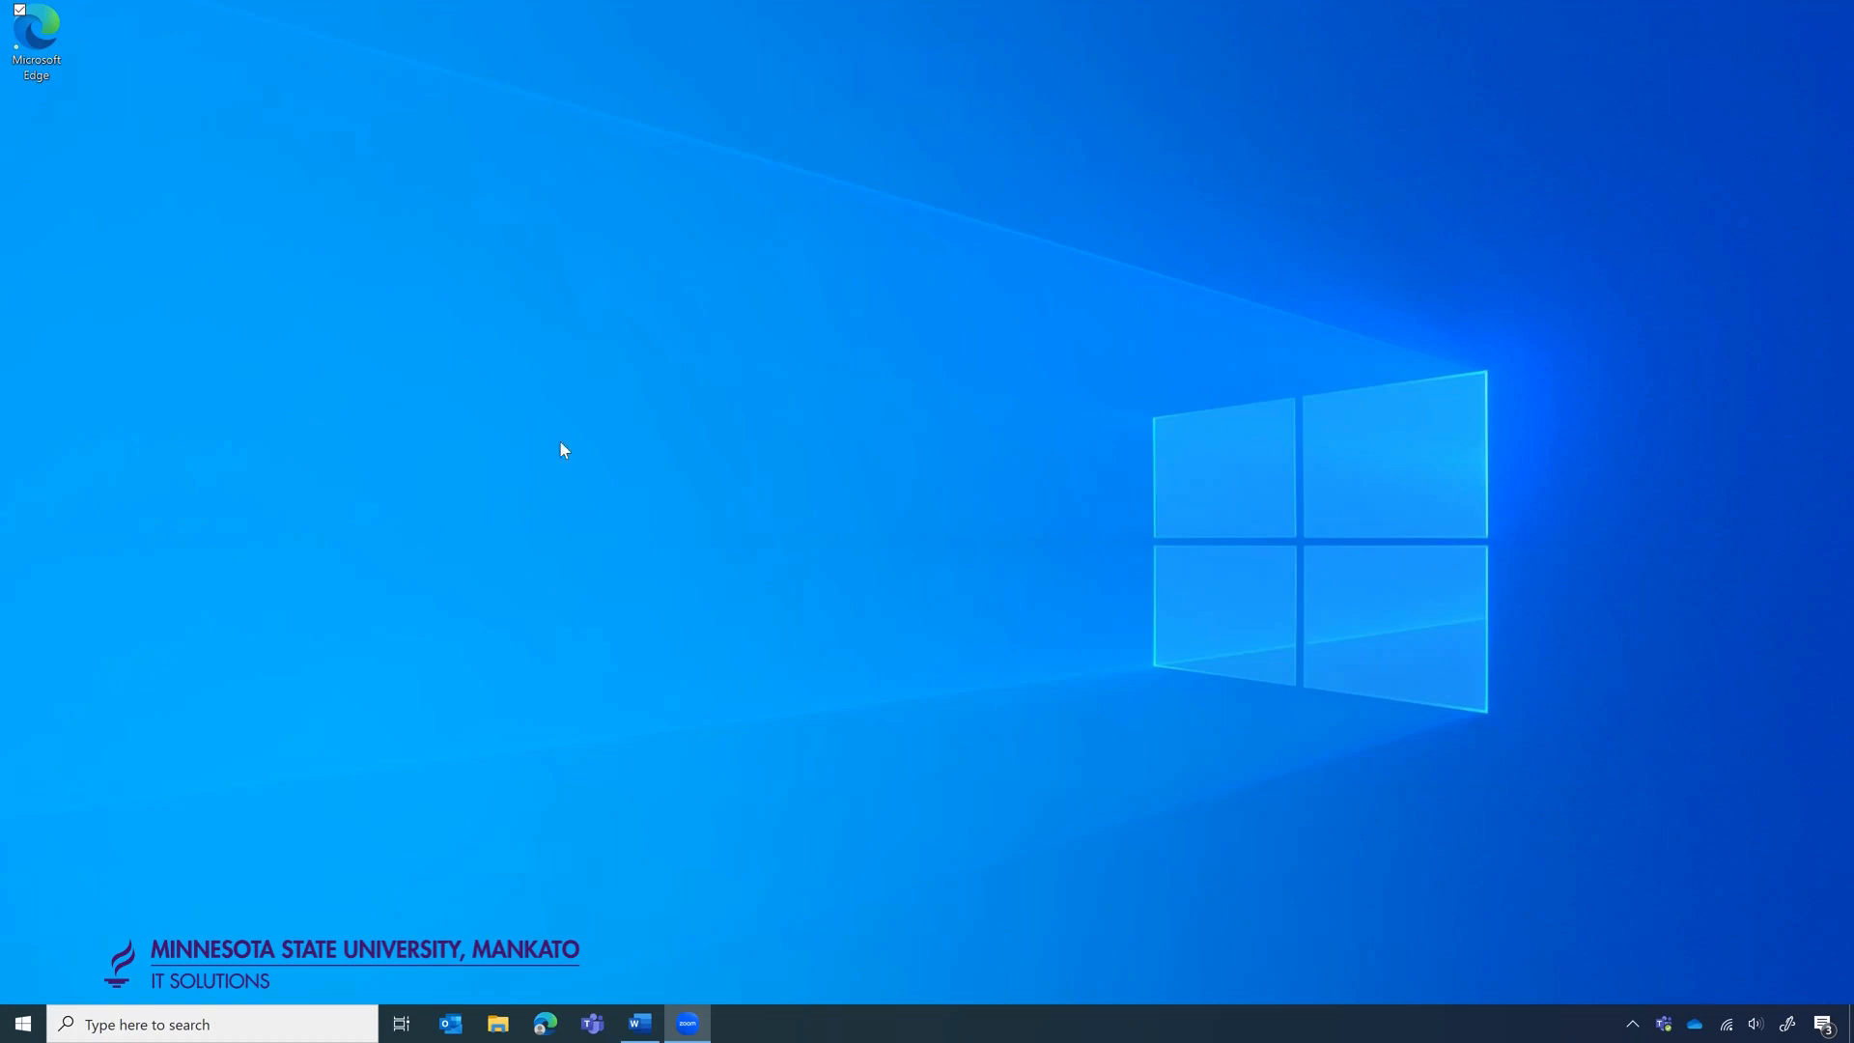
Open the MavMail mailbox in Edge and launch Power Automate from the All apps list.
double_click(44, 42)
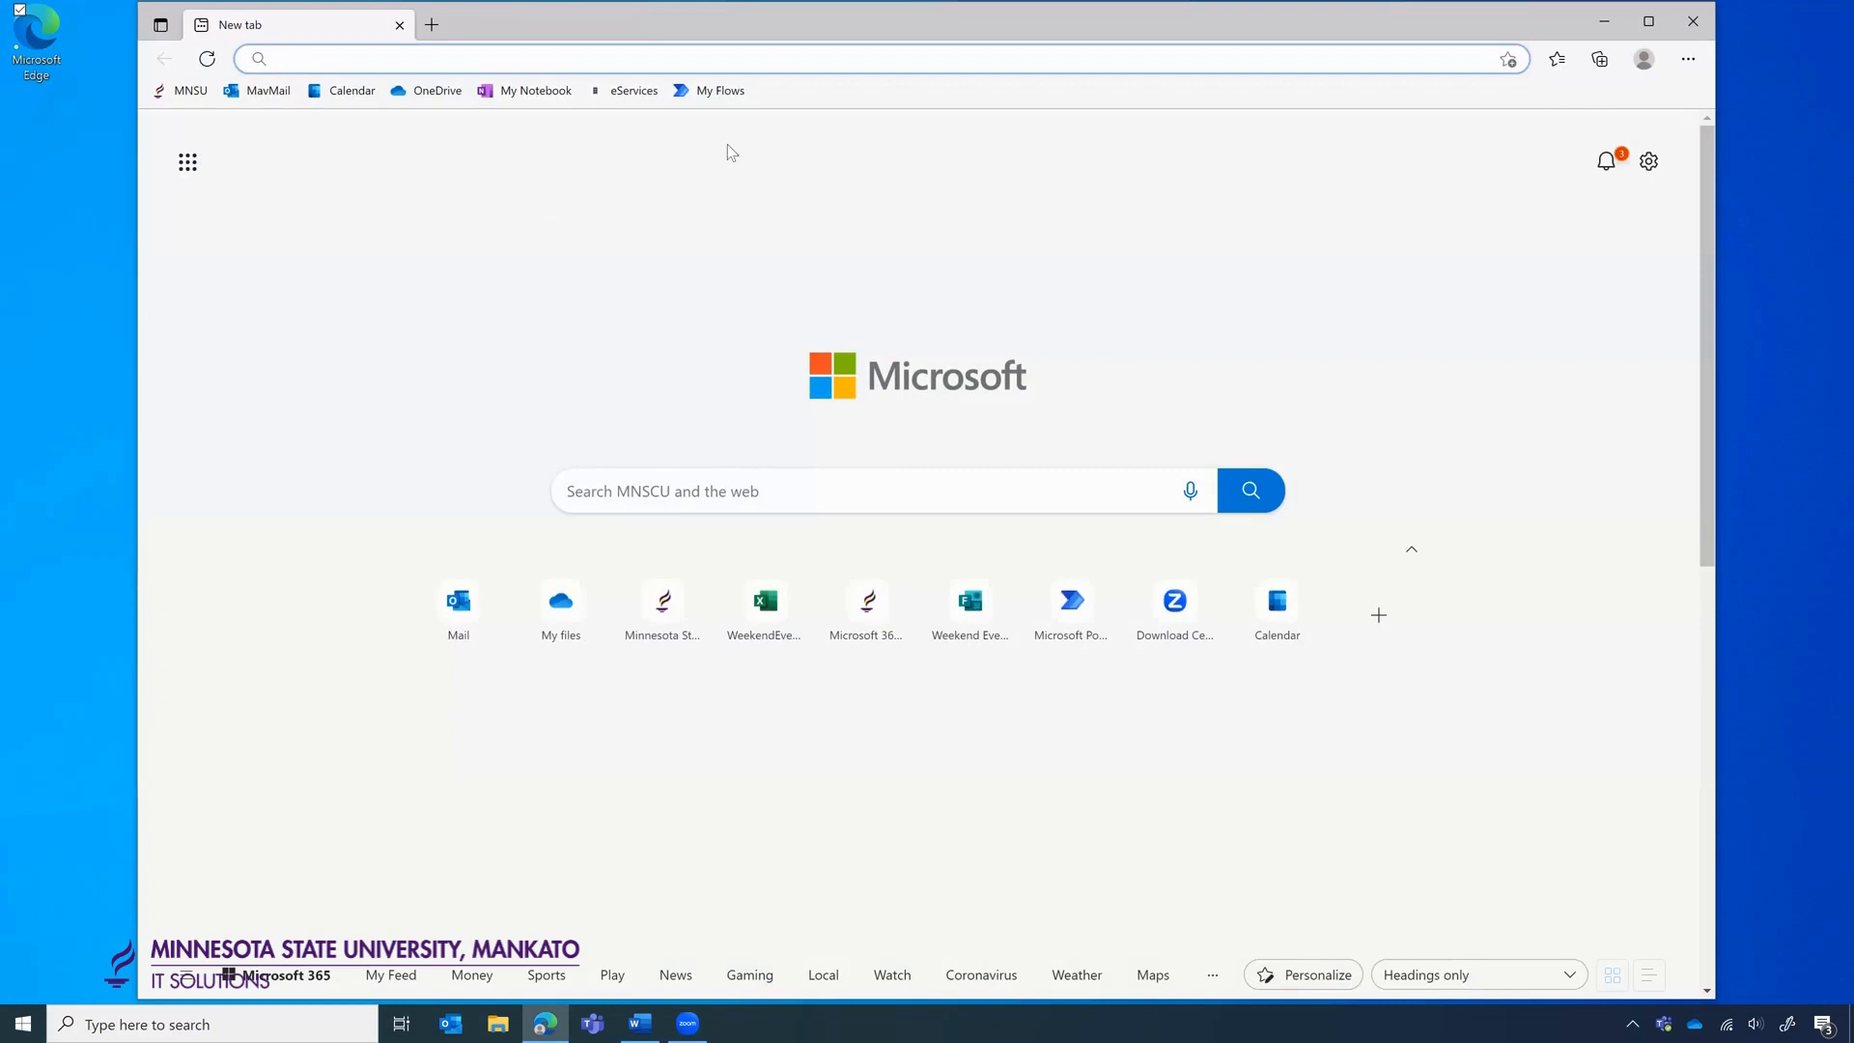
left_click(266, 95)
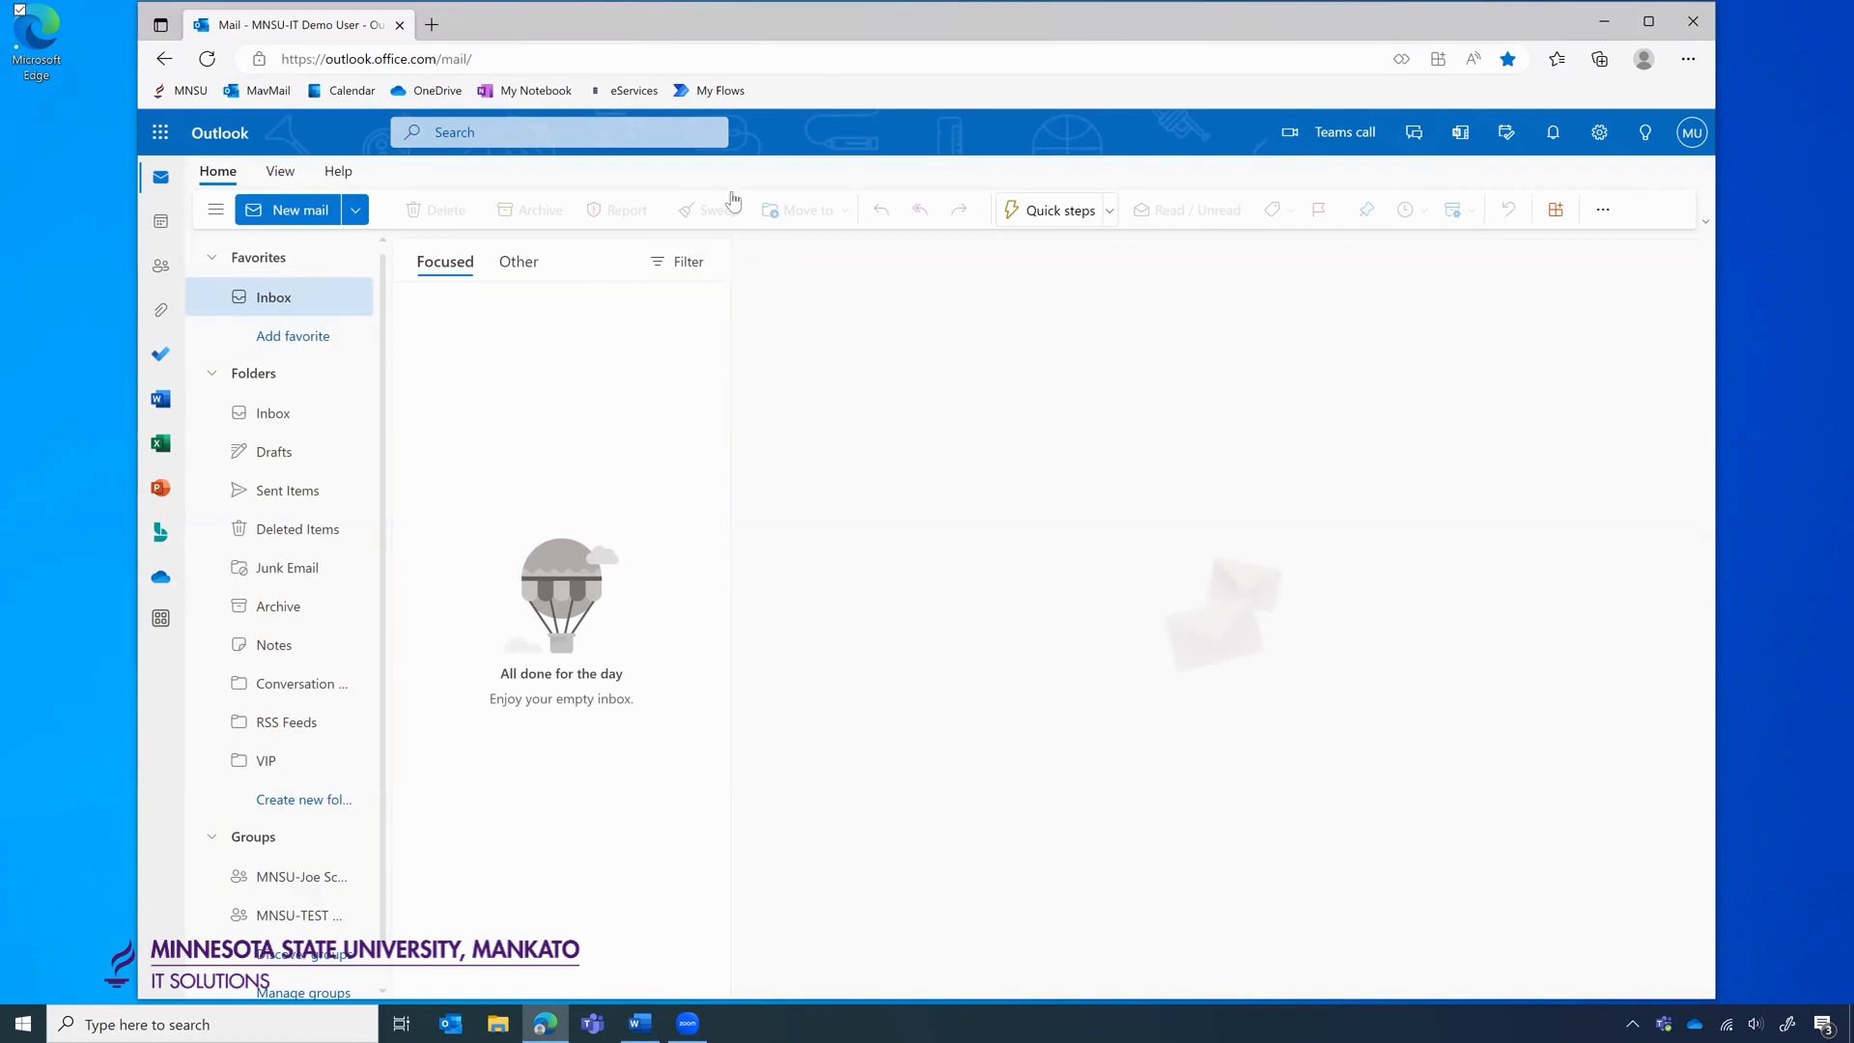
left_click(162, 138)
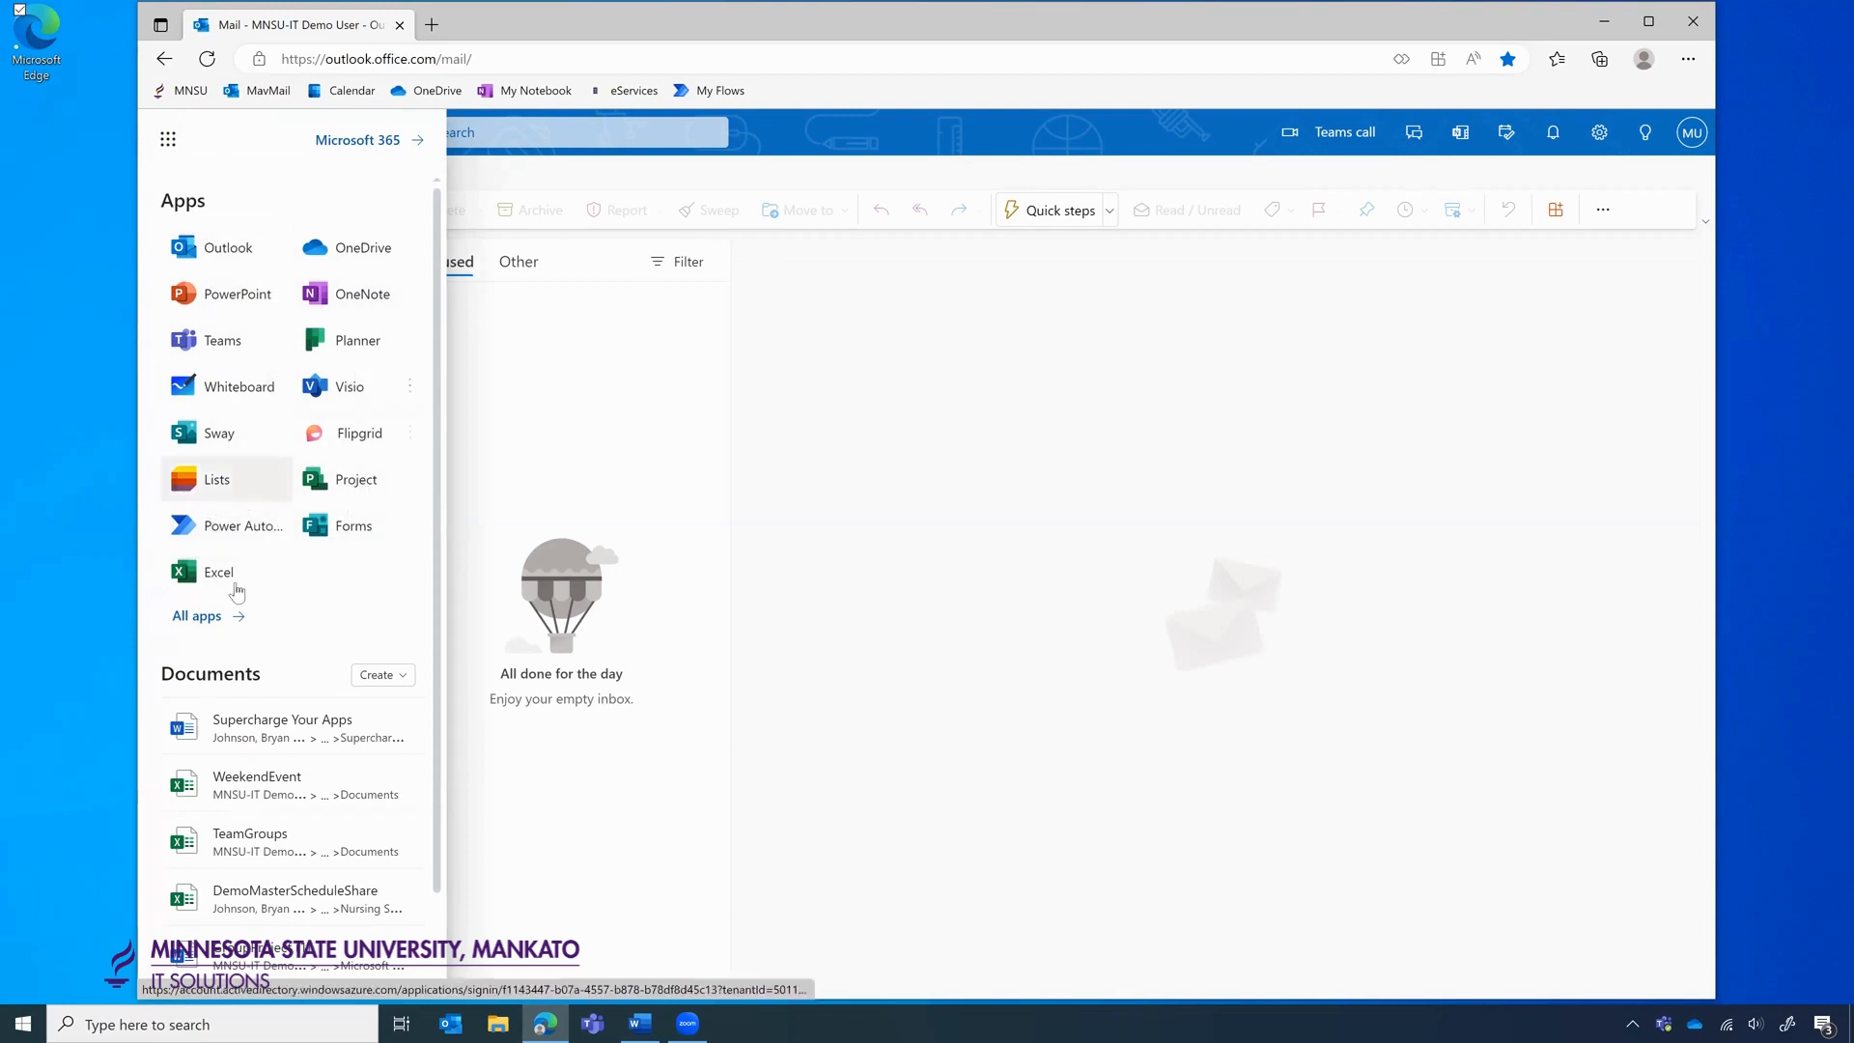
left_click(213, 623)
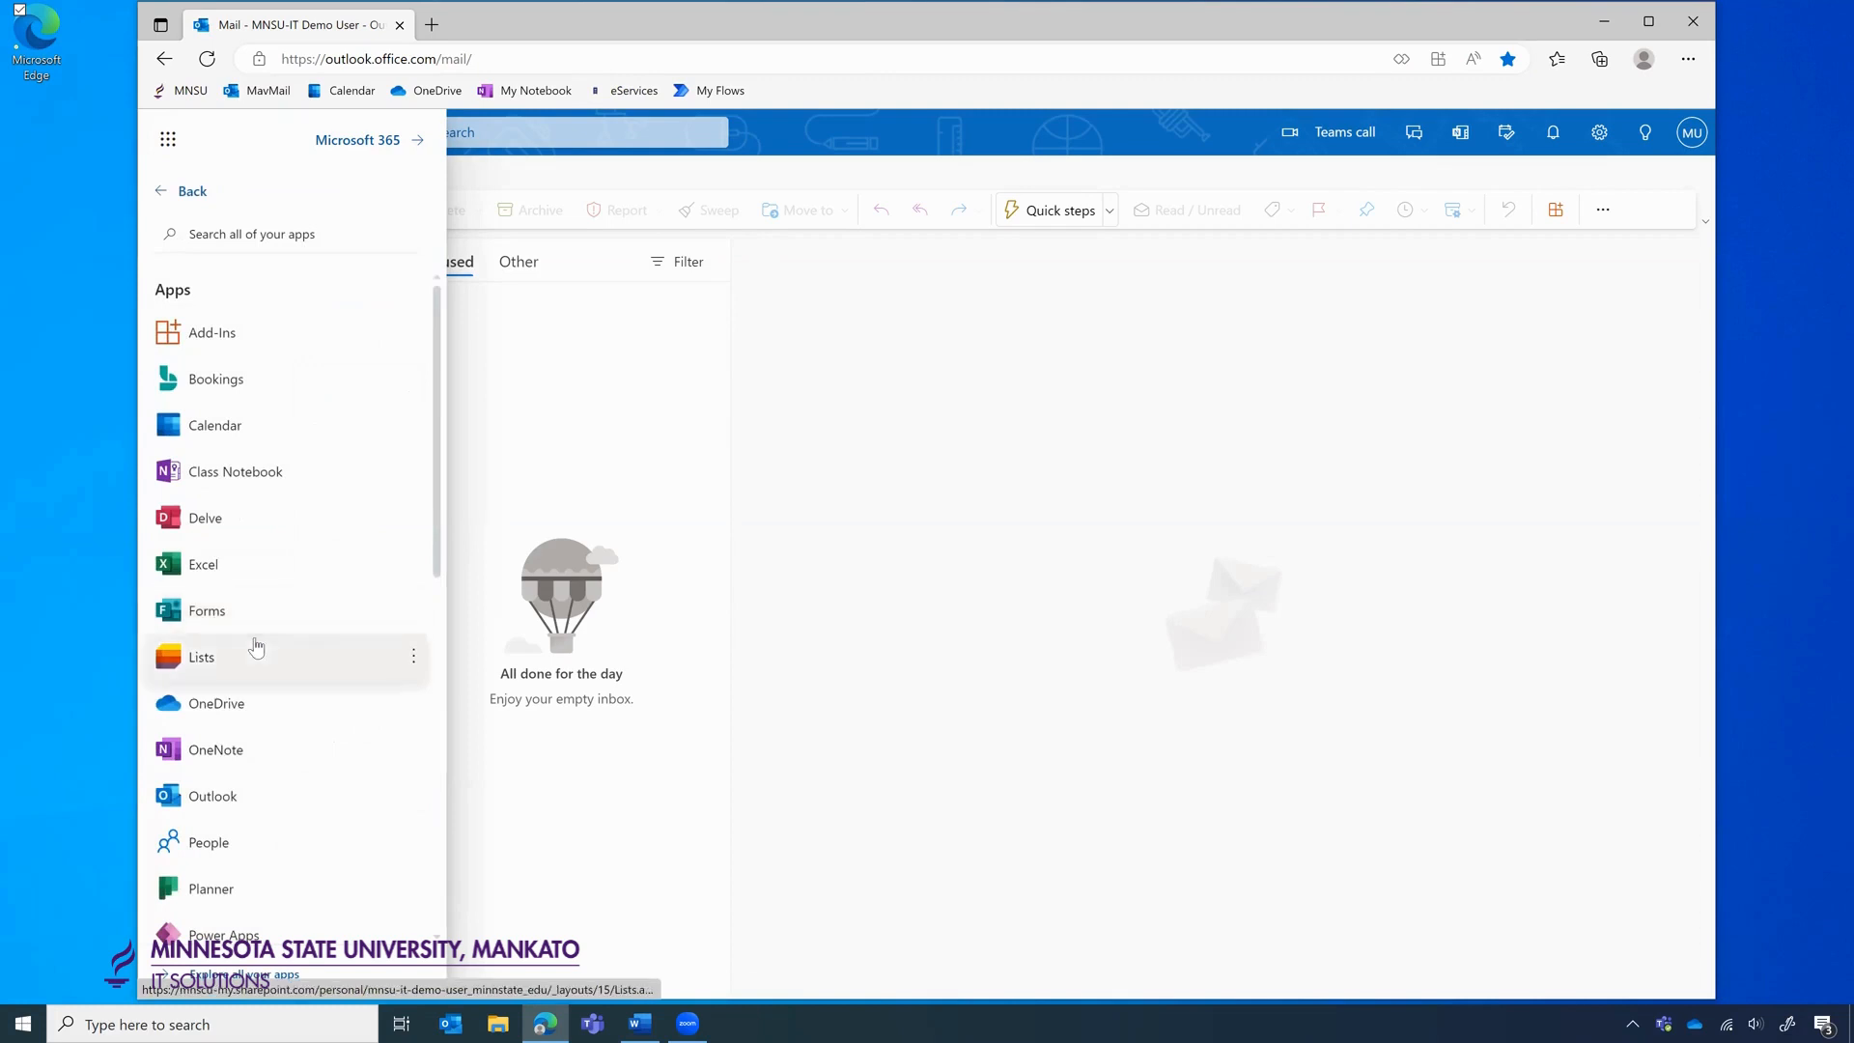
scroll(261, 667, "down", 2)
scroll(256, 649, "down", 1)
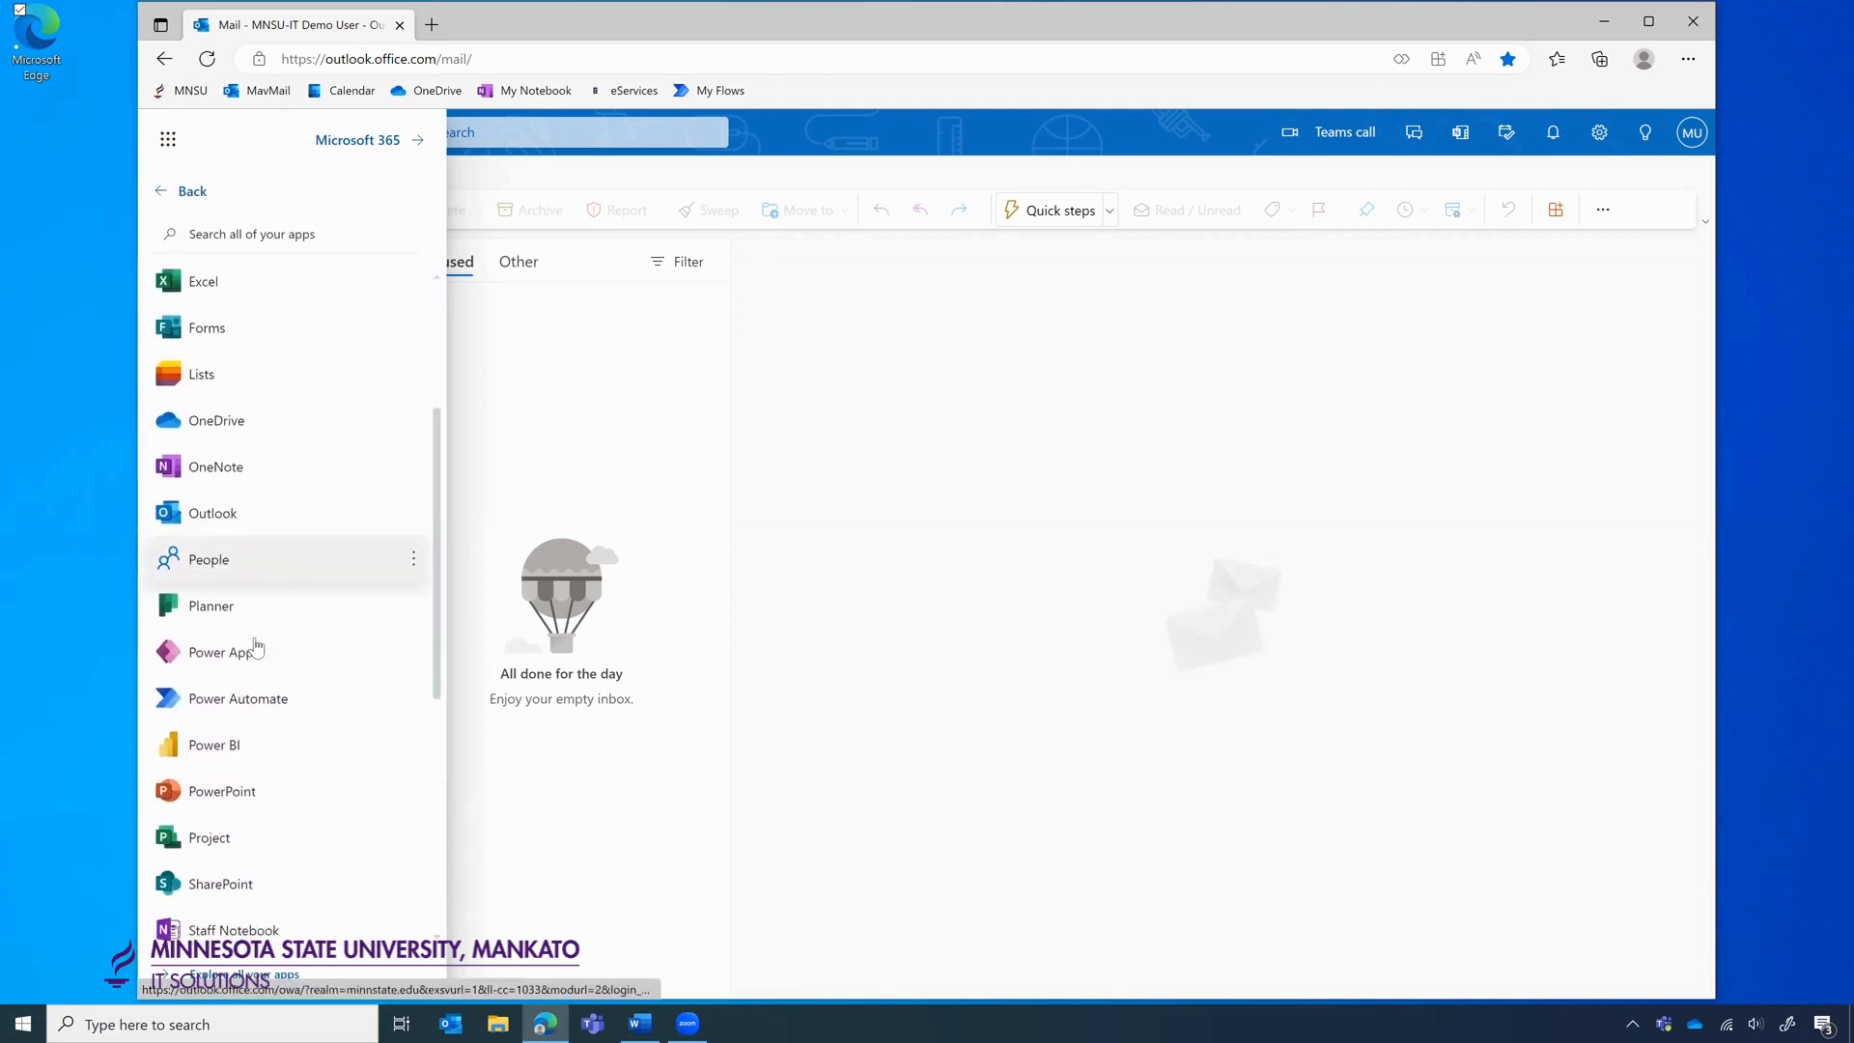
left_click(208, 697)
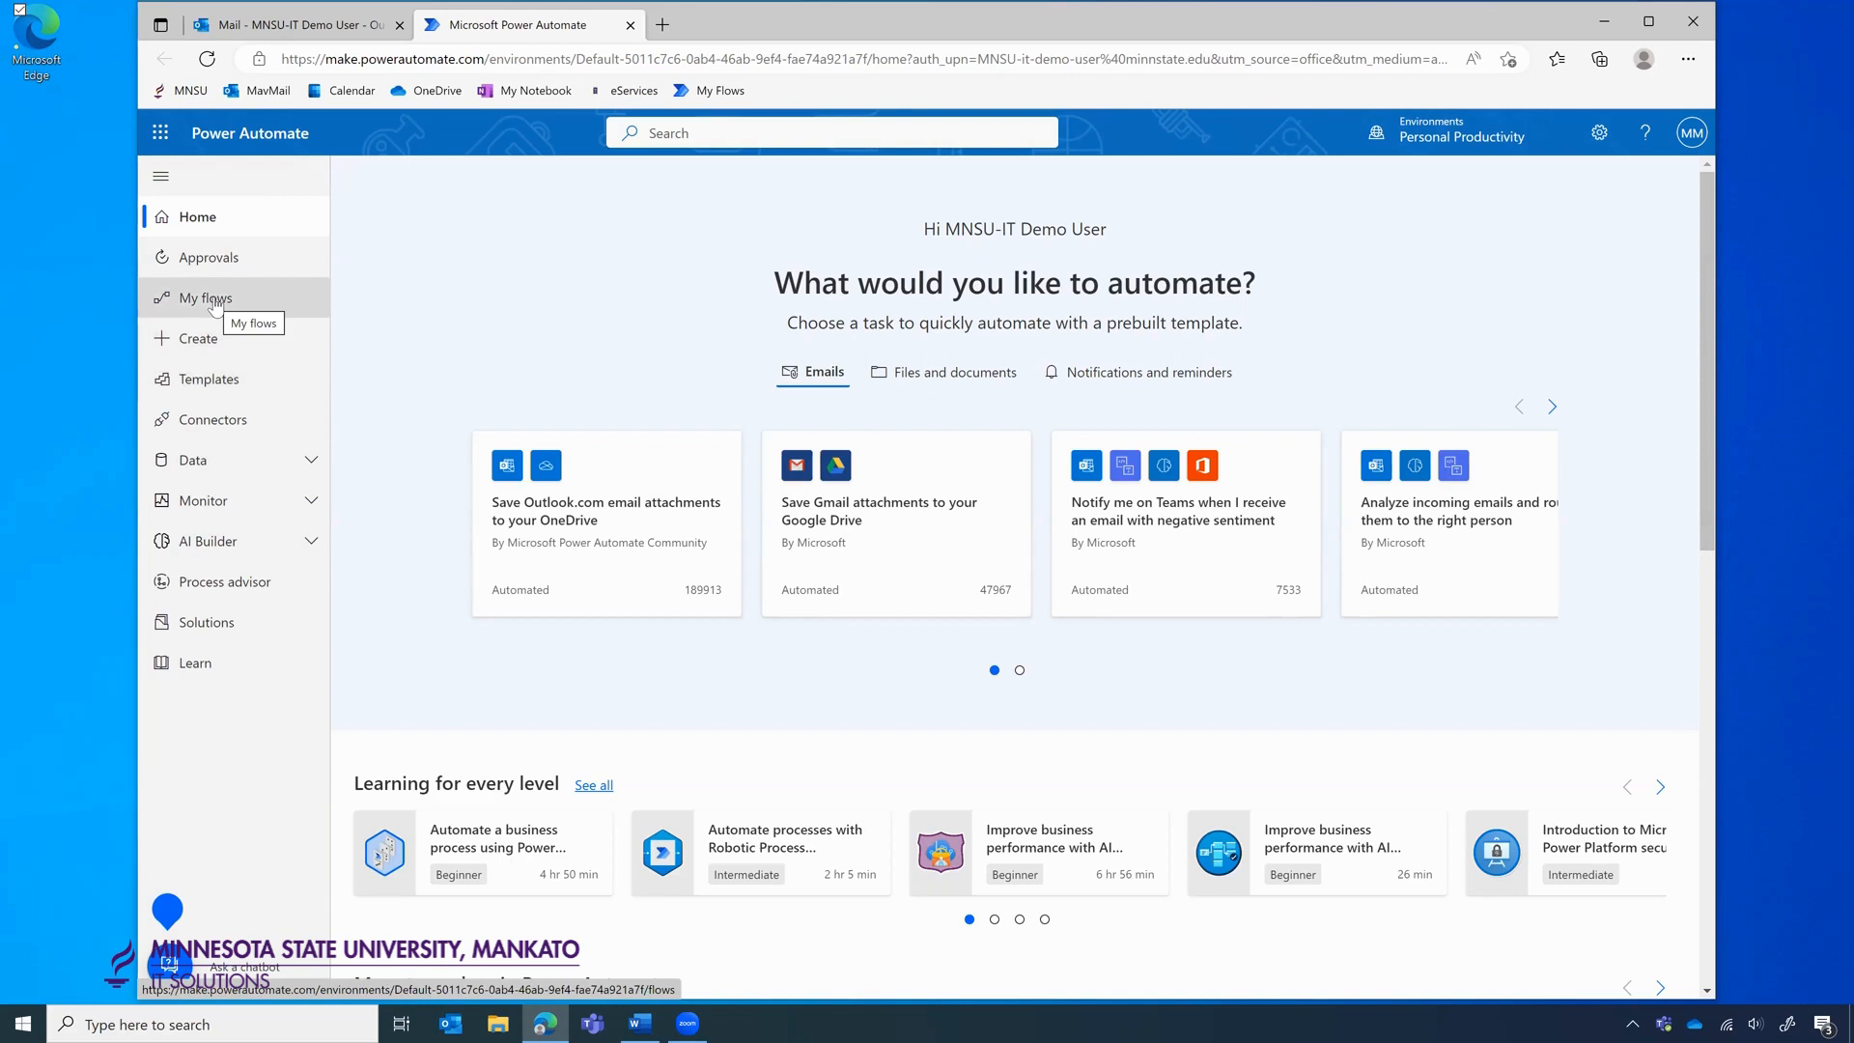
Go to the Templates page and put the cursor in the Search templates box.
left_click(251, 388)
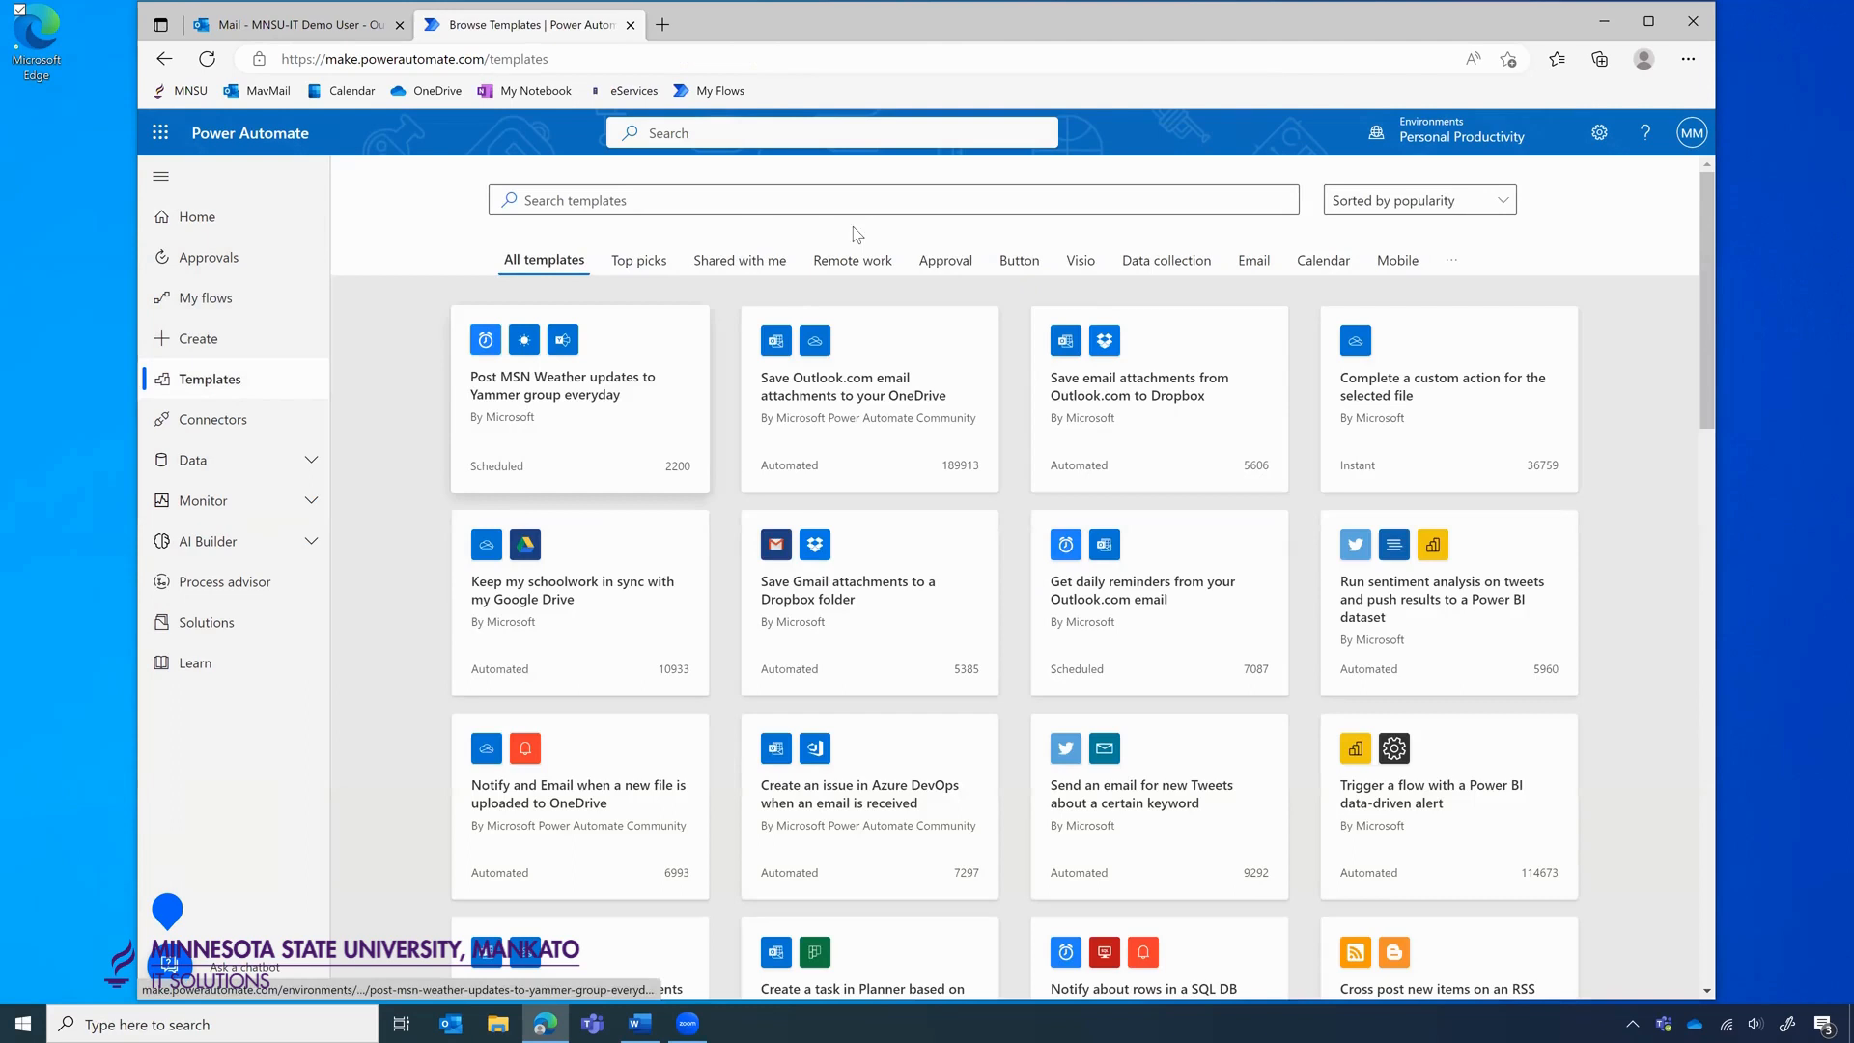
left_click(720, 202)
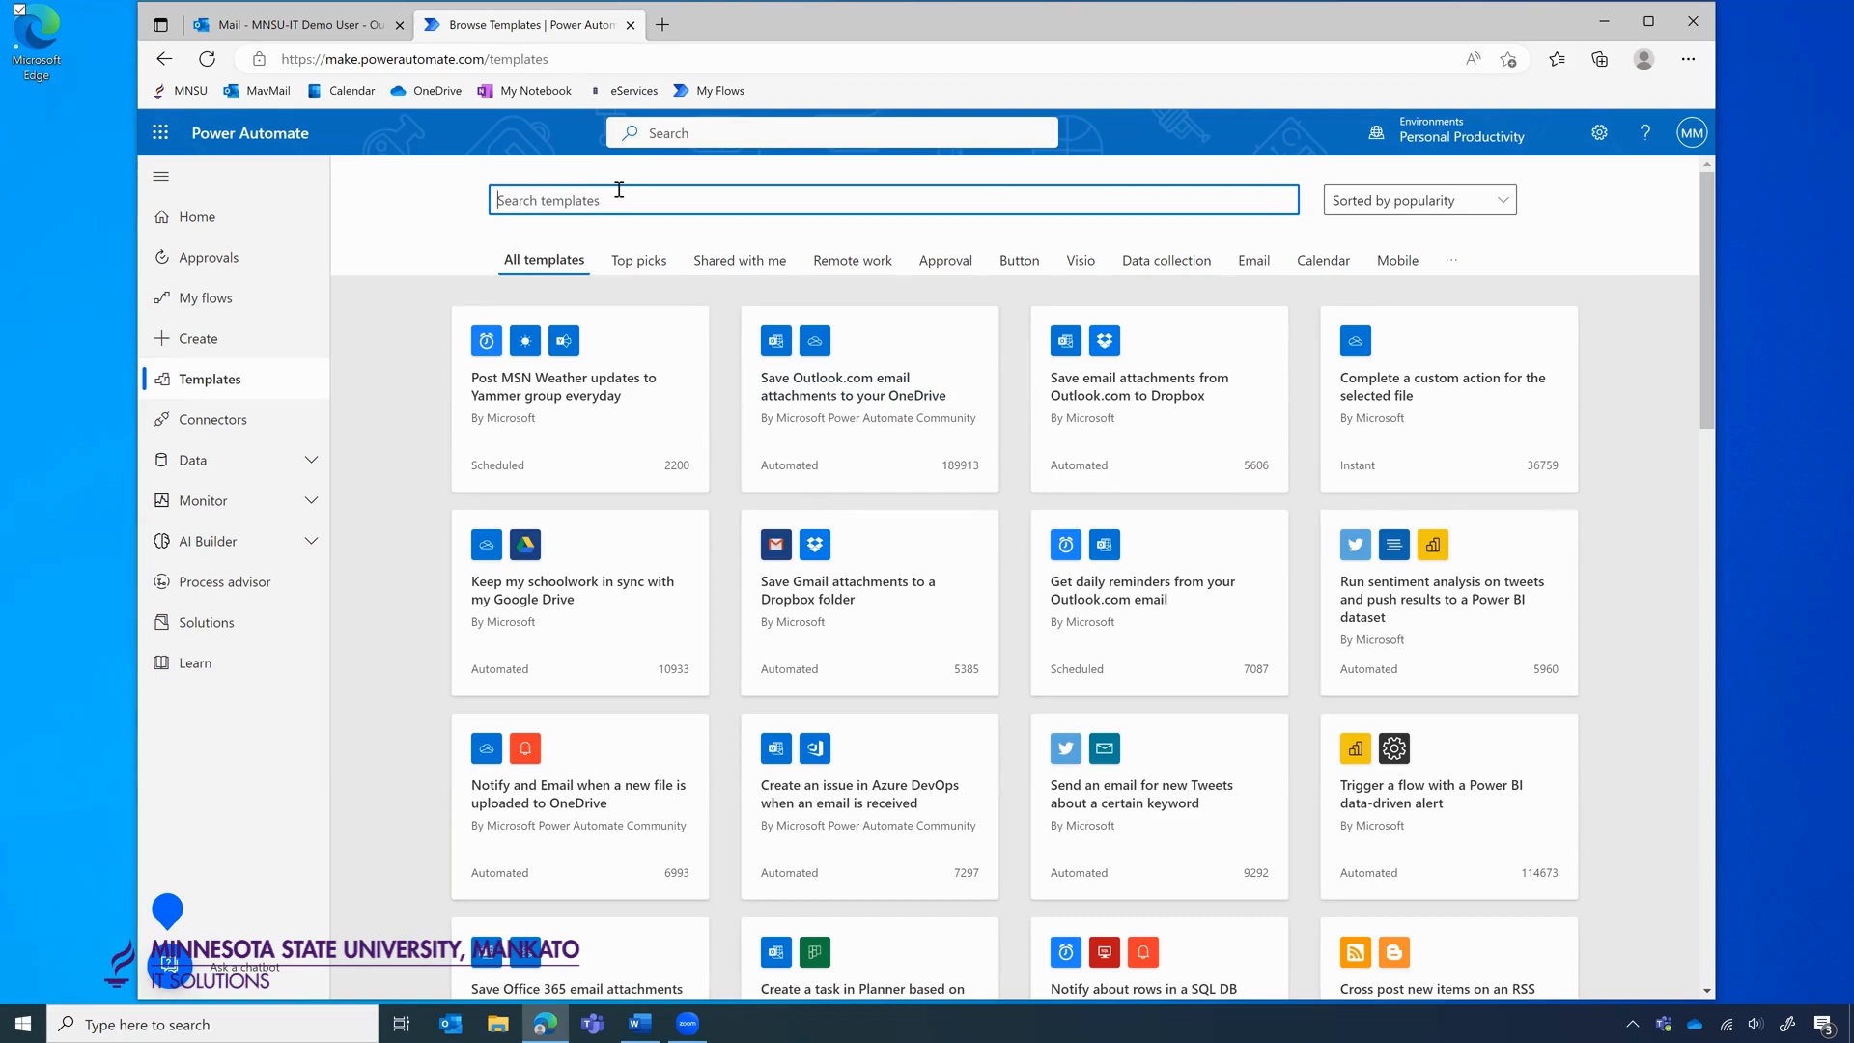
Search templates for 'office 365 onedrive' and open the 'Save Office 365 email attachments to specified OneDrive for Business folder' template.
type("office 365 onedrive")
key("Return")
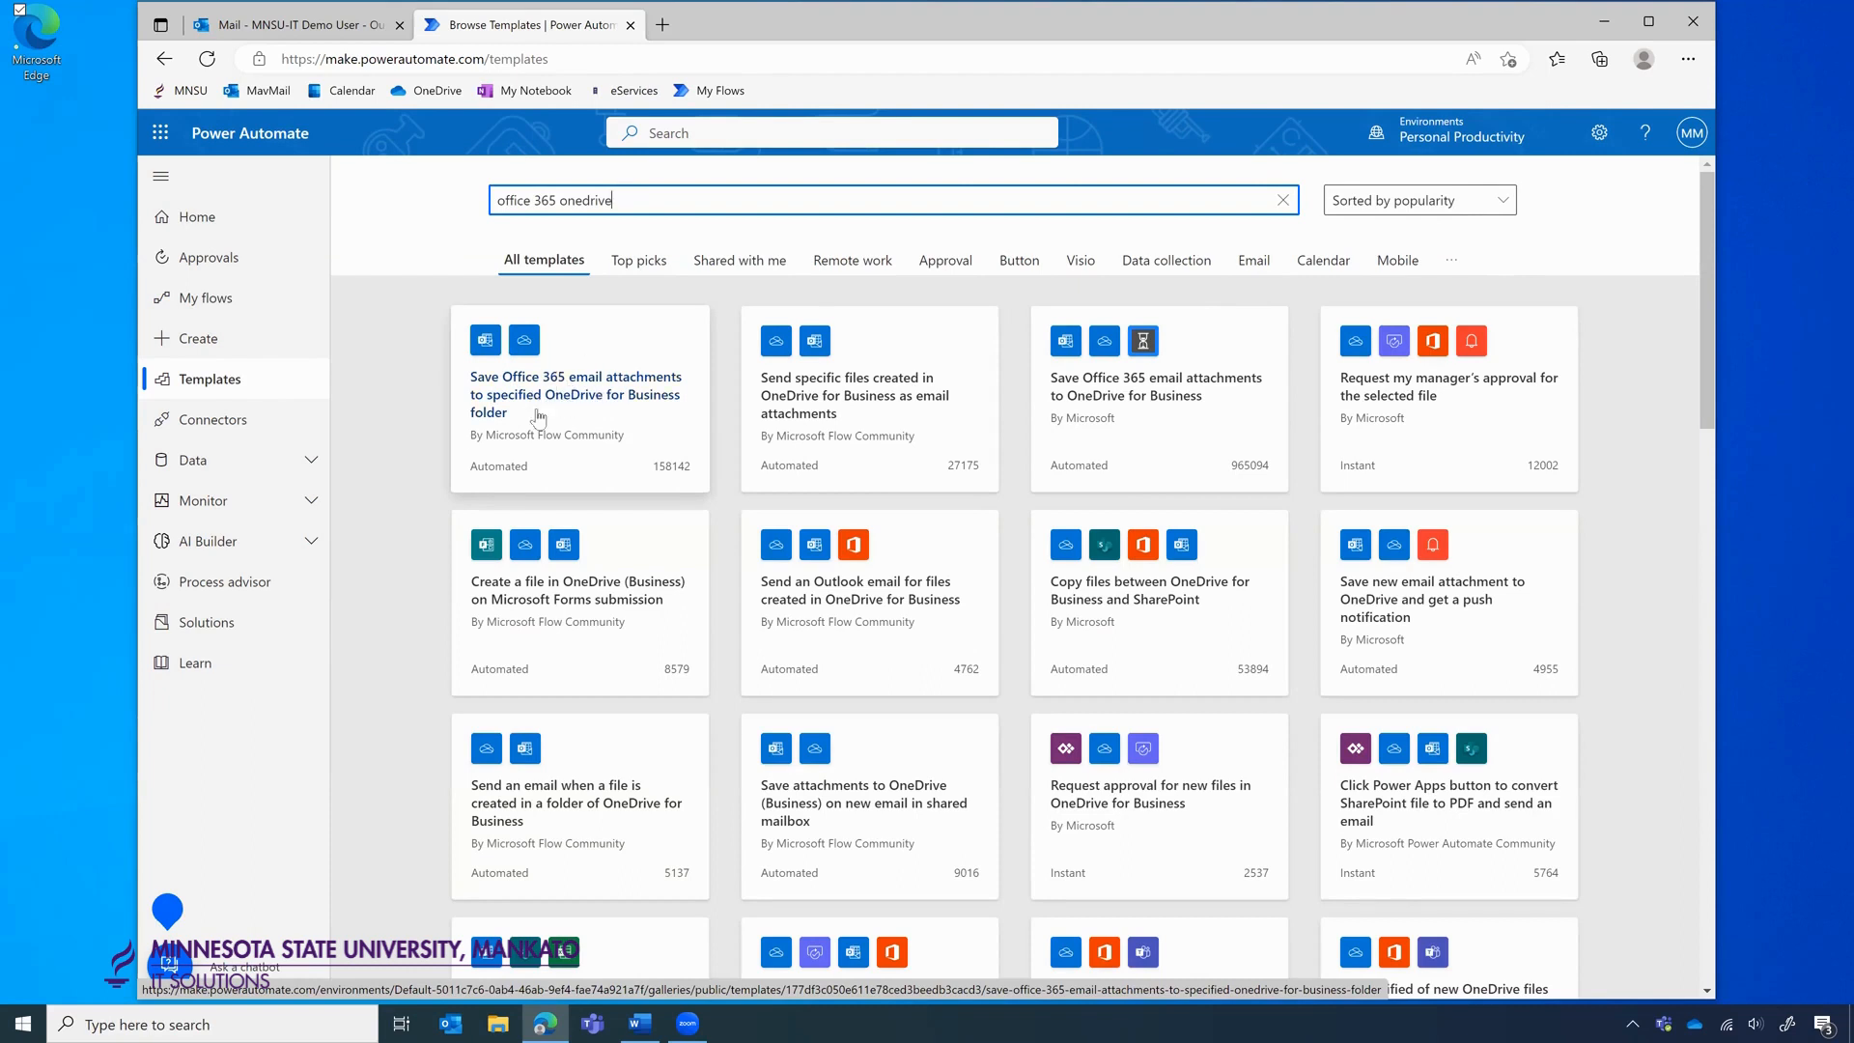
left_click(573, 398)
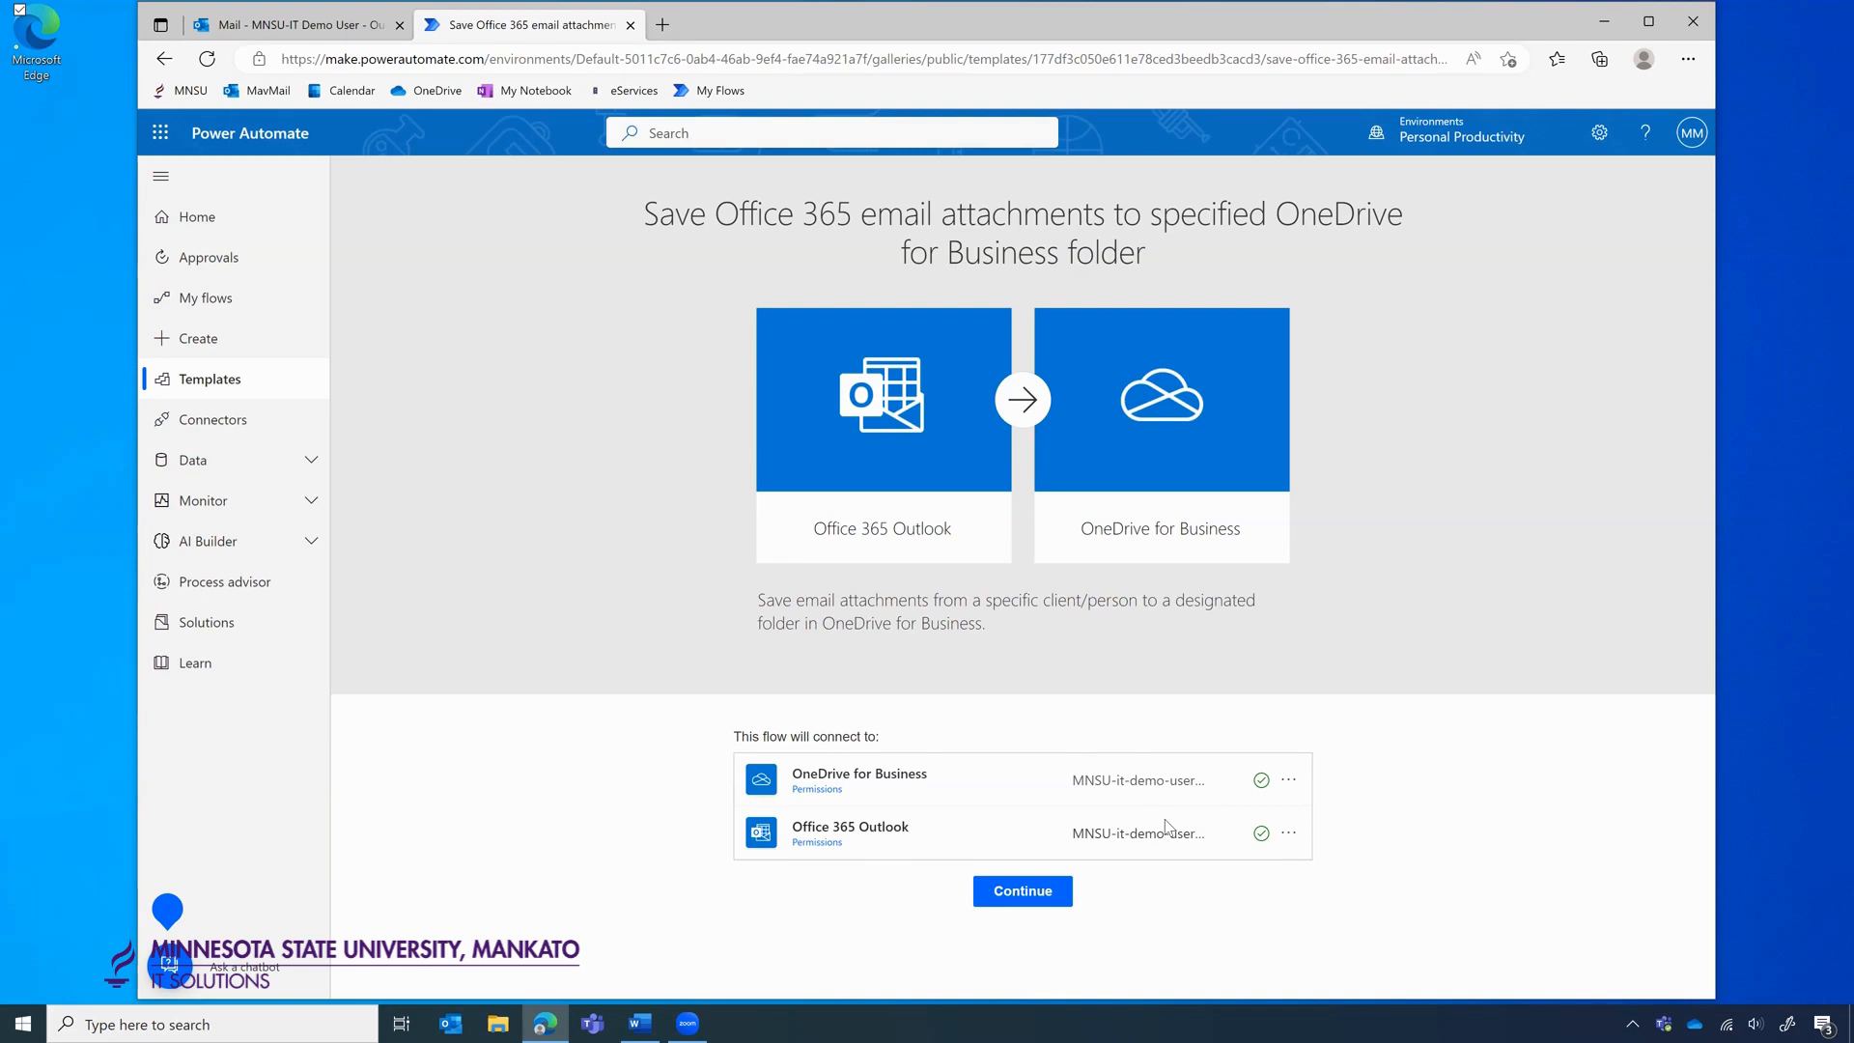
Continue from the template to create the flow and open it in the designer.
left_click(1012, 893)
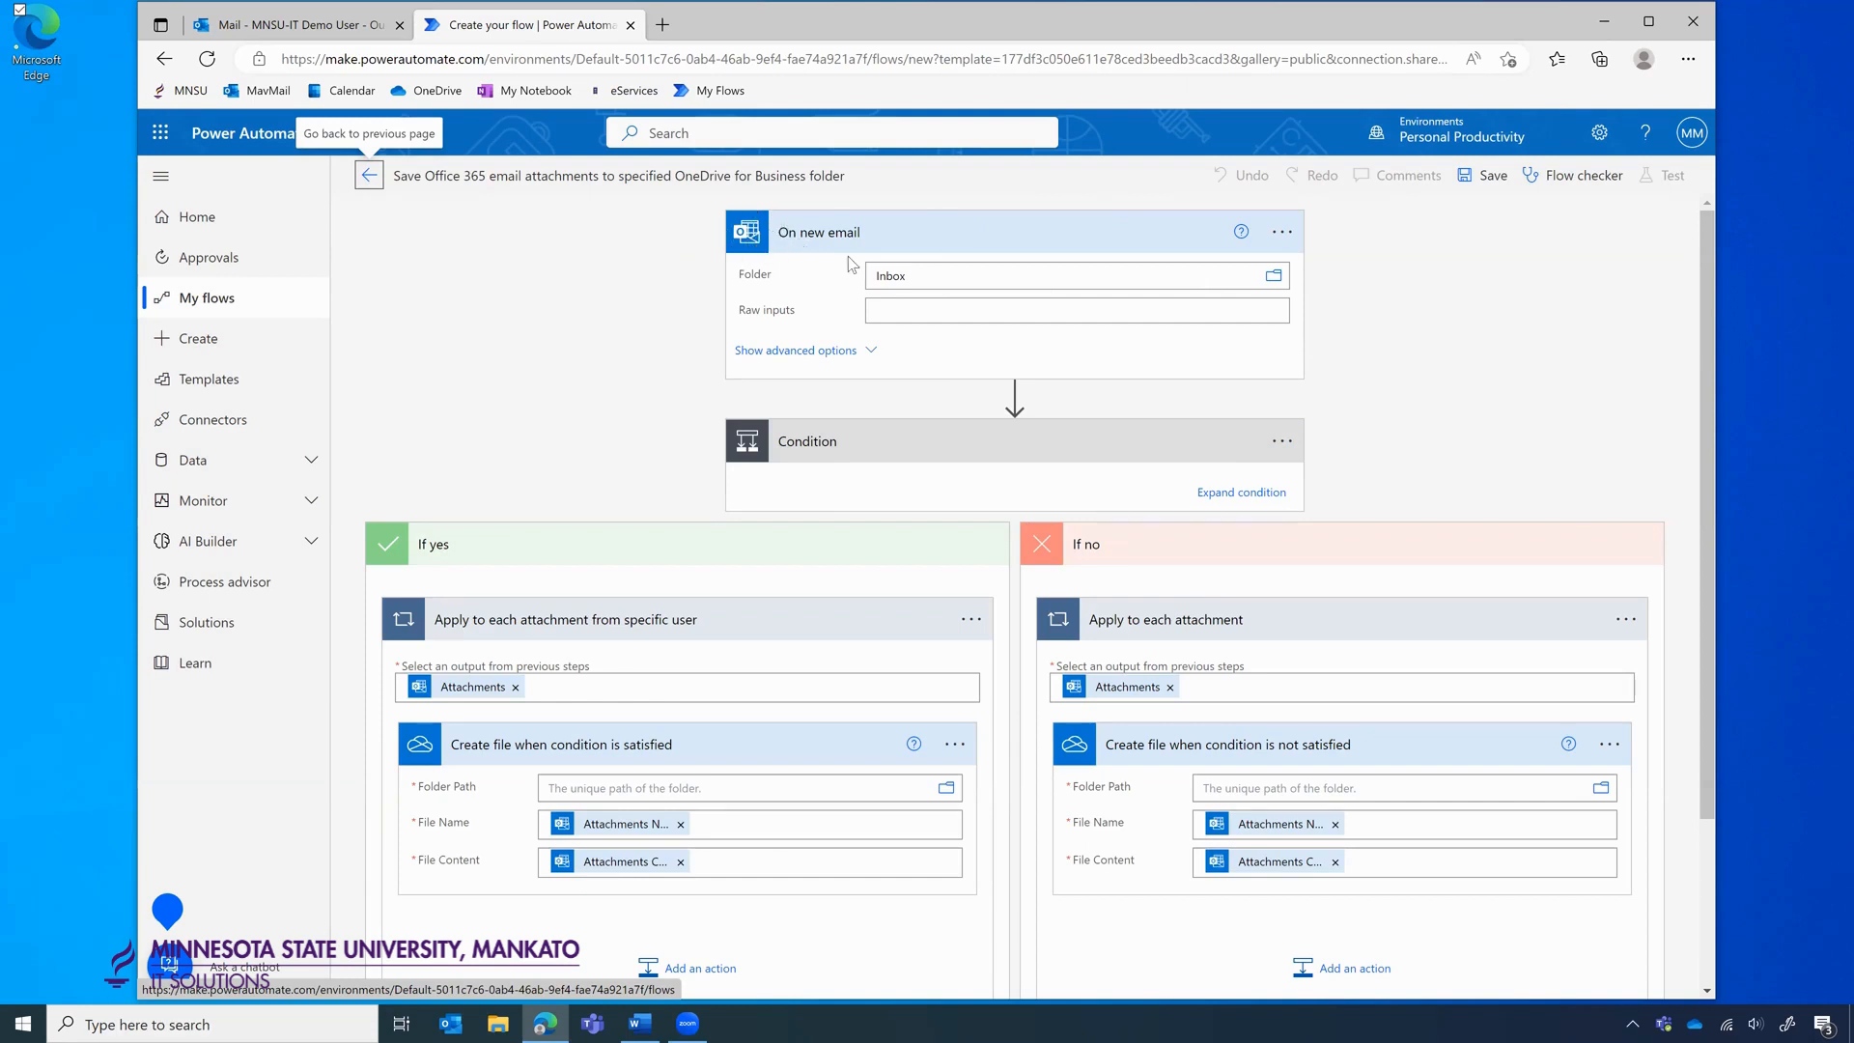
Review the On new email advanced options, then expand the Condition to show its From rule.
left_click(830, 353)
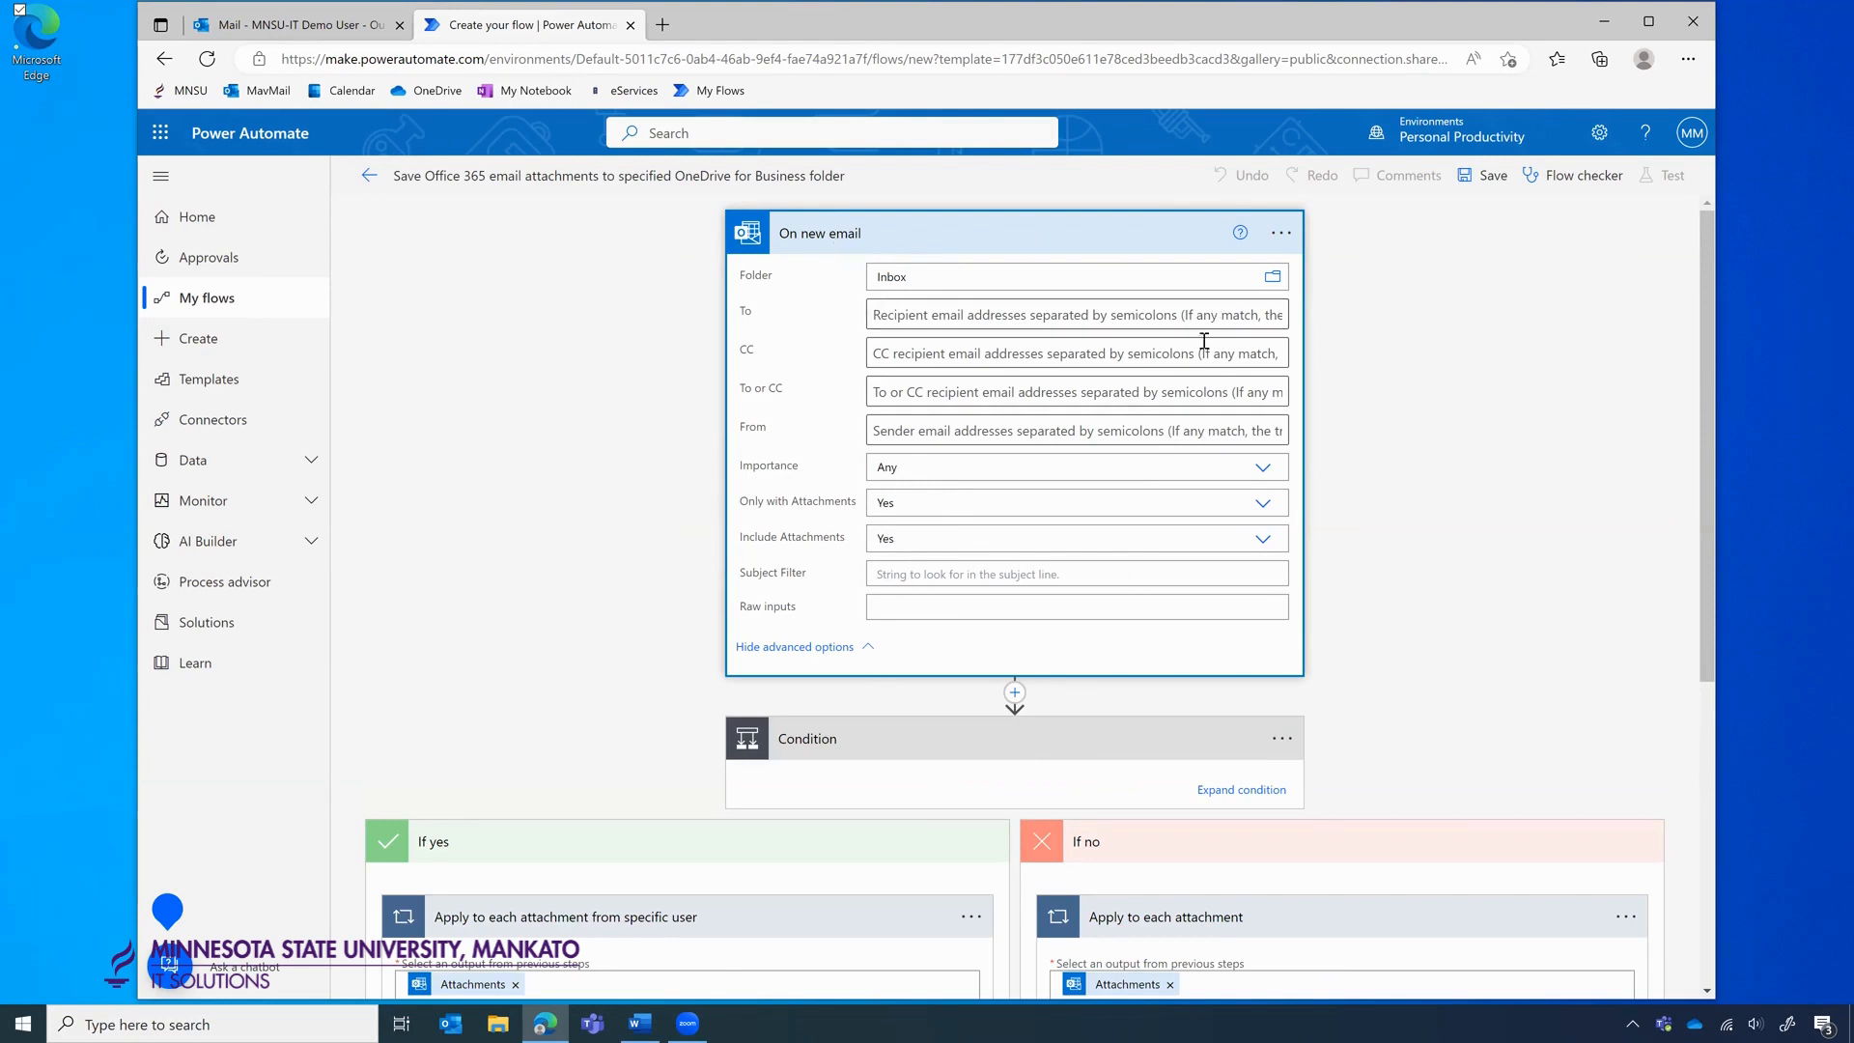
left_click(865, 651)
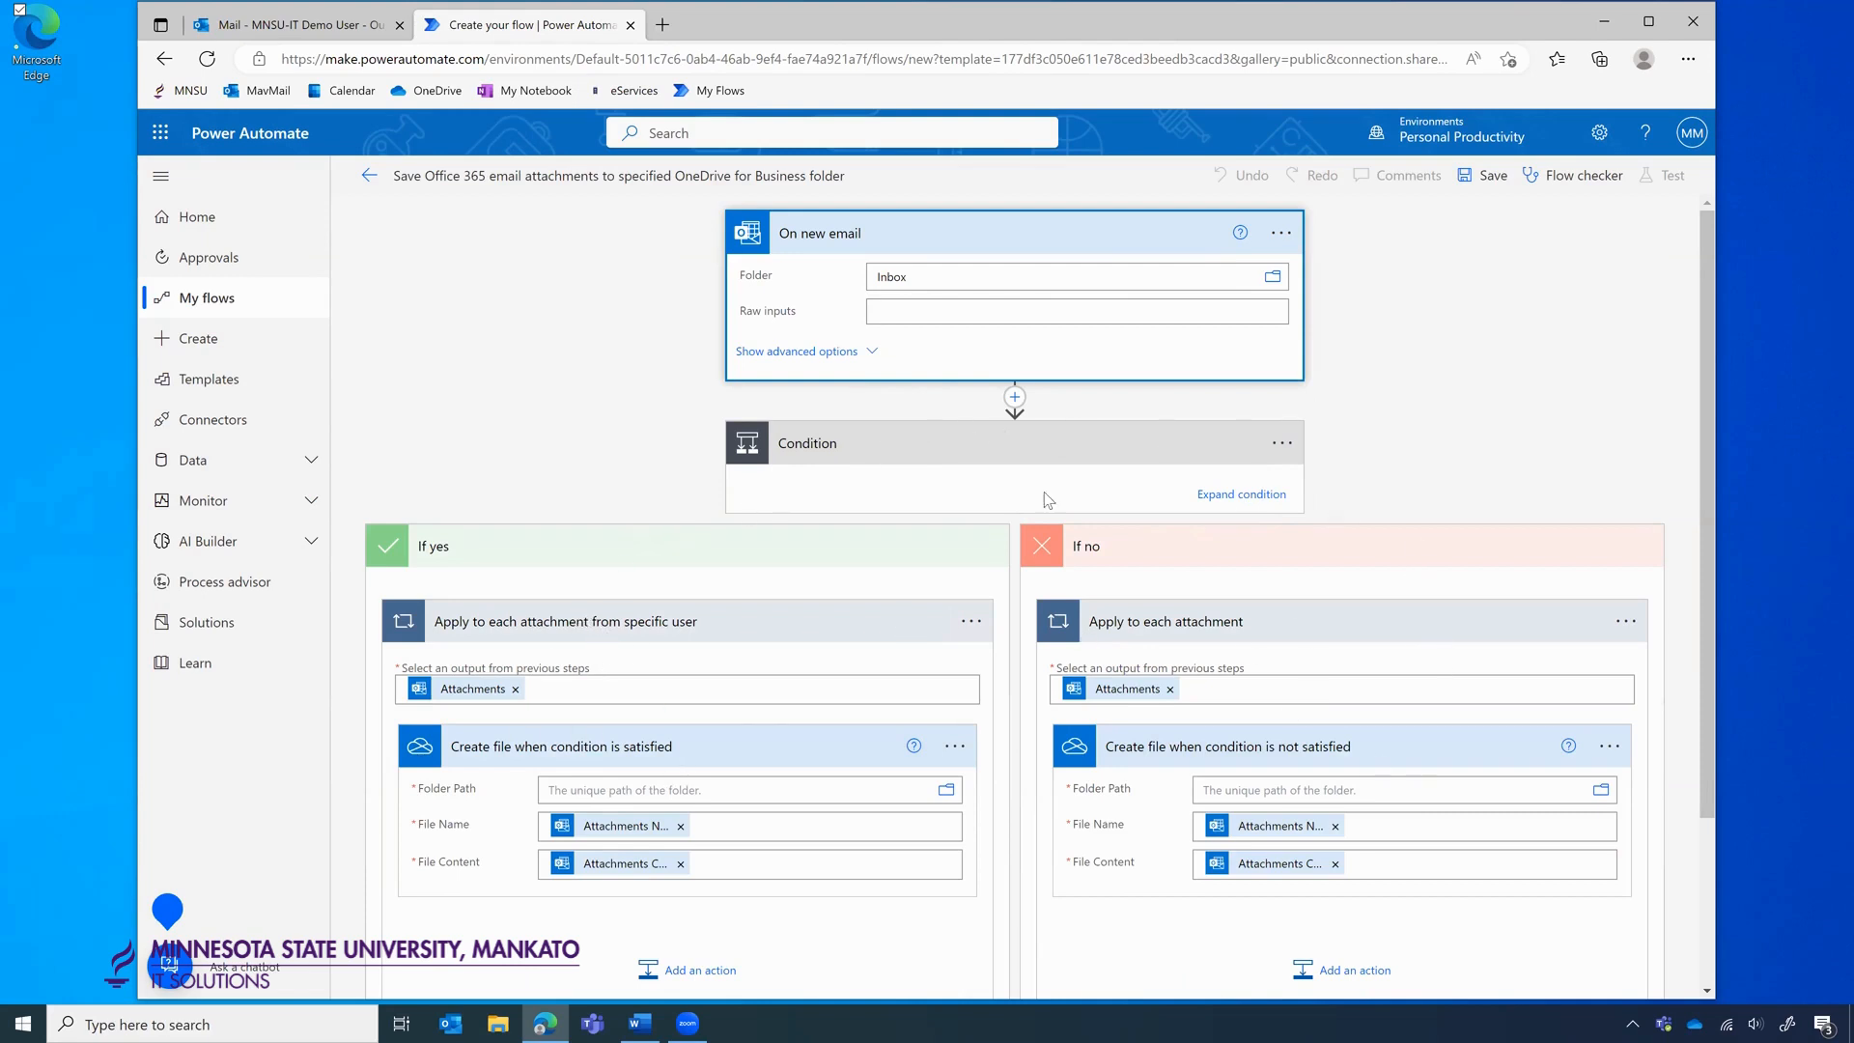
left_click(1241, 494)
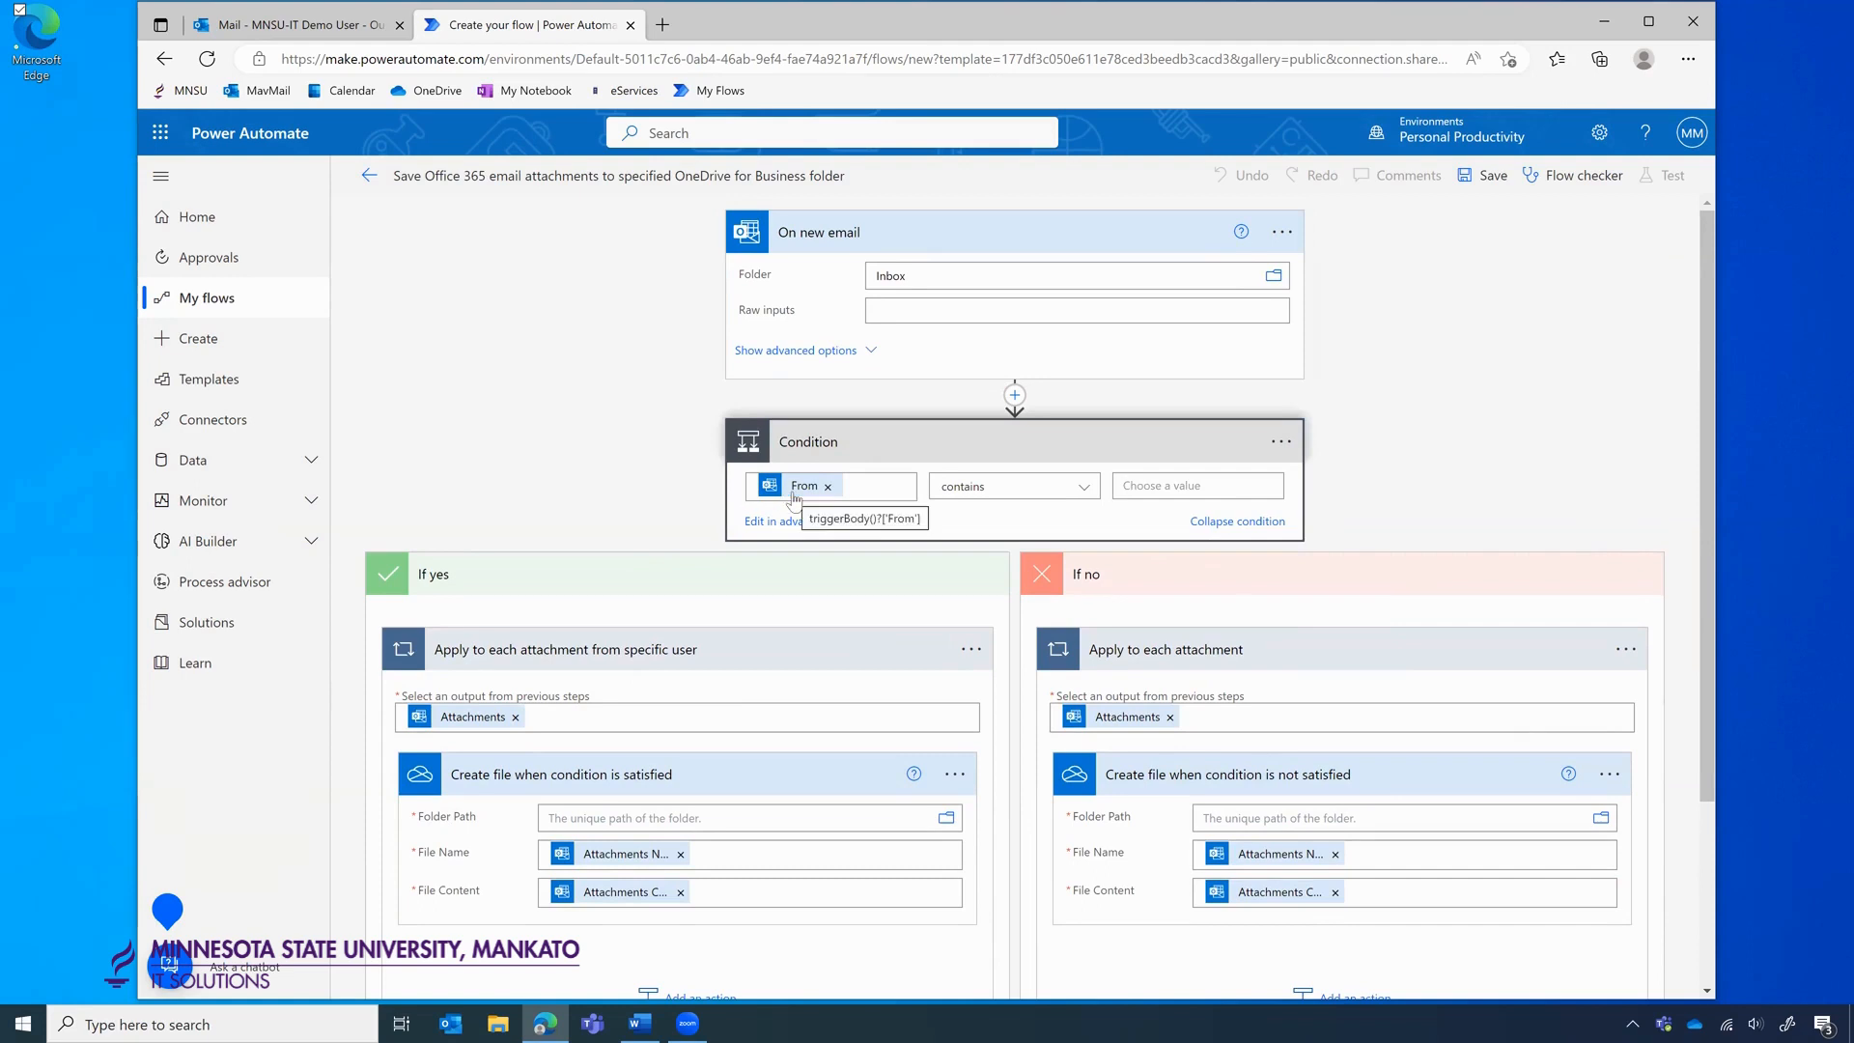
left_click(1151, 485)
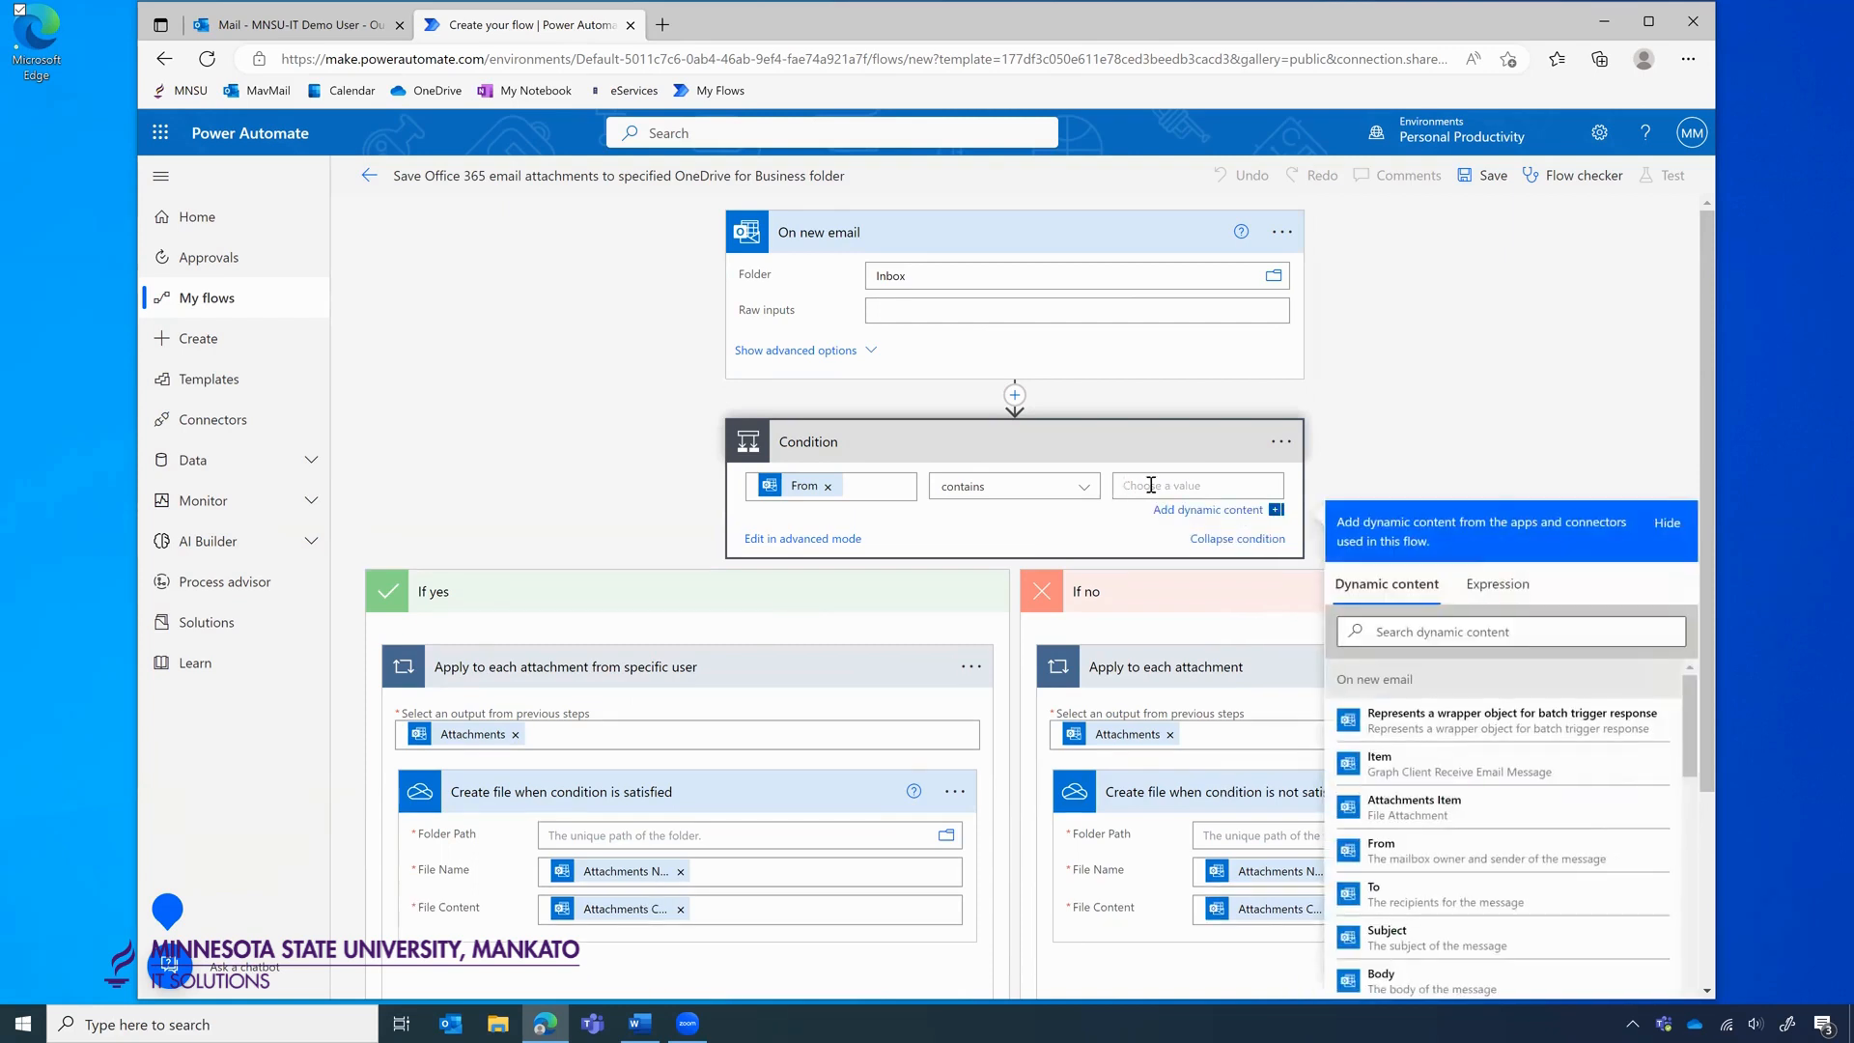
left_click(1373, 385)
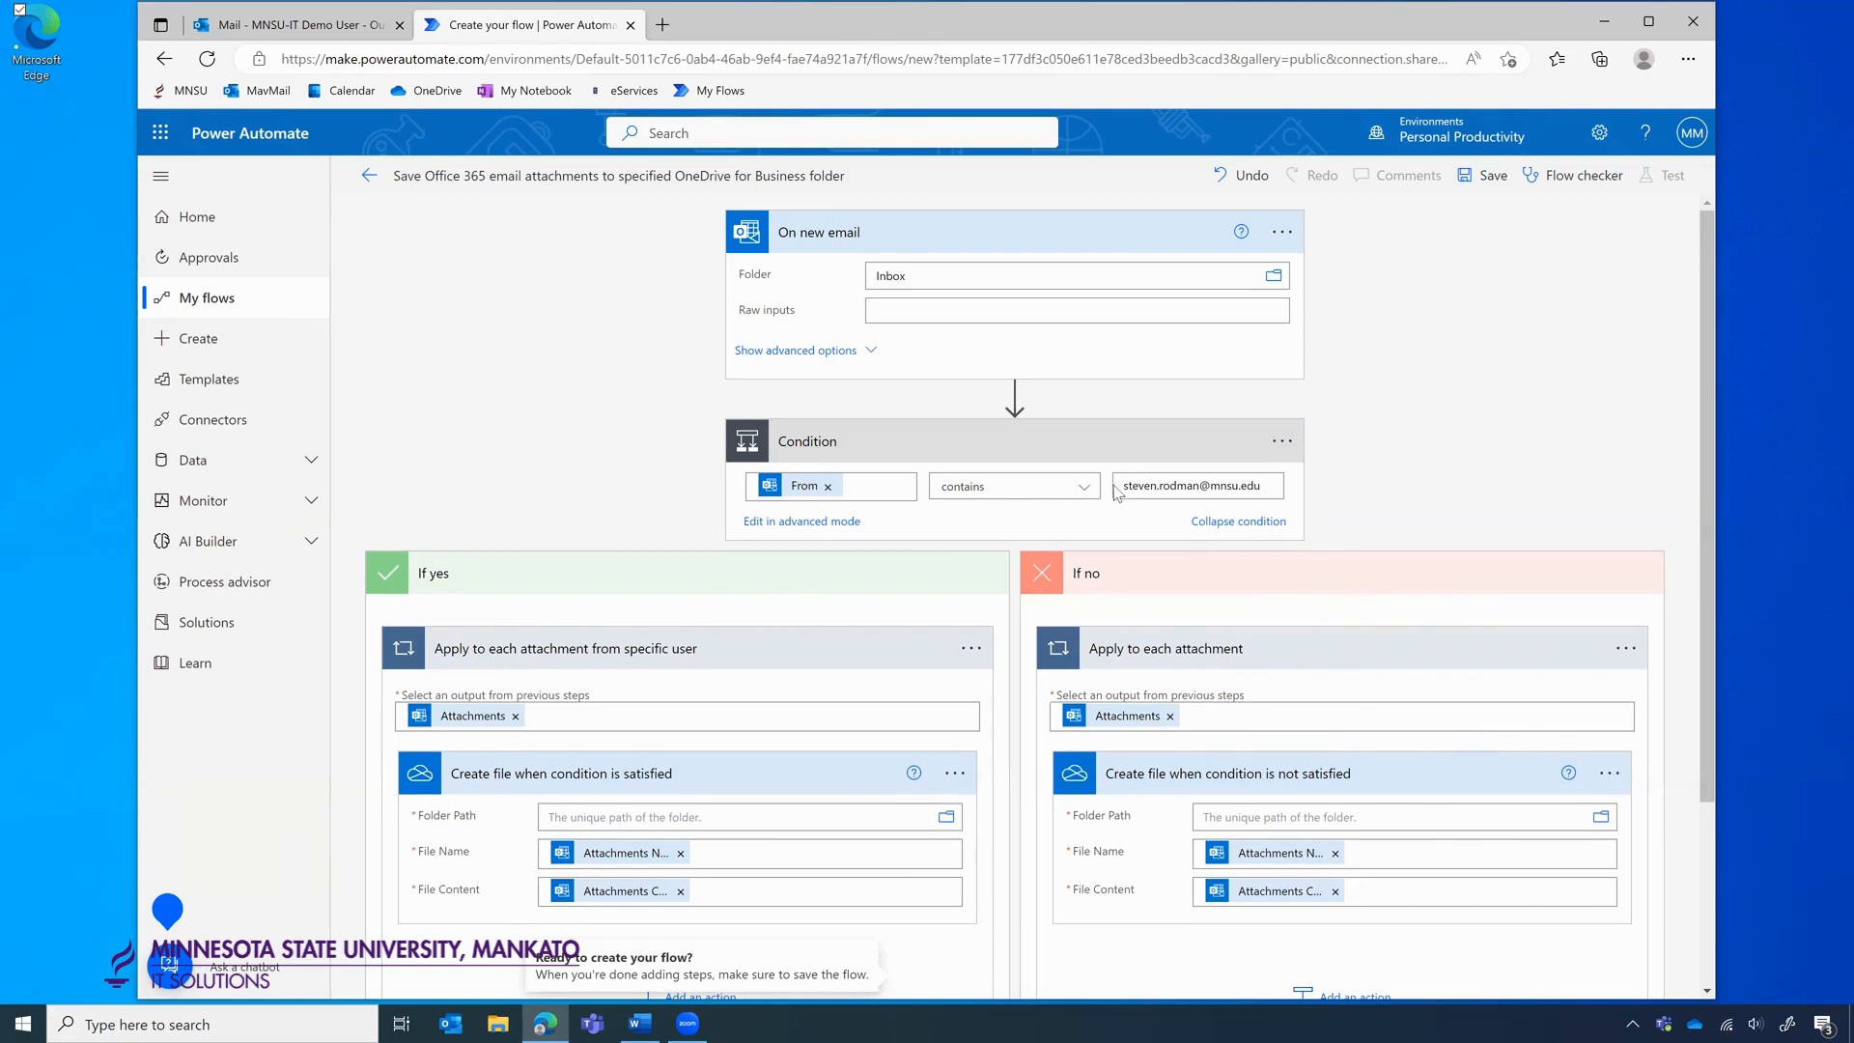
left_click(1266, 483)
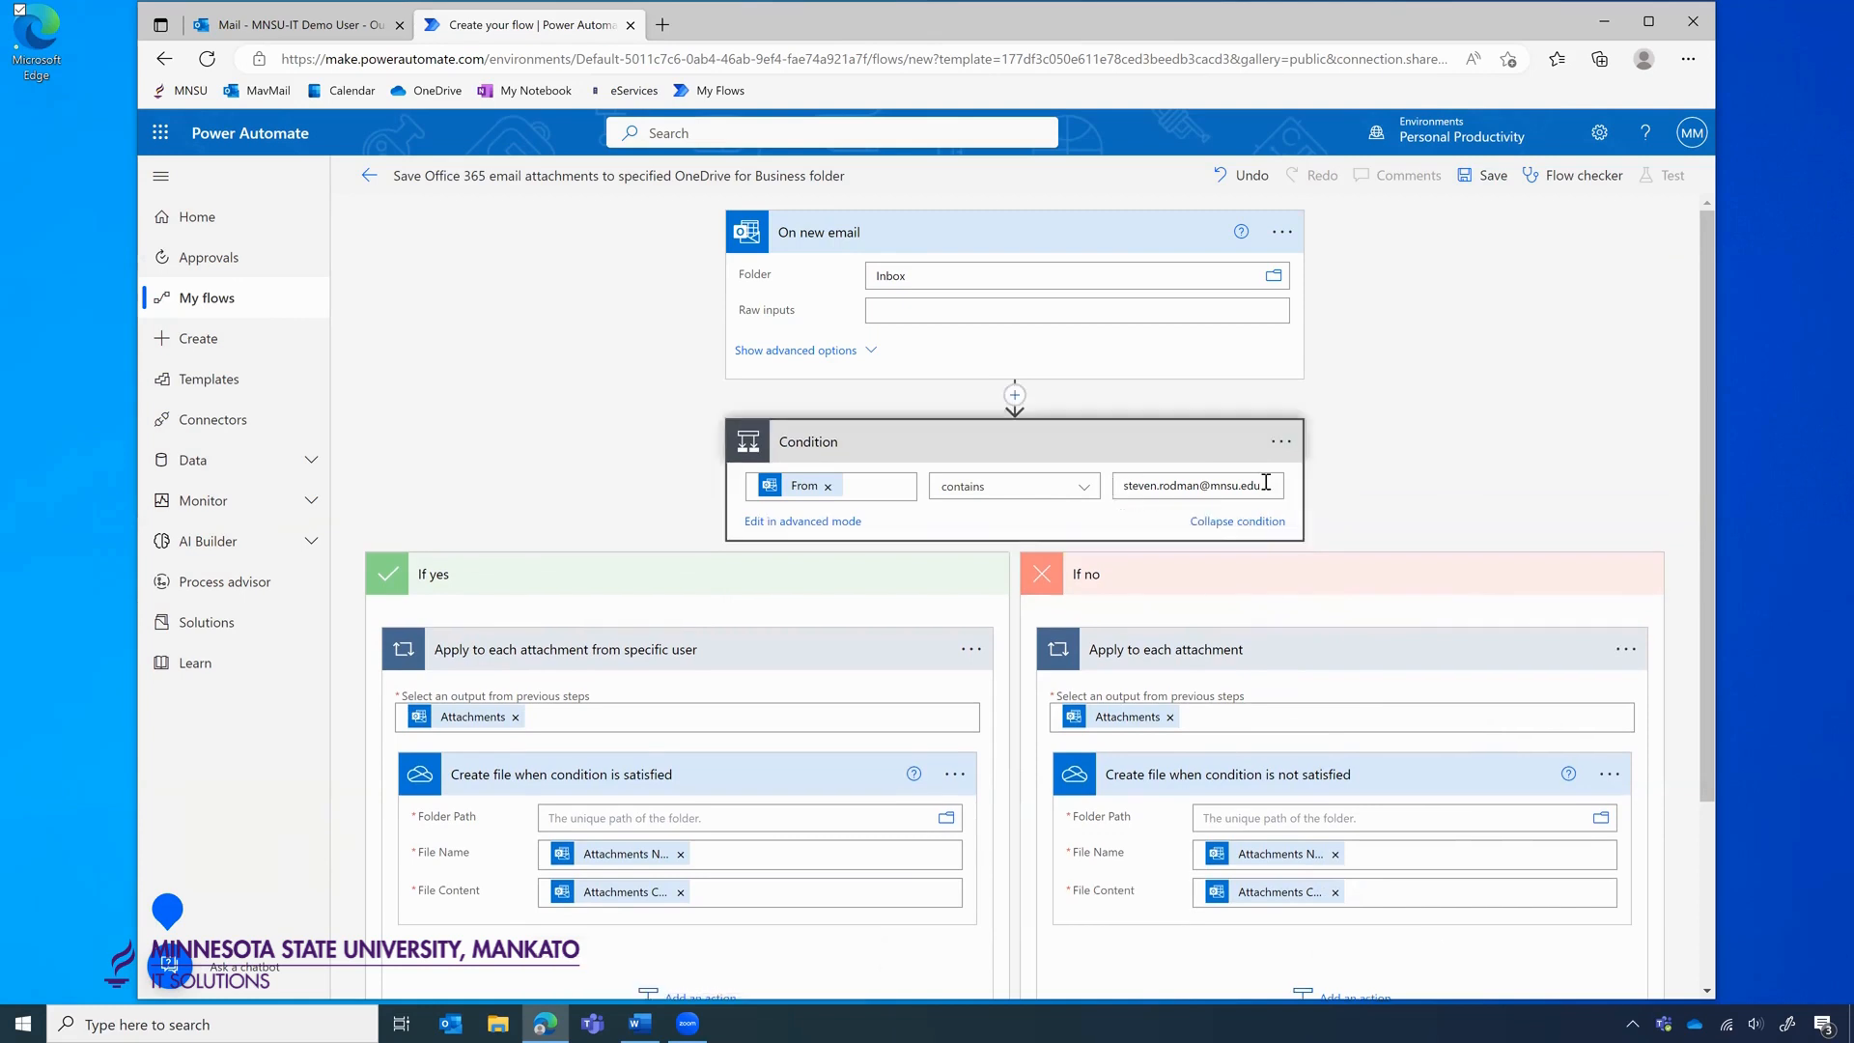
left_click_drag(1265, 482, 1145, 480)
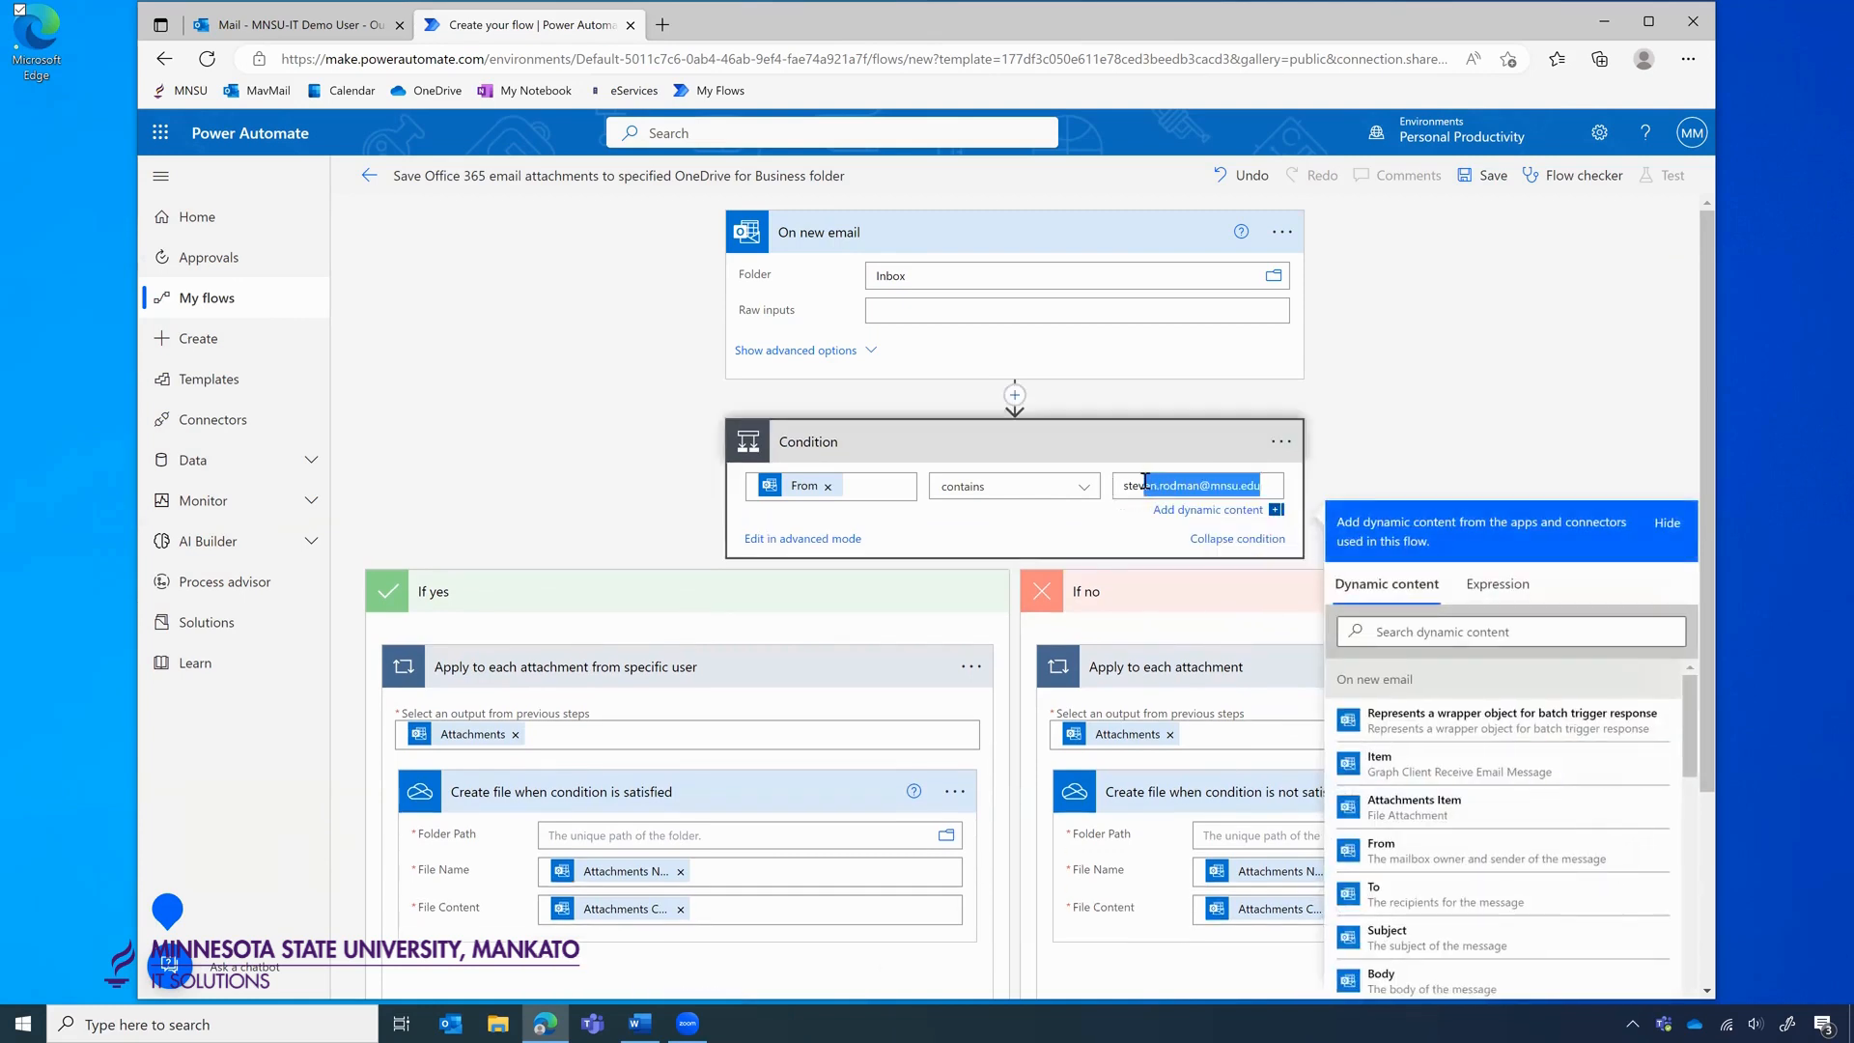
key("BackSpace")
key("BackSpace")
key("BackSpace")
key("BackSpace")
key("BackSpace")
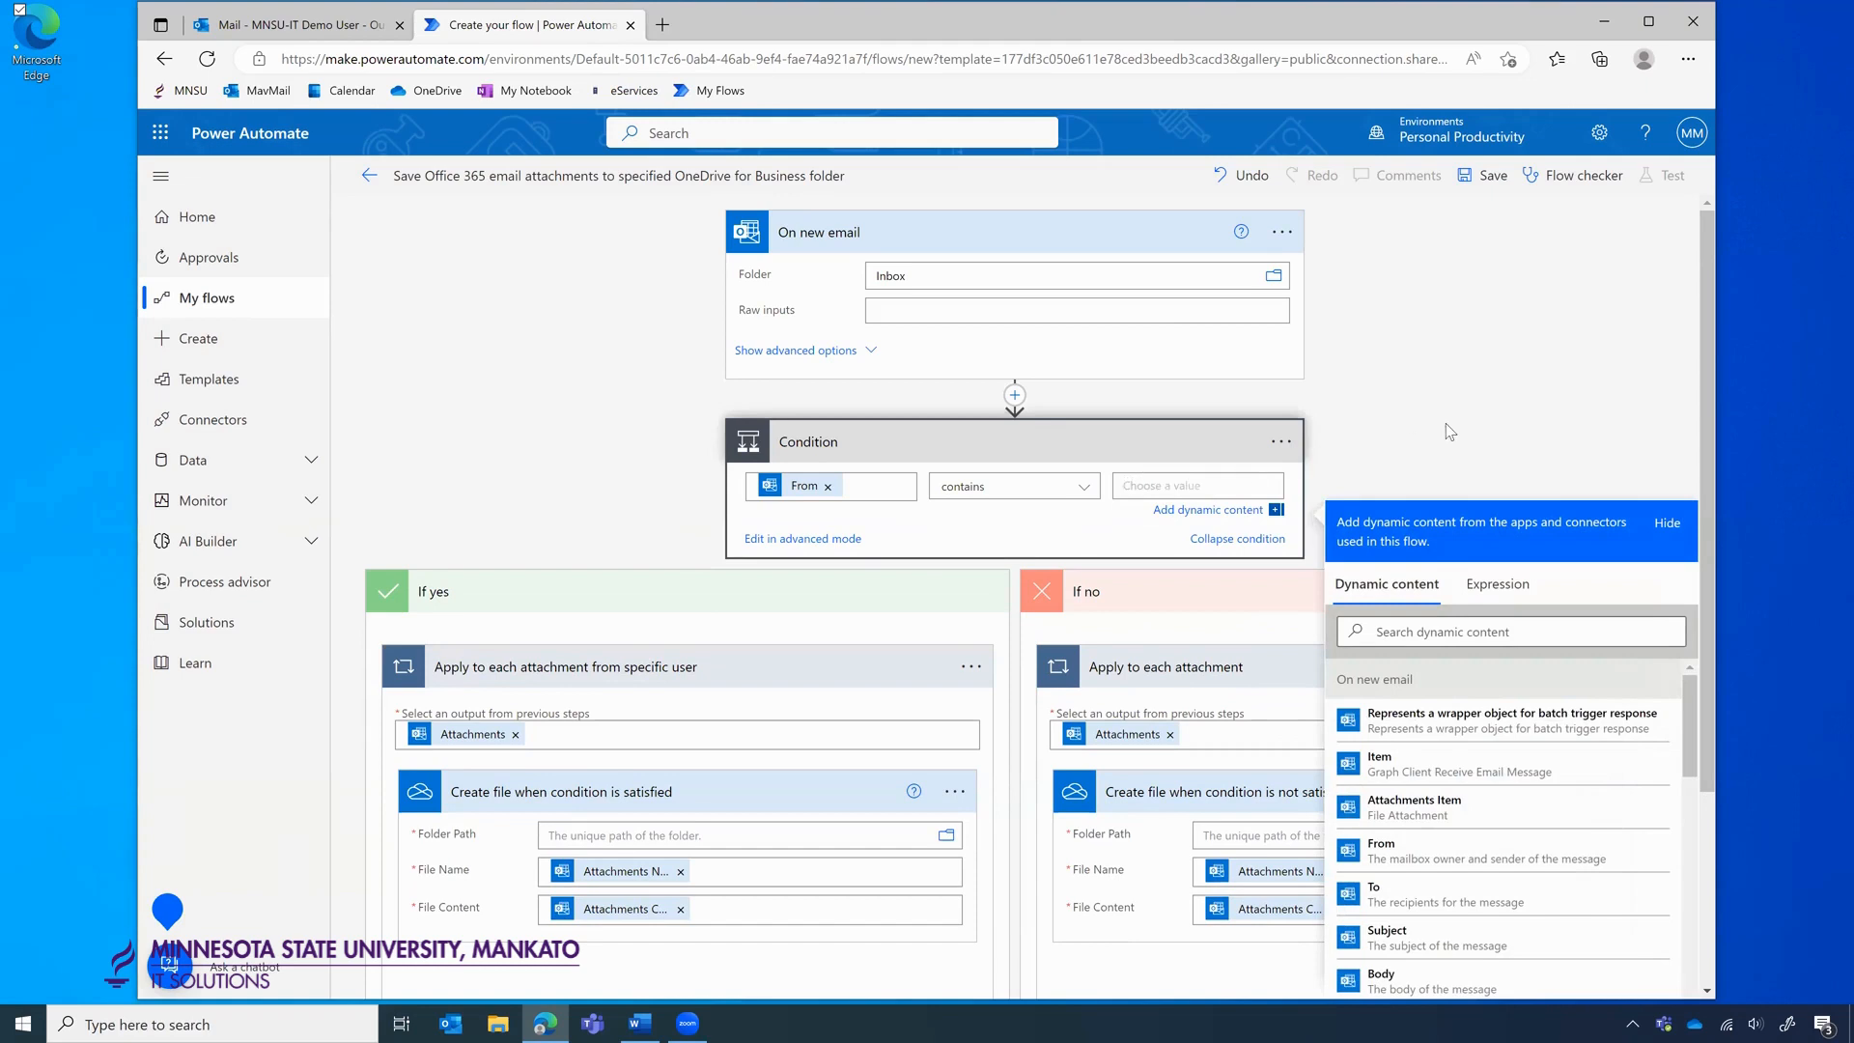
left_click(1445, 424)
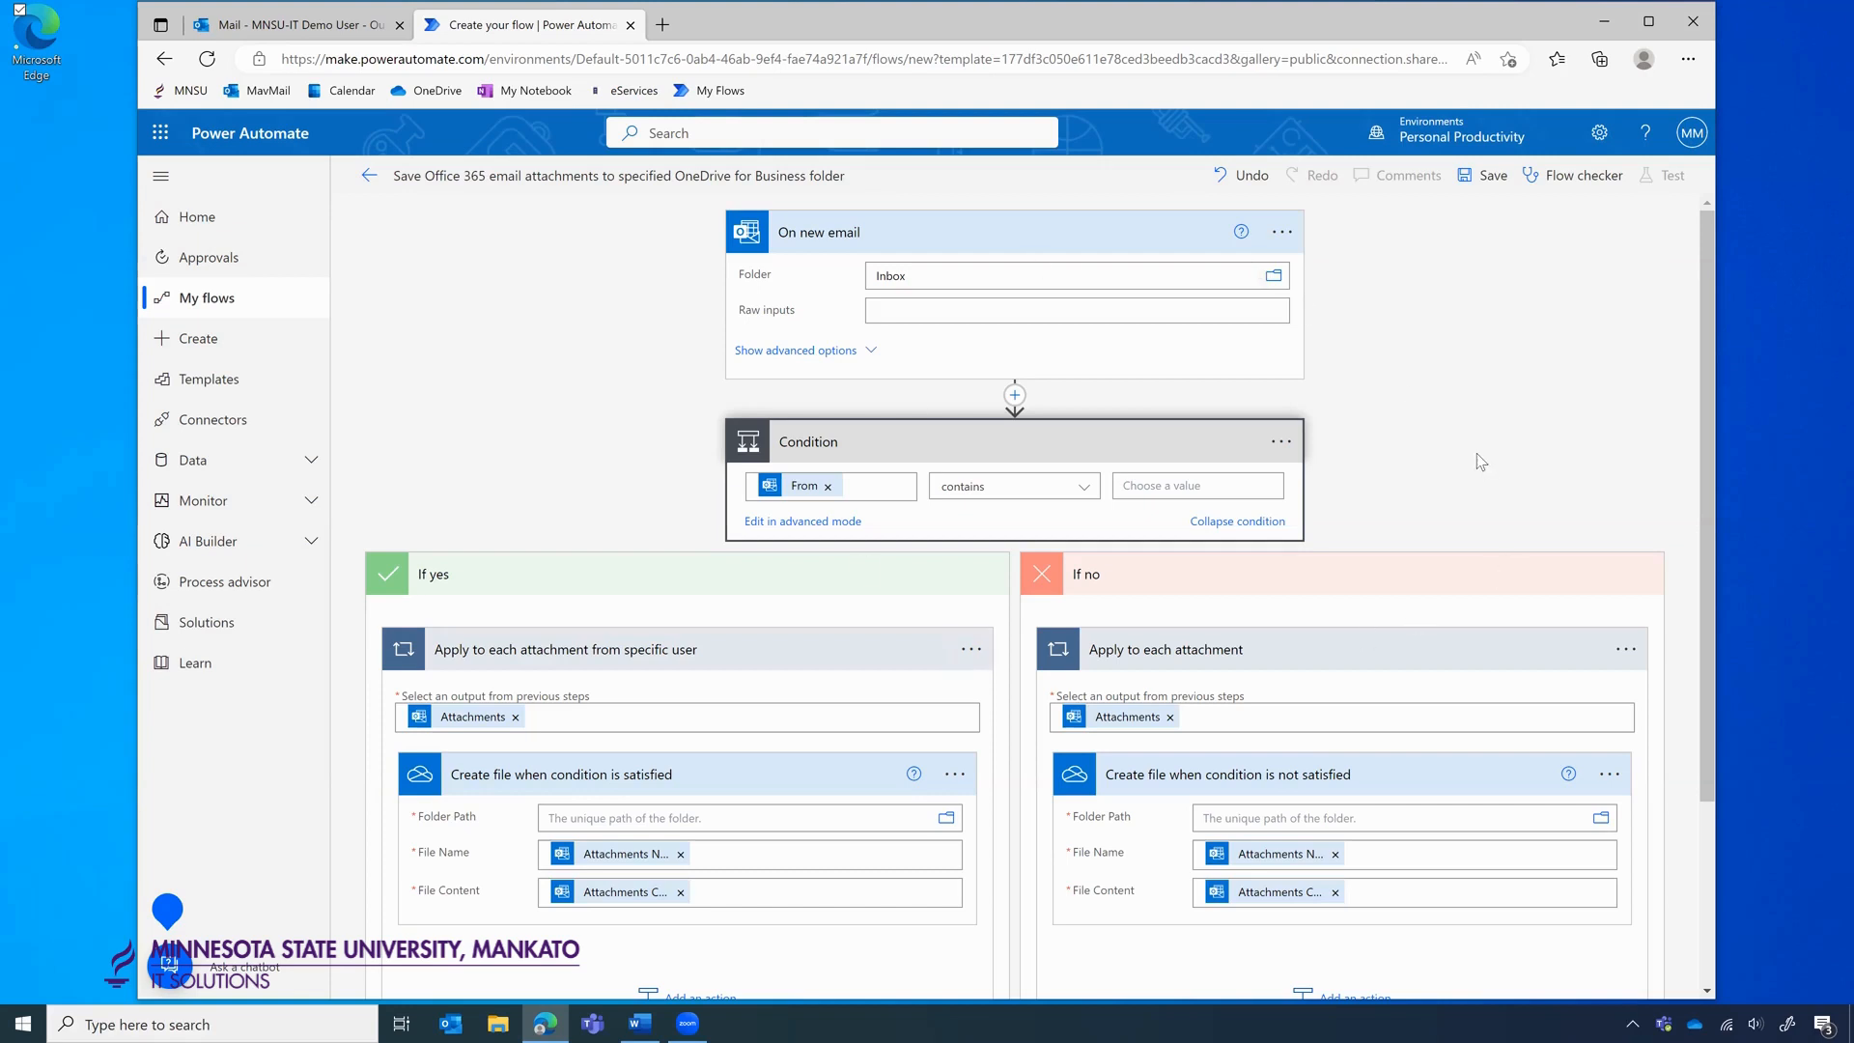
Replace From with Subject in the Condition and set it to contain 'Minutes'.
left_click(828, 487)
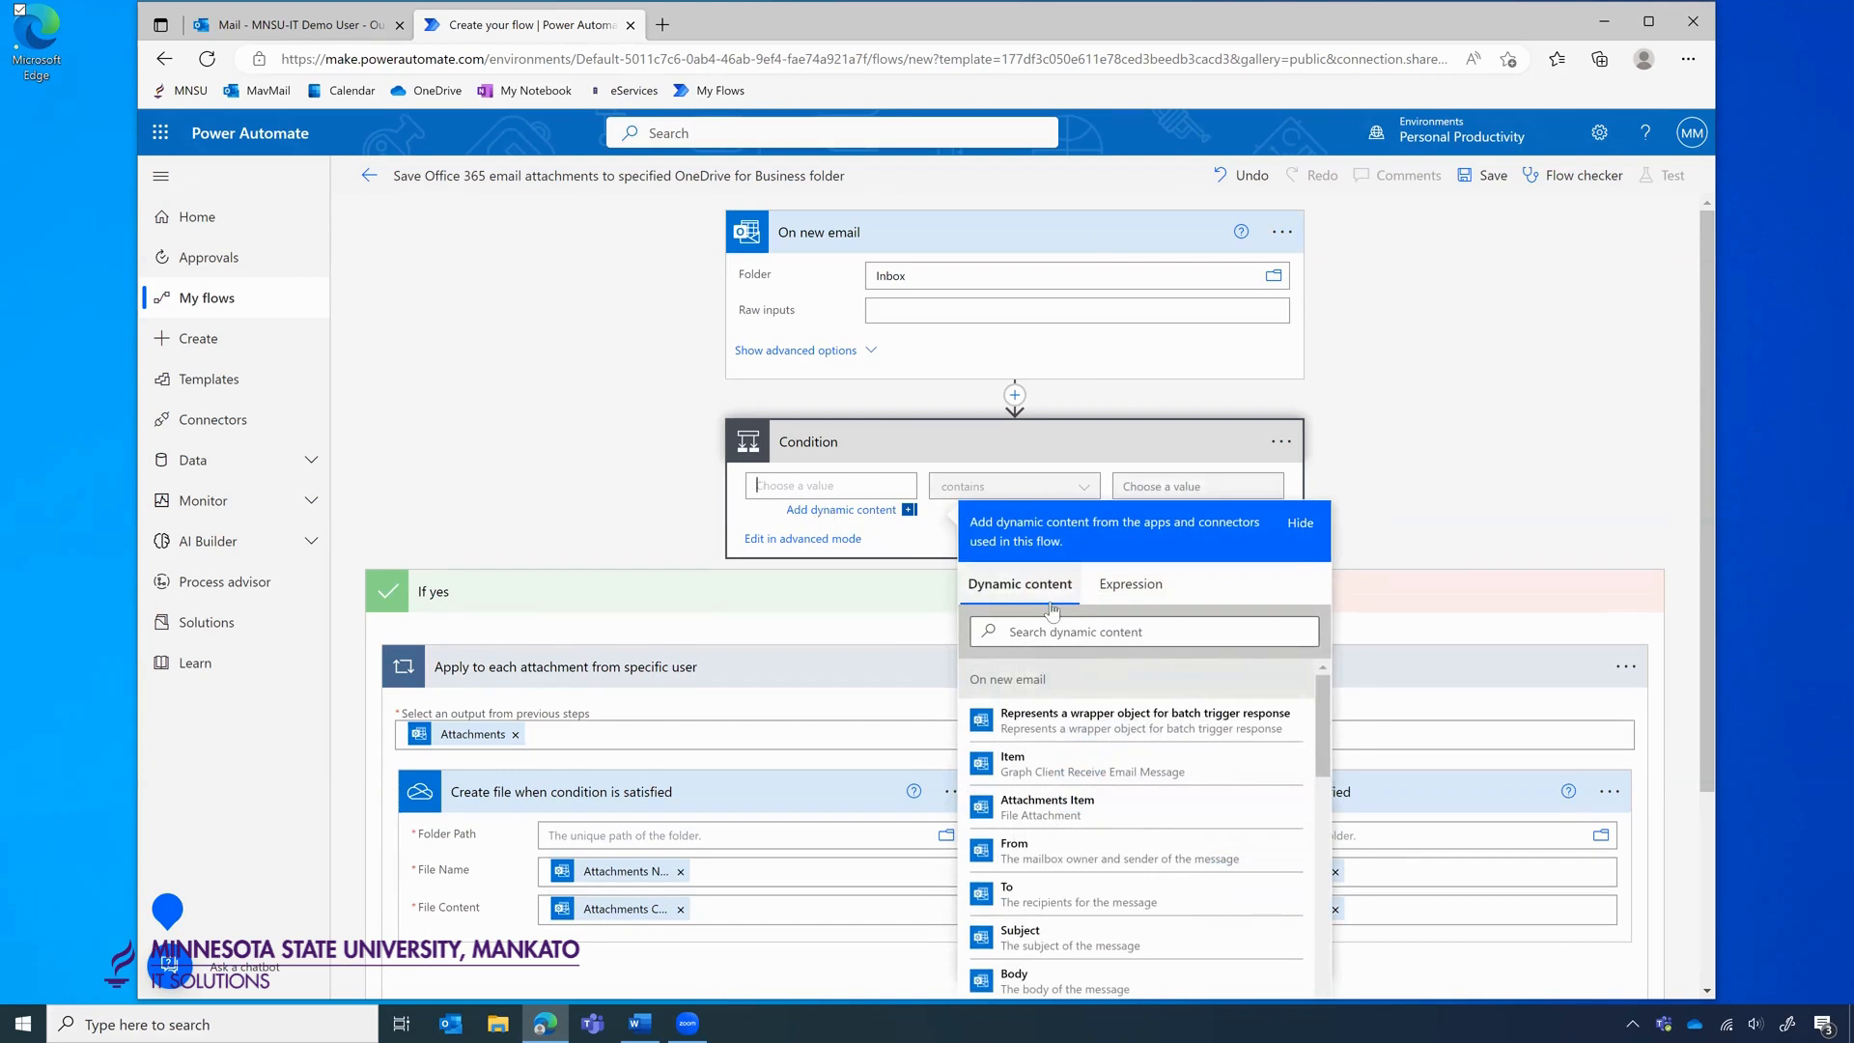
scroll(1098, 778, "down", 2)
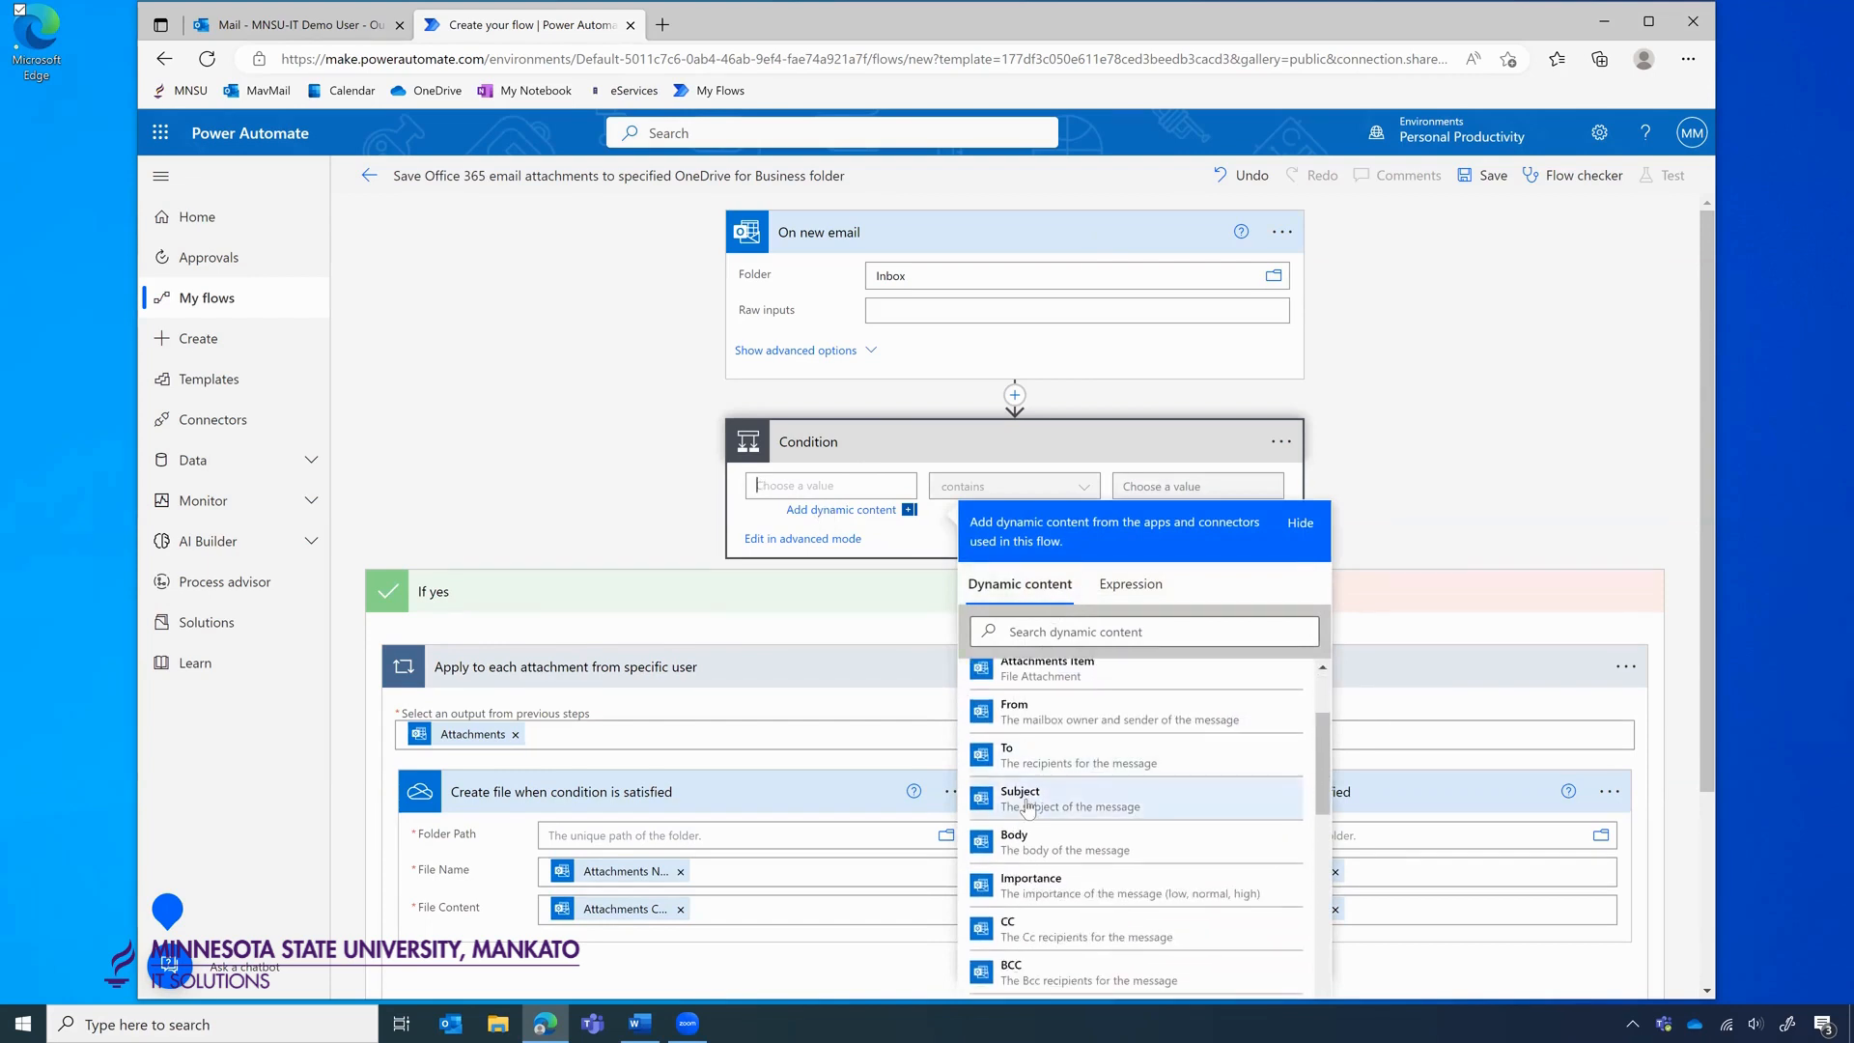
left_click(1026, 801)
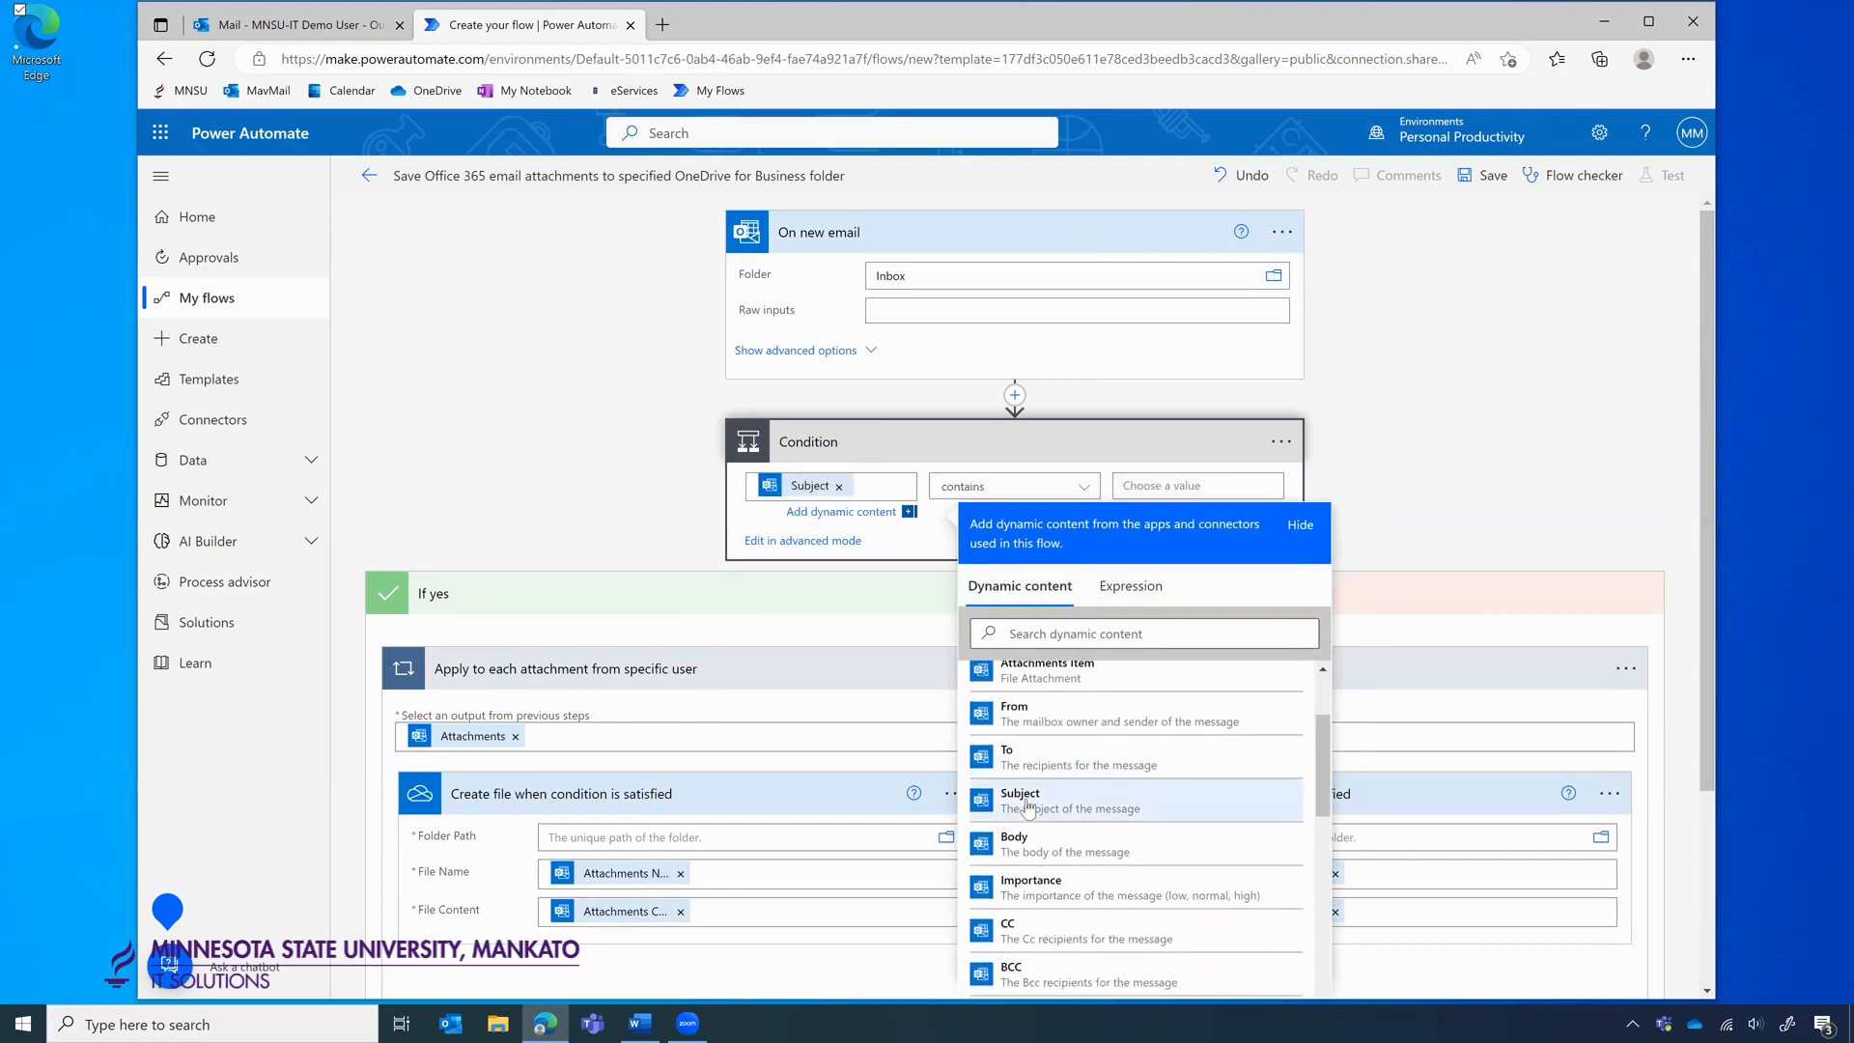
left_click(1376, 487)
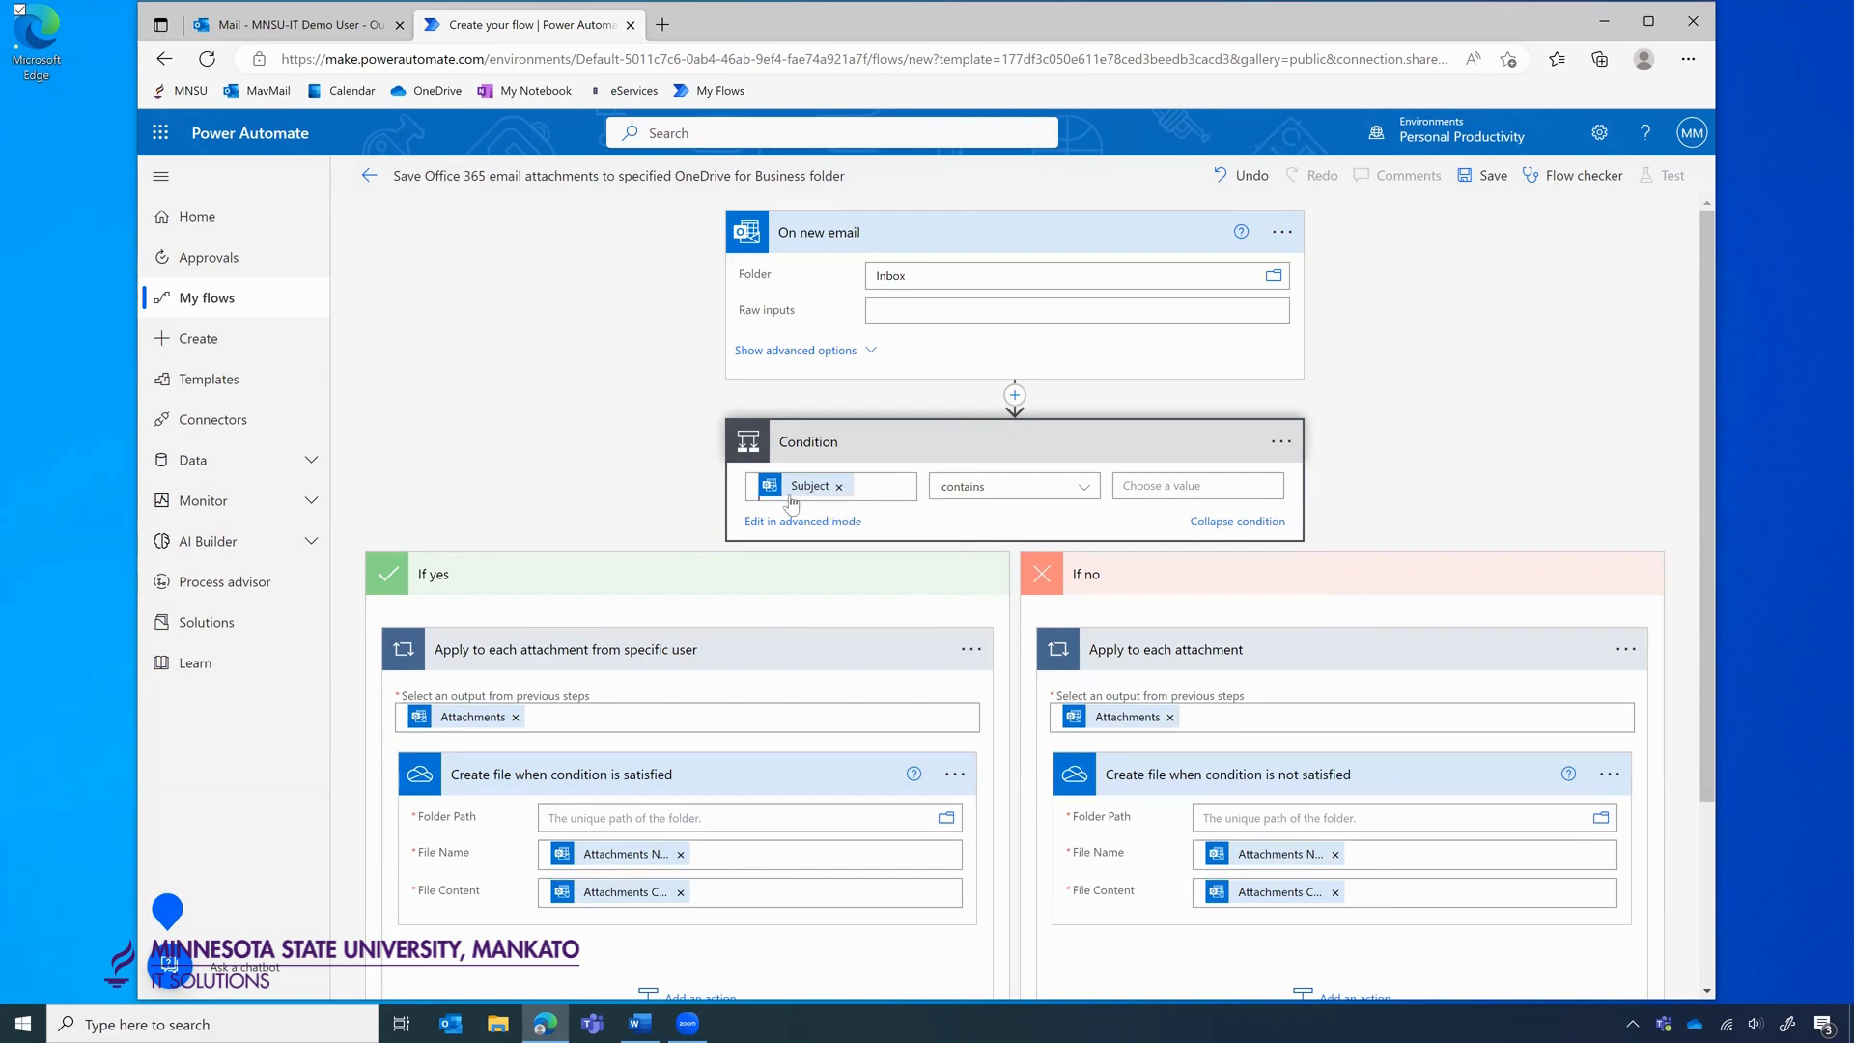
left_click(1144, 490)
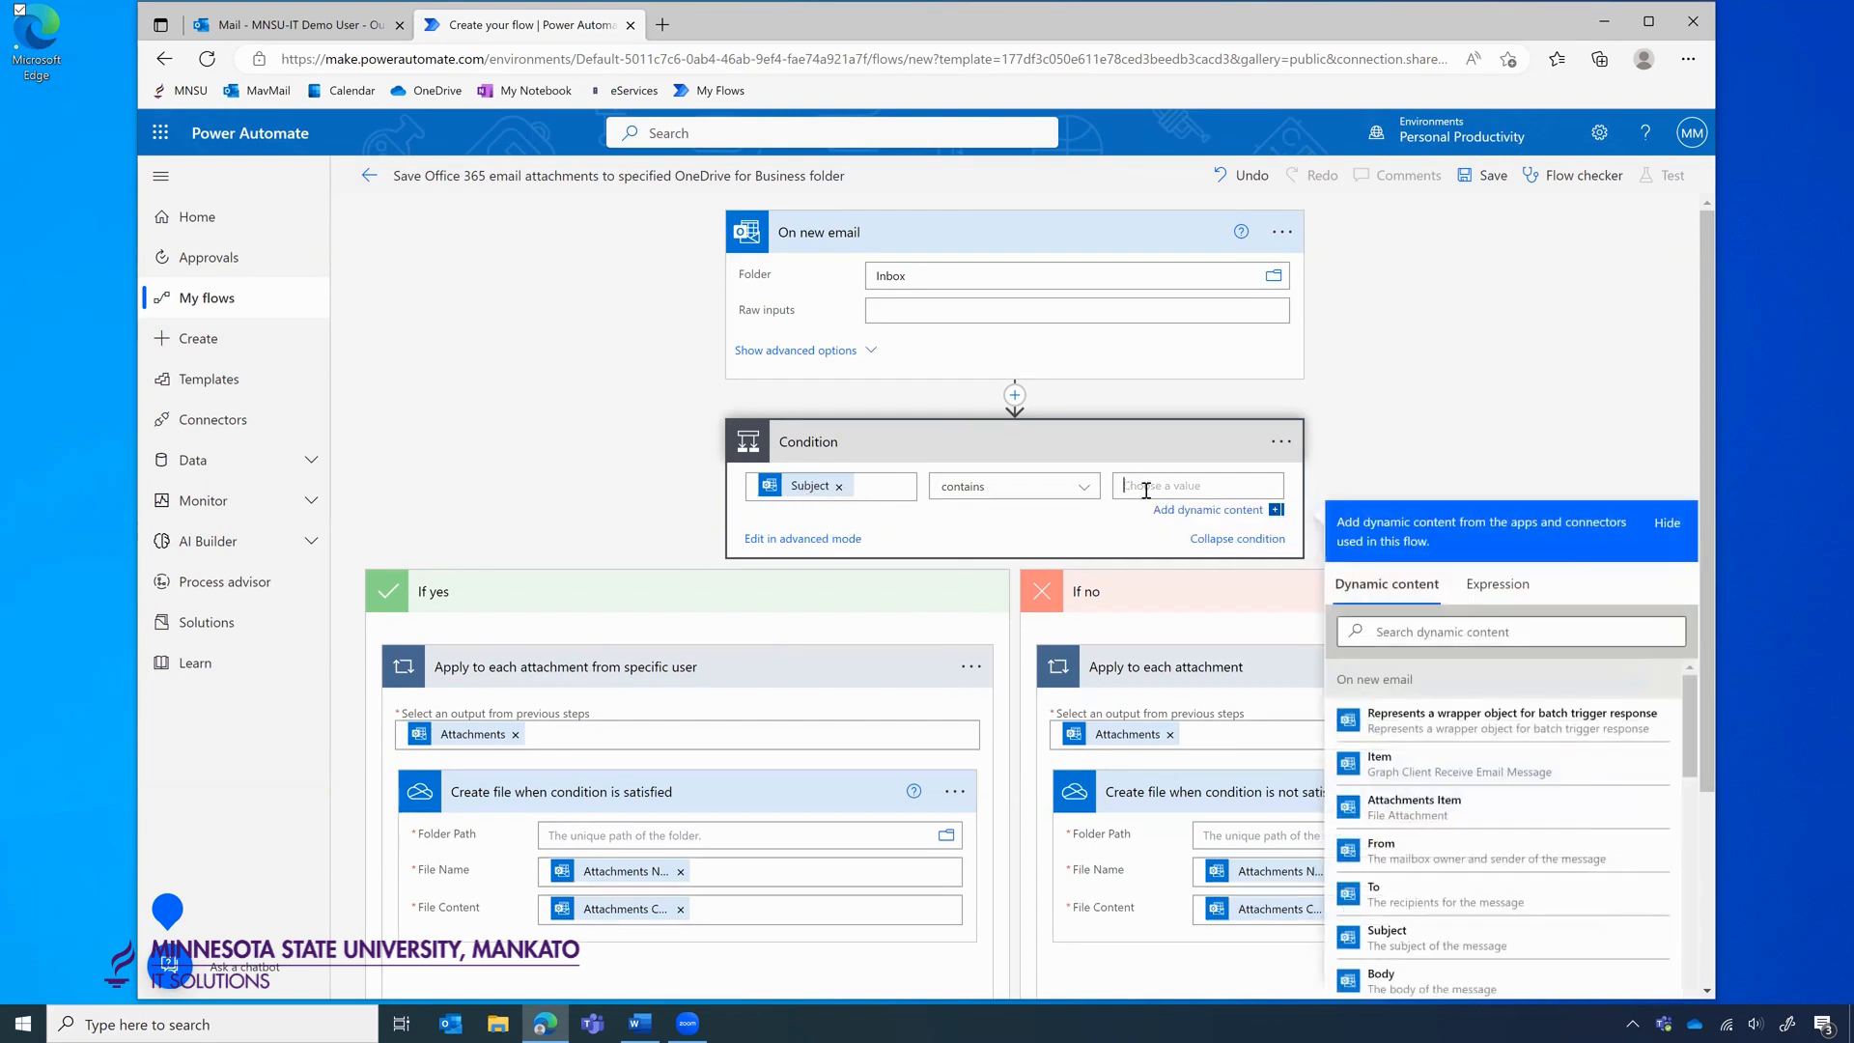
type("Minutes")
left_click(1475, 413)
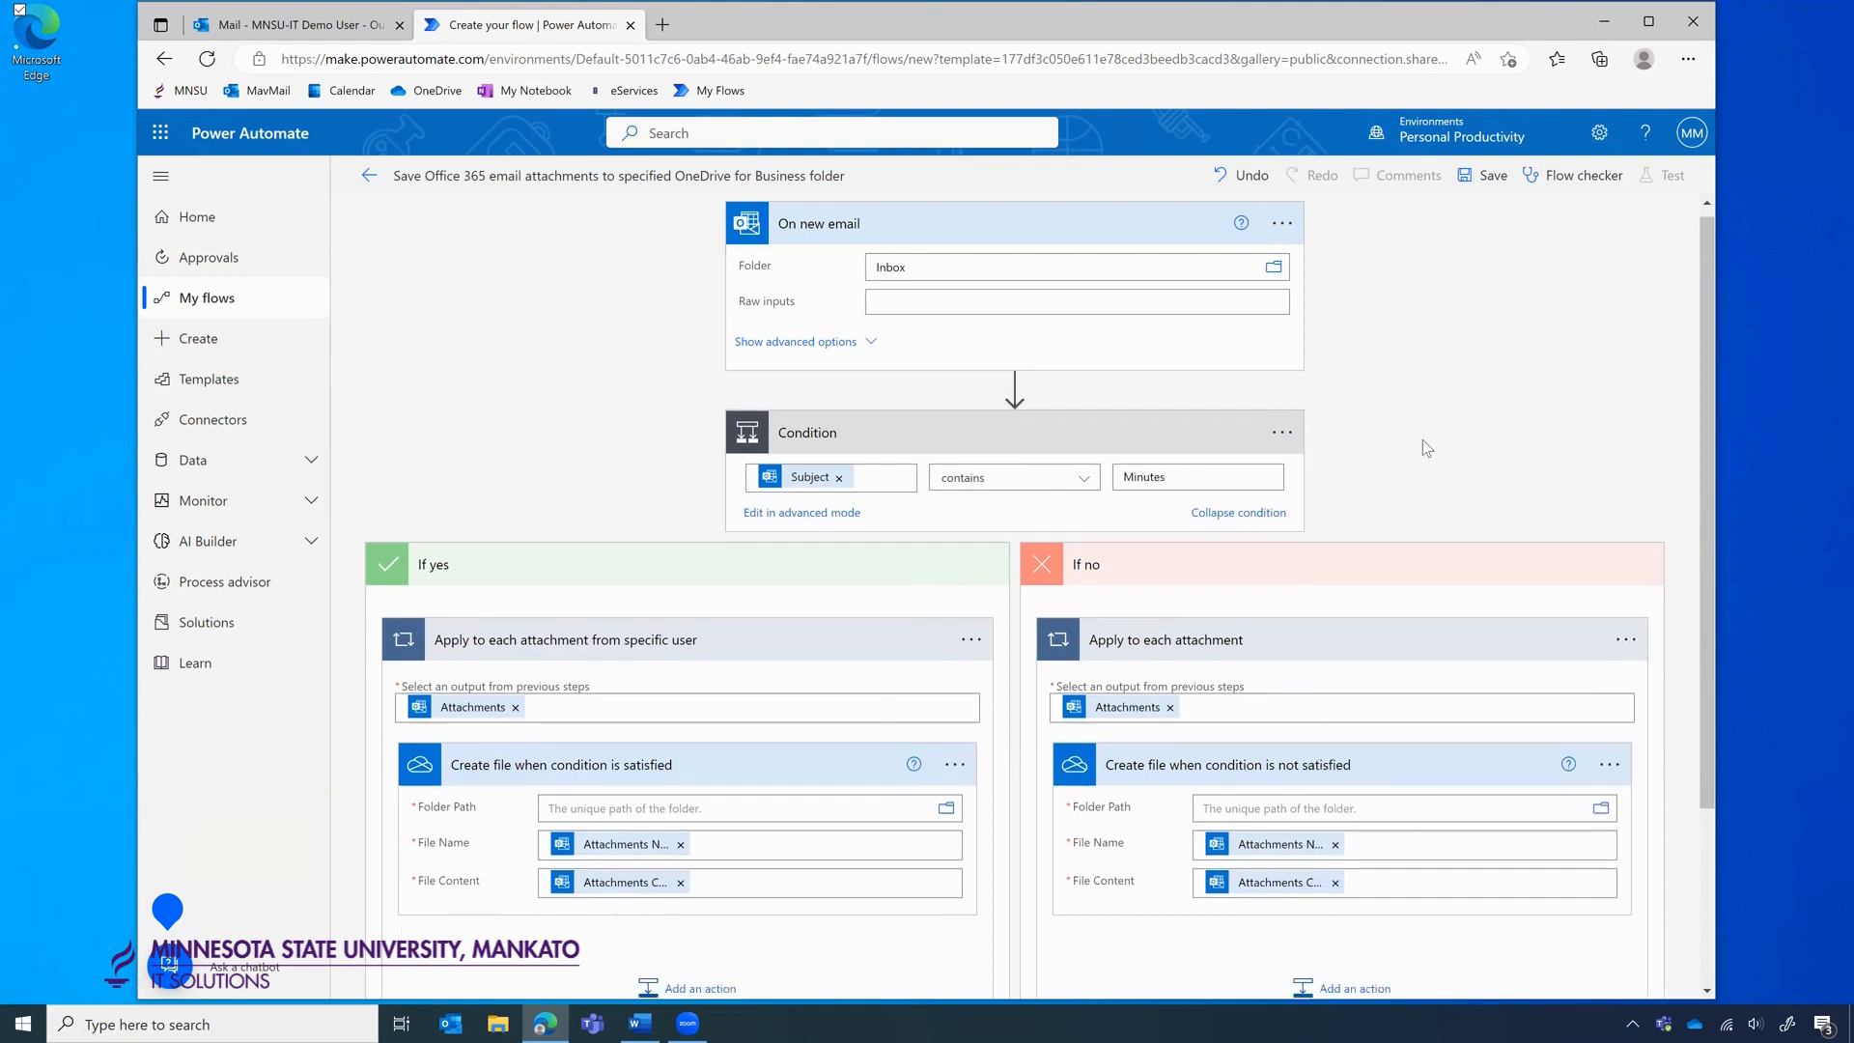
scroll(995, 374, "down", 1)
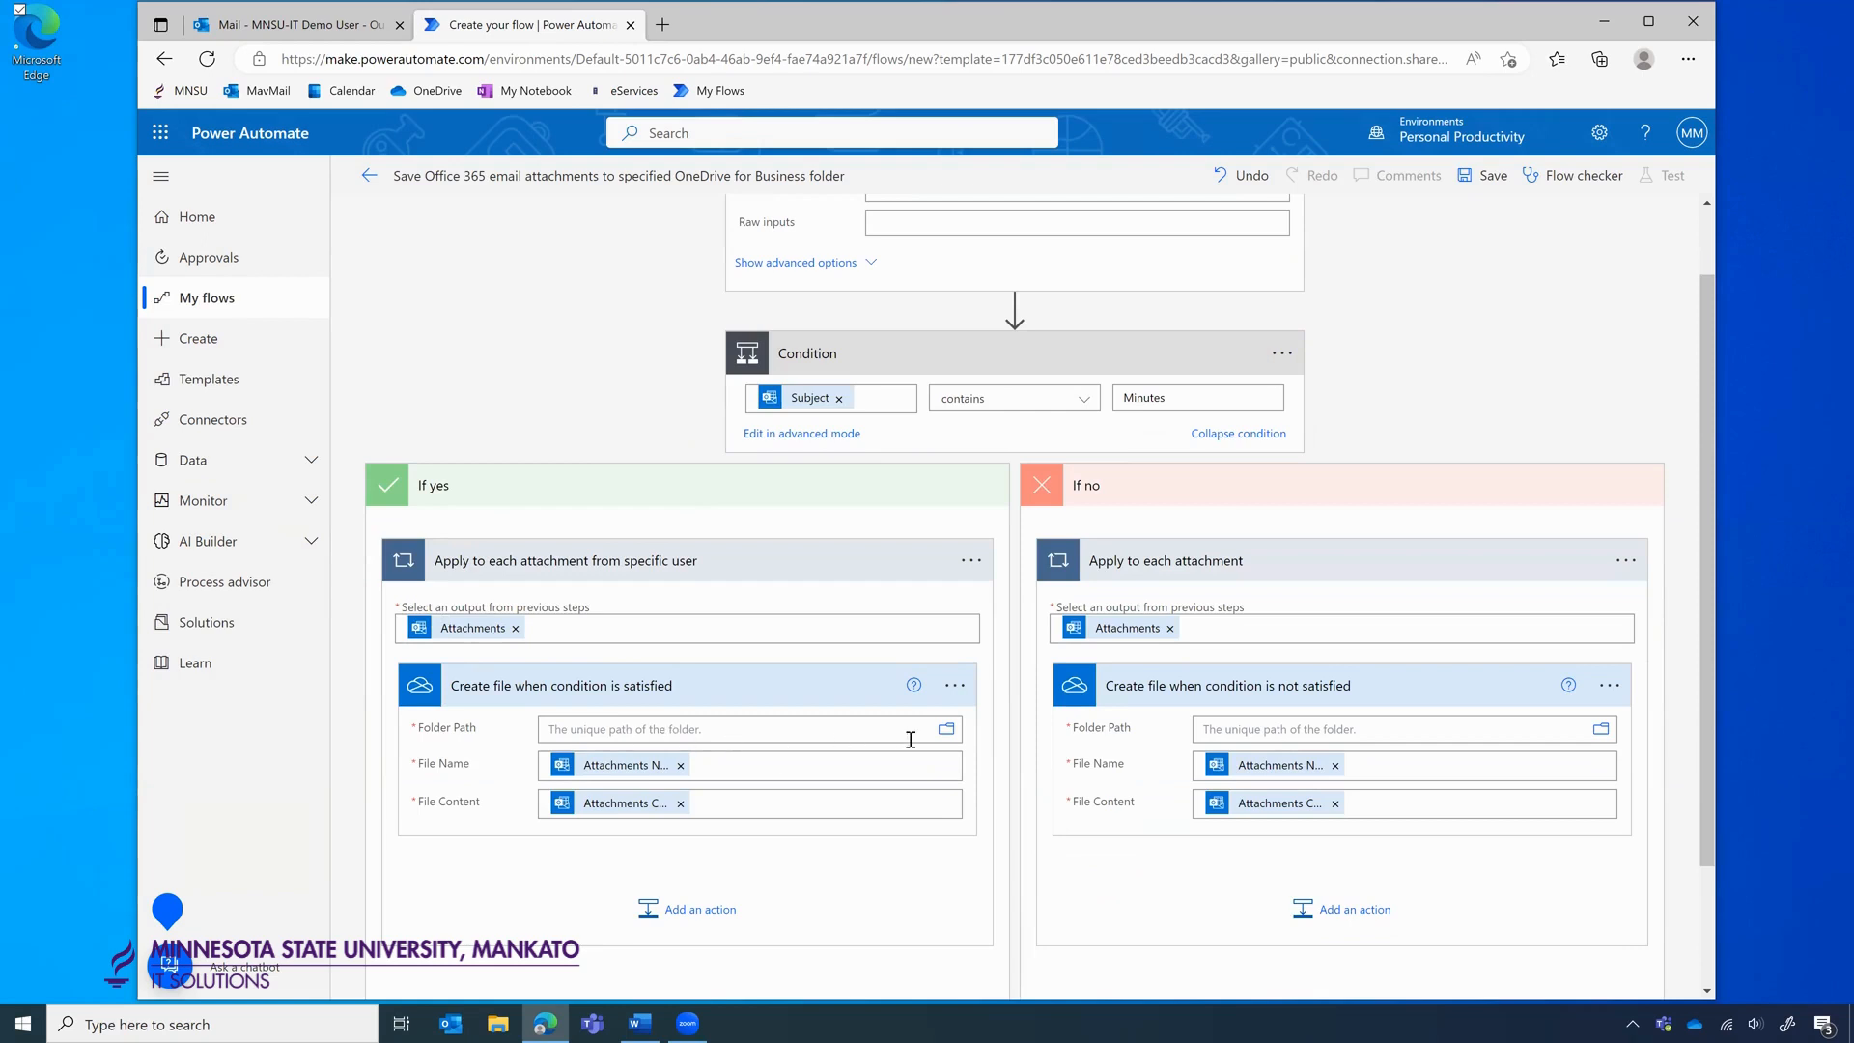
Set the If yes Create file folder path to /Meeting Agenda and Minutes.
left_click(681, 738)
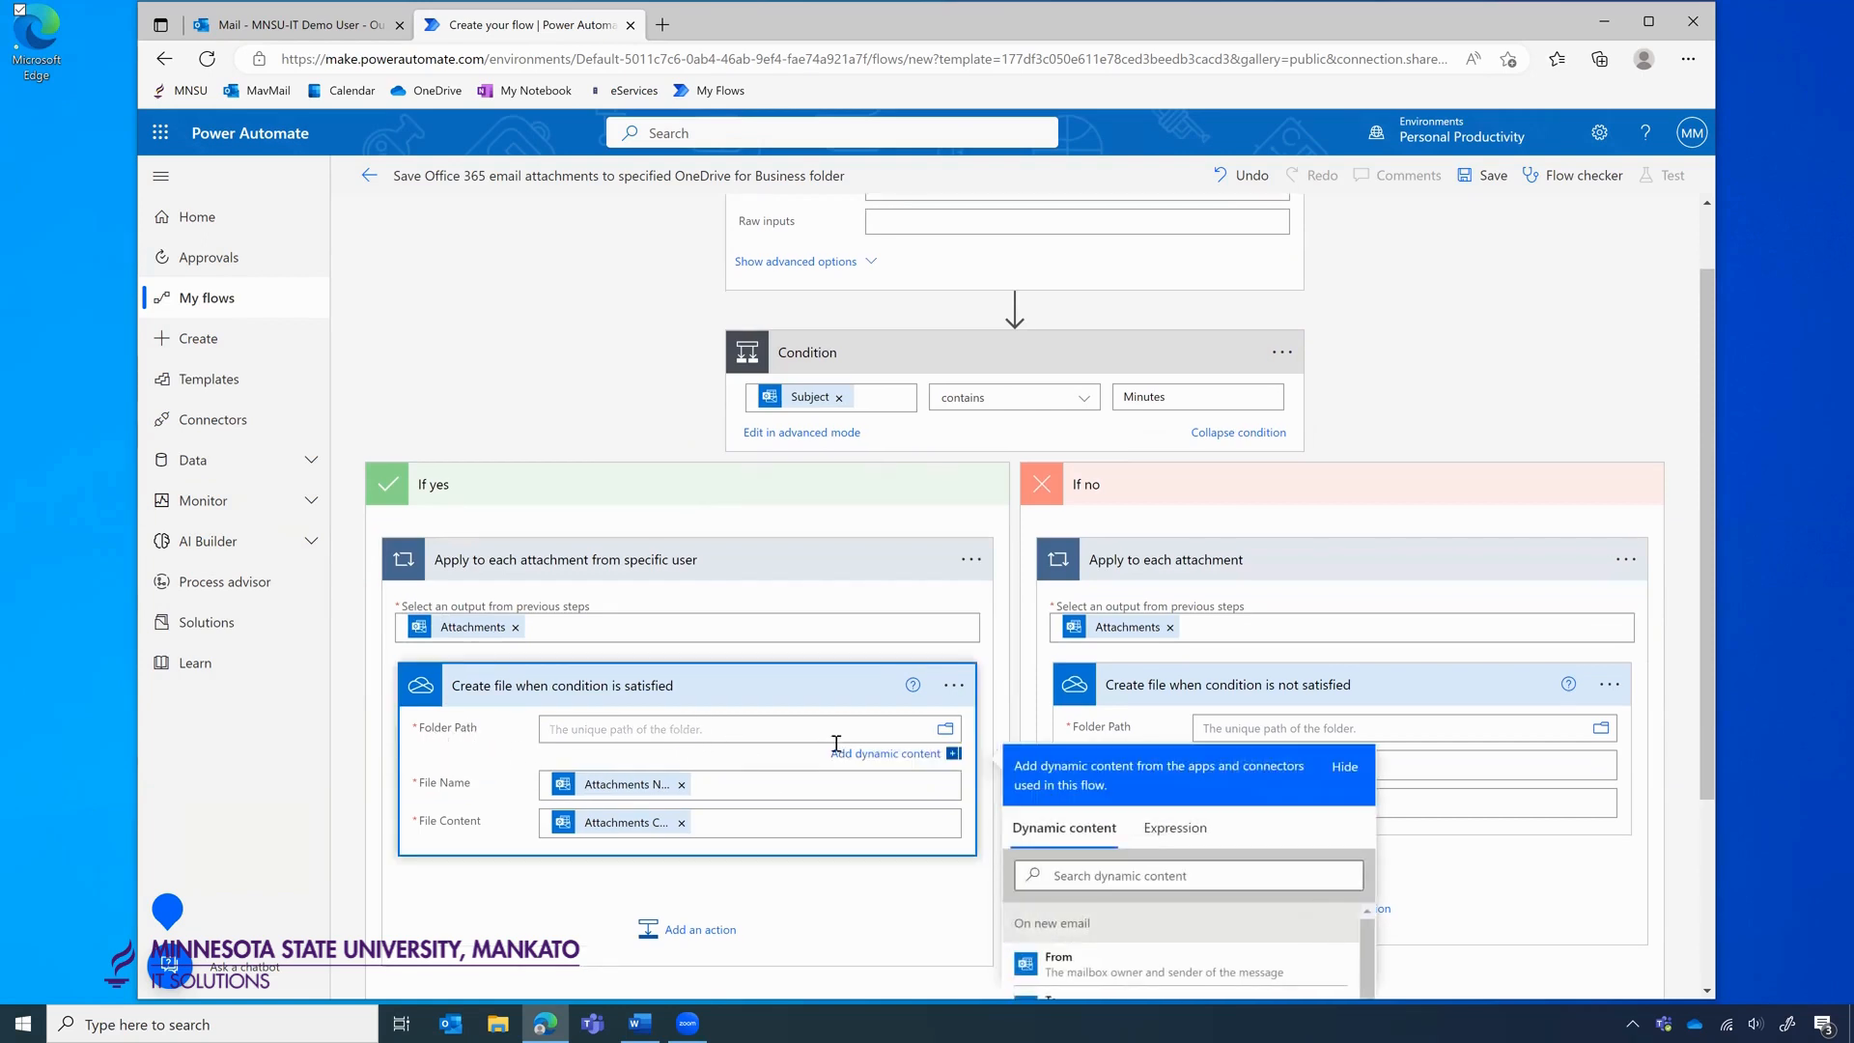
left_click(947, 734)
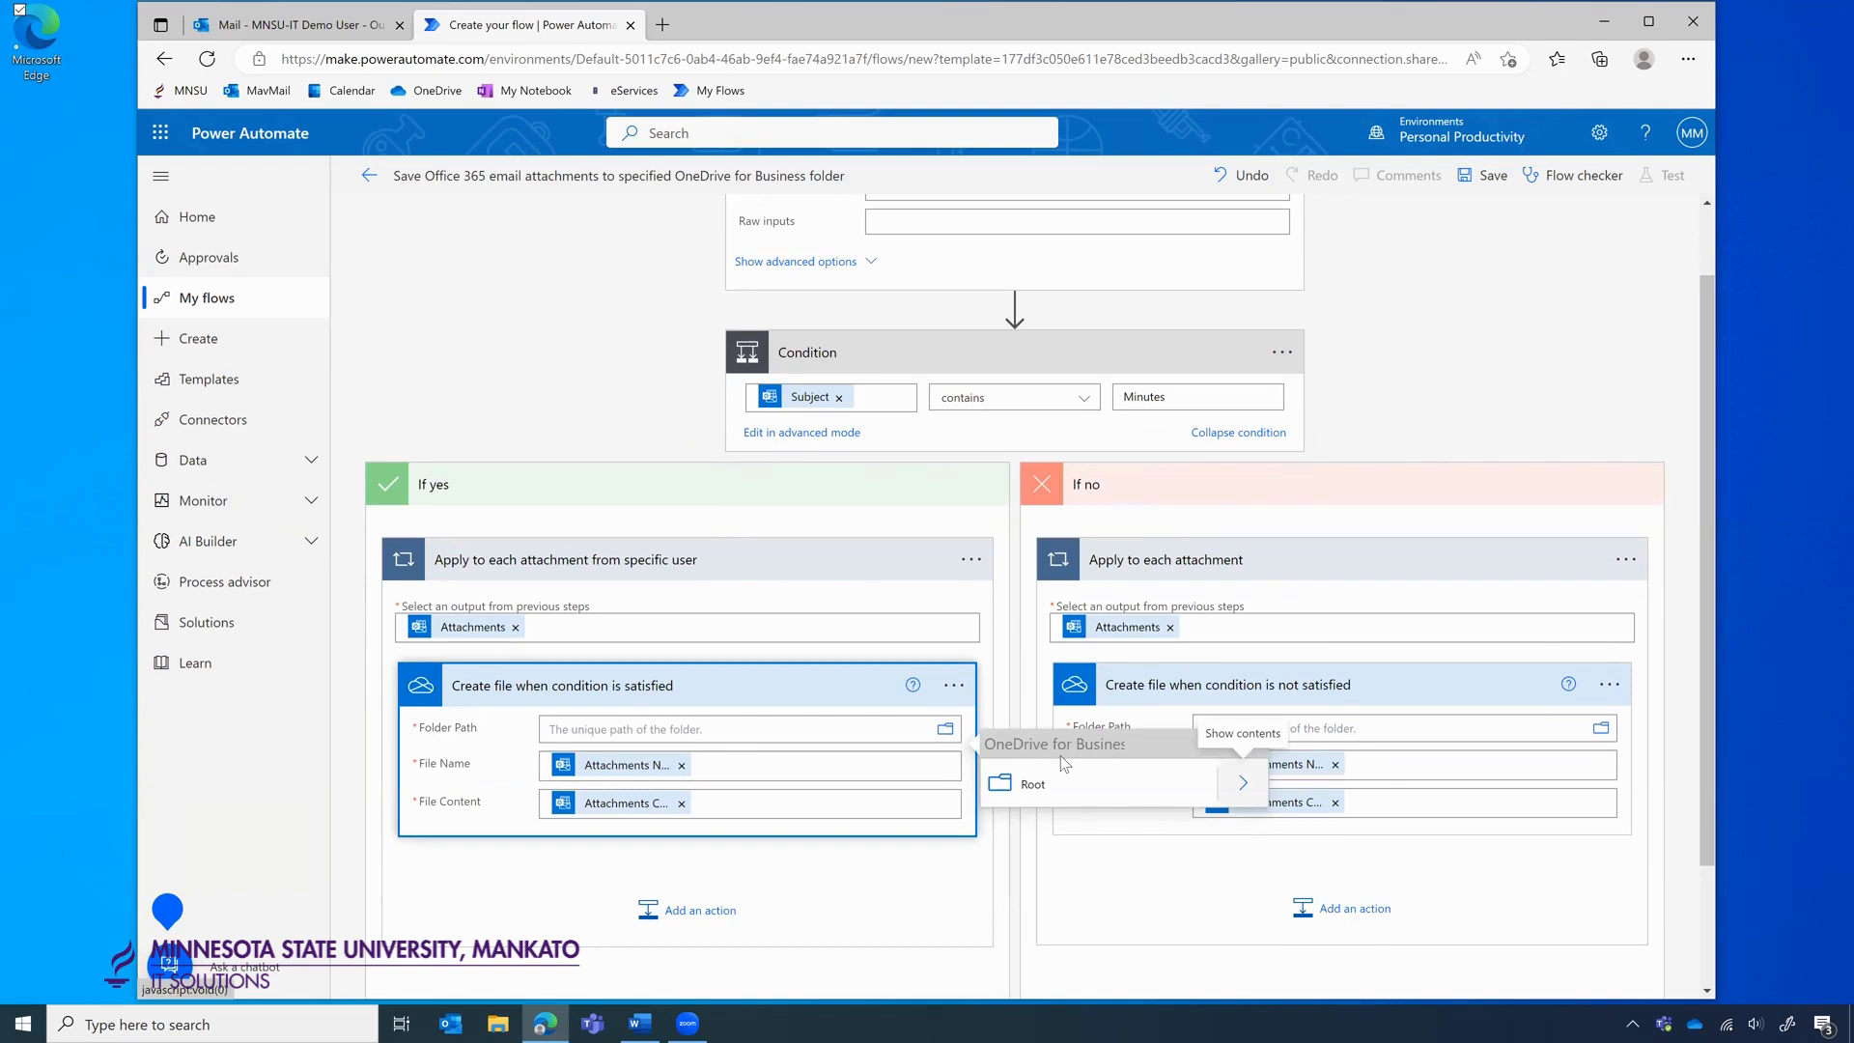
left_click(1245, 793)
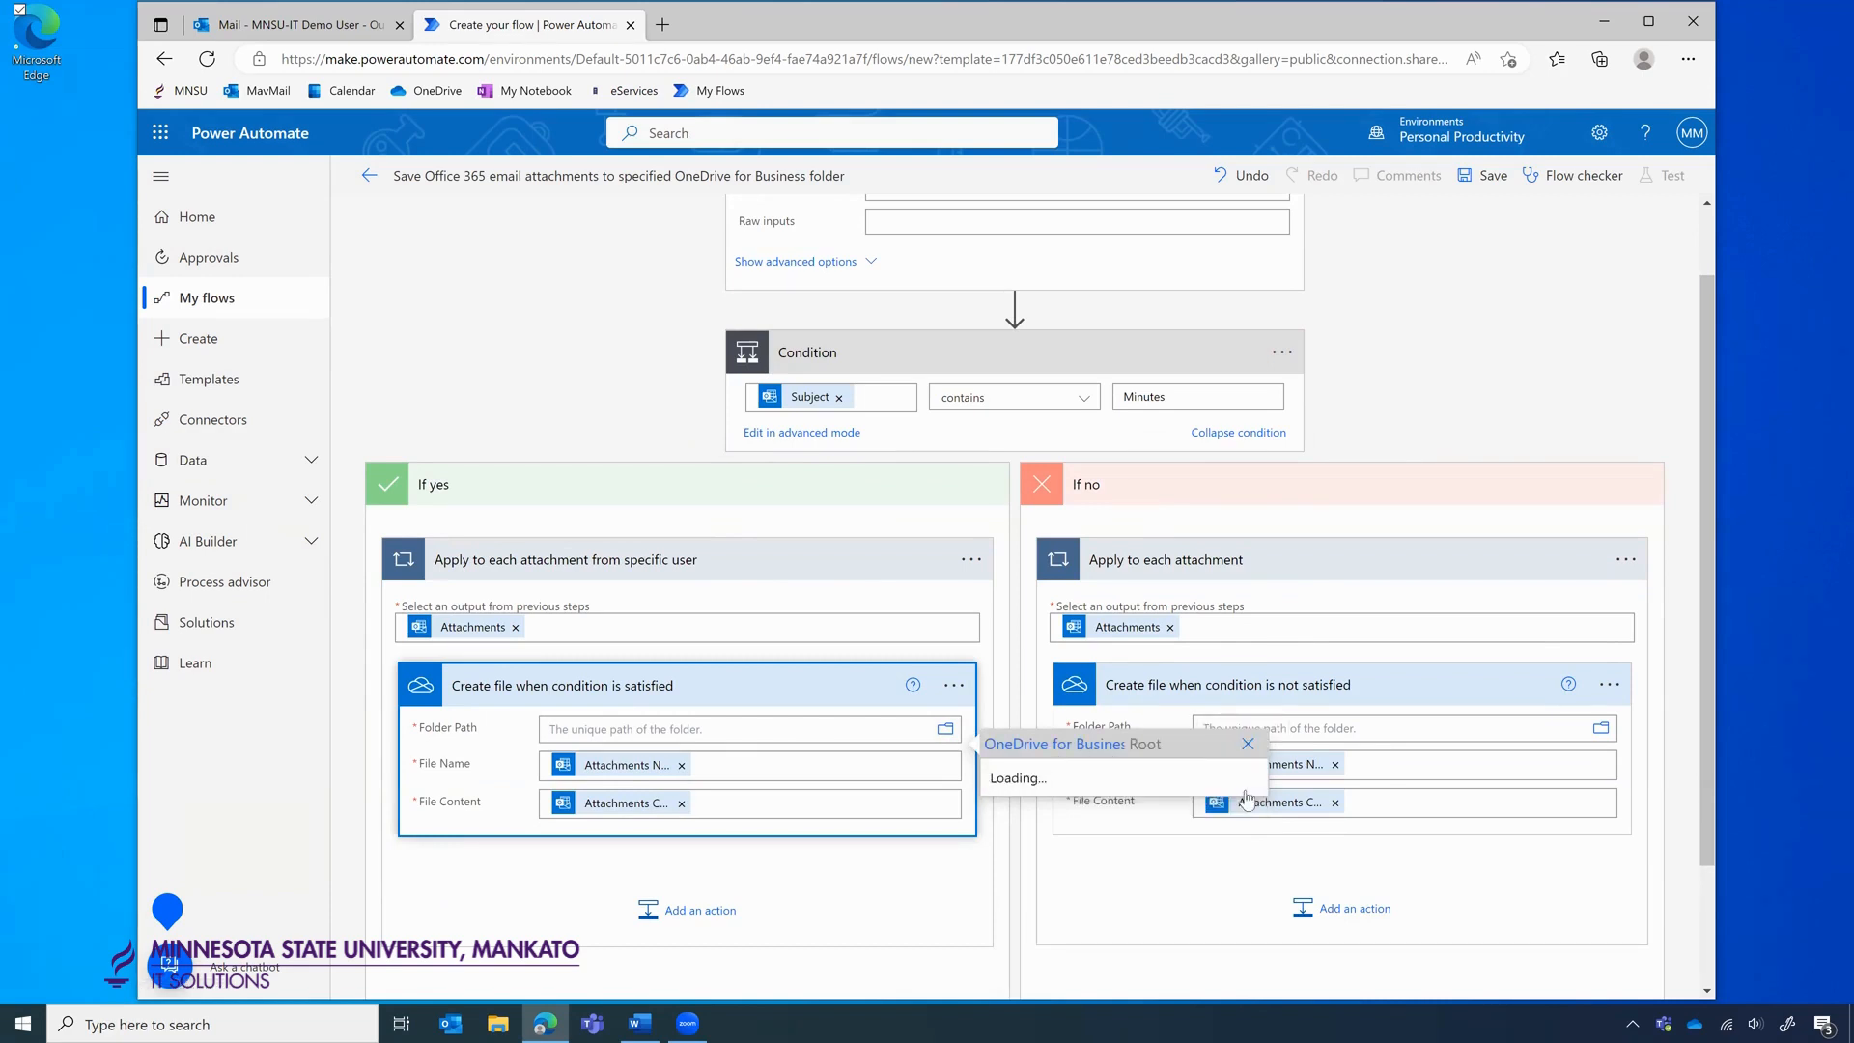
scroll(1110, 509, "down", 1)
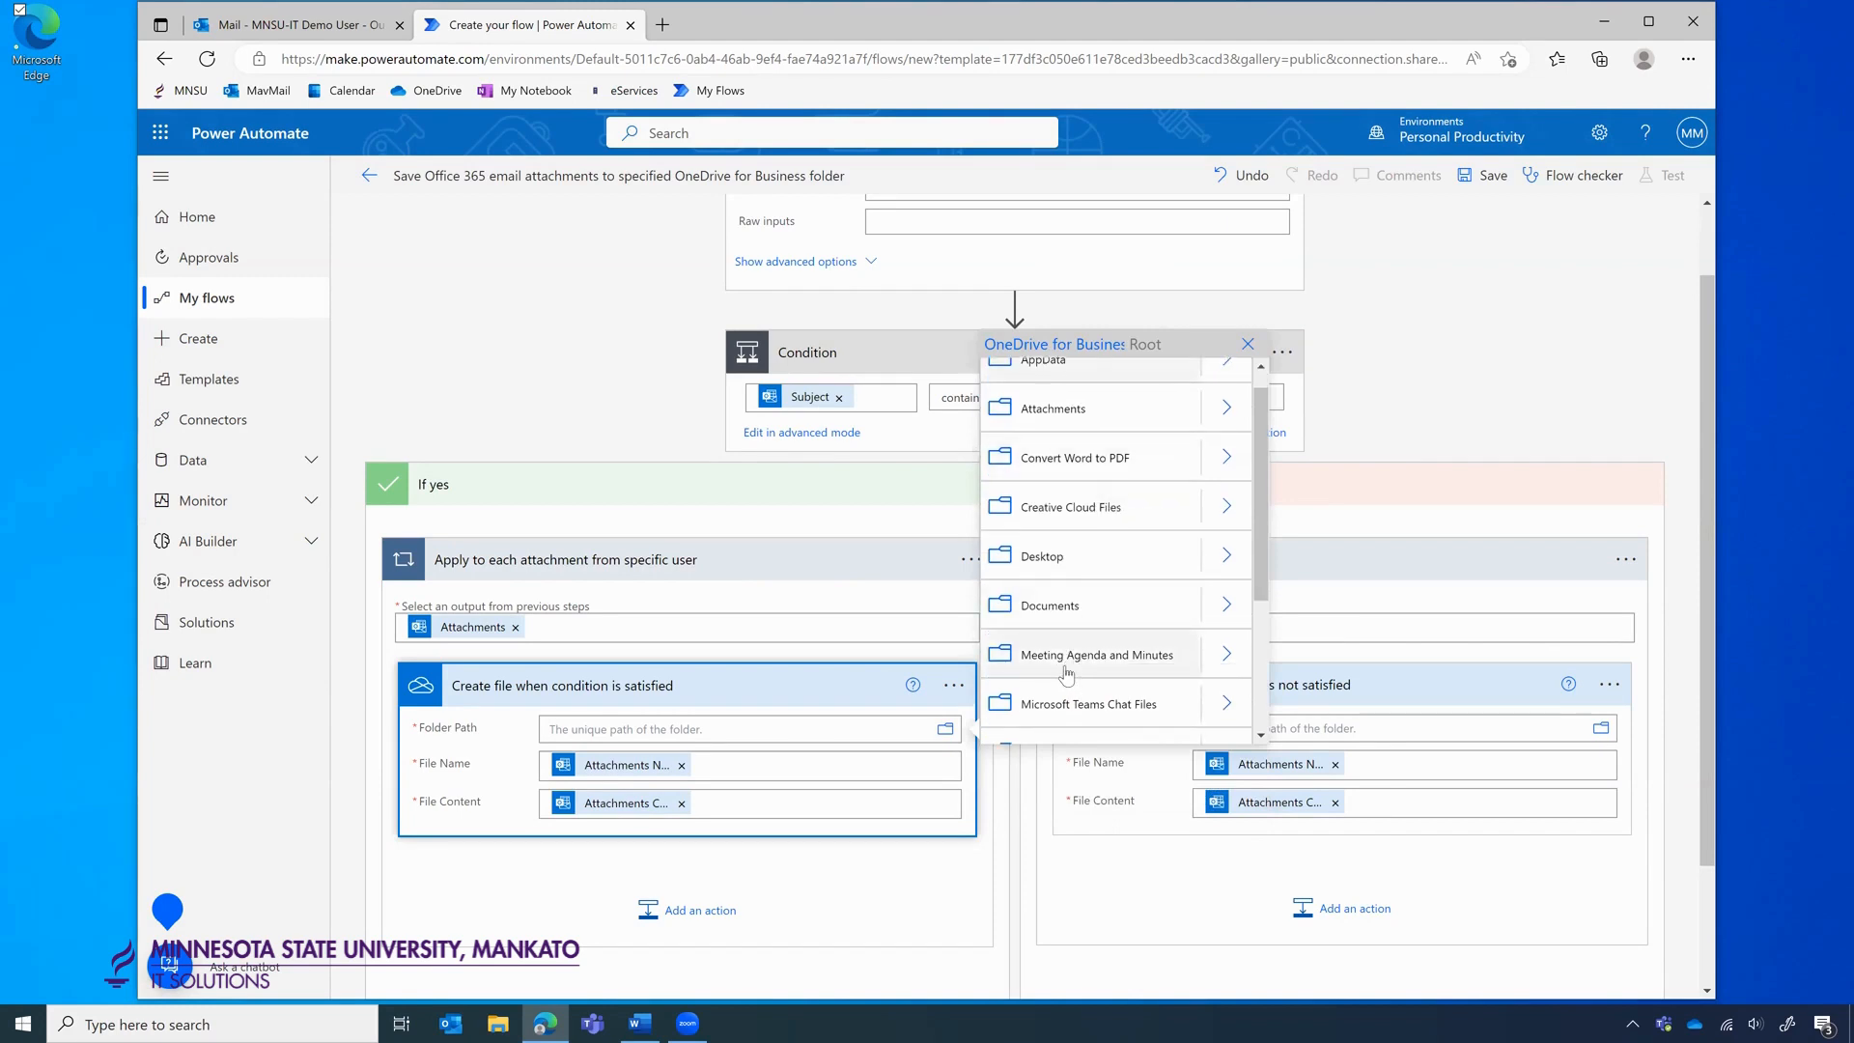
left_click(1066, 657)
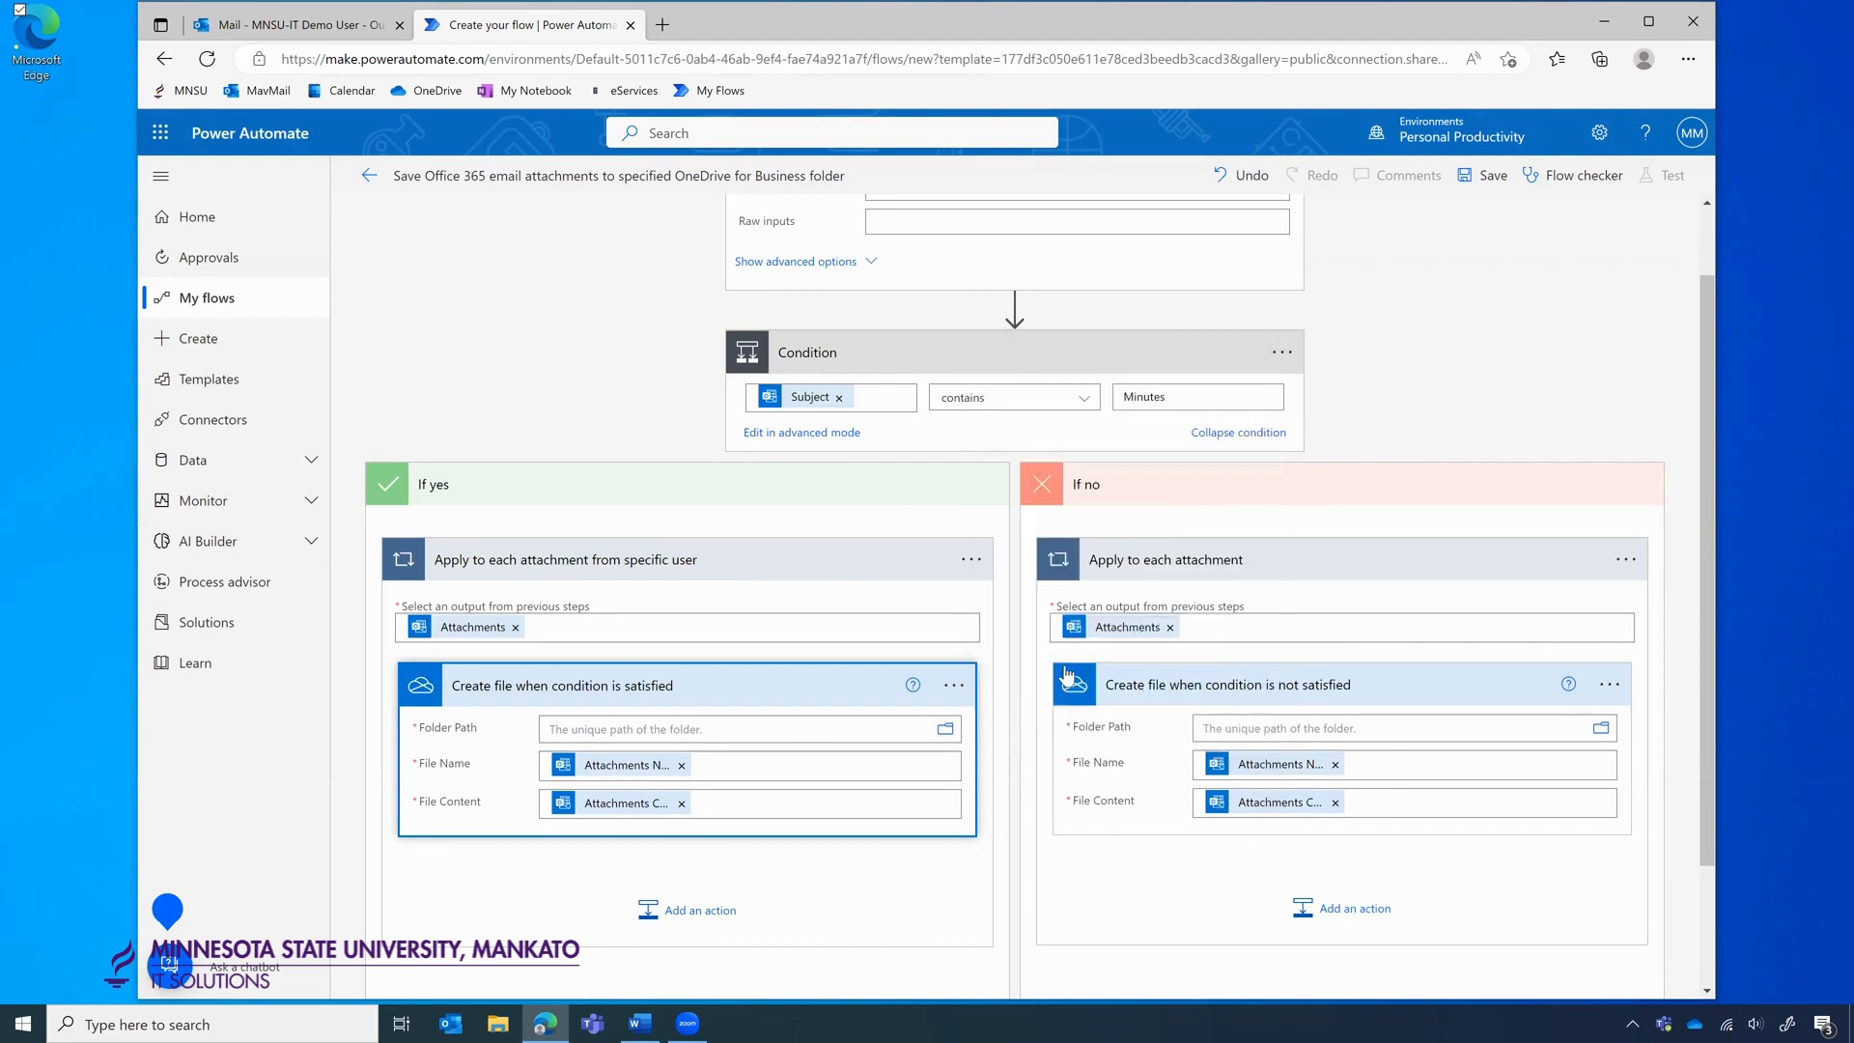
left_click(1427, 405)
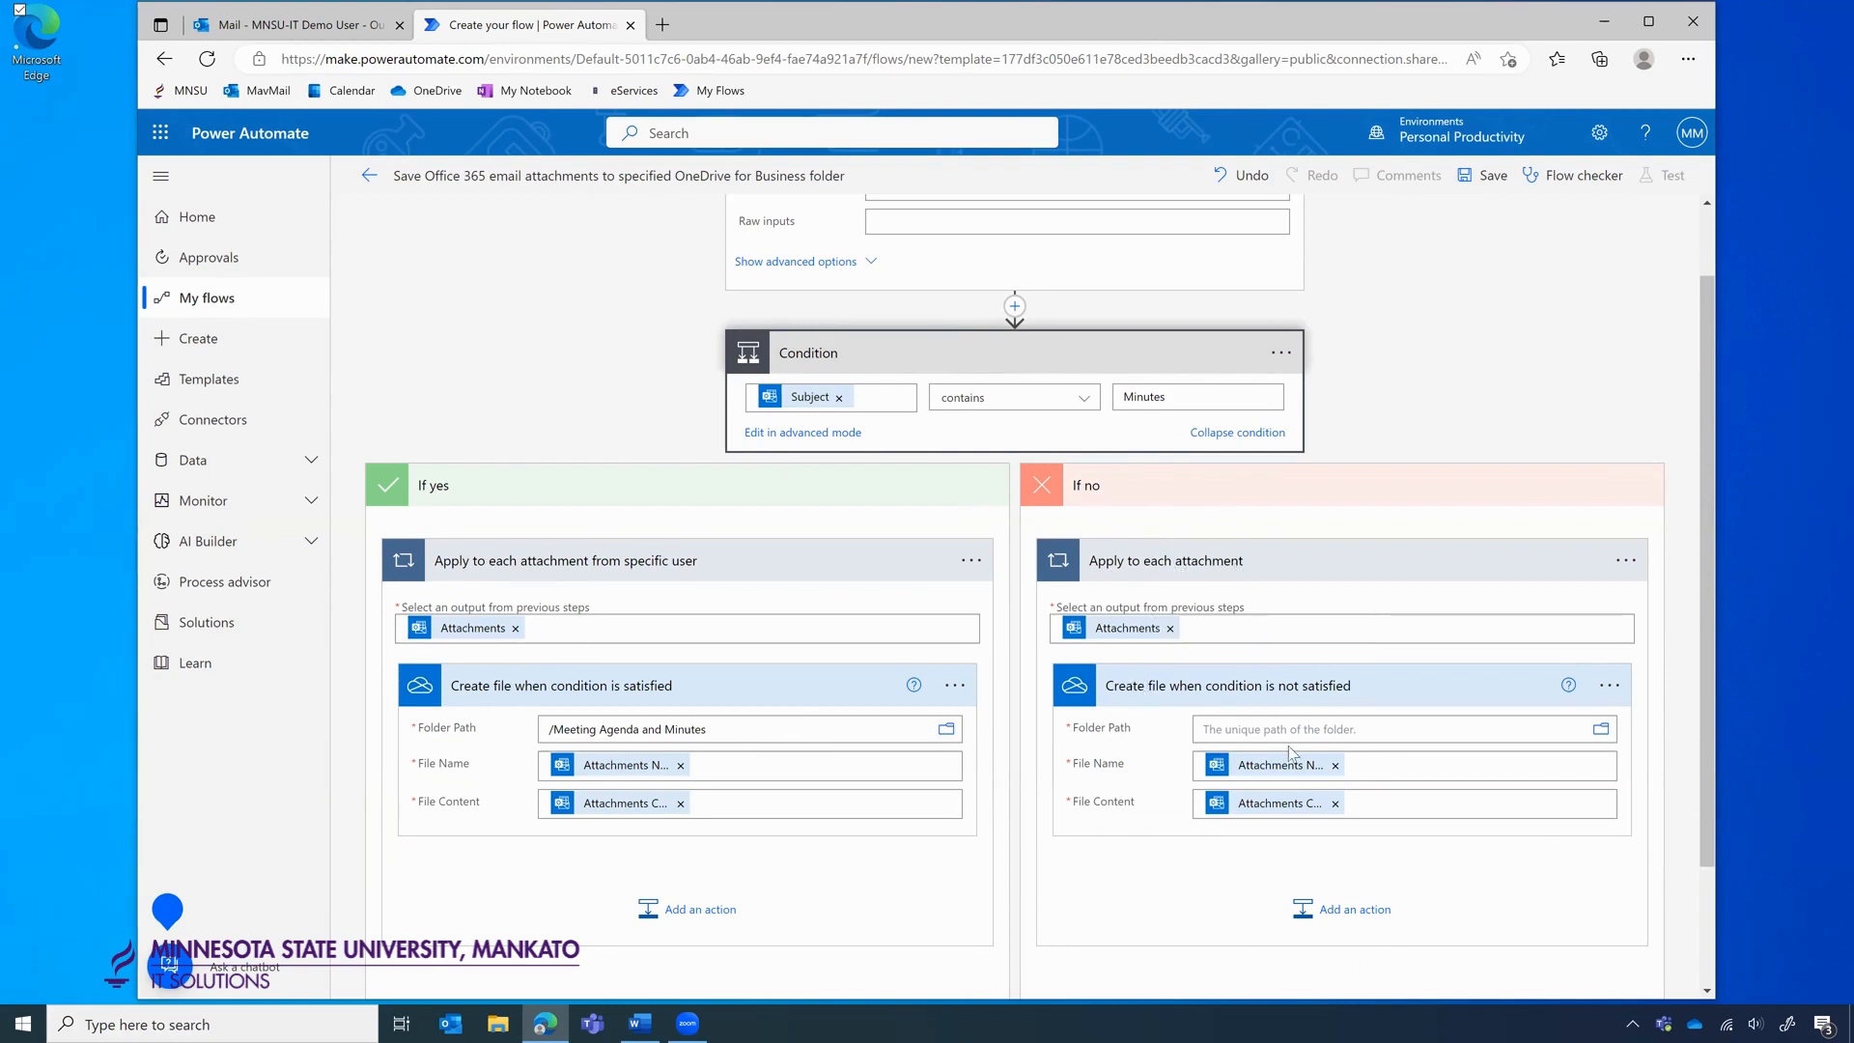
Point the If no Create file step to the Attachments folder, save the flow, and return to the inbox.
left_click(1601, 732)
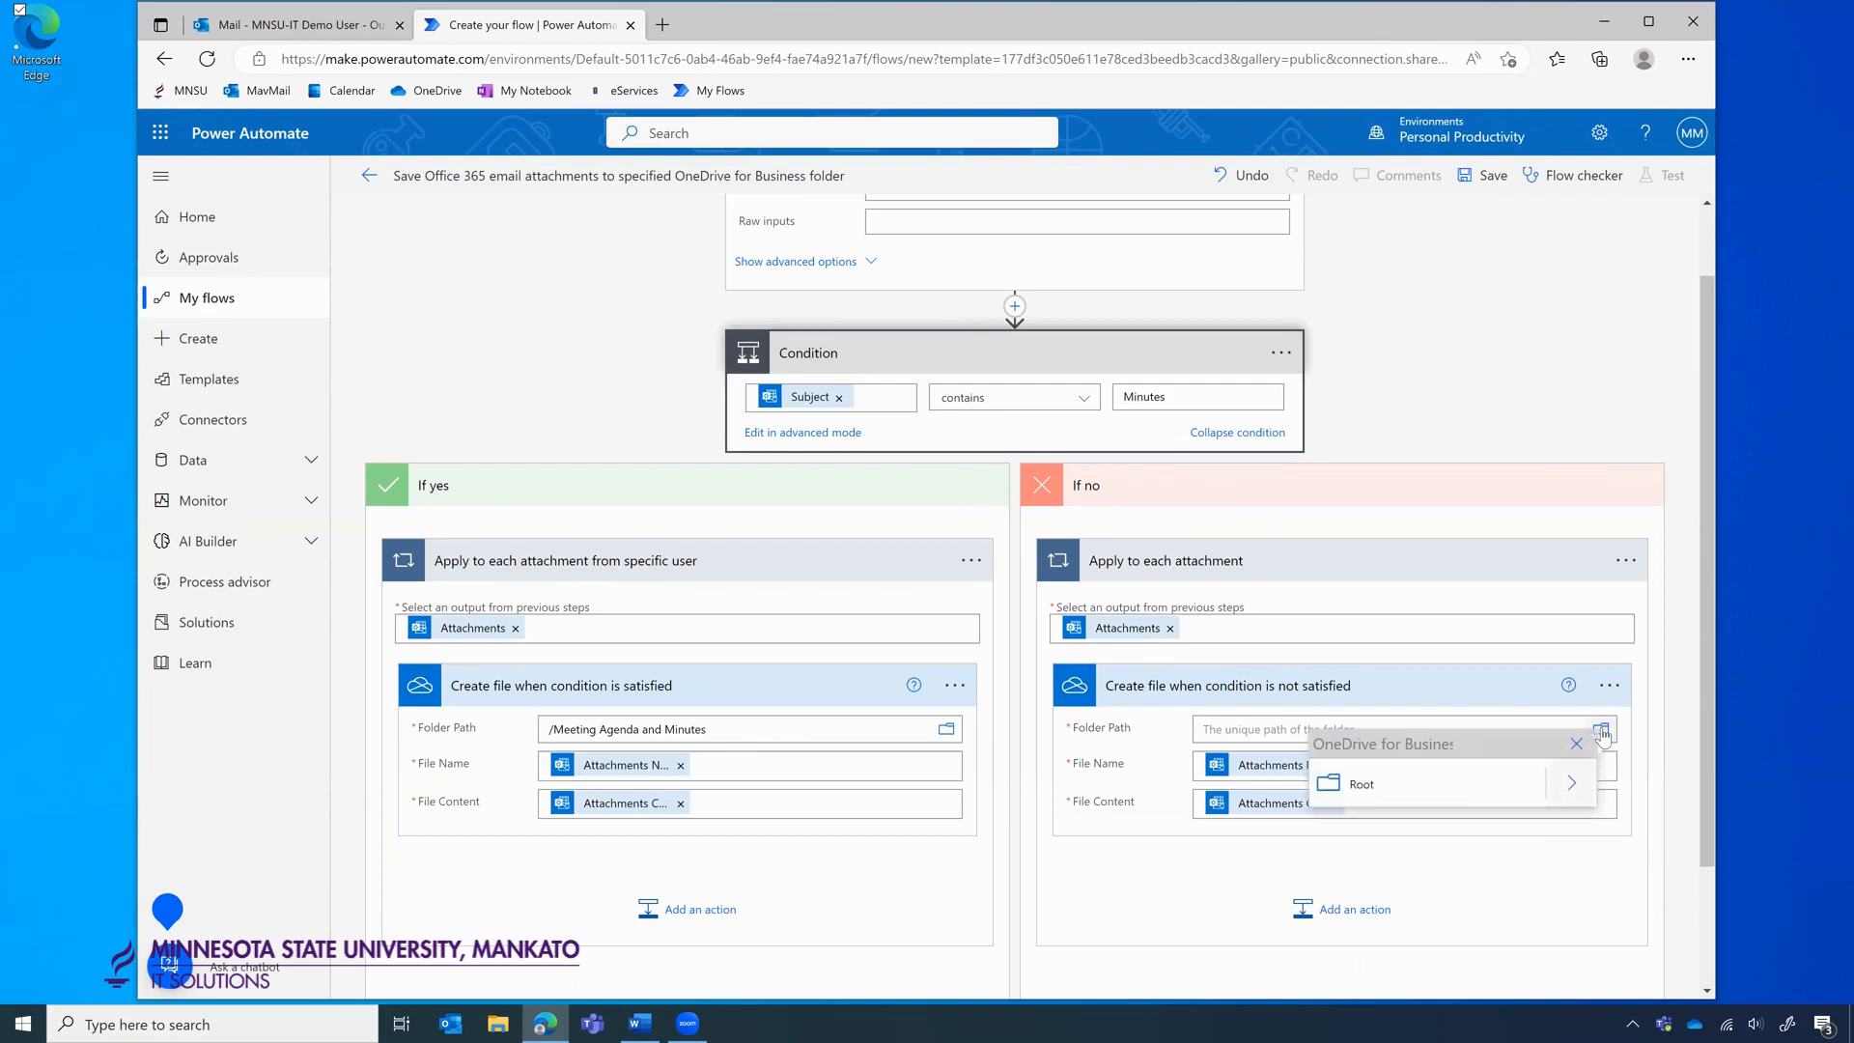
left_click(1566, 784)
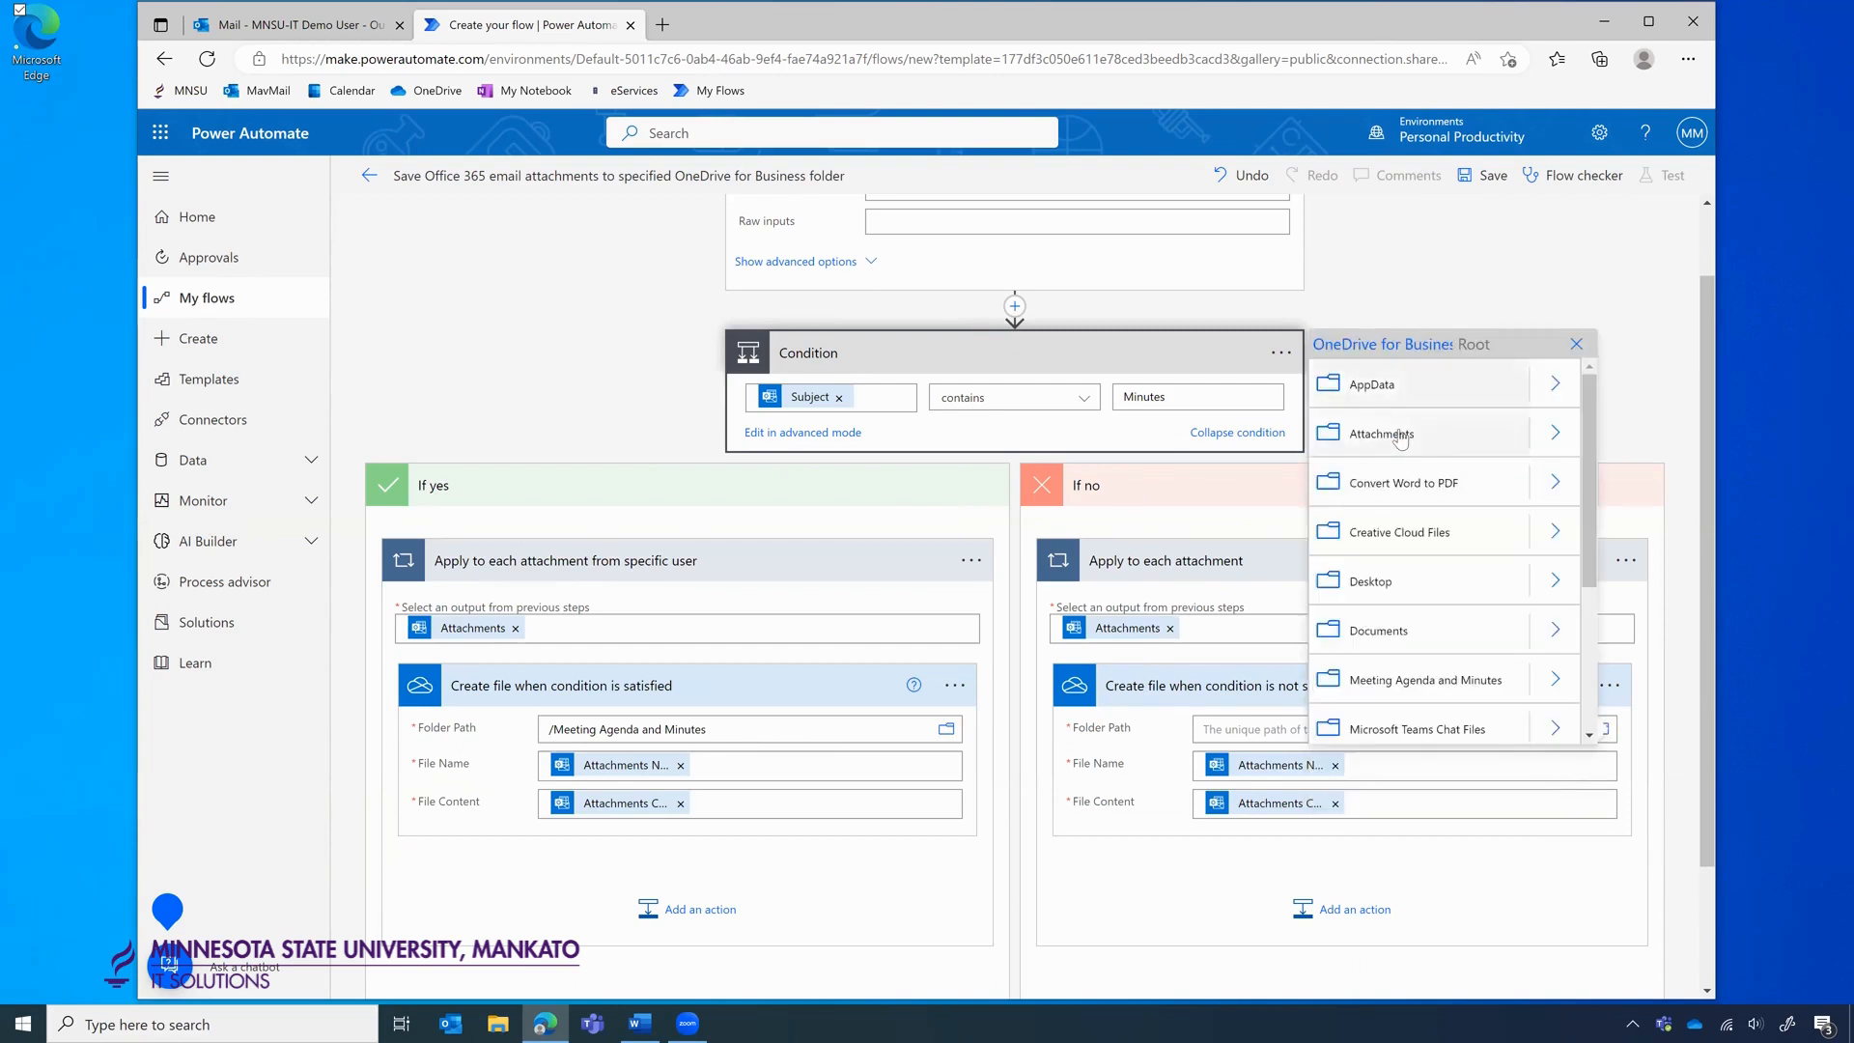
left_click(1400, 435)
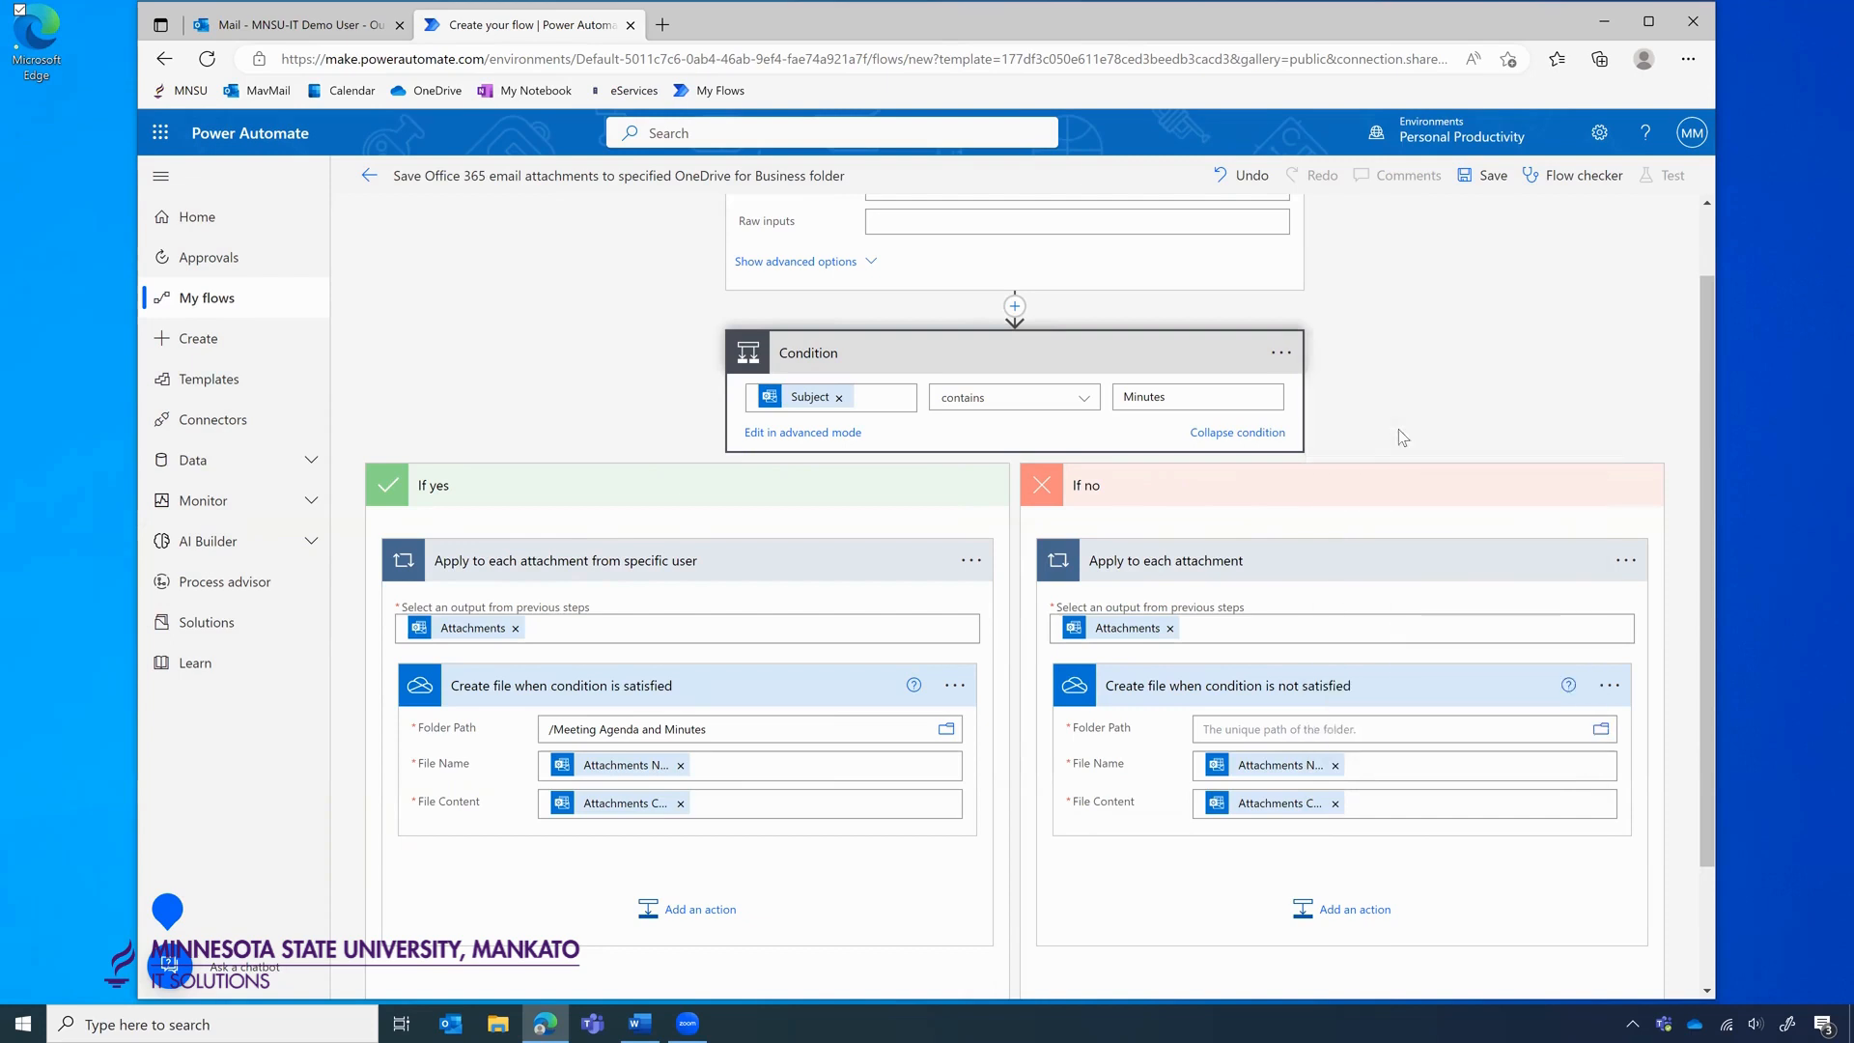
left_click(1456, 394)
left_click(1487, 175)
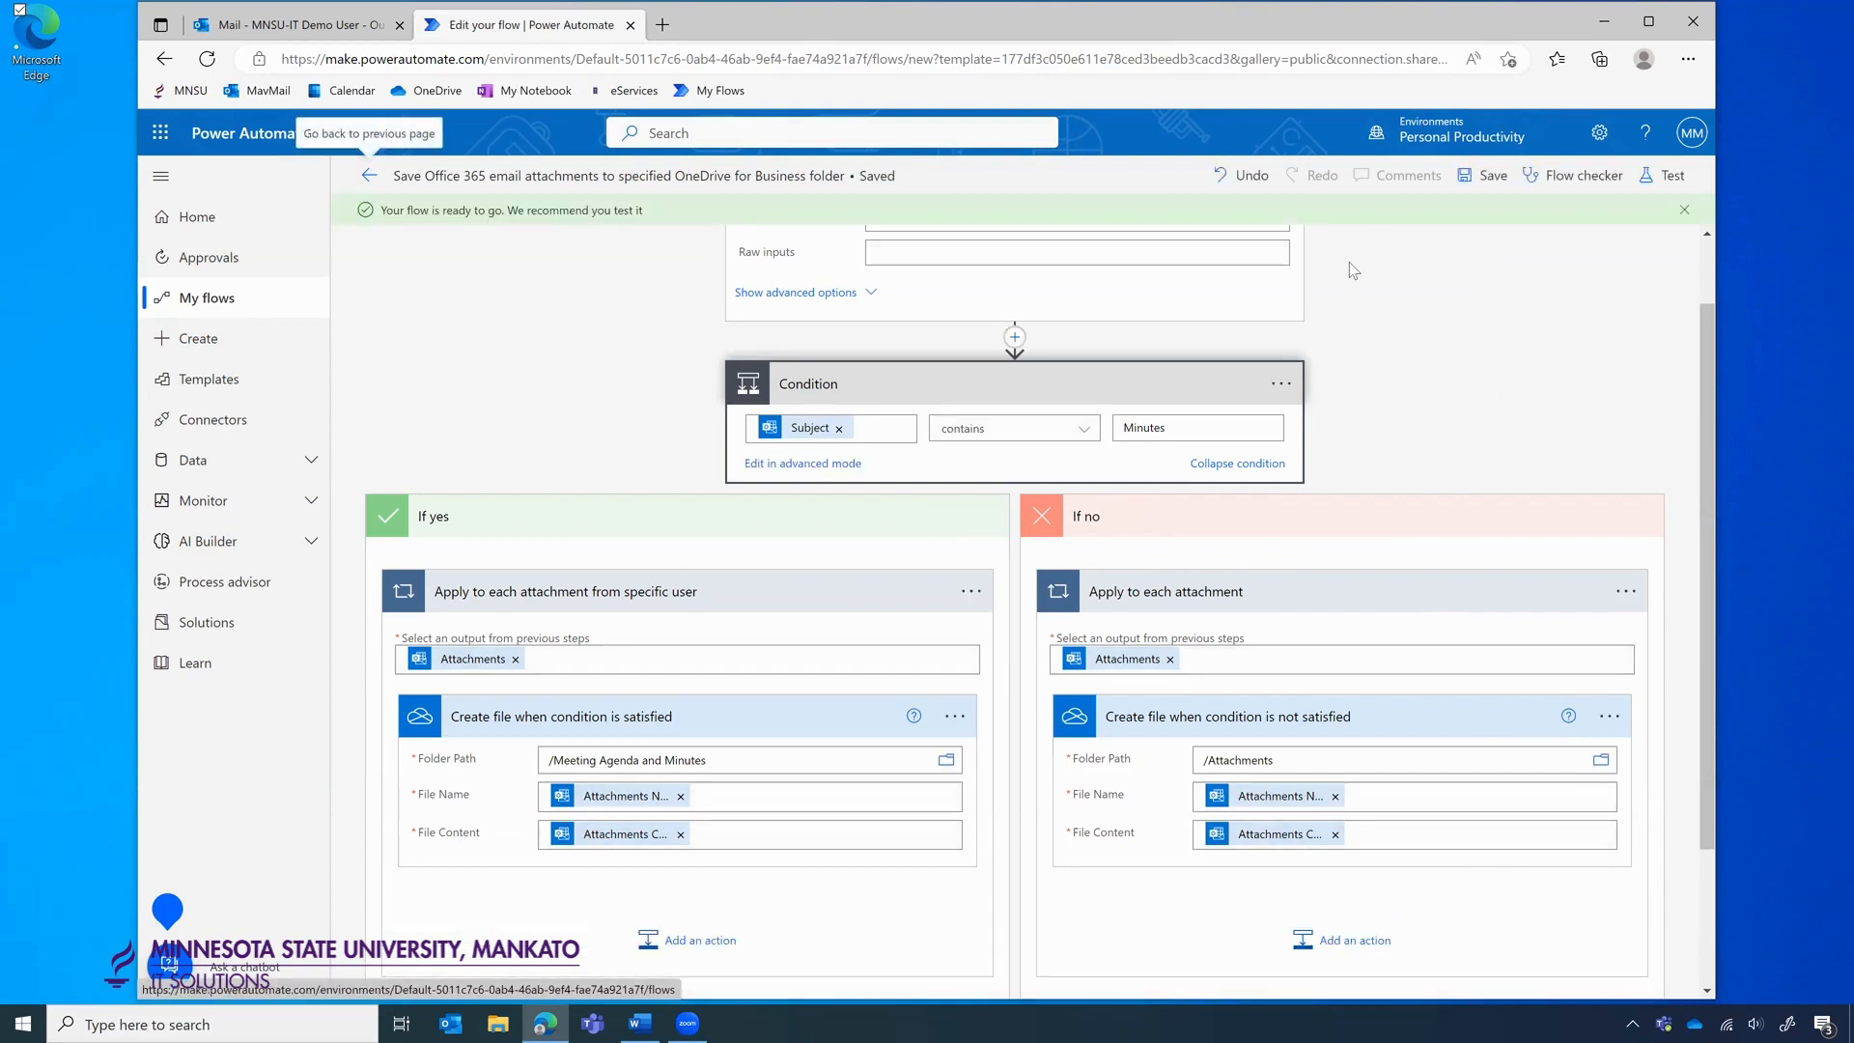
left_click(323, 29)
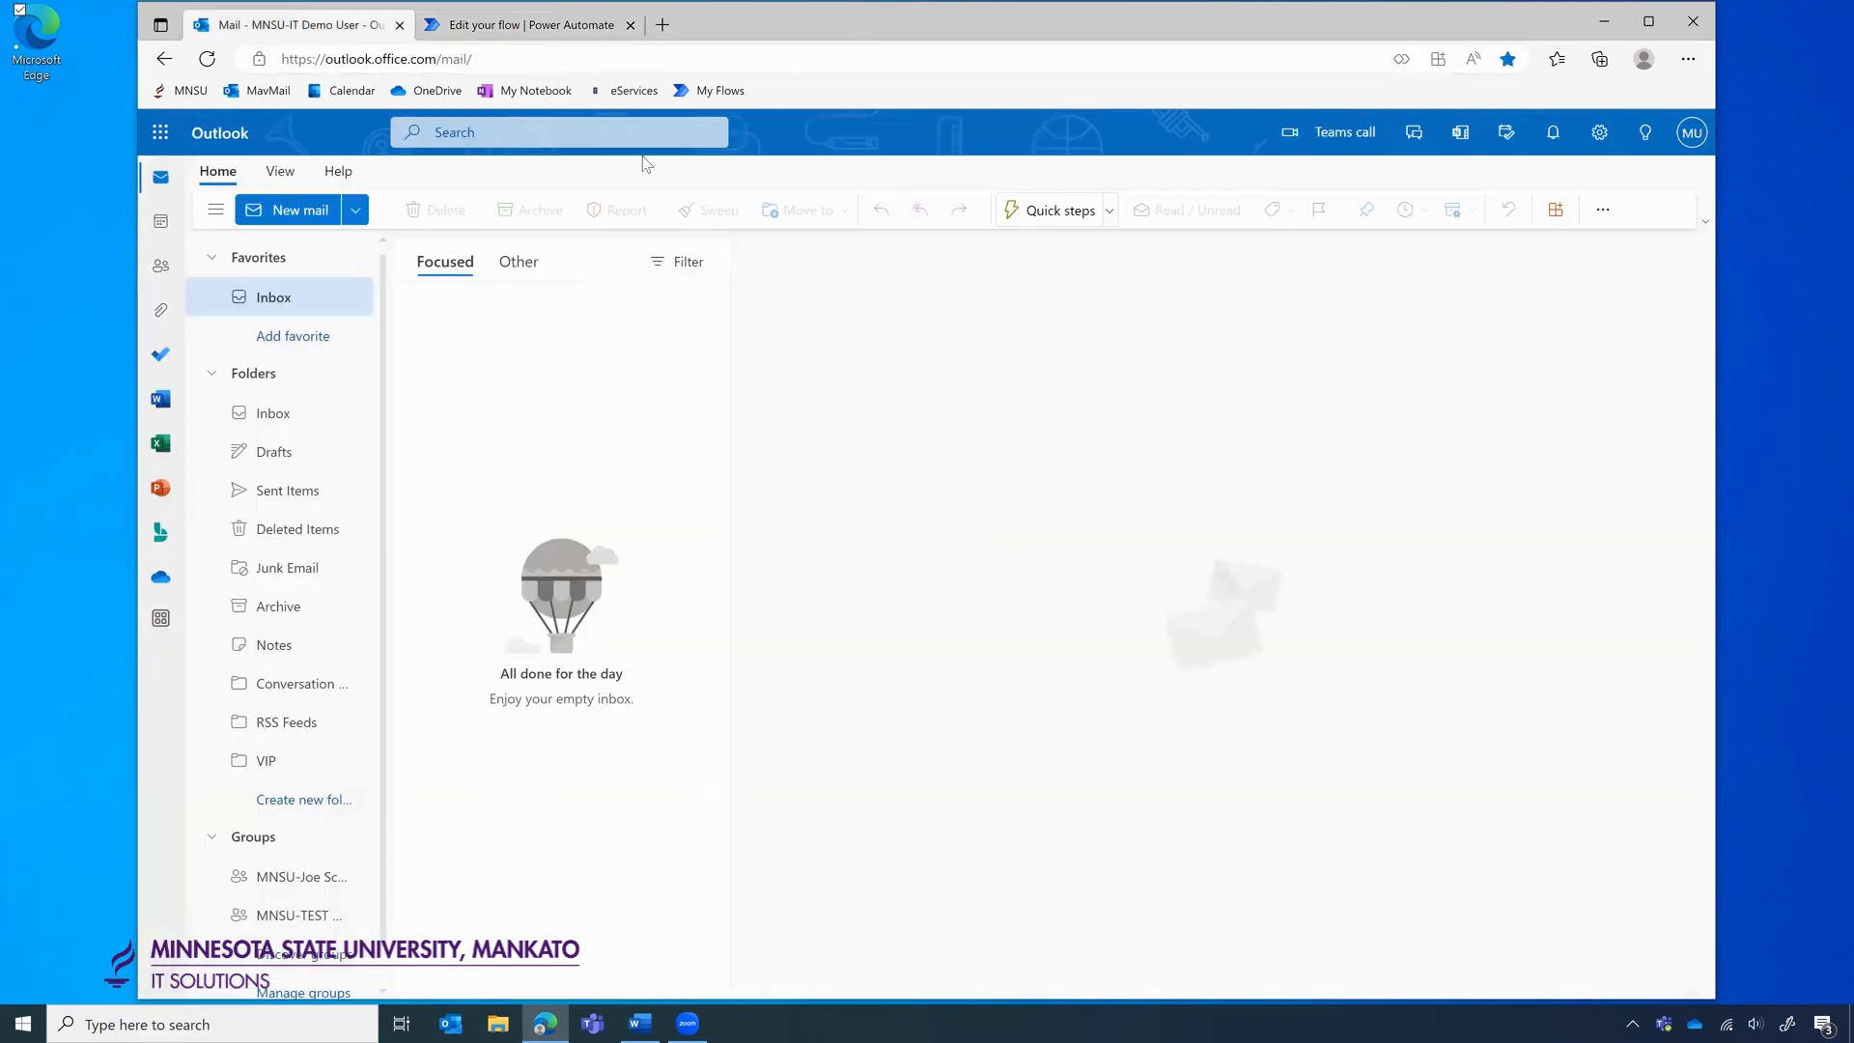
left_click(664, 26)
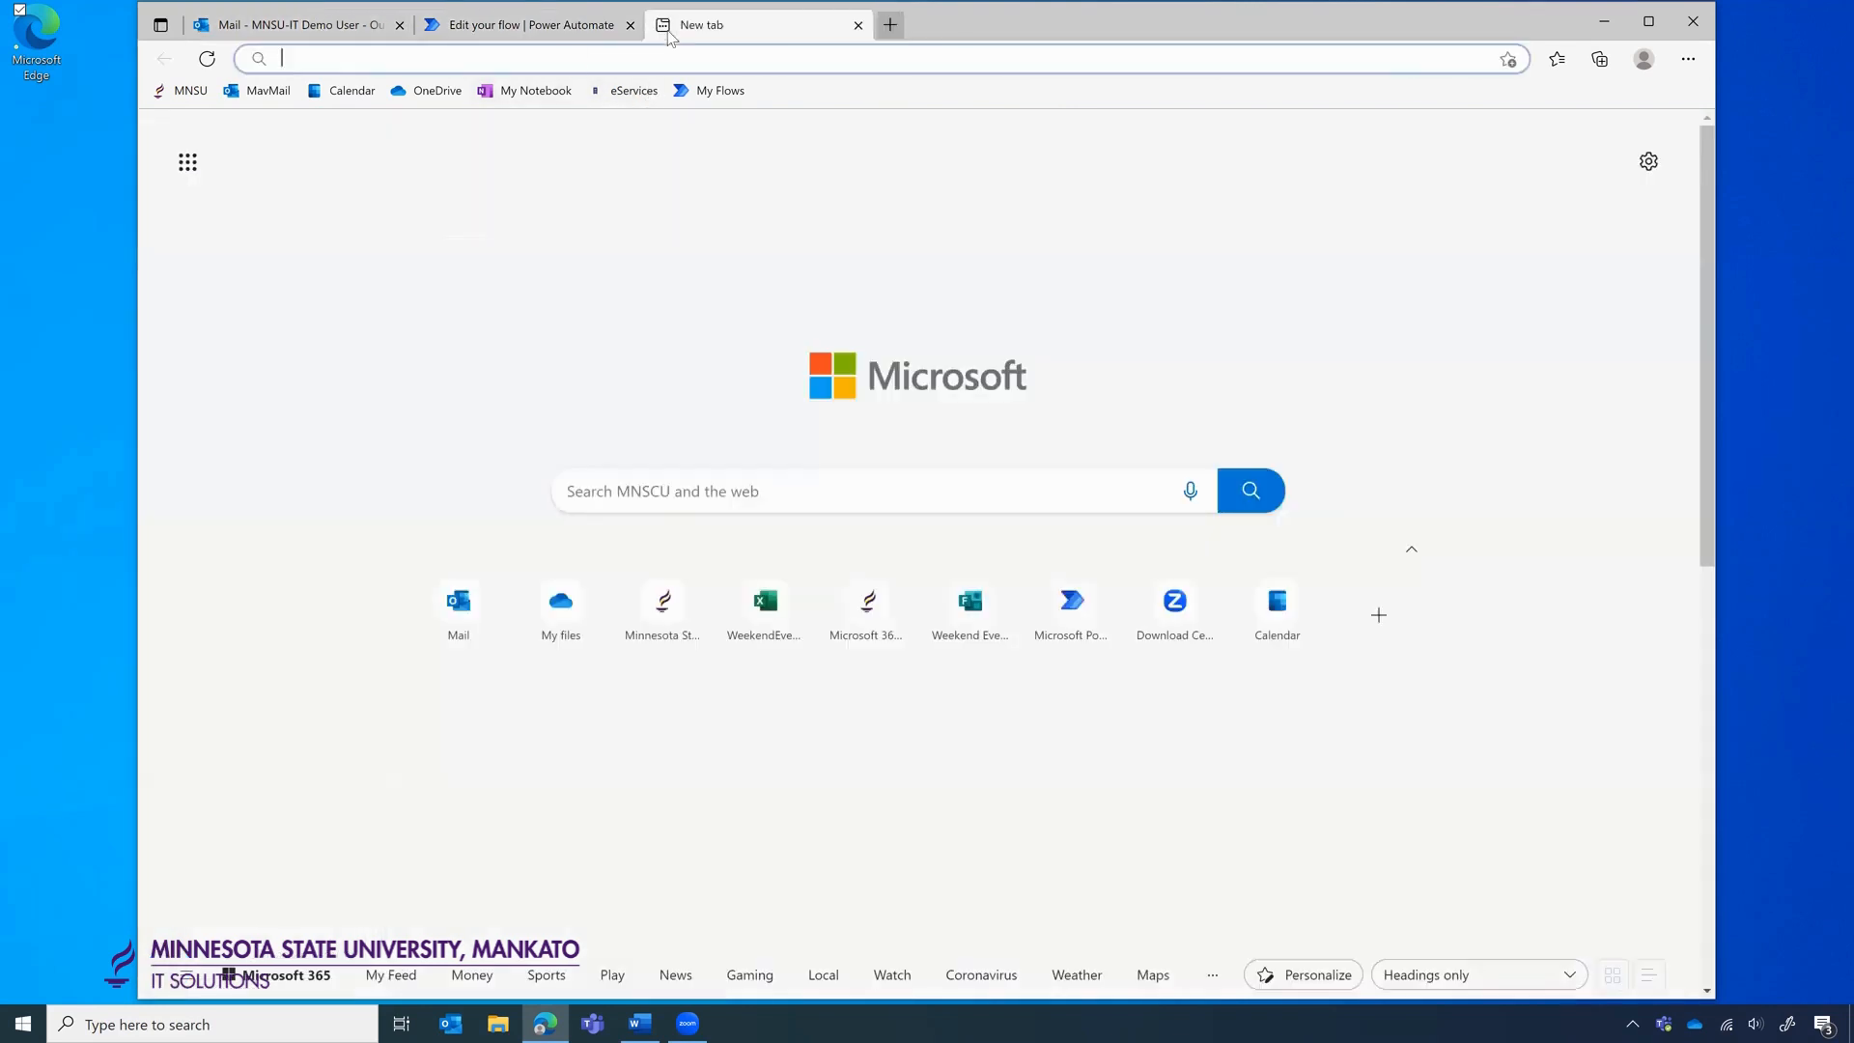
left_click(426, 90)
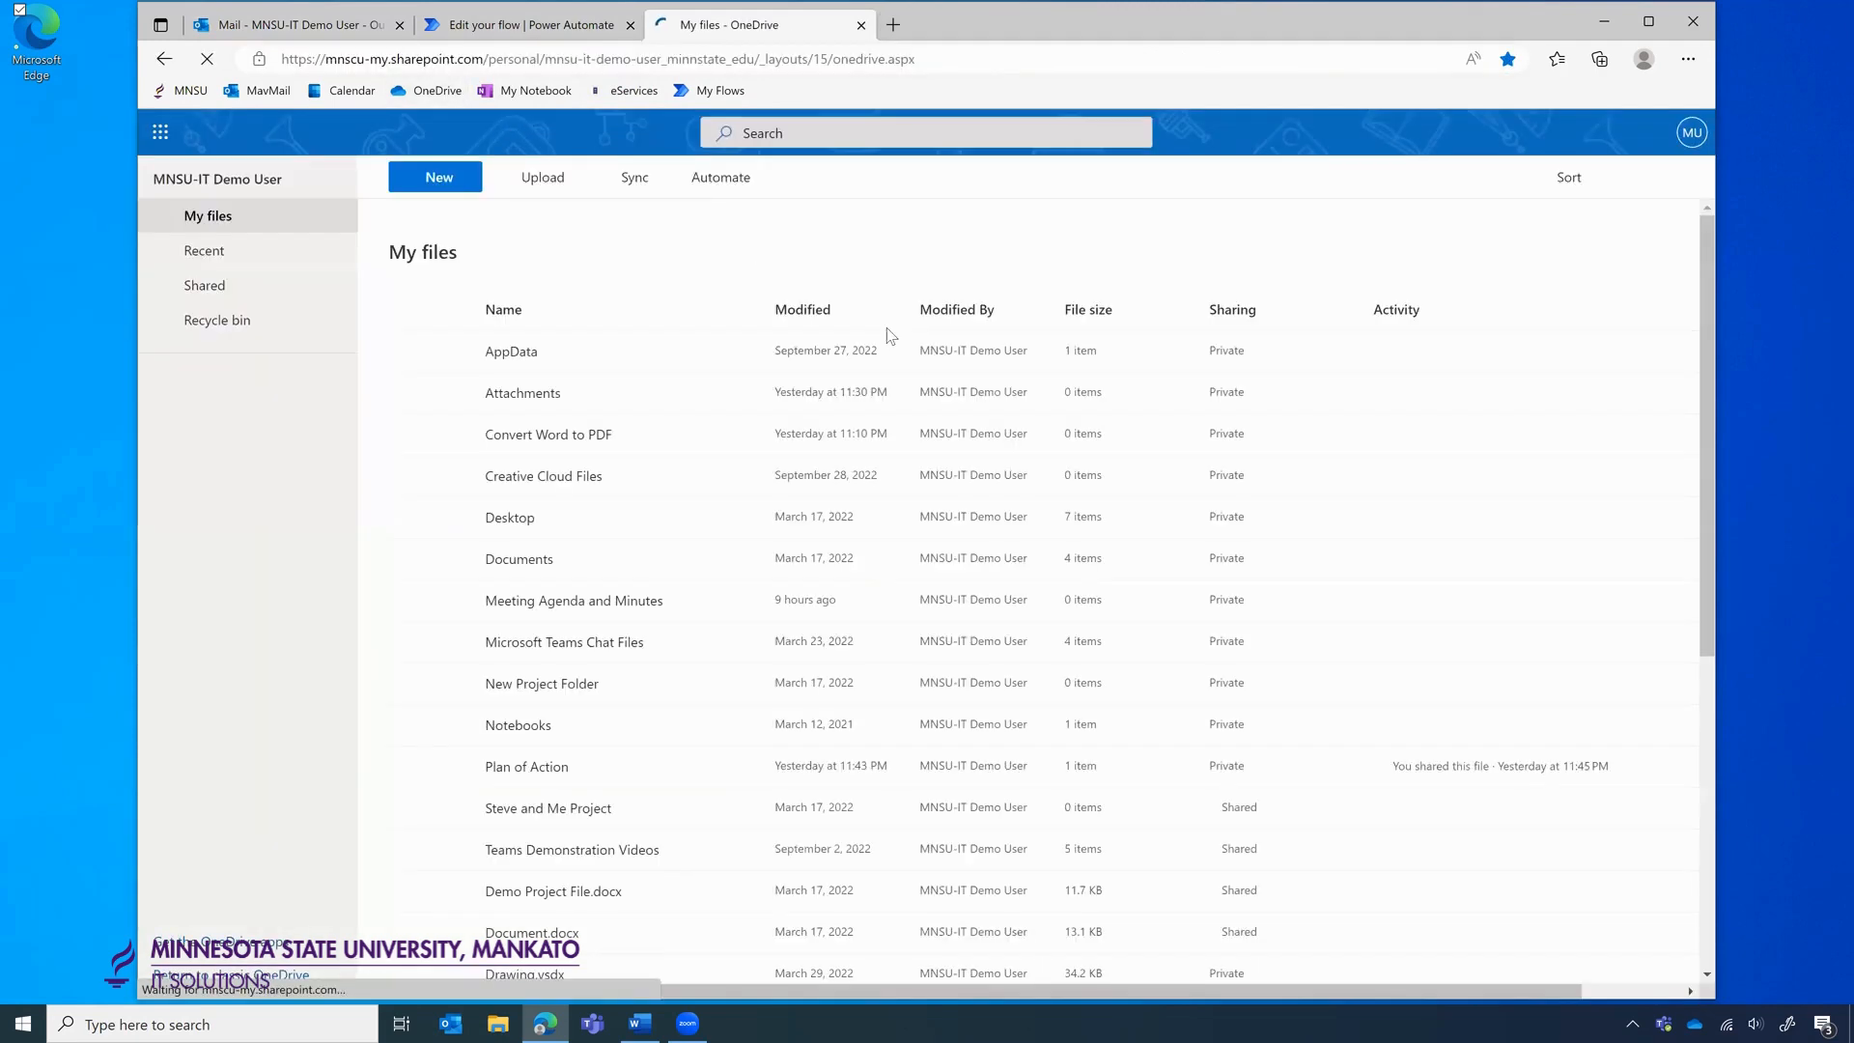
left_click(517, 601)
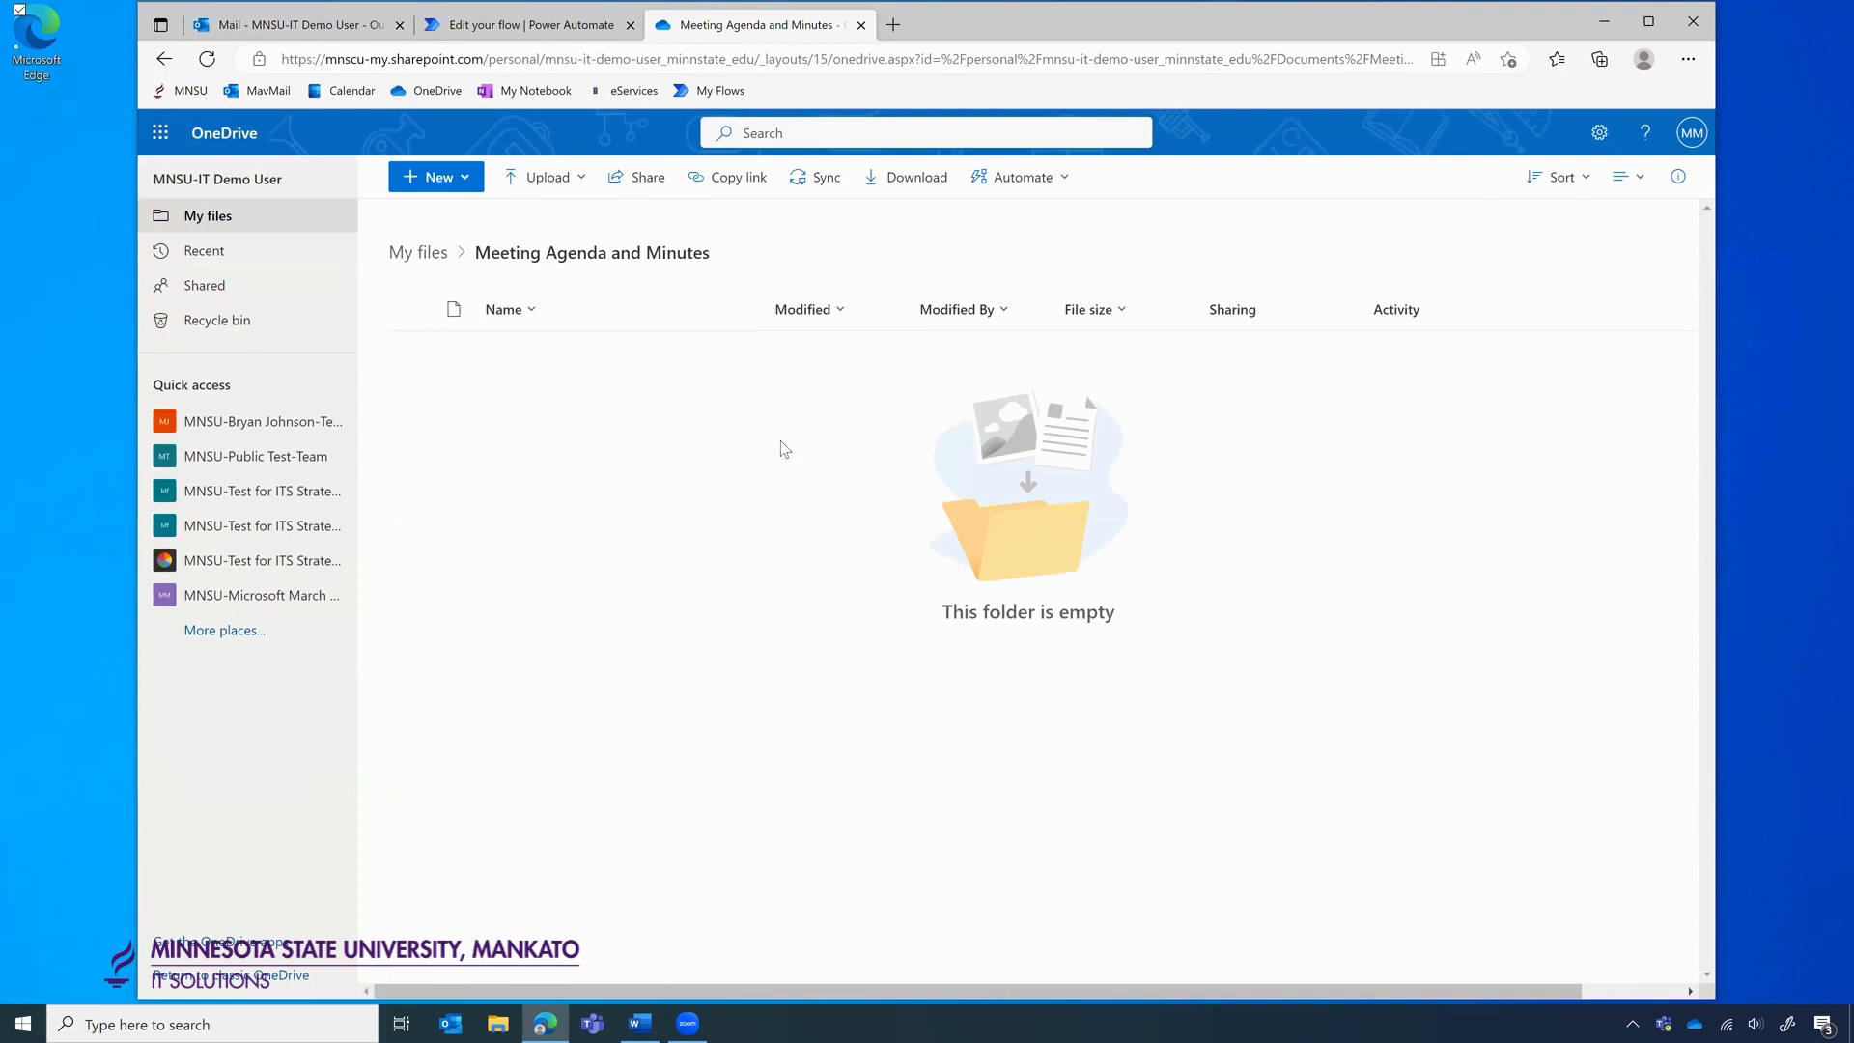
left_click(861, 25)
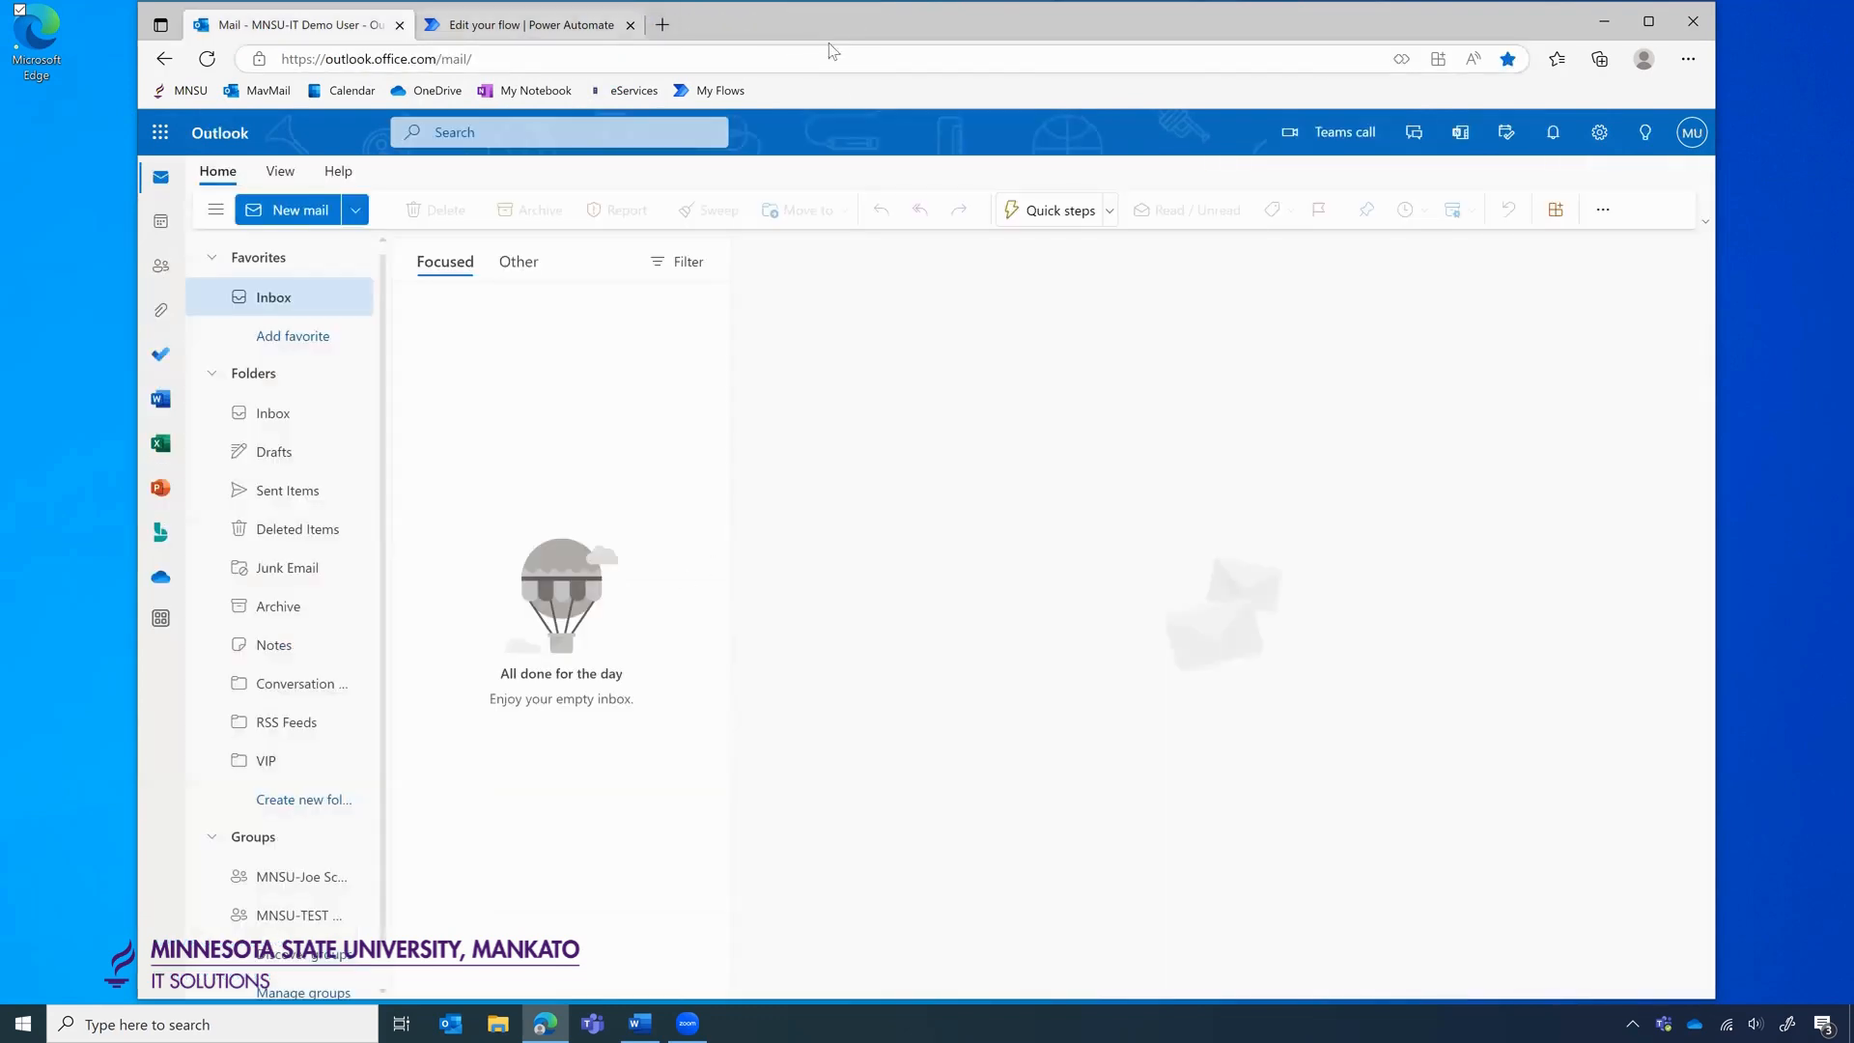
left_click(580, 29)
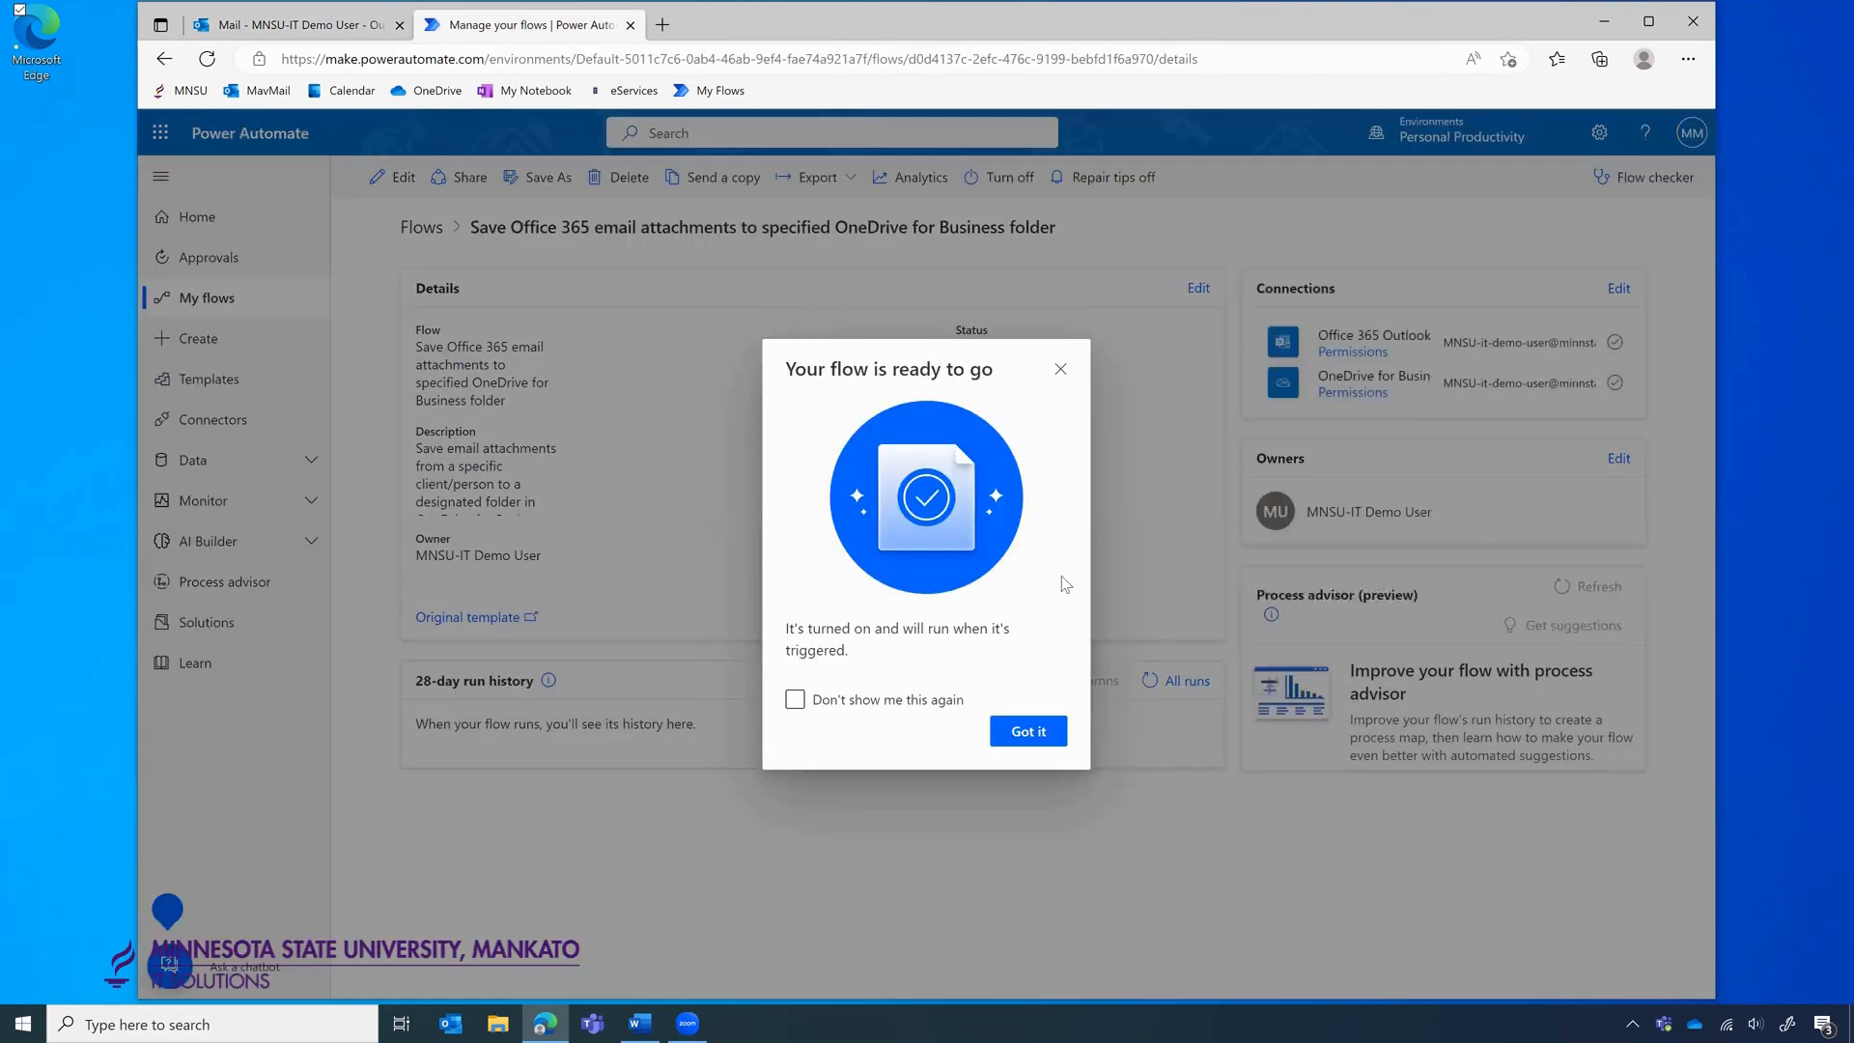
Dismiss the 'Your flow is ready to go' notice to reveal the succeeded Feb 14 run.
left_click(1029, 732)
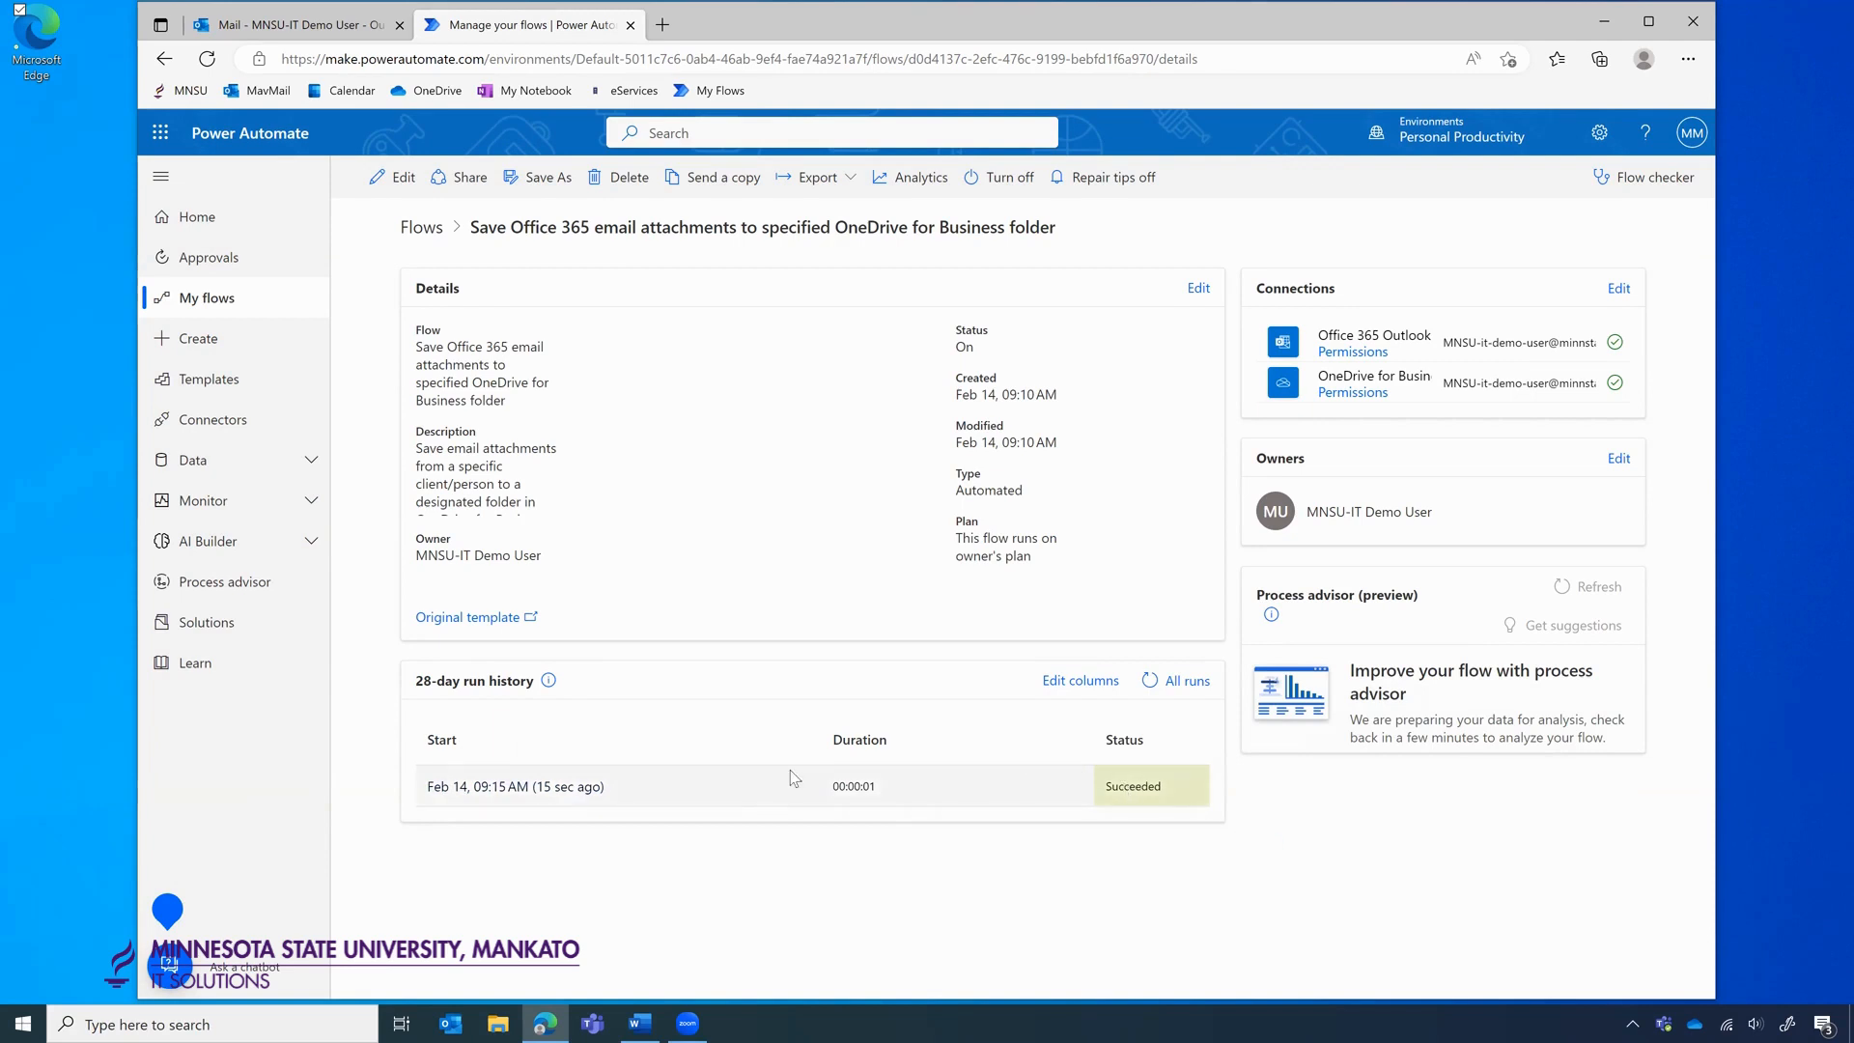
Open the latest run and expand the On new email and Condition results, selecting the email subject.
left_click(537, 788)
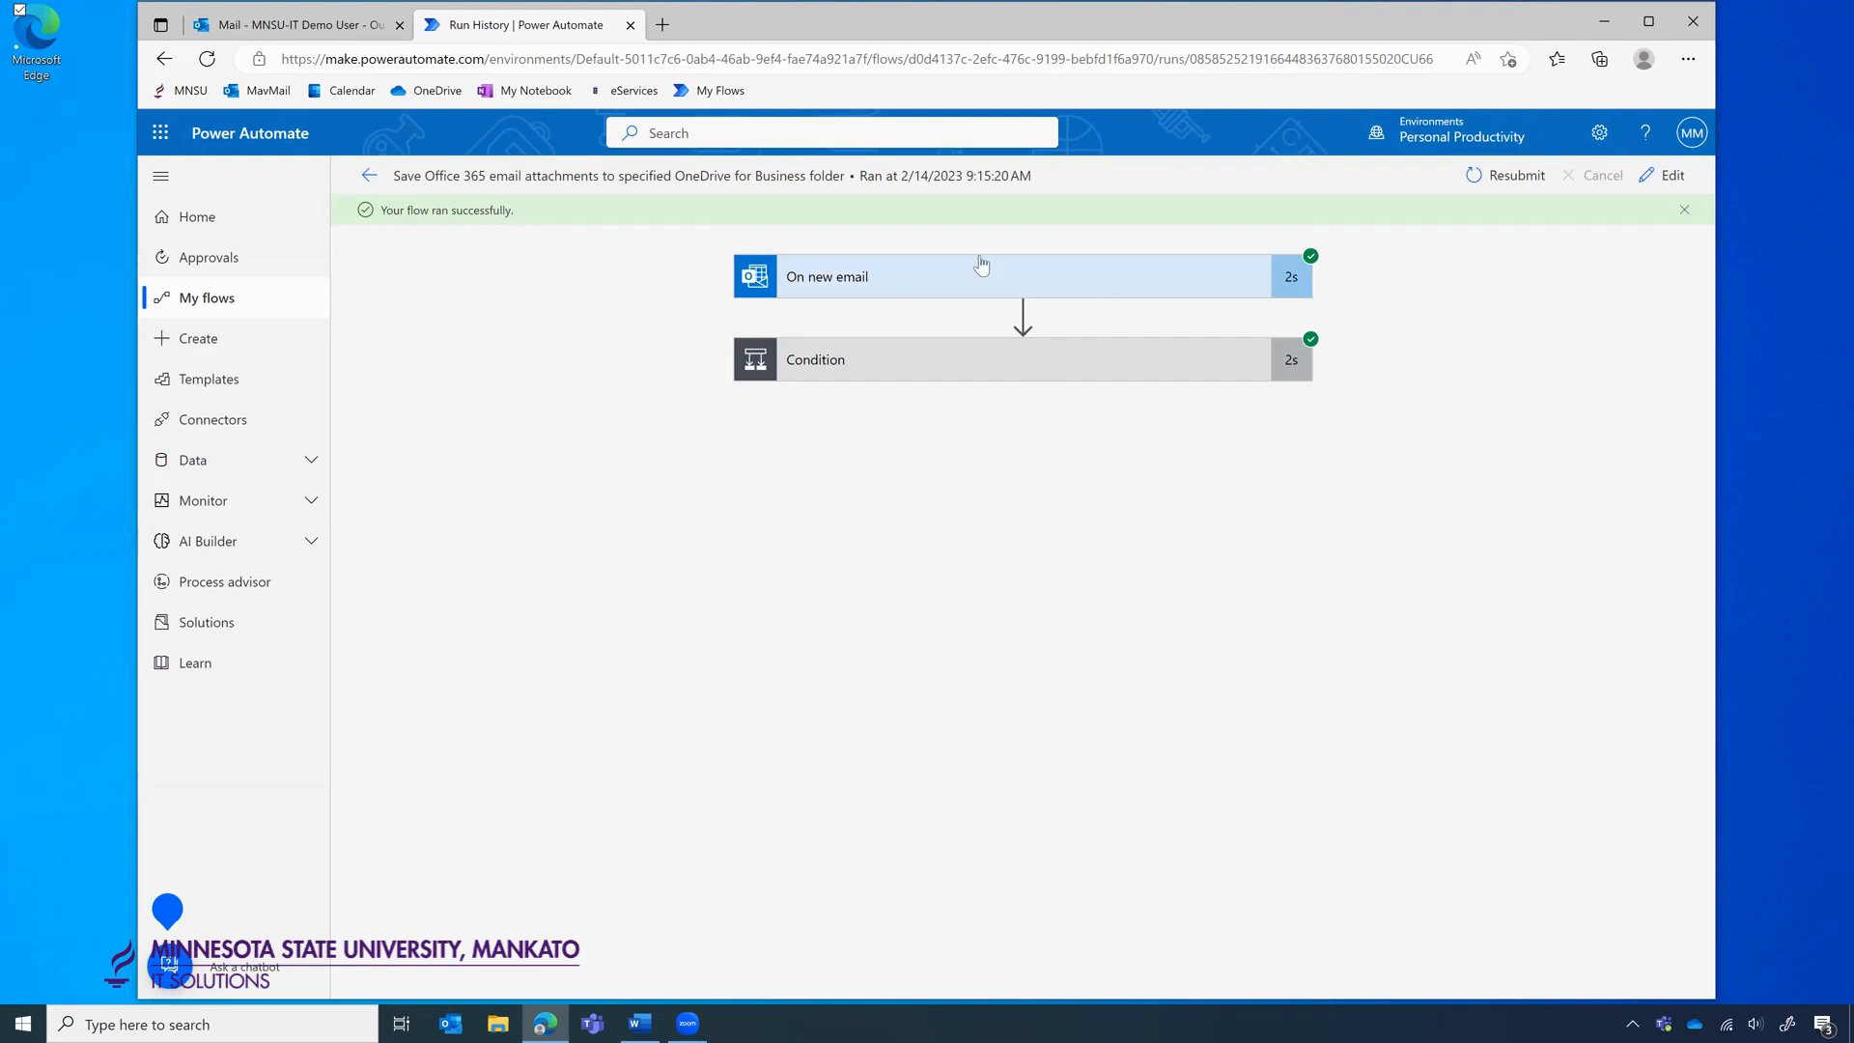
left_click(790, 280)
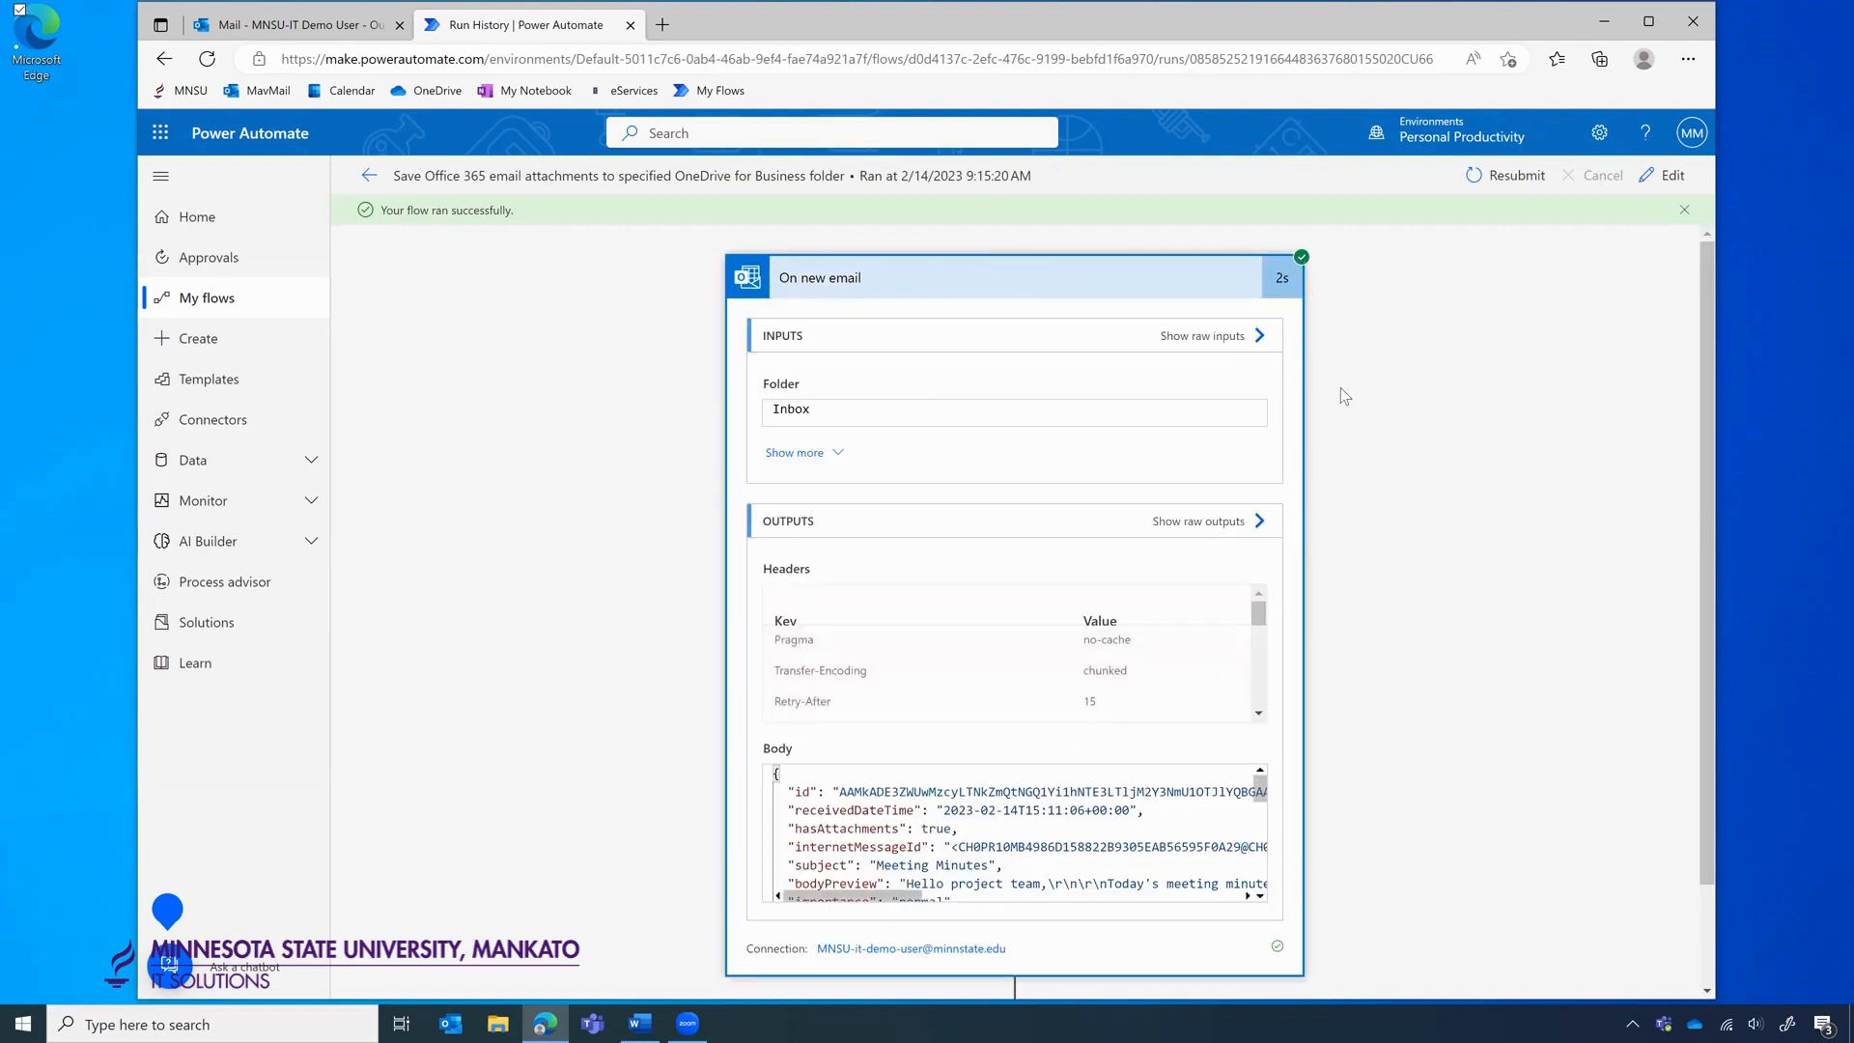
scroll(1341, 432, "down", 2)
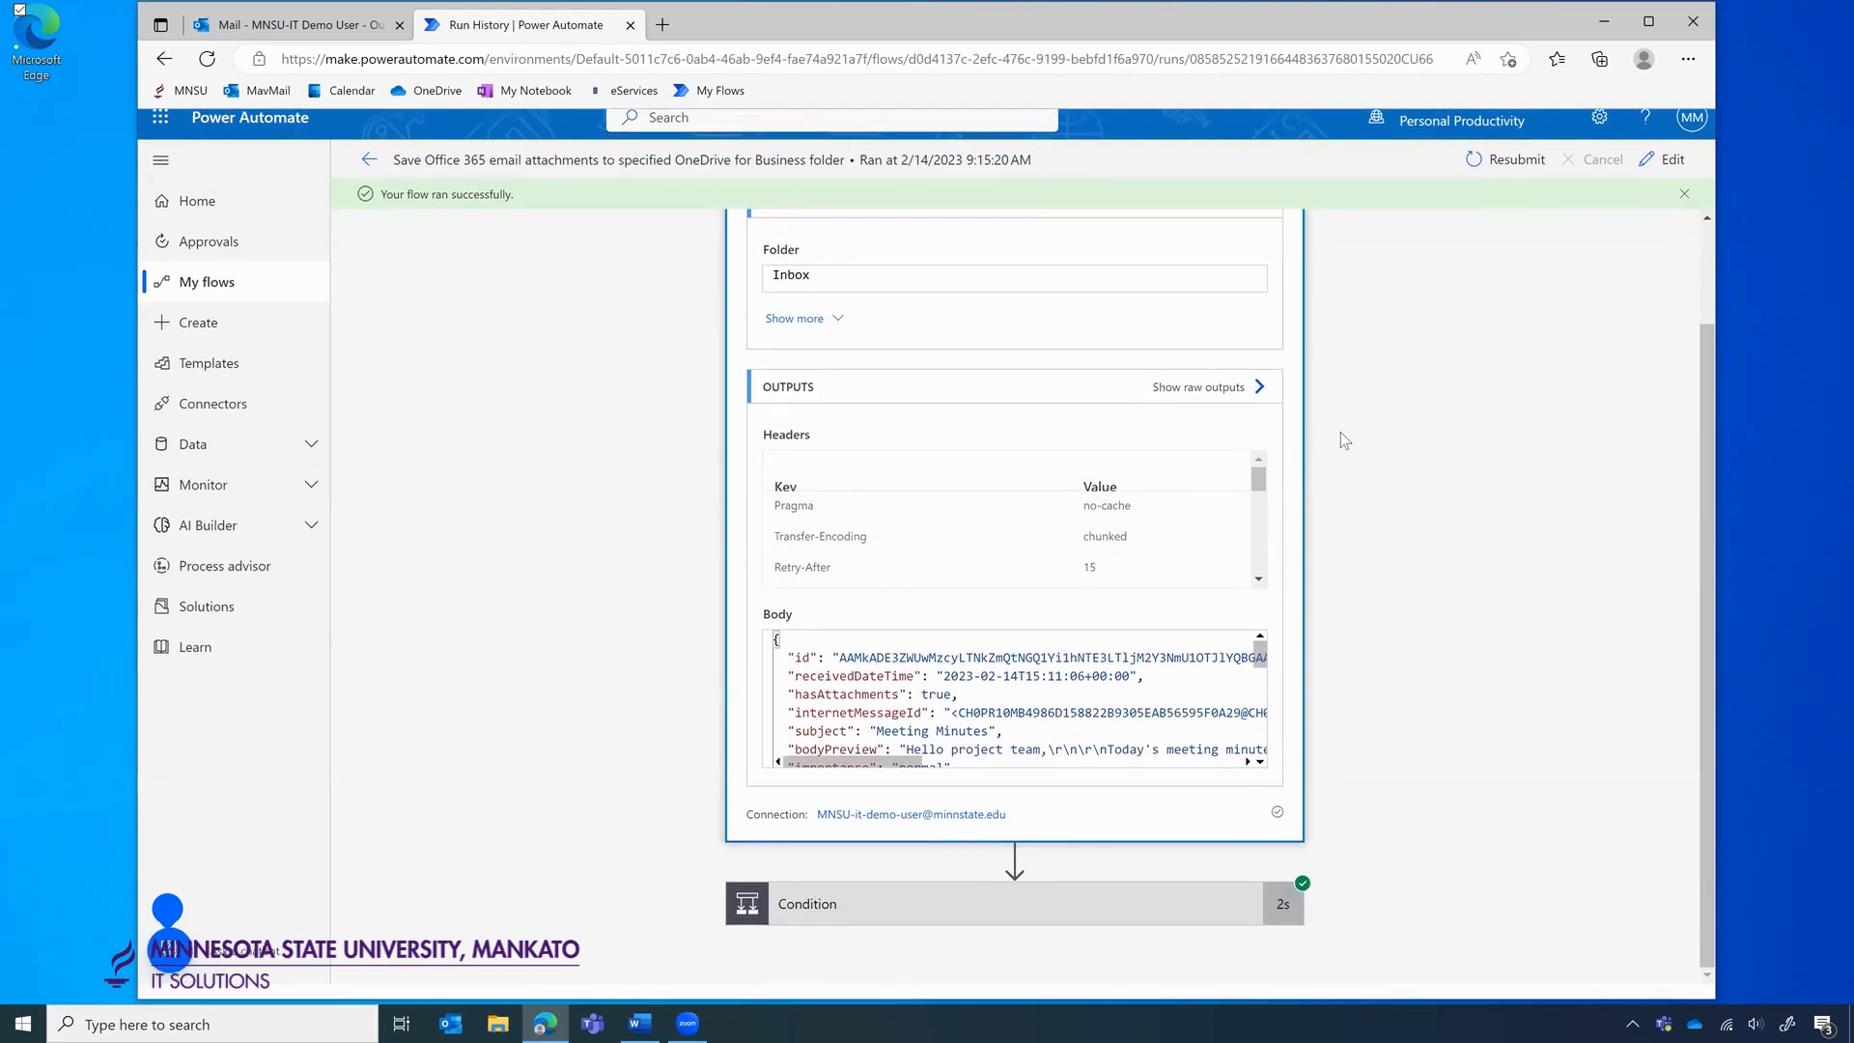
left_click(966, 908)
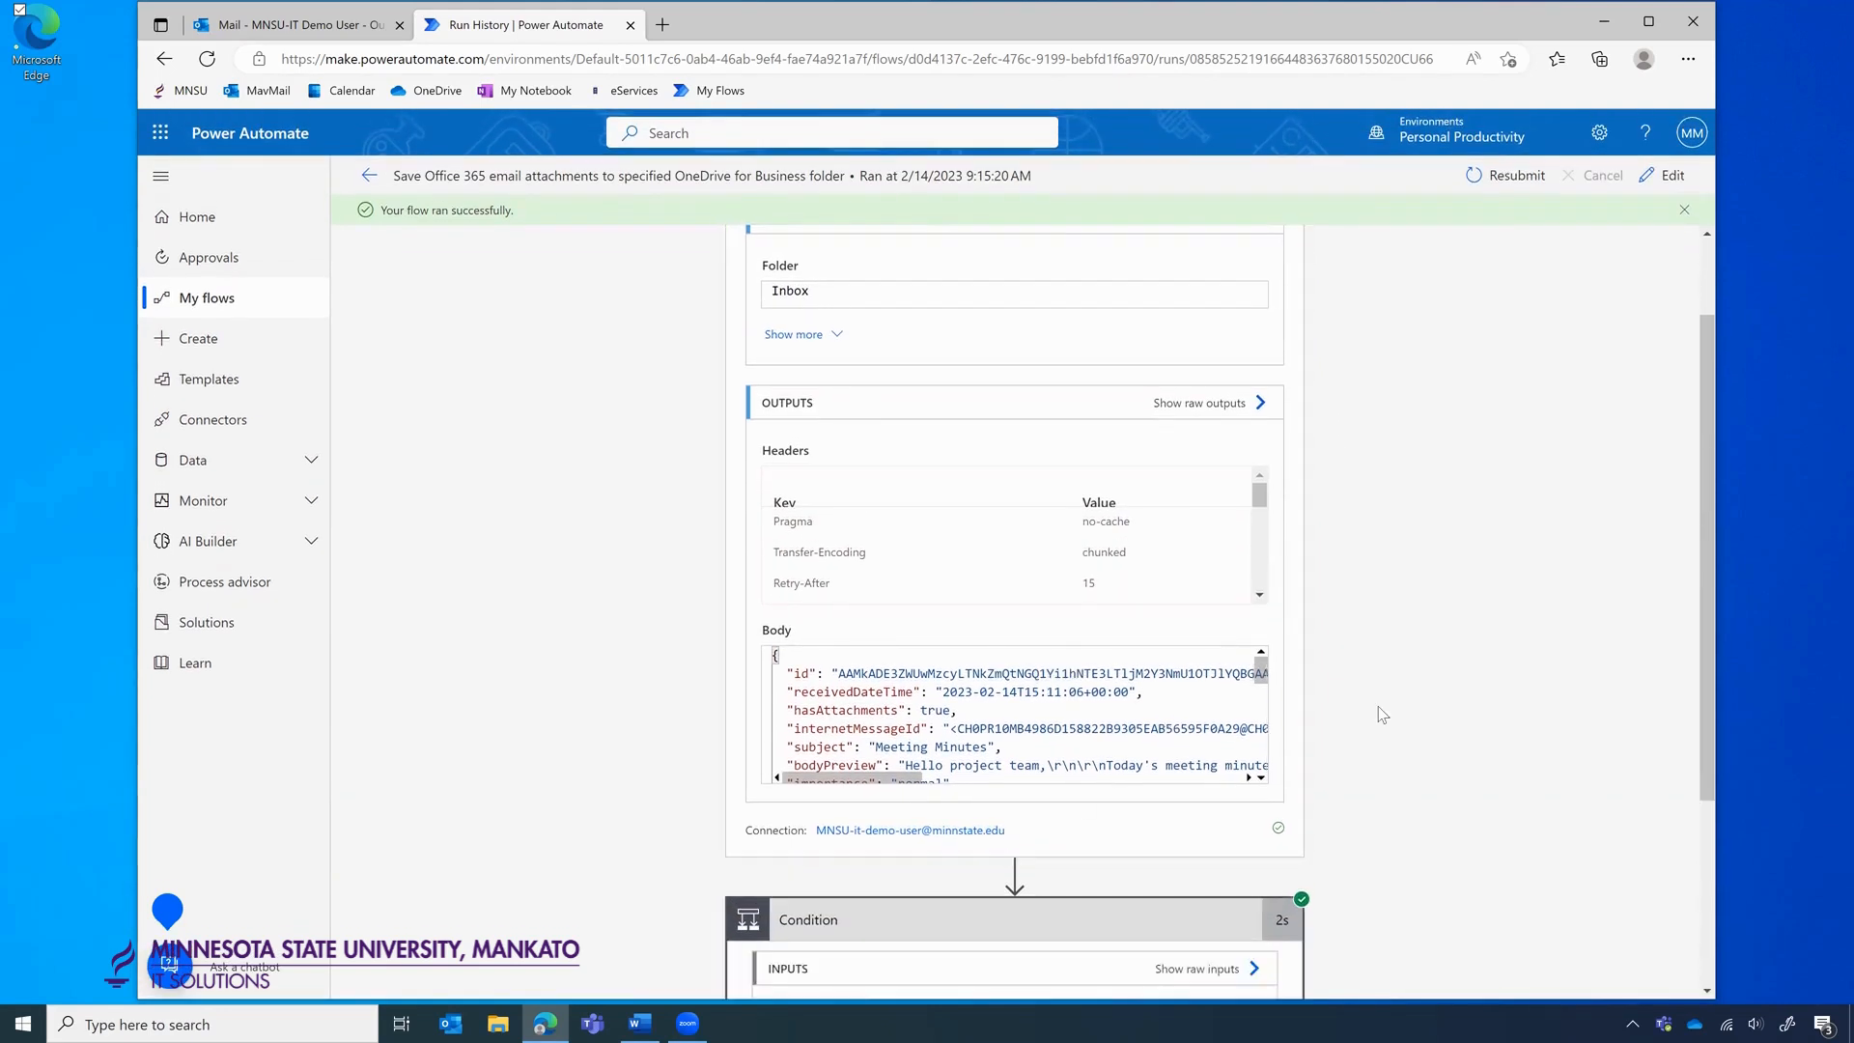
scroll(1378, 707, "down", 3)
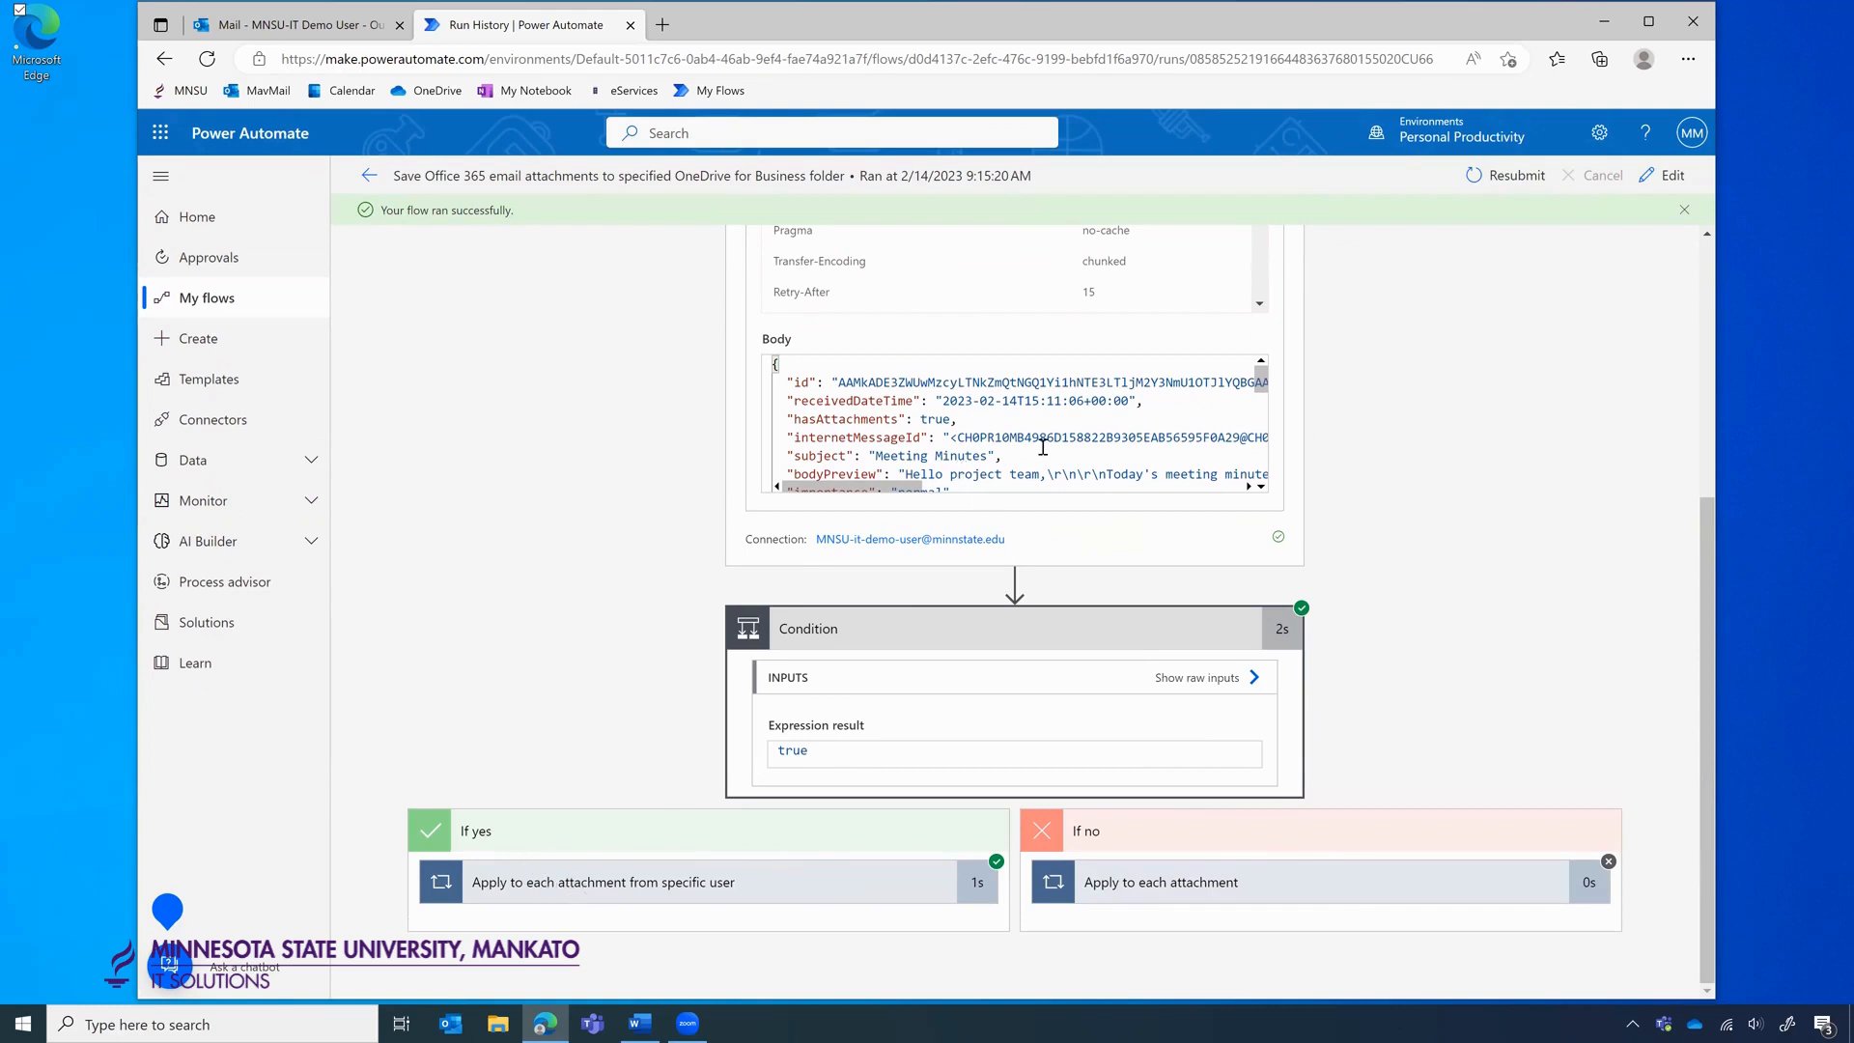
scroll(1393, 398, "up", 2)
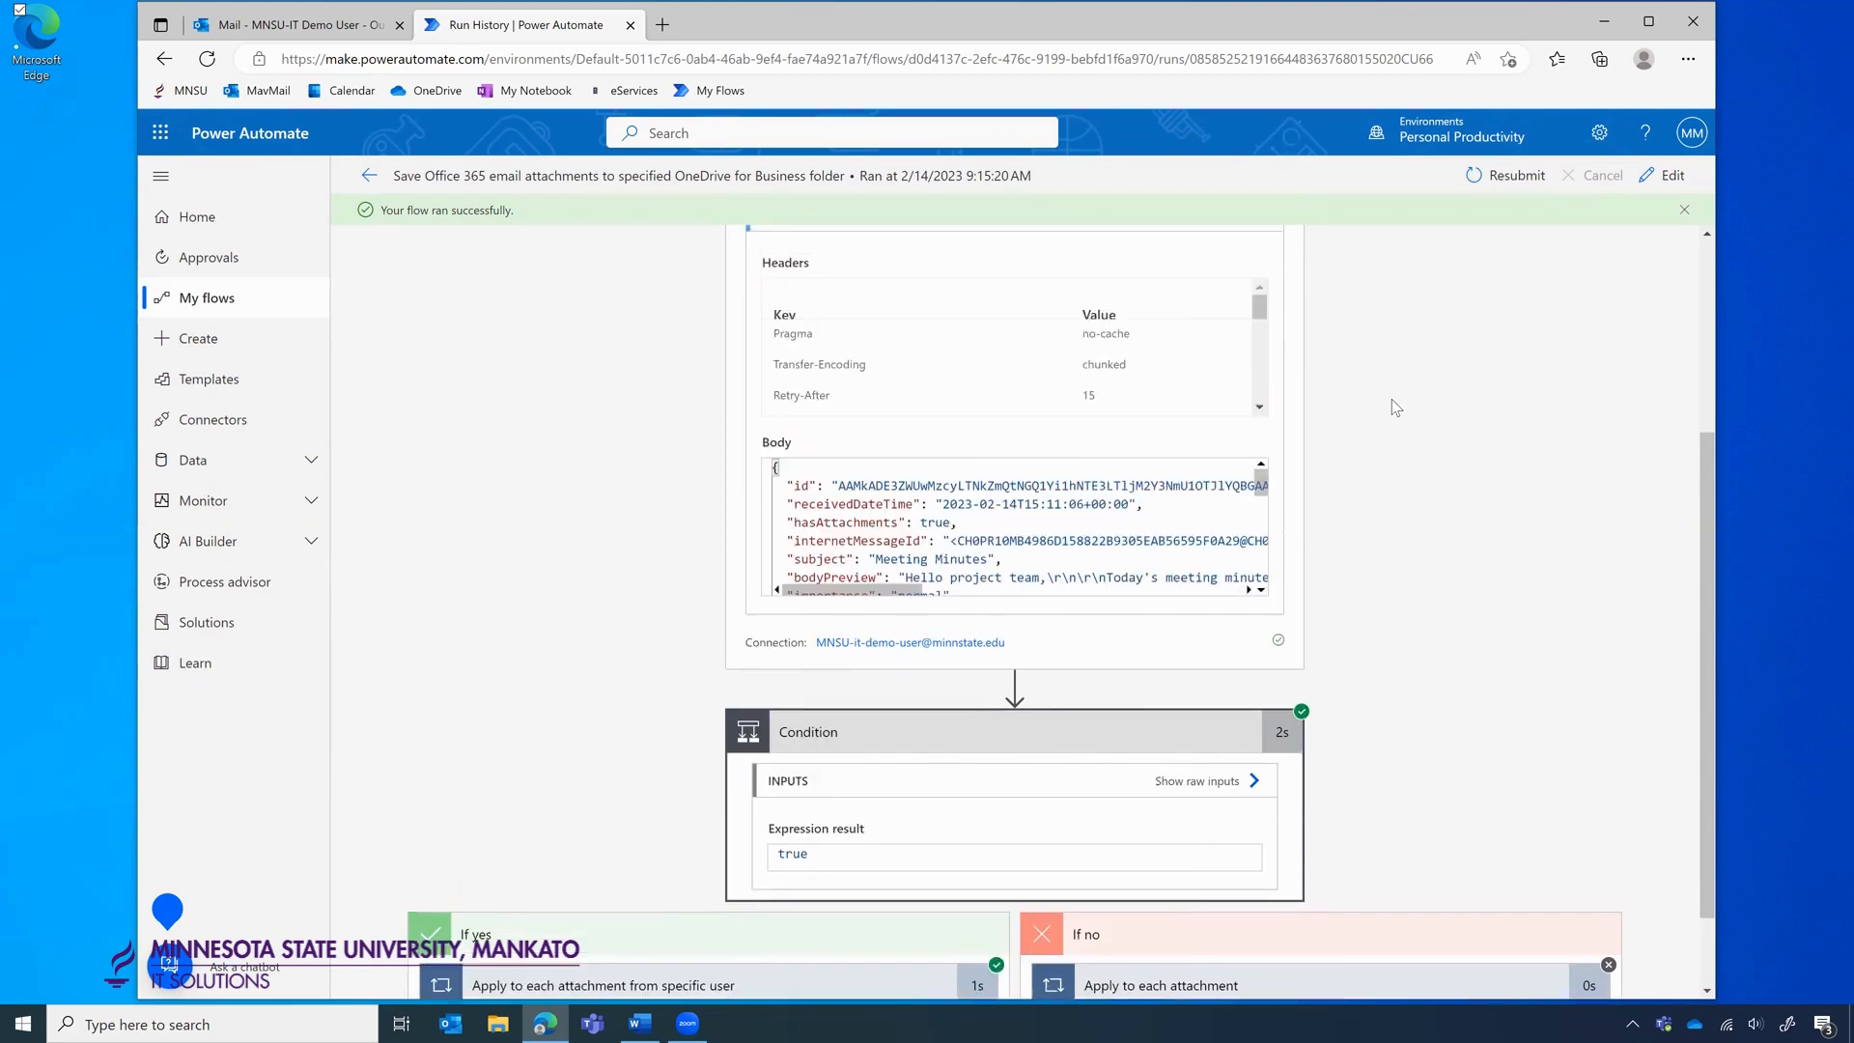
scroll(1004, 600, "down", 1)
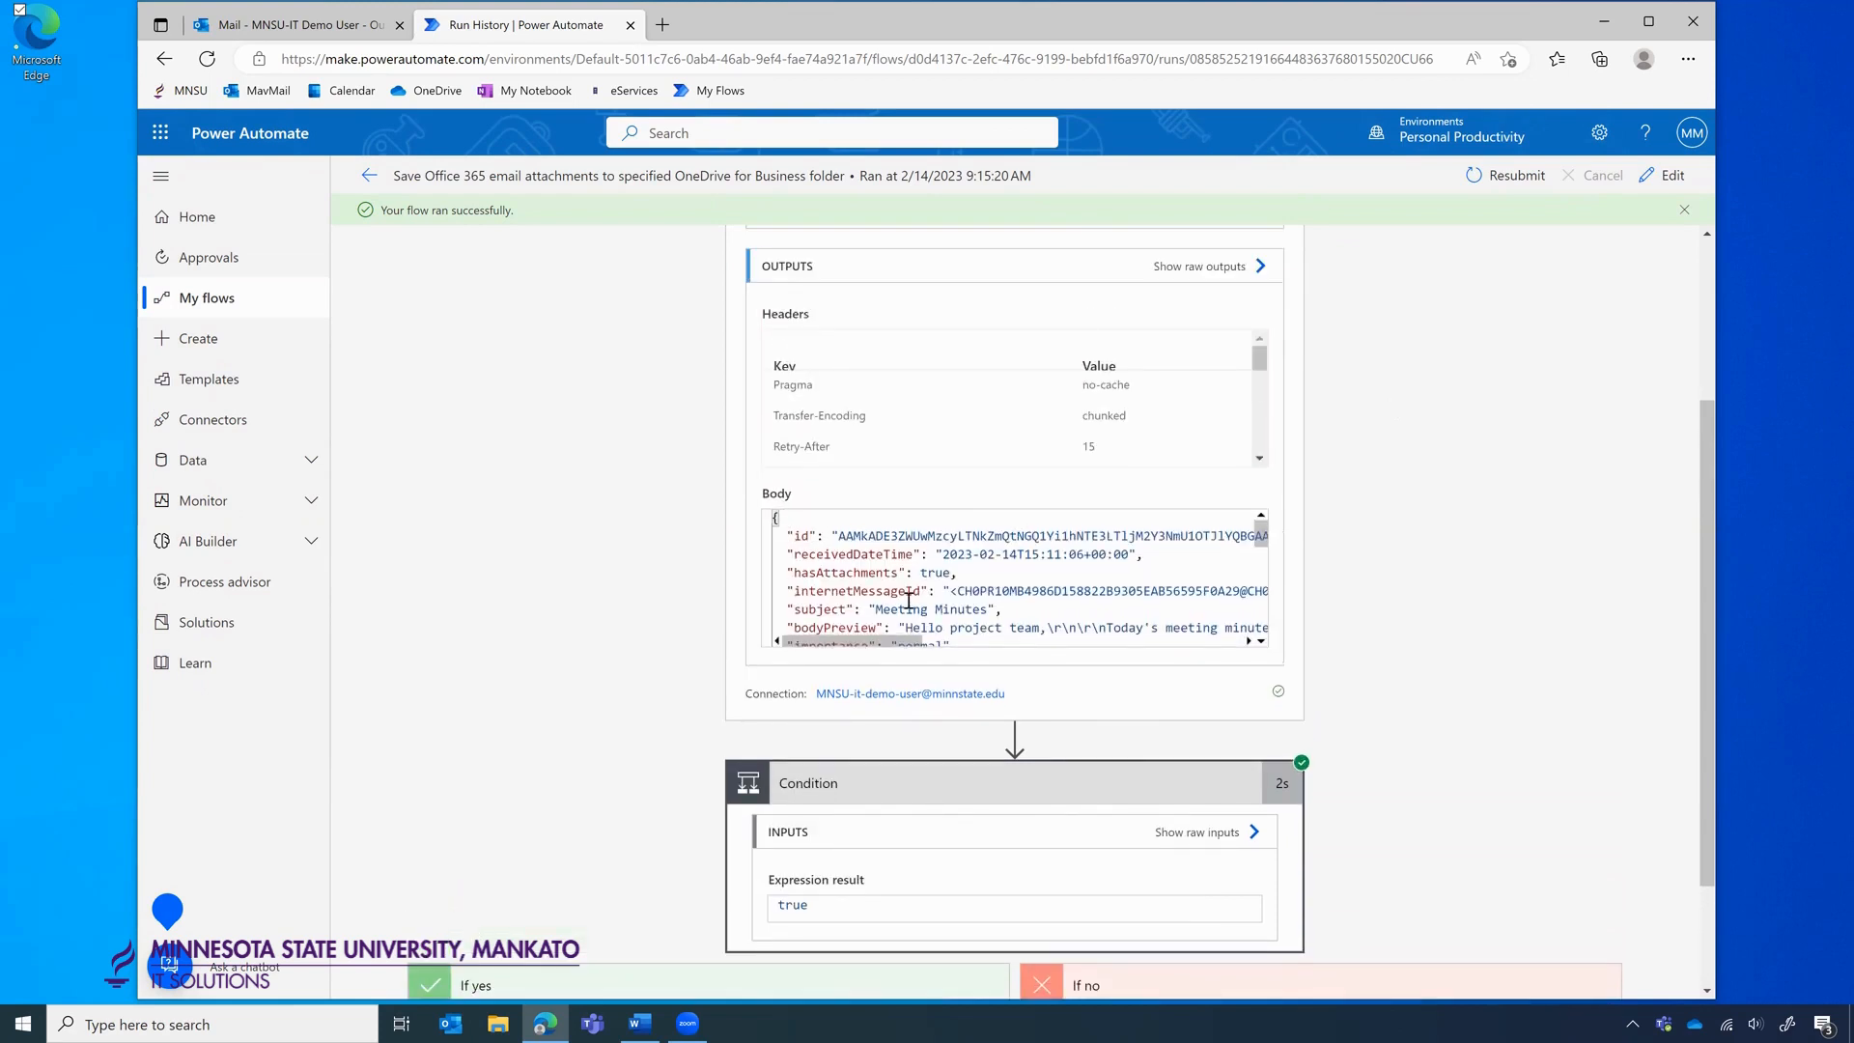
left_click_drag(1004, 599, 801, 601)
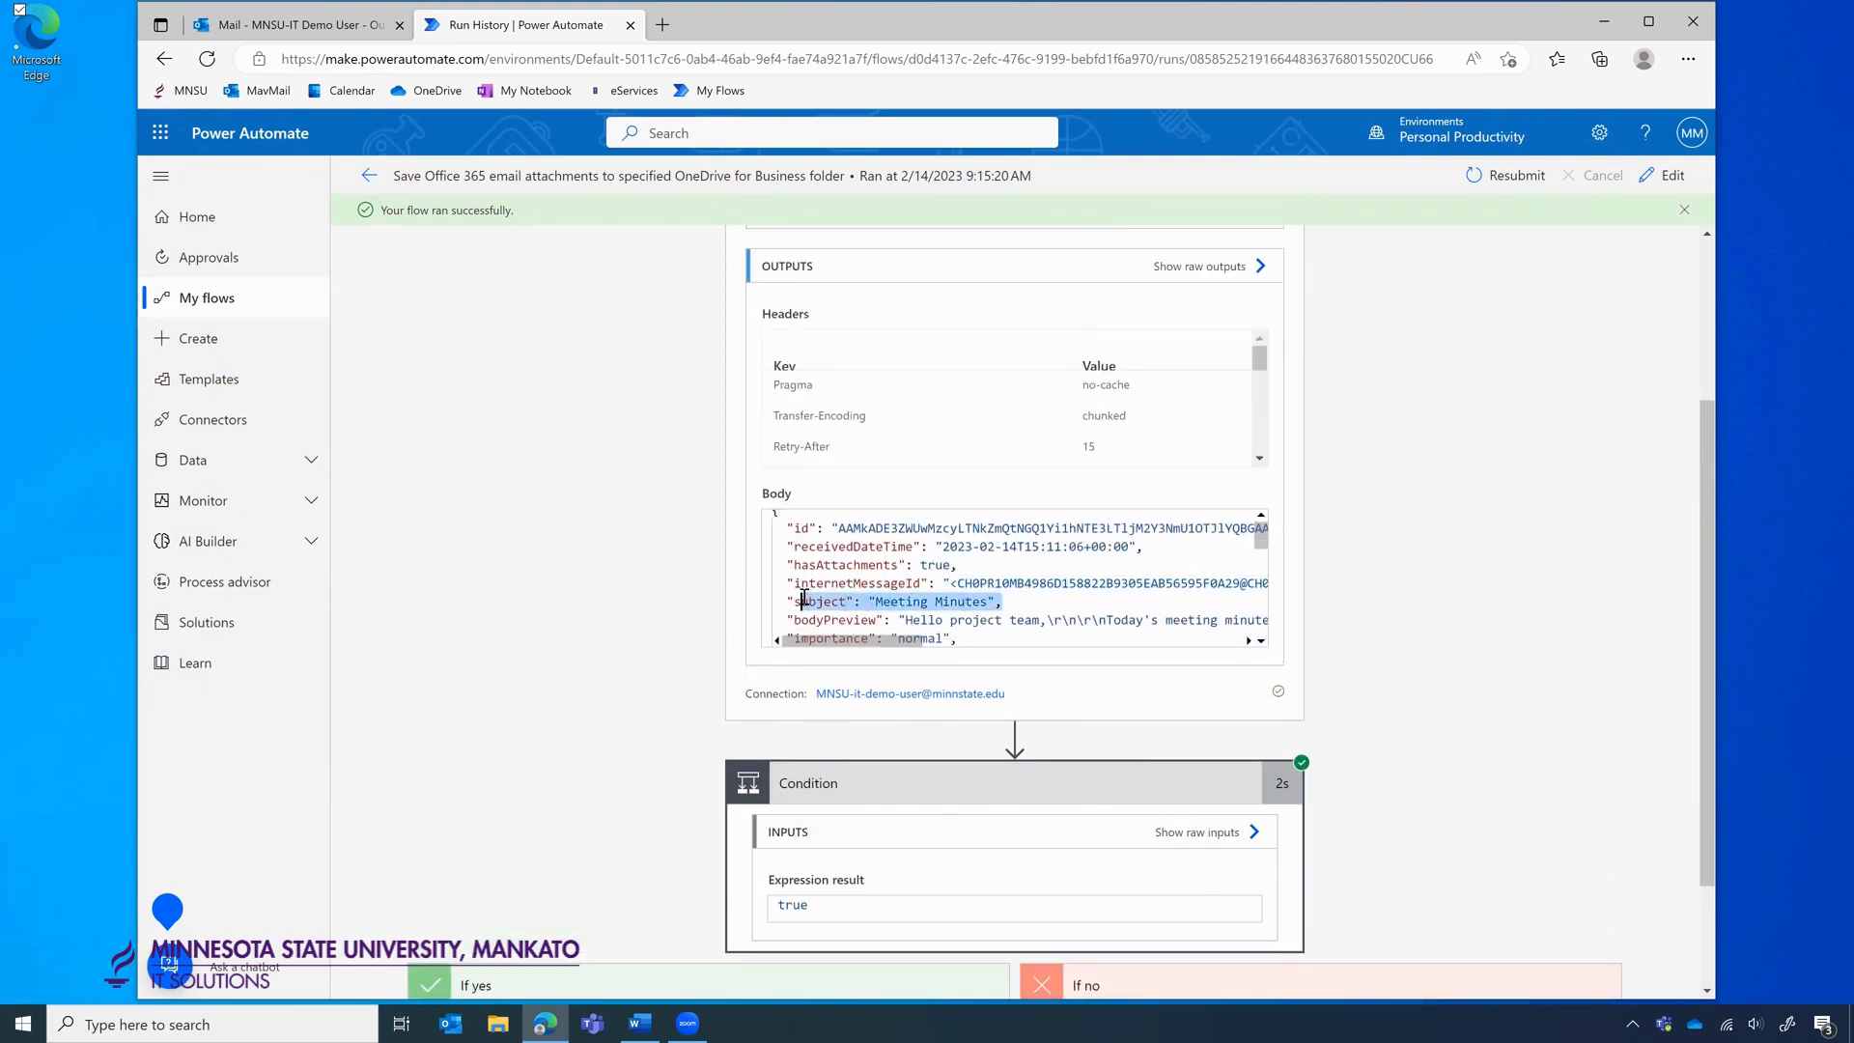
scroll(1072, 610, "down", 2)
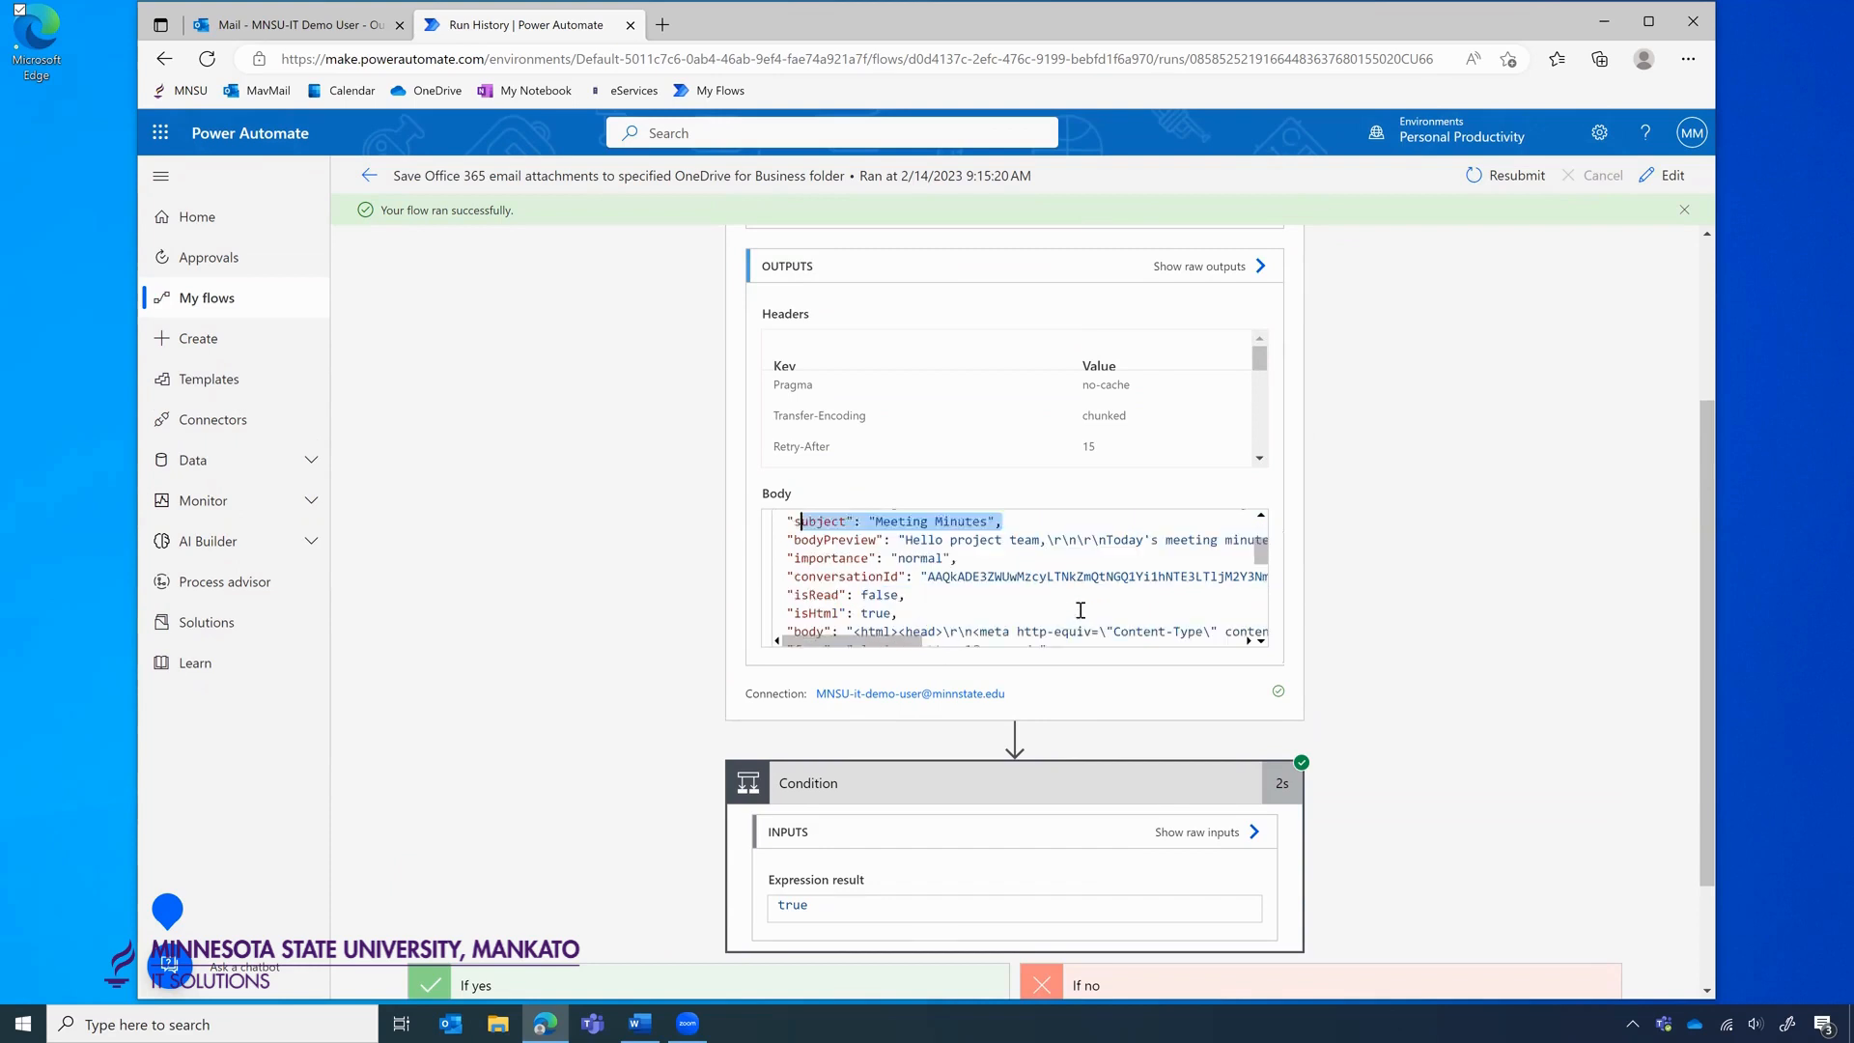
scroll(1344, 711, "down", 2)
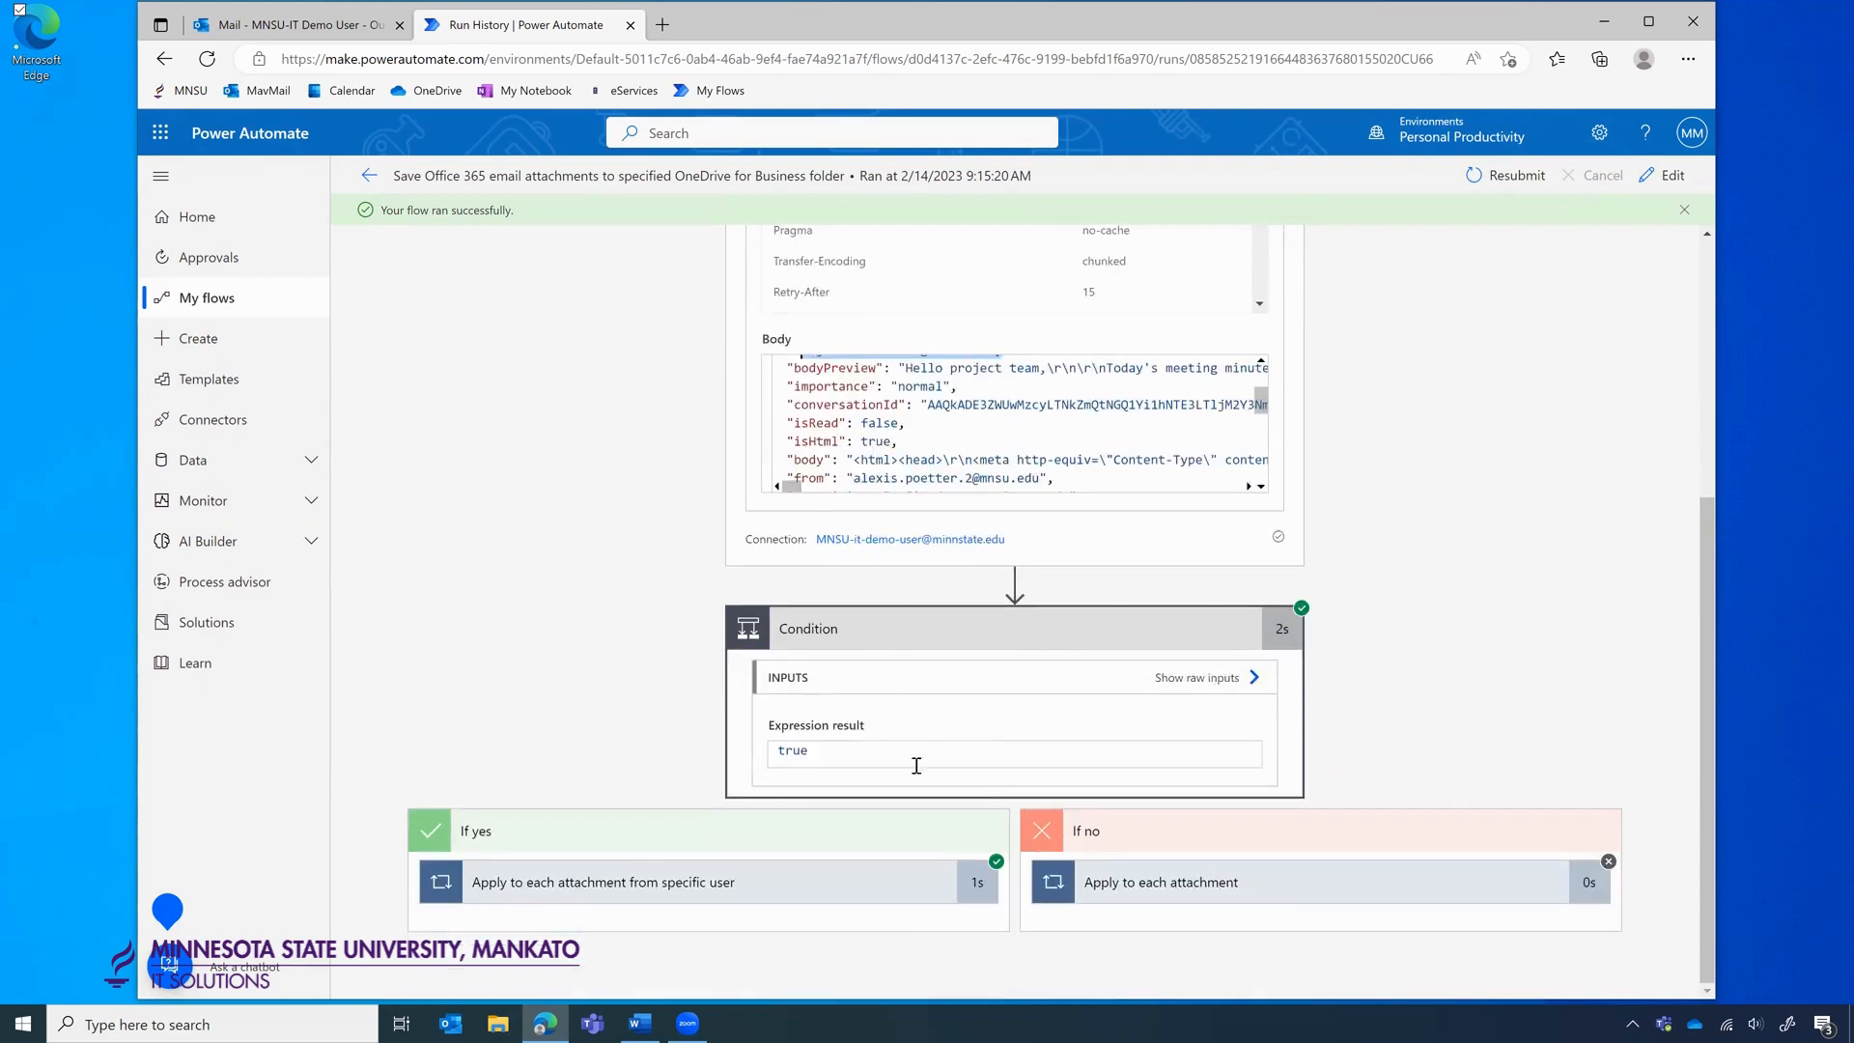
Expand the attachment loop to confirm Meeting Minutes for 2022.02.13.docx was created, then open a new tab.
left_click(518, 879)
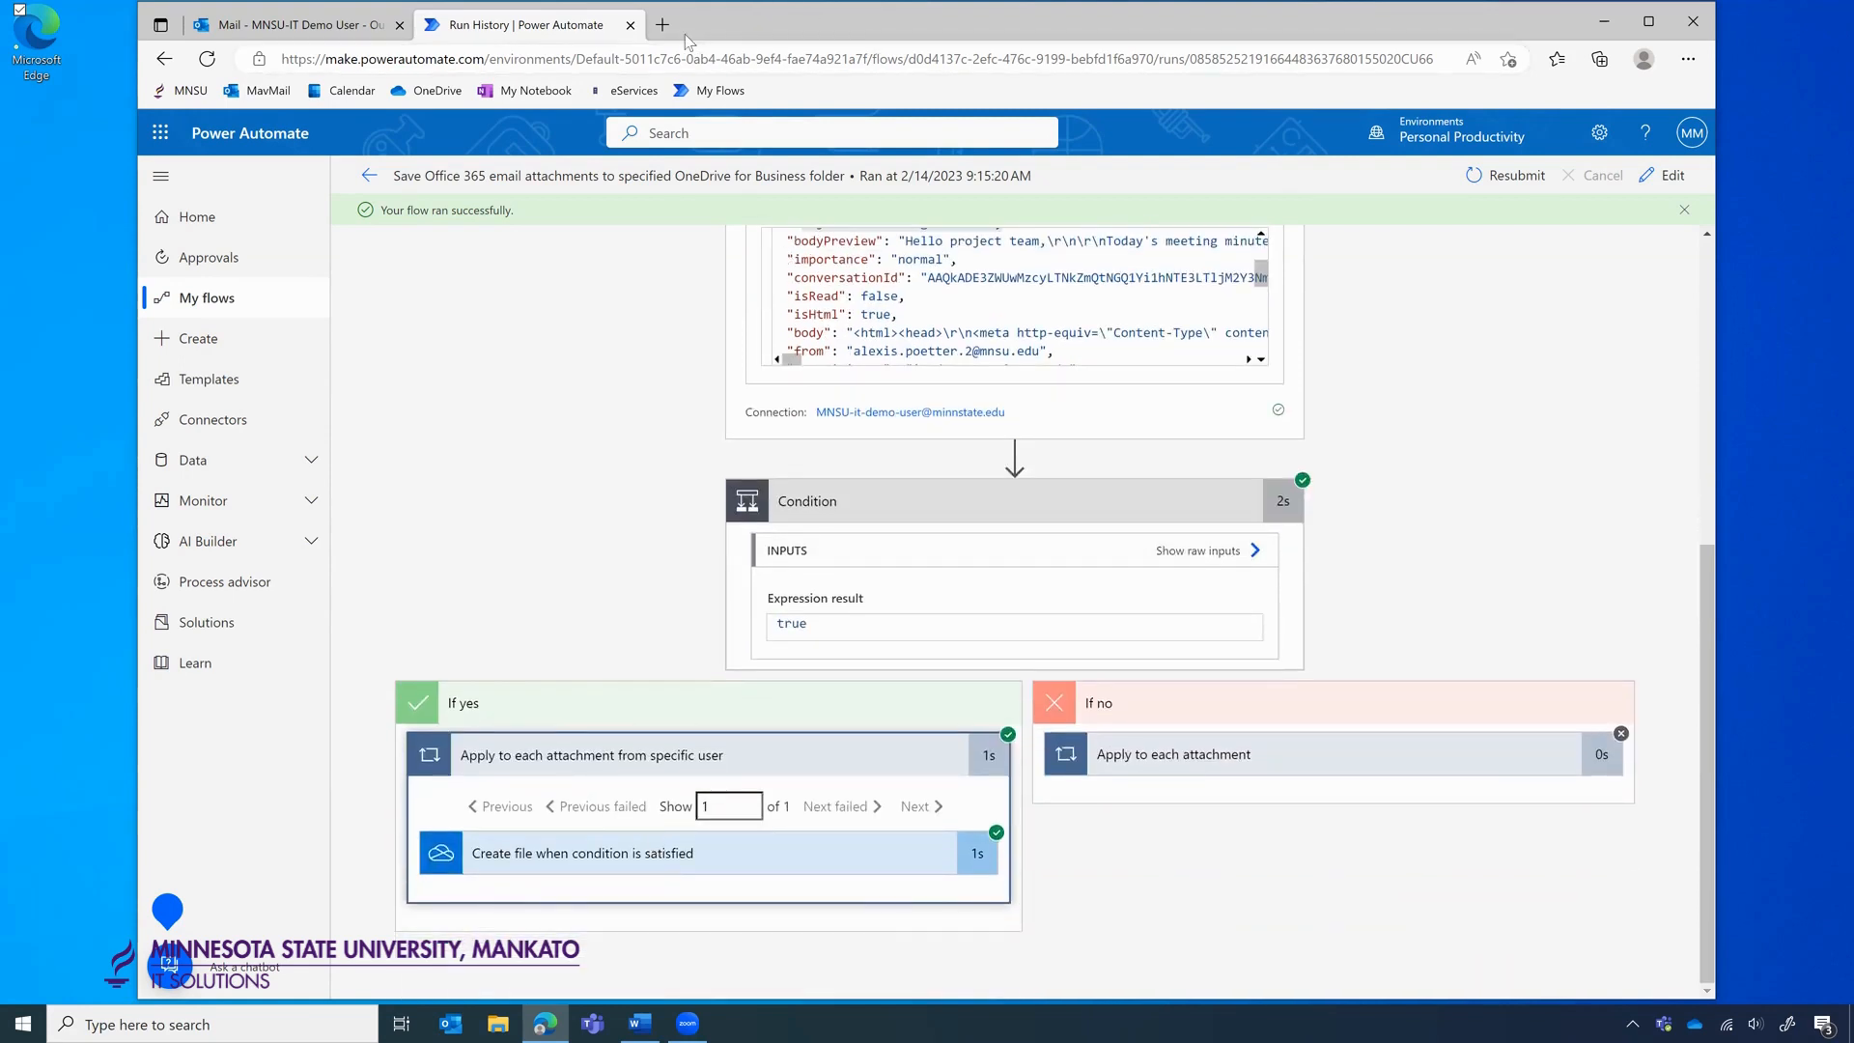
left_click(582, 864)
scroll(627, 835, "down", 3)
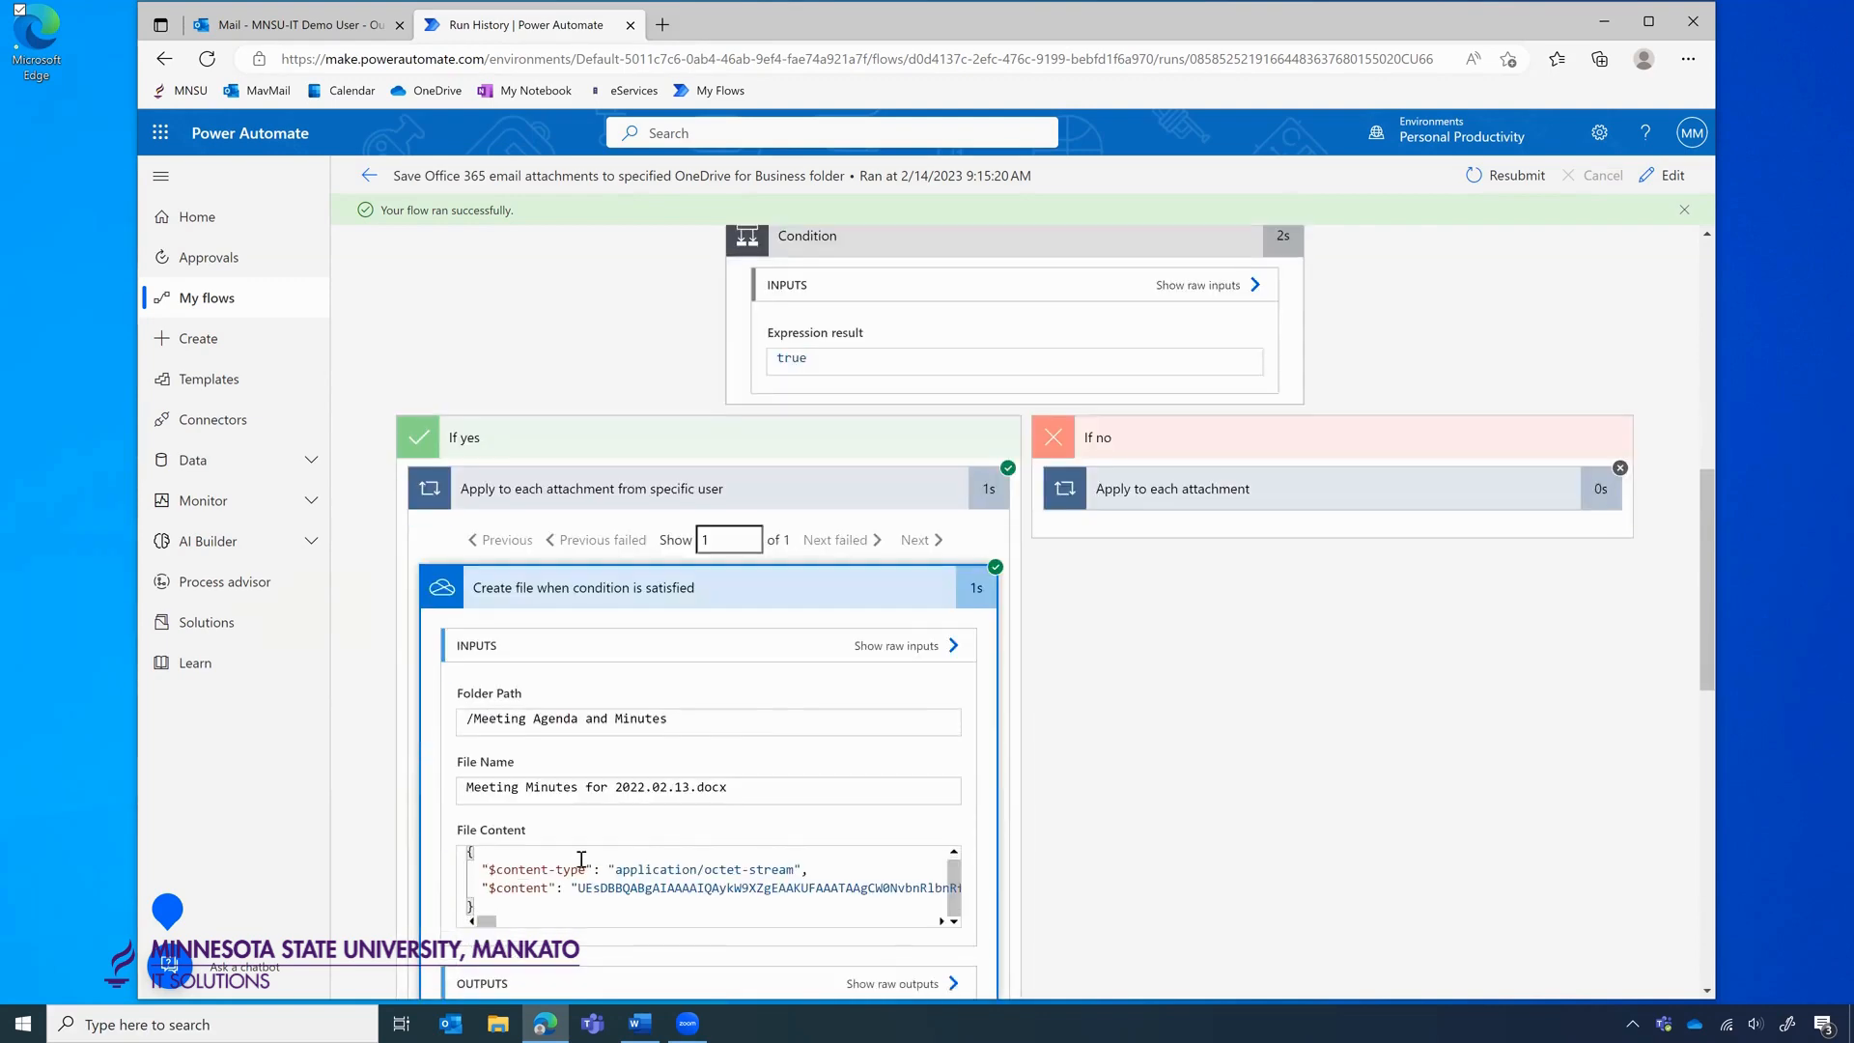
scroll(931, 699, "down", 1)
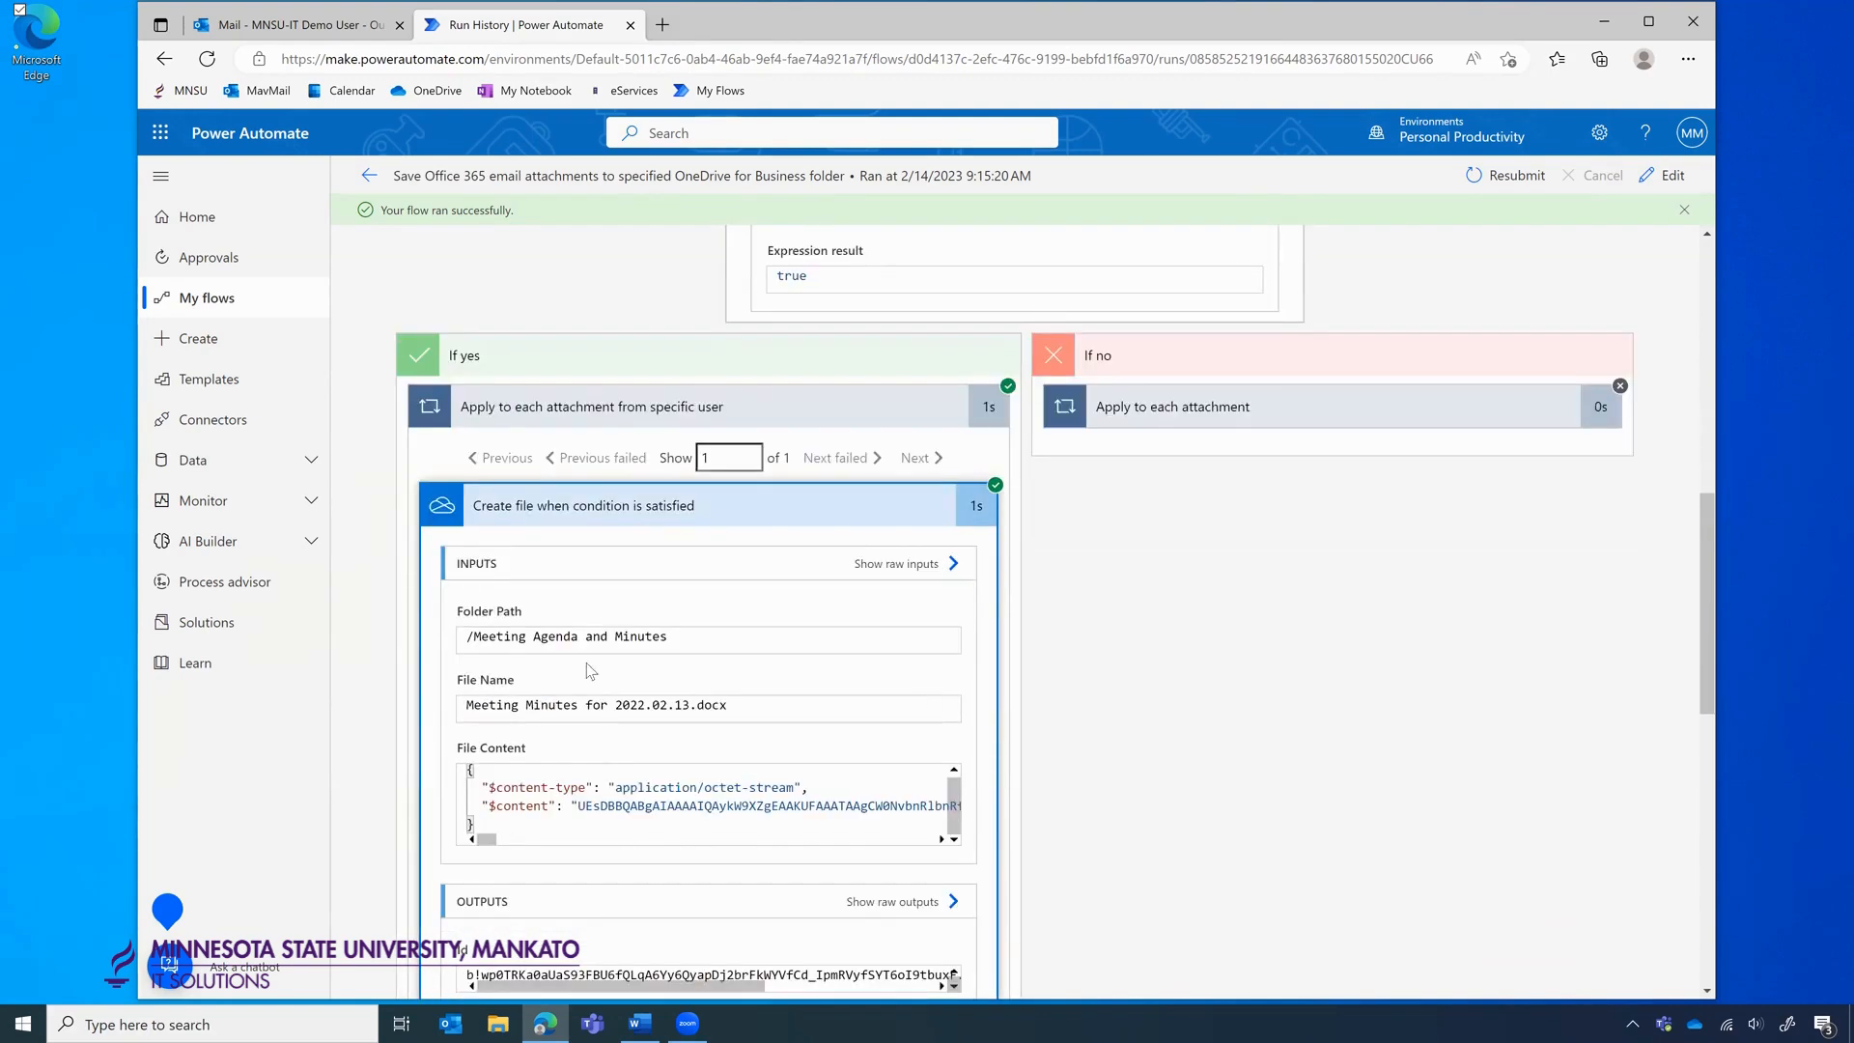
scroll(608, 676, "down", 1)
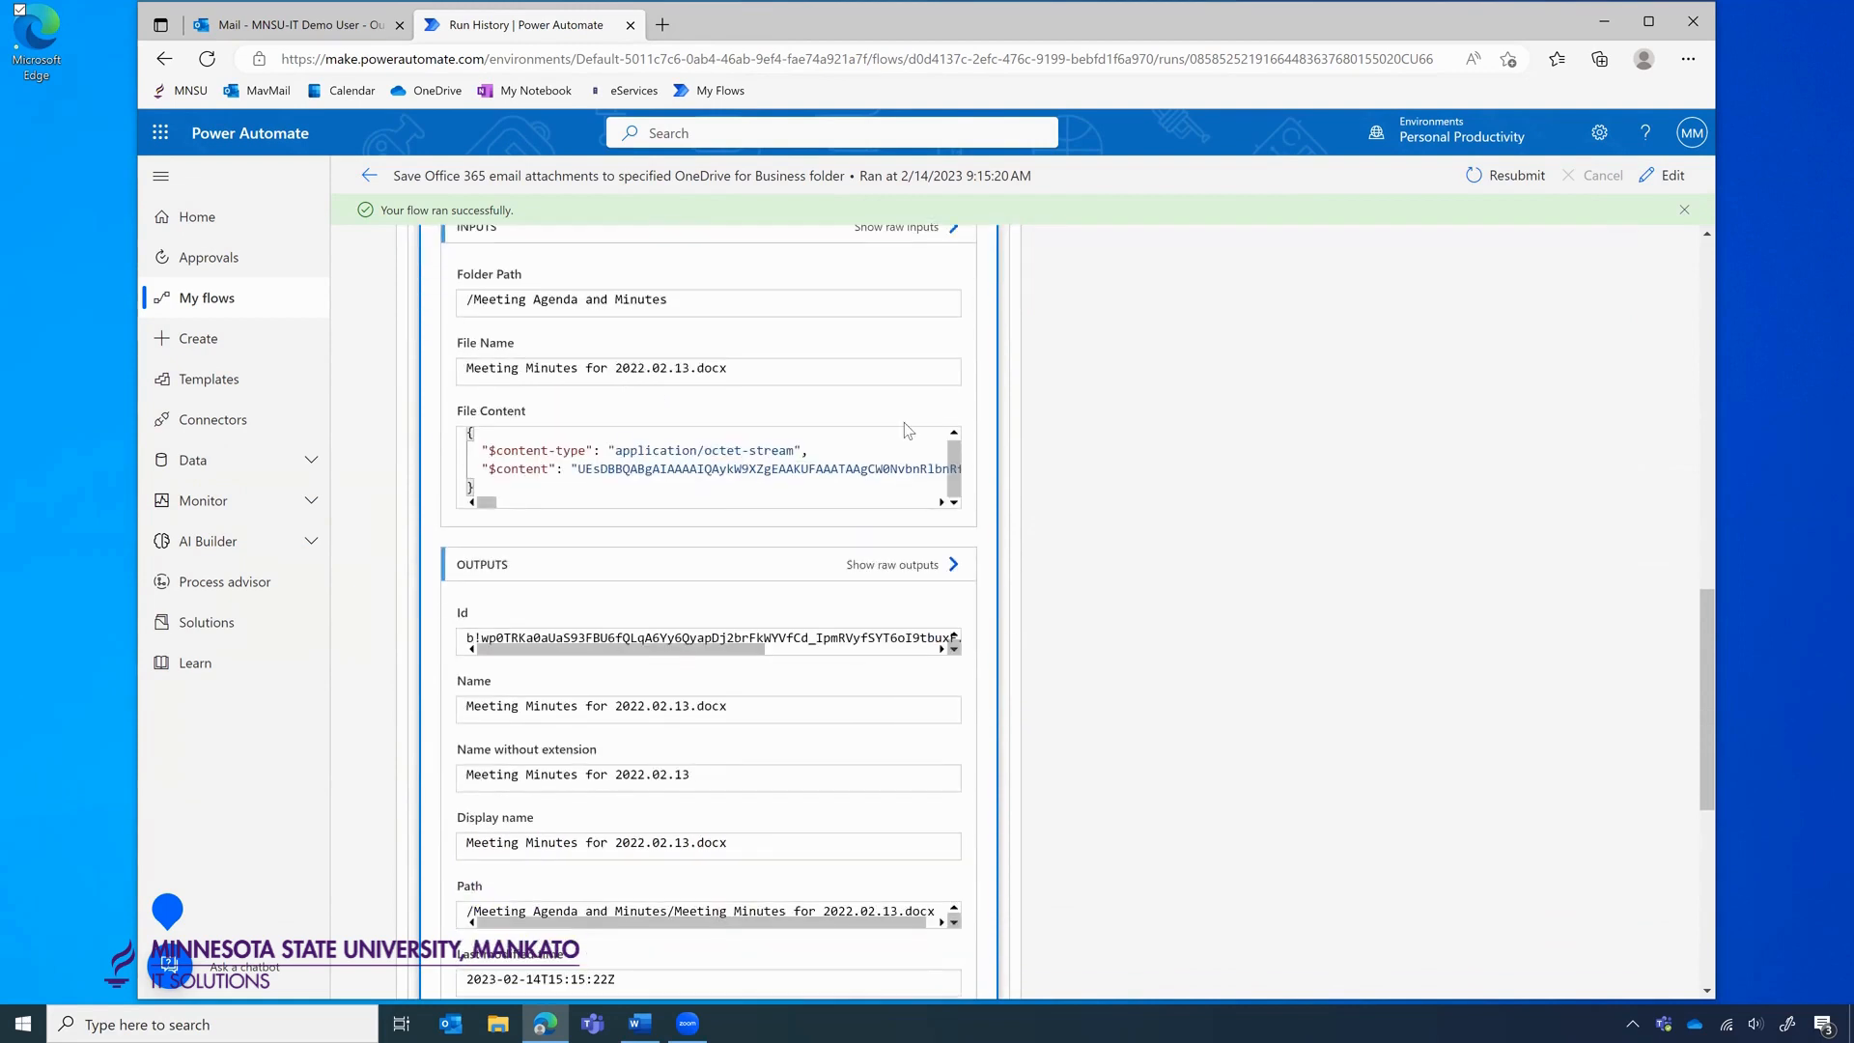
left_click(662, 24)
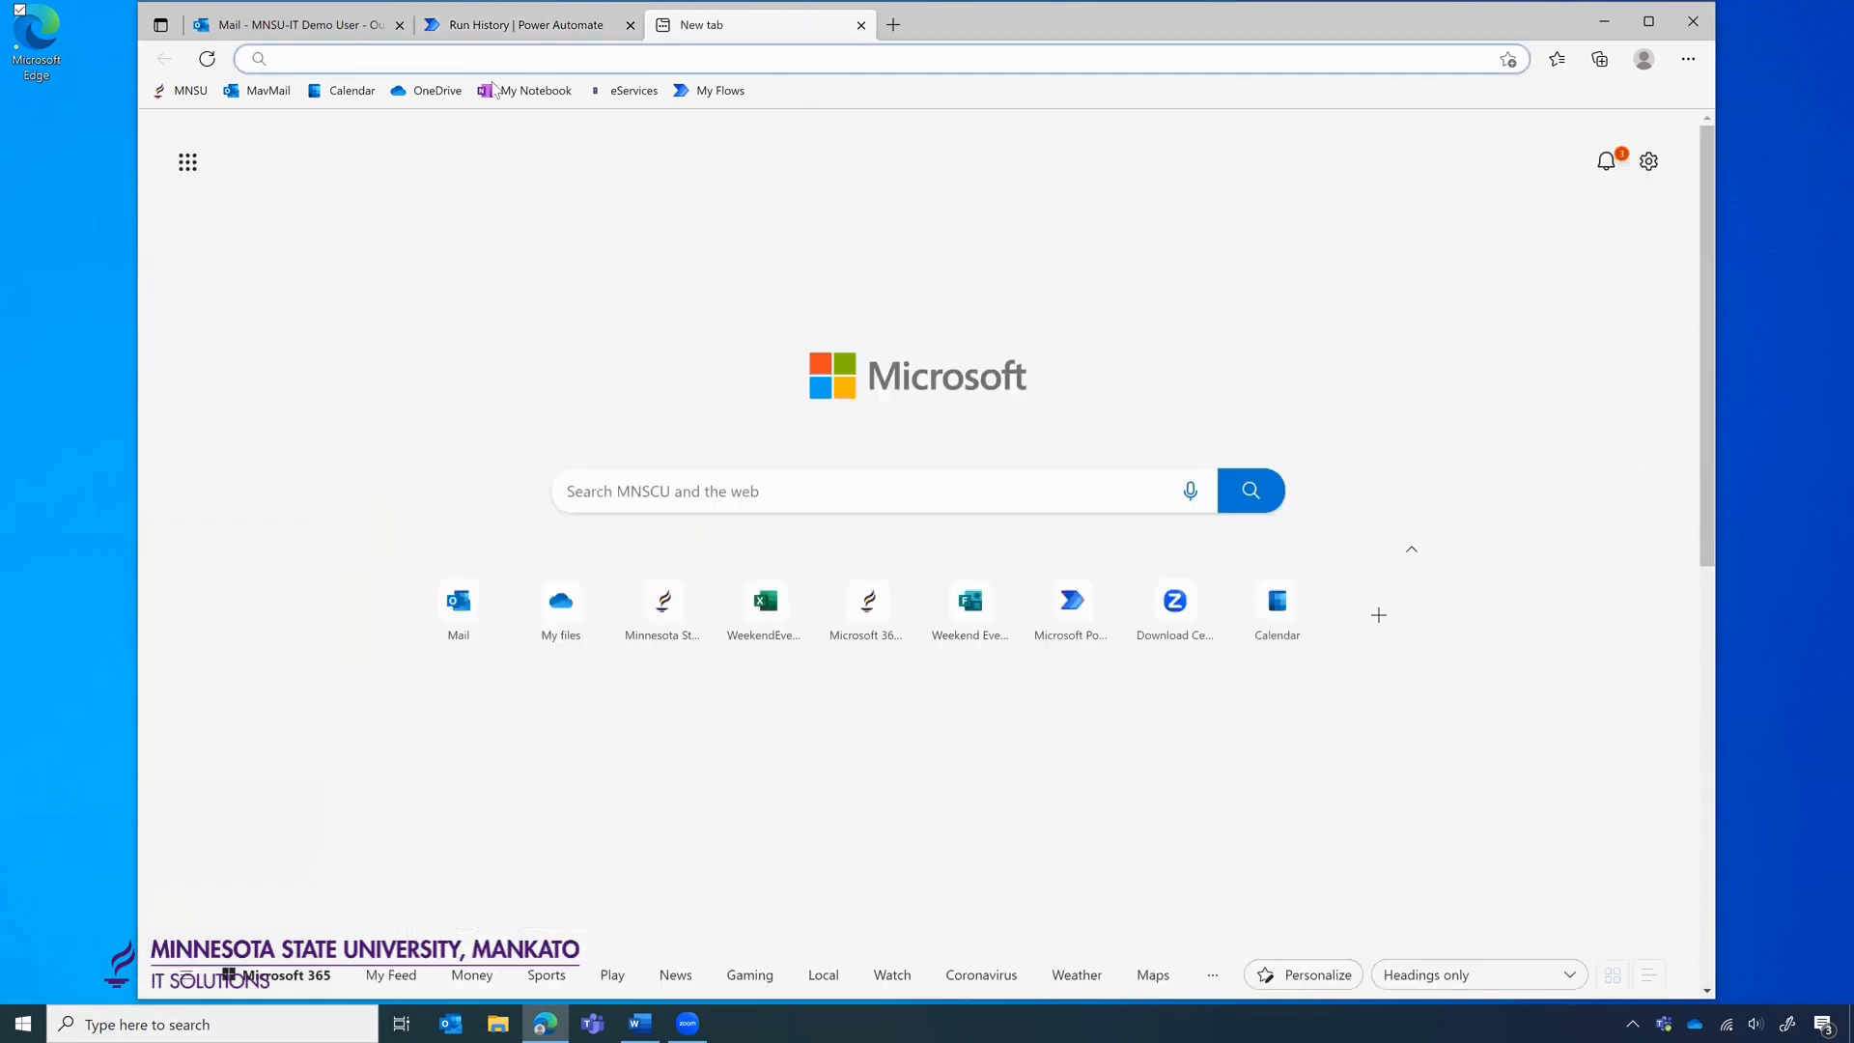
Confirm Meeting Minutes for 2022.02.13.docx is in OneDrive's Meeting Agenda and Minutes folder, then return to run history.
left_click(429, 91)
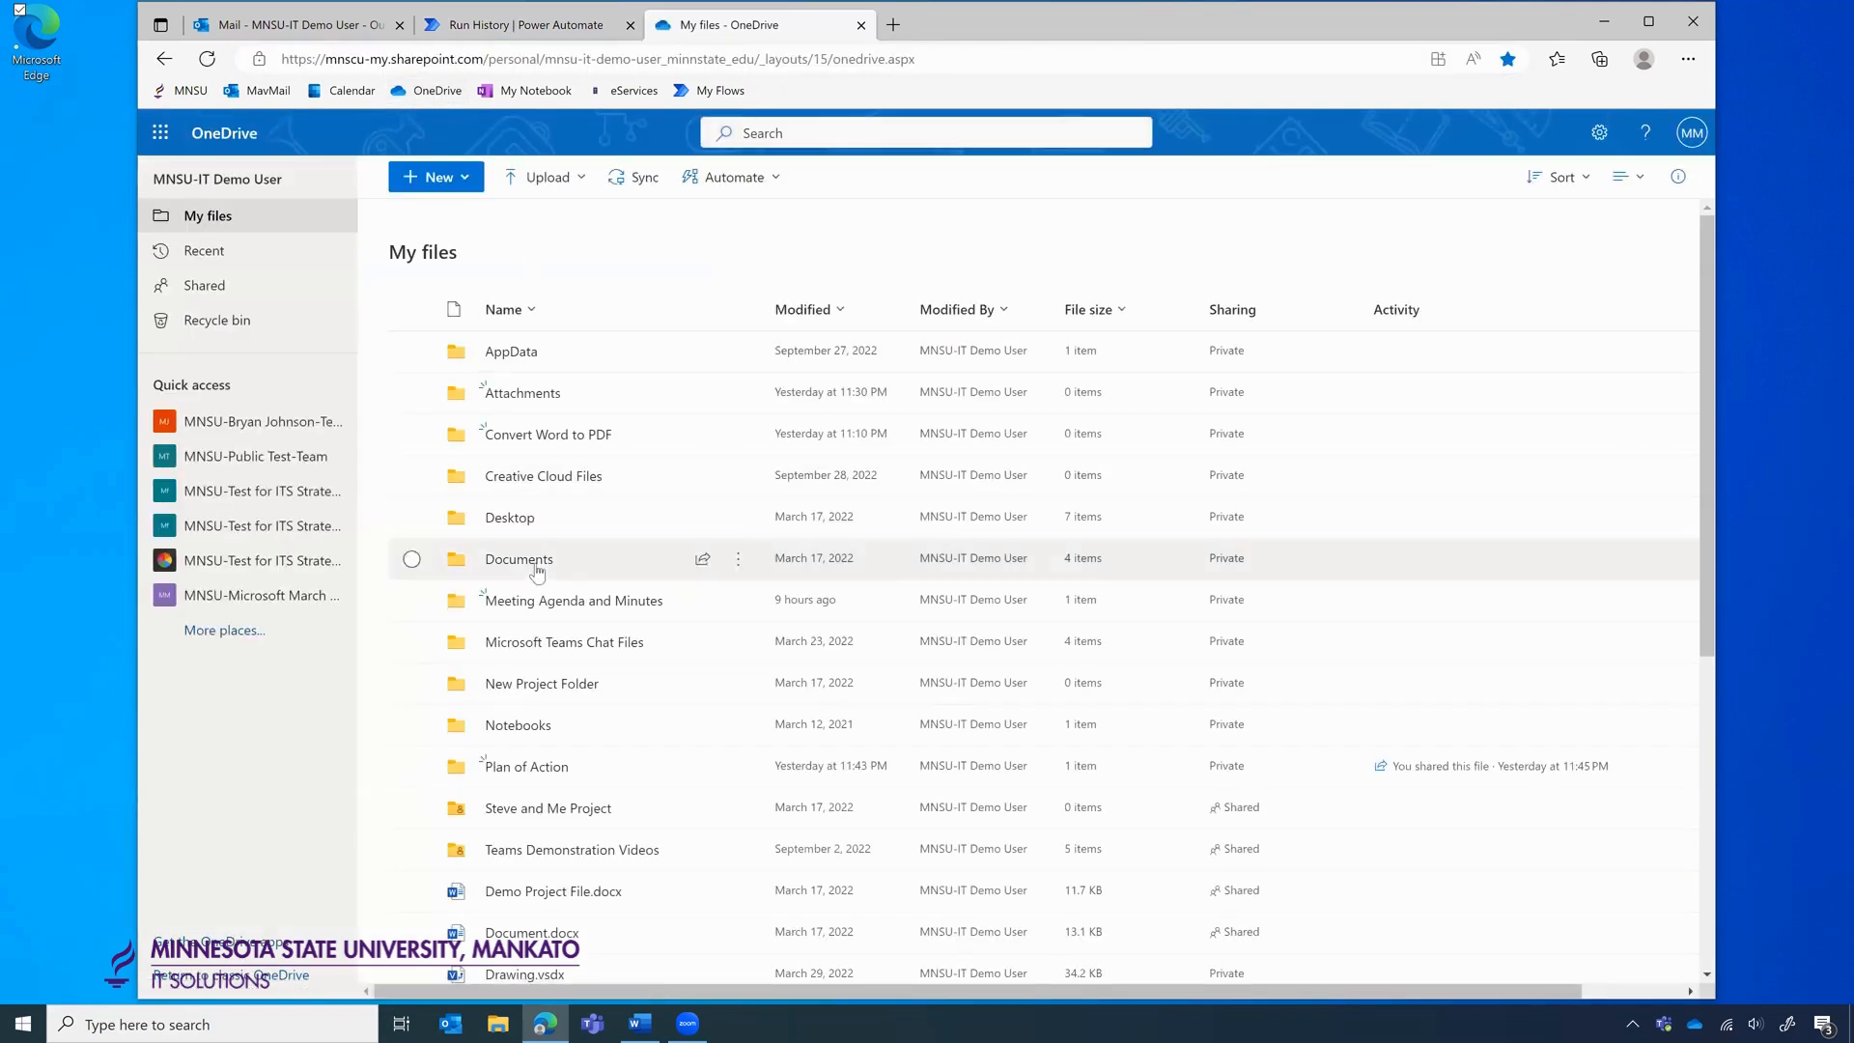
left_click(553, 601)
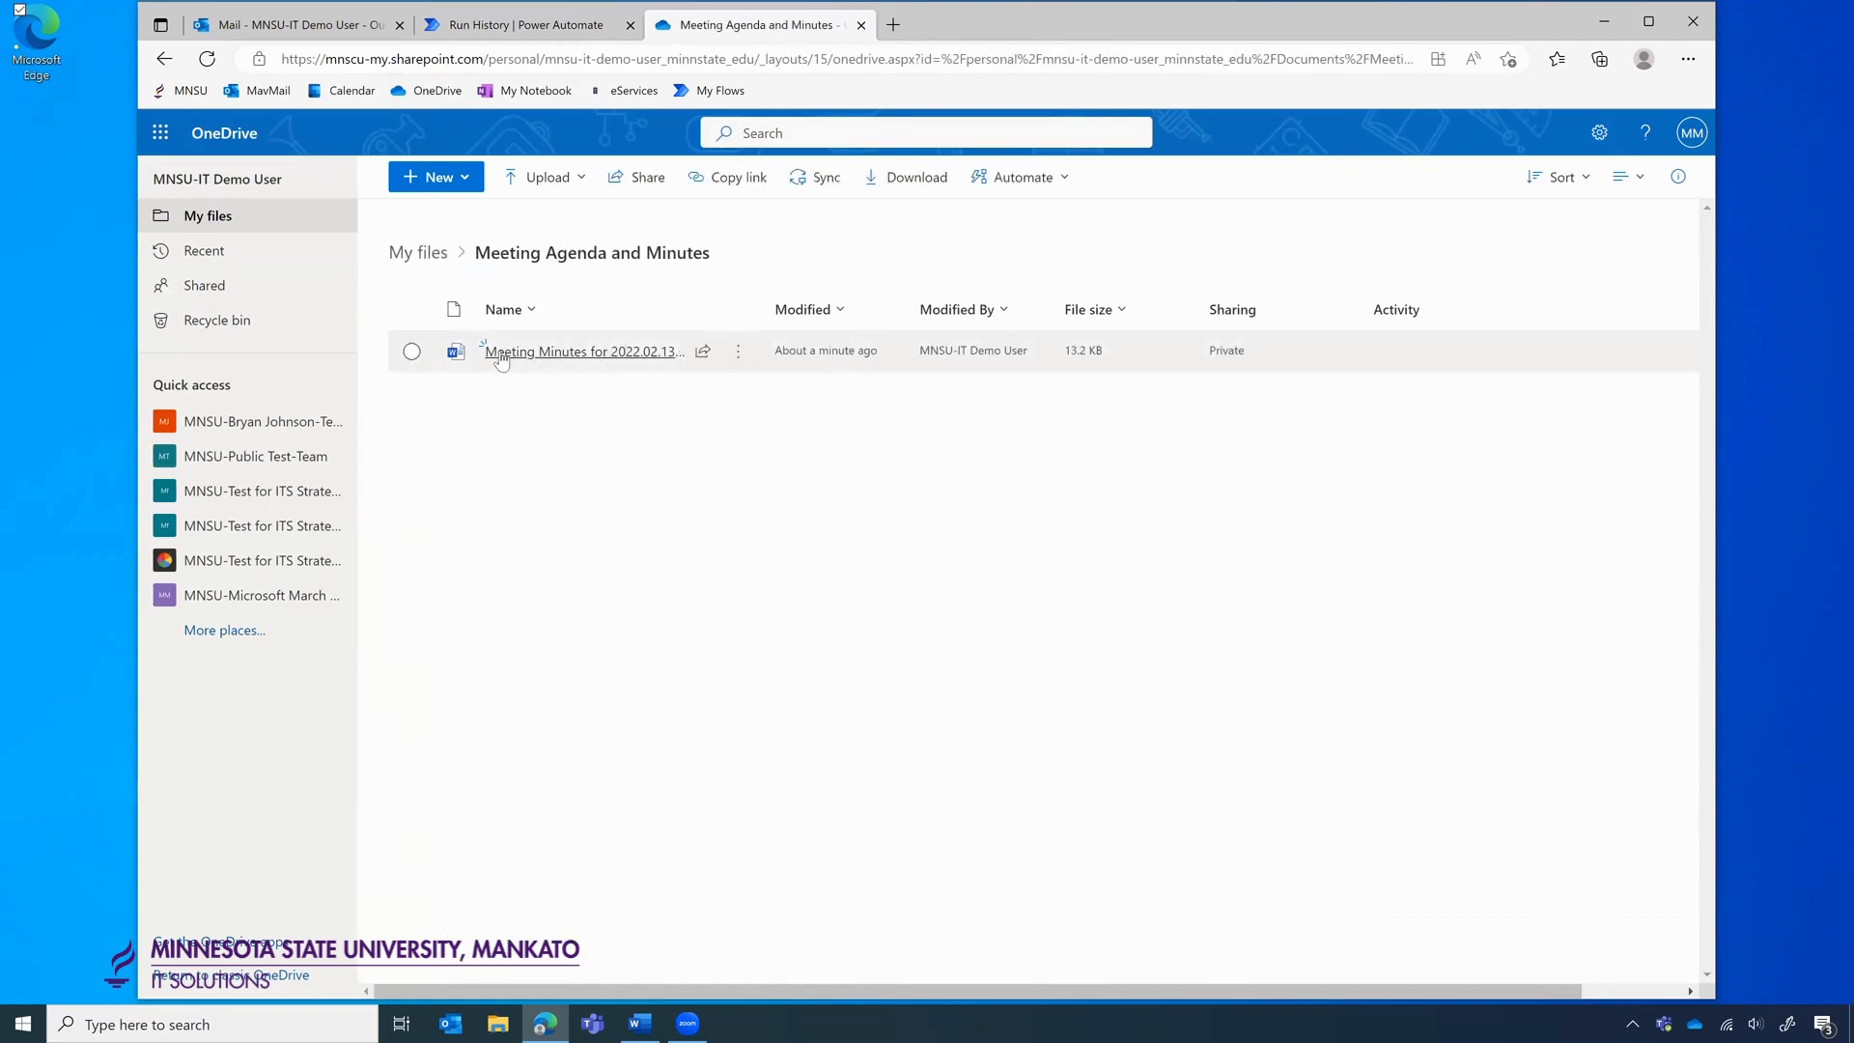
mouse_move(550, 362)
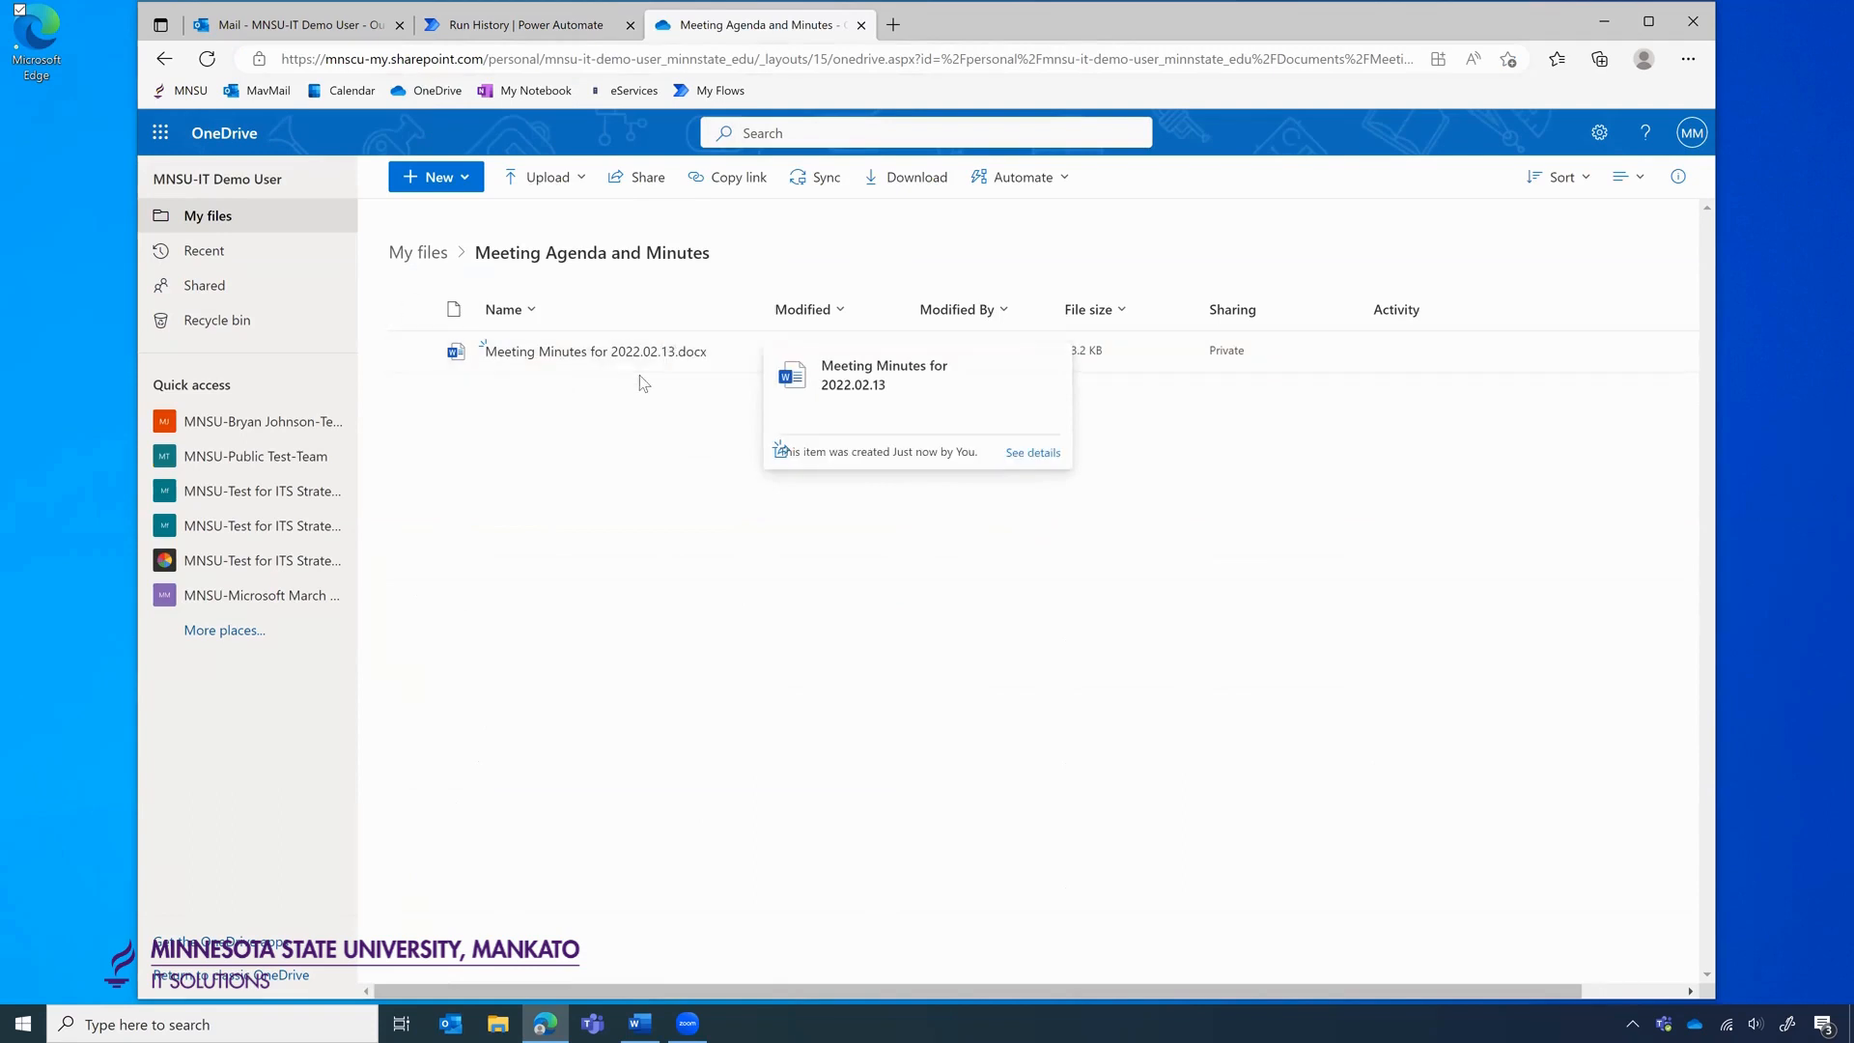
left_click(517, 32)
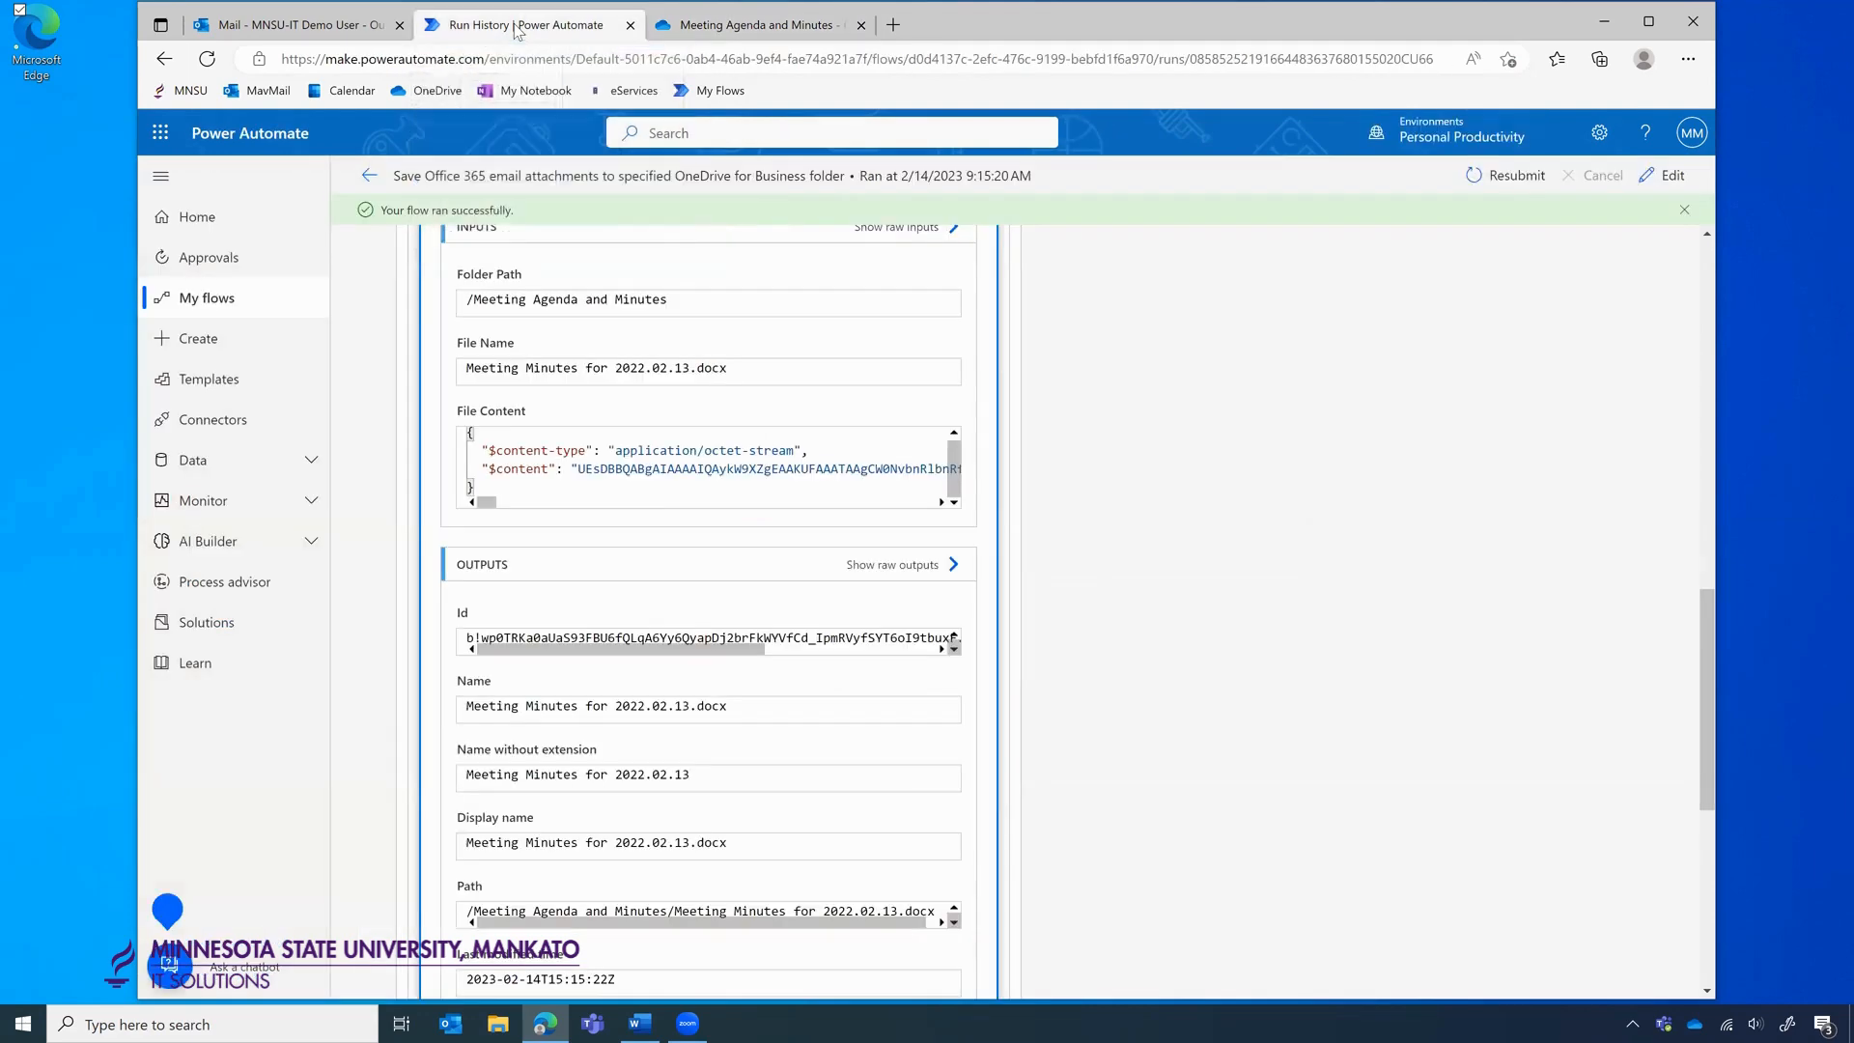
Edit the flow, expand the Condition (Subject contains Minutes), and insert a new step above it.
scroll(803, 237, "up", 2)
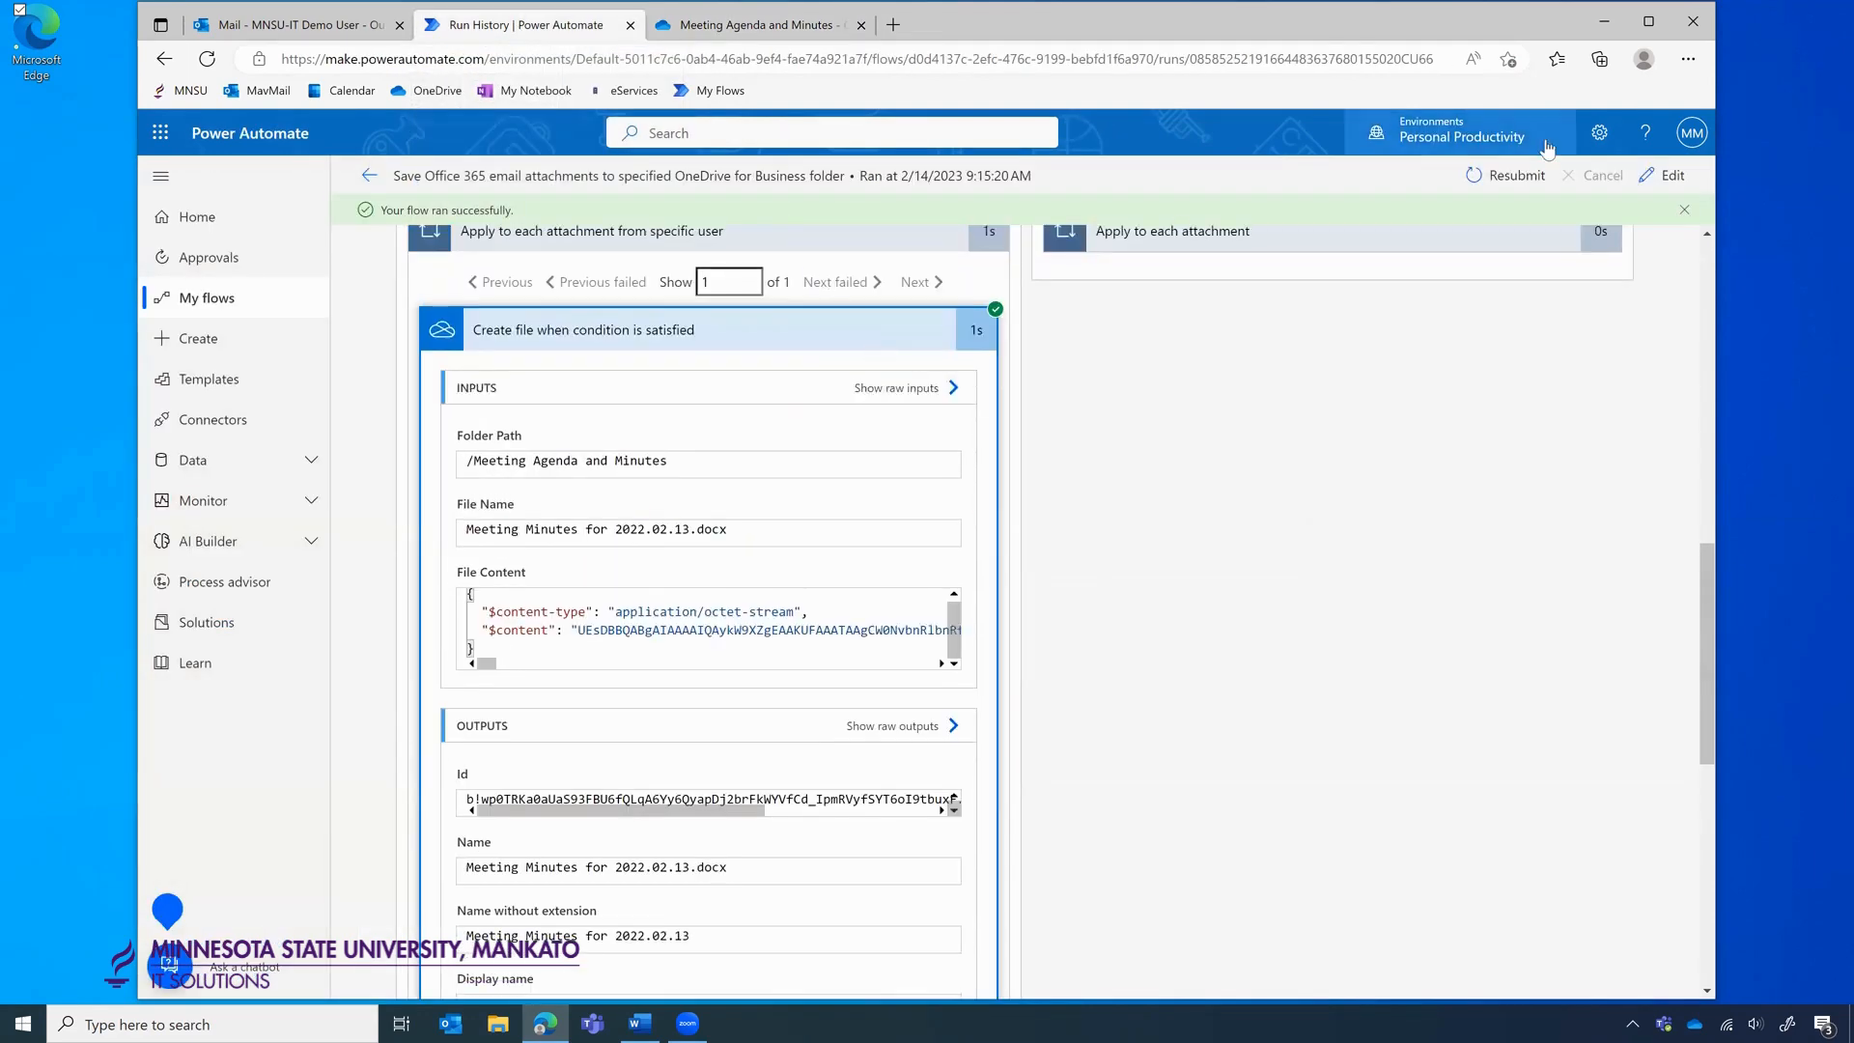
left_click(1670, 174)
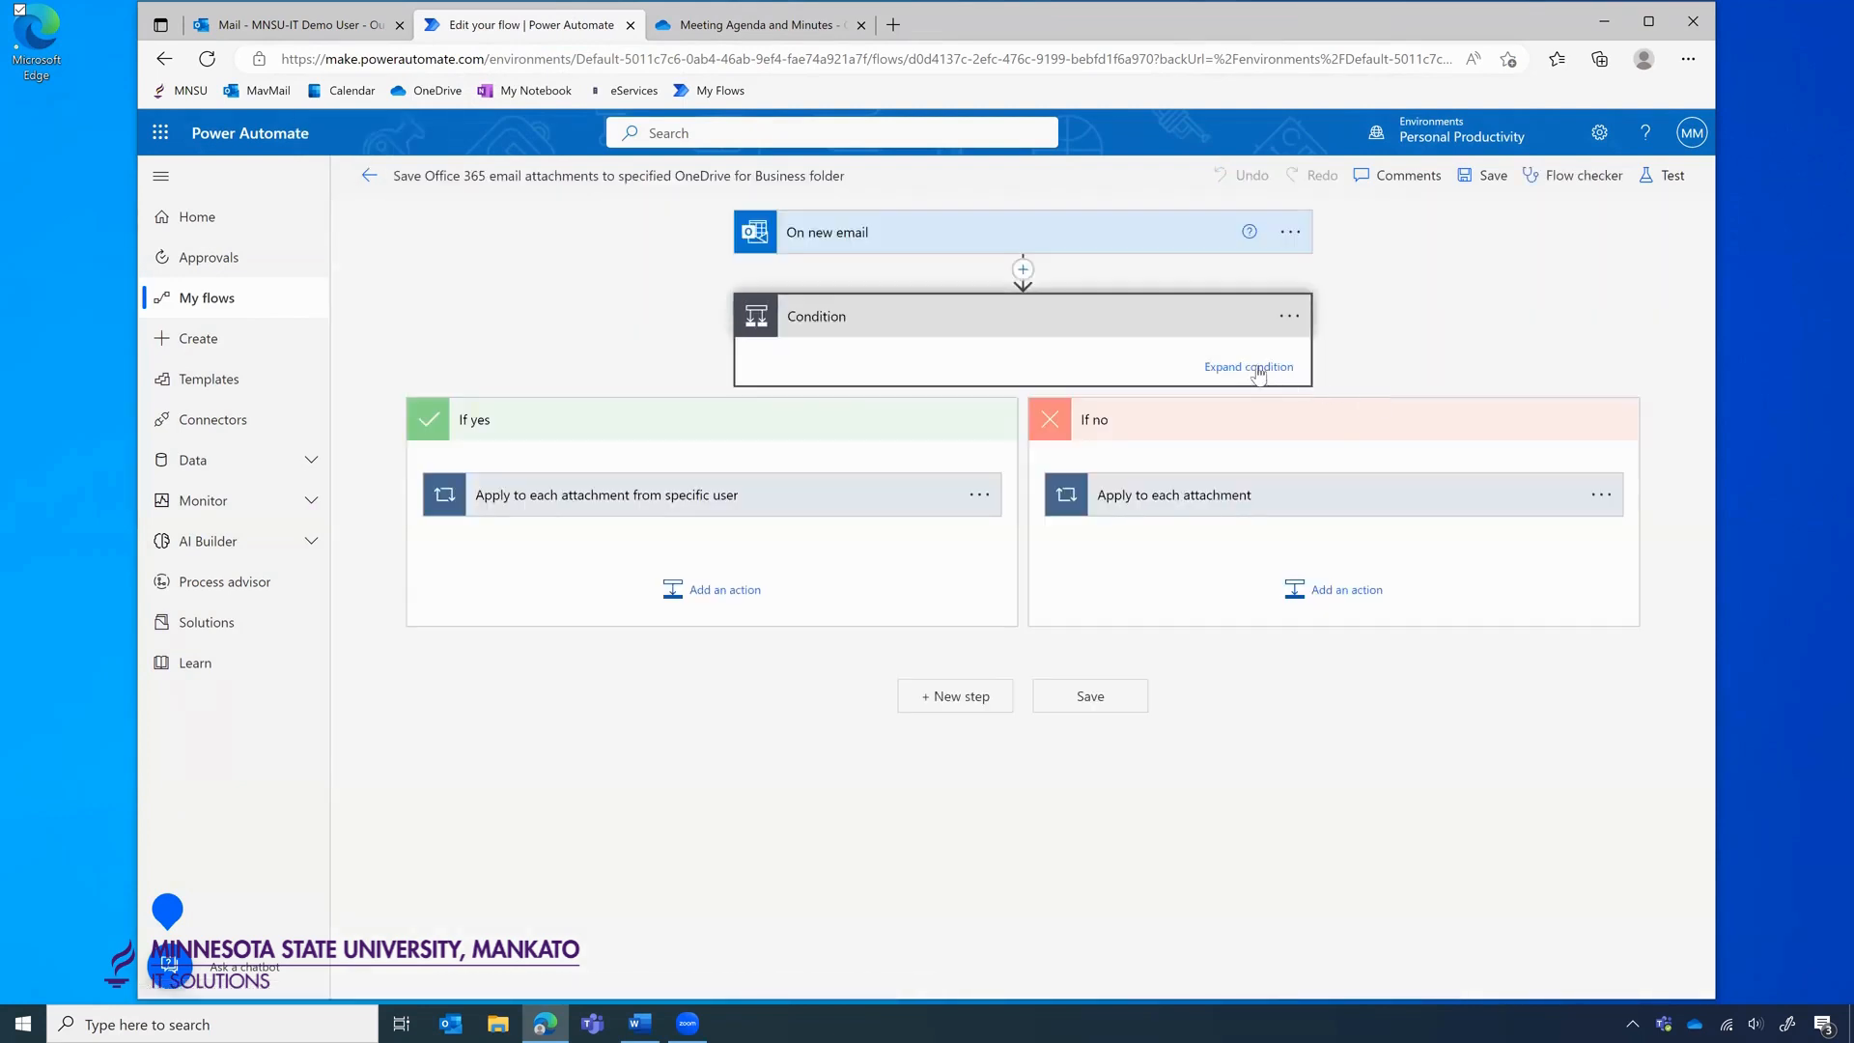
left_click(1255, 368)
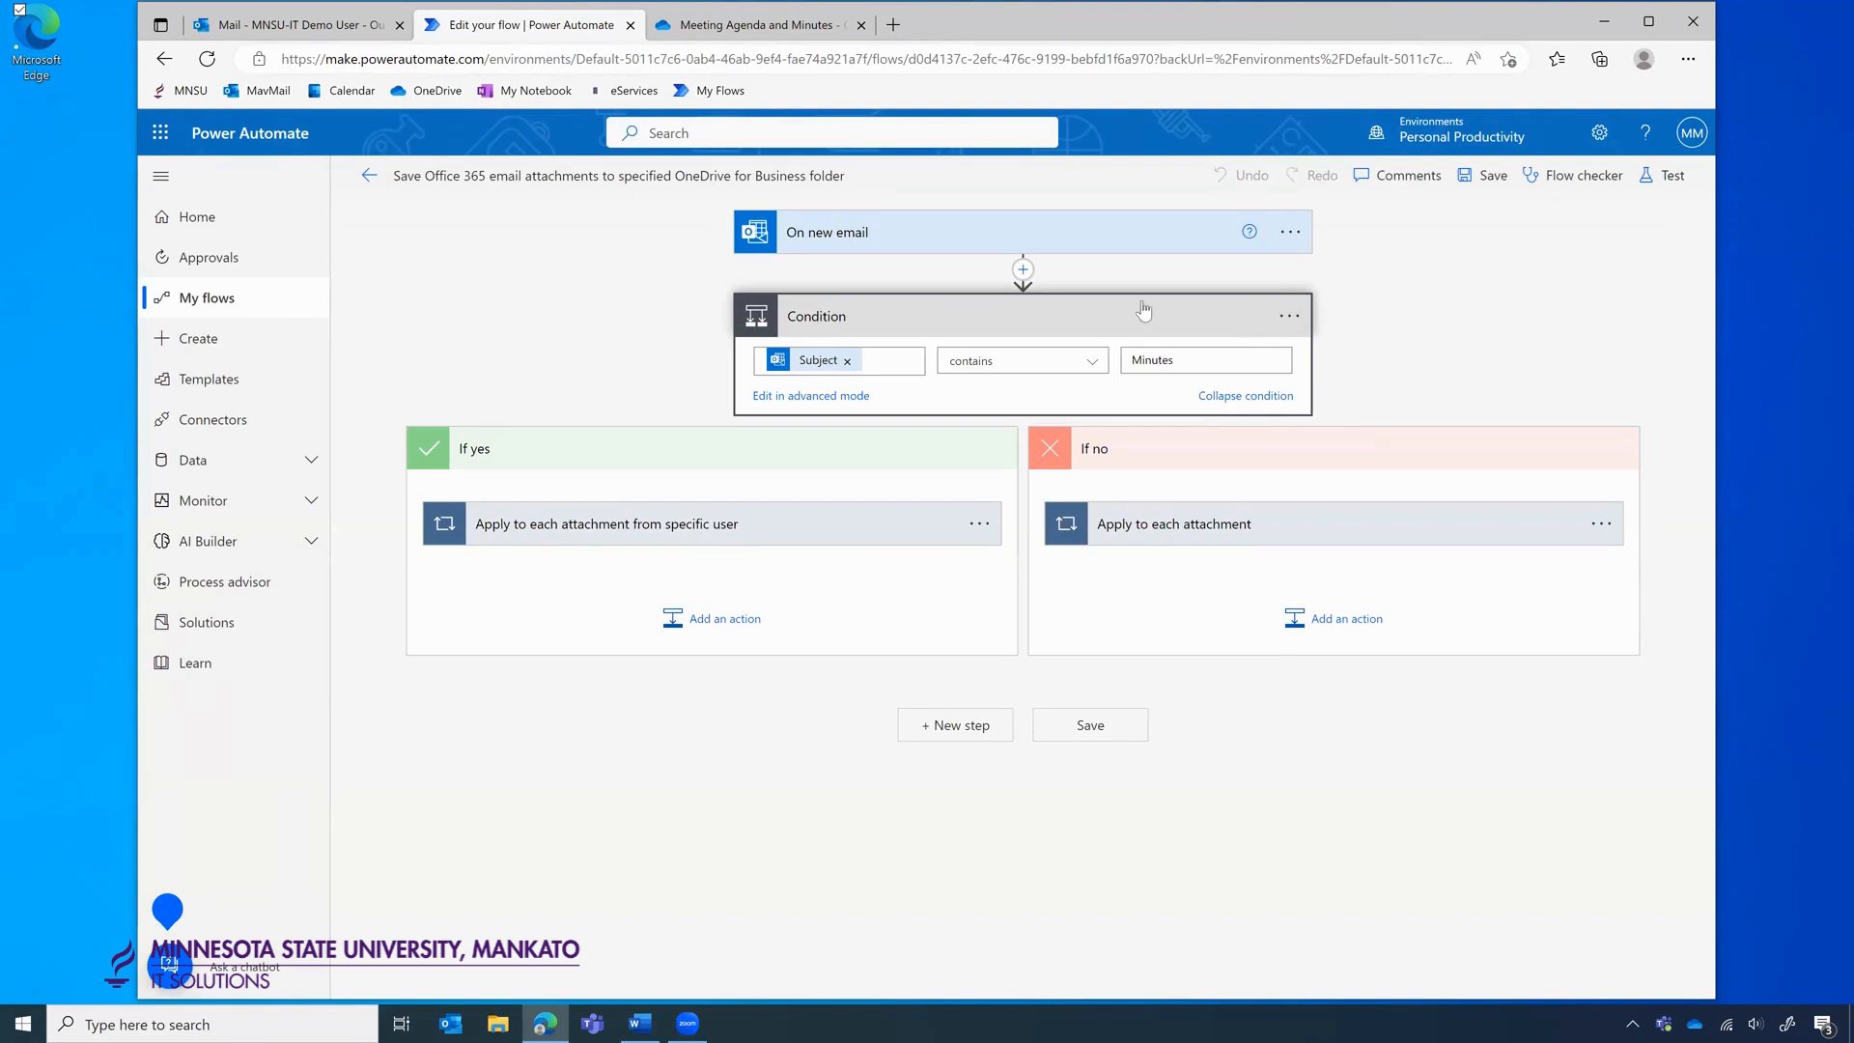
left_click(1024, 270)
Add a new Condition whose first row checks that the email Subject contains Minutes.
type("condition")
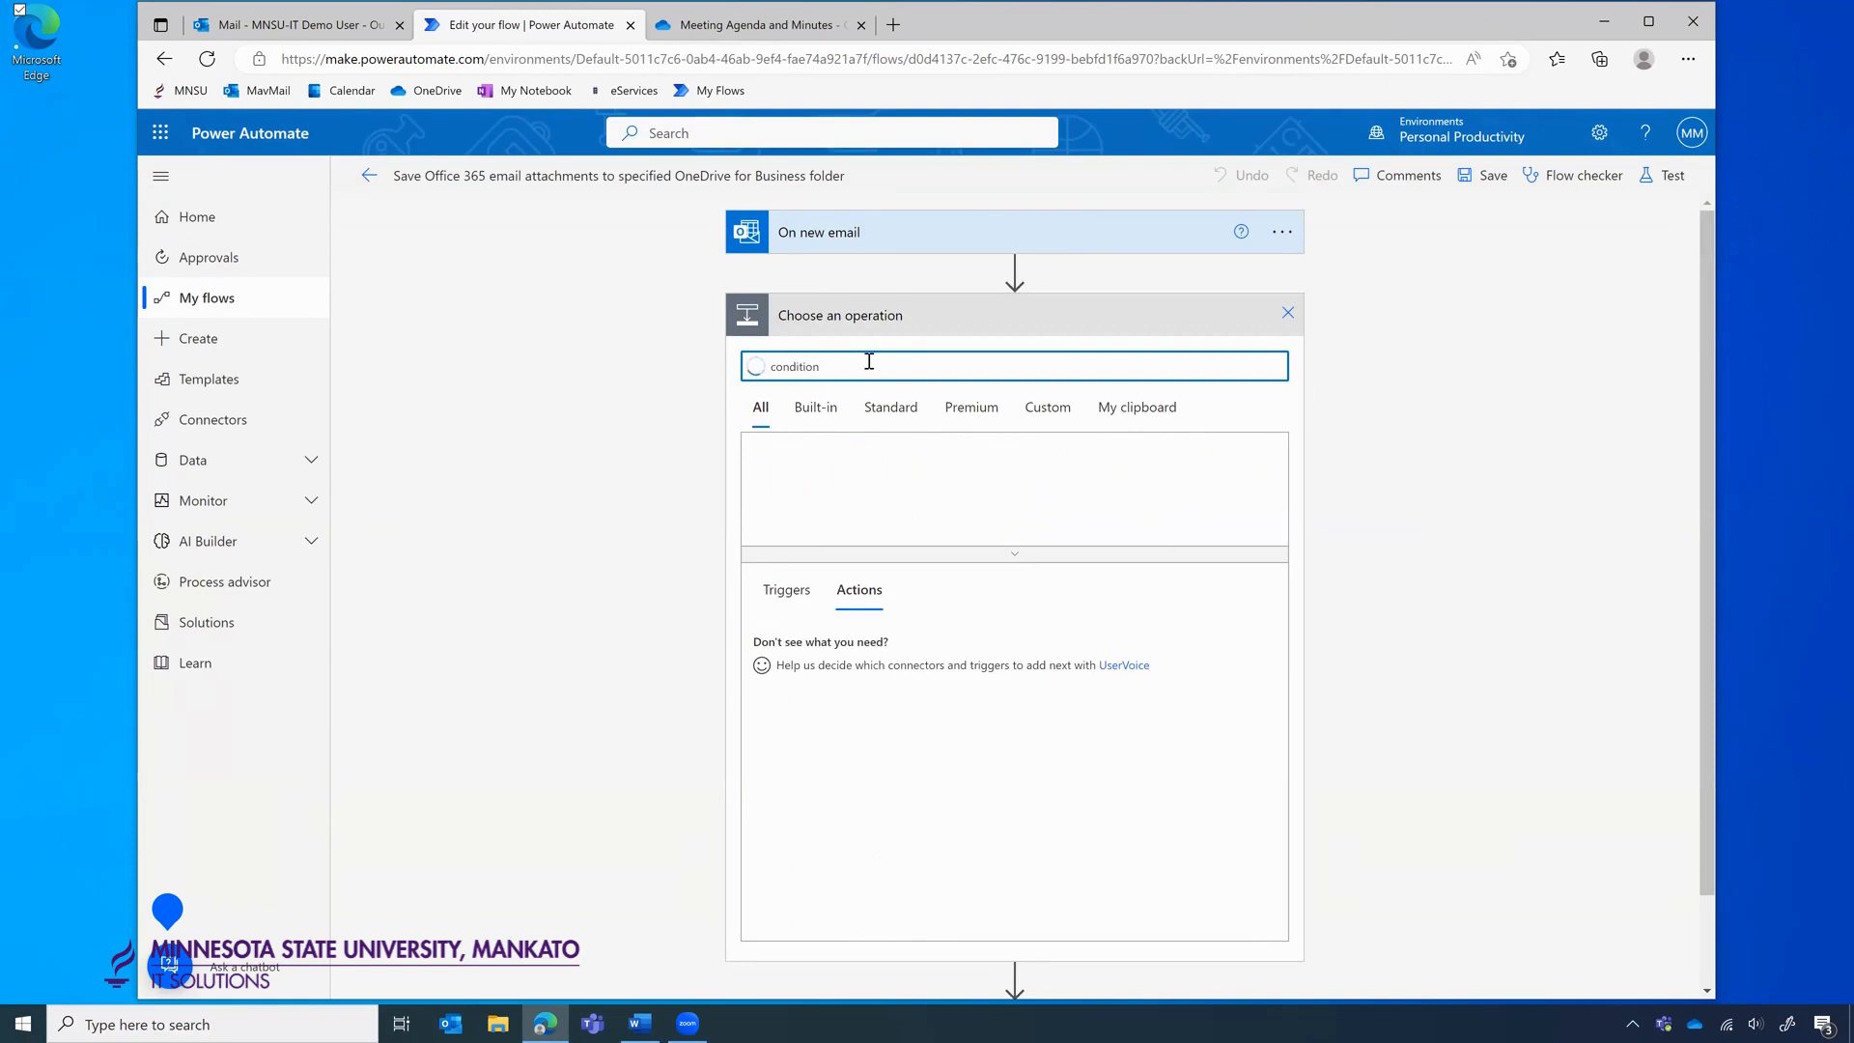
left_click(811, 642)
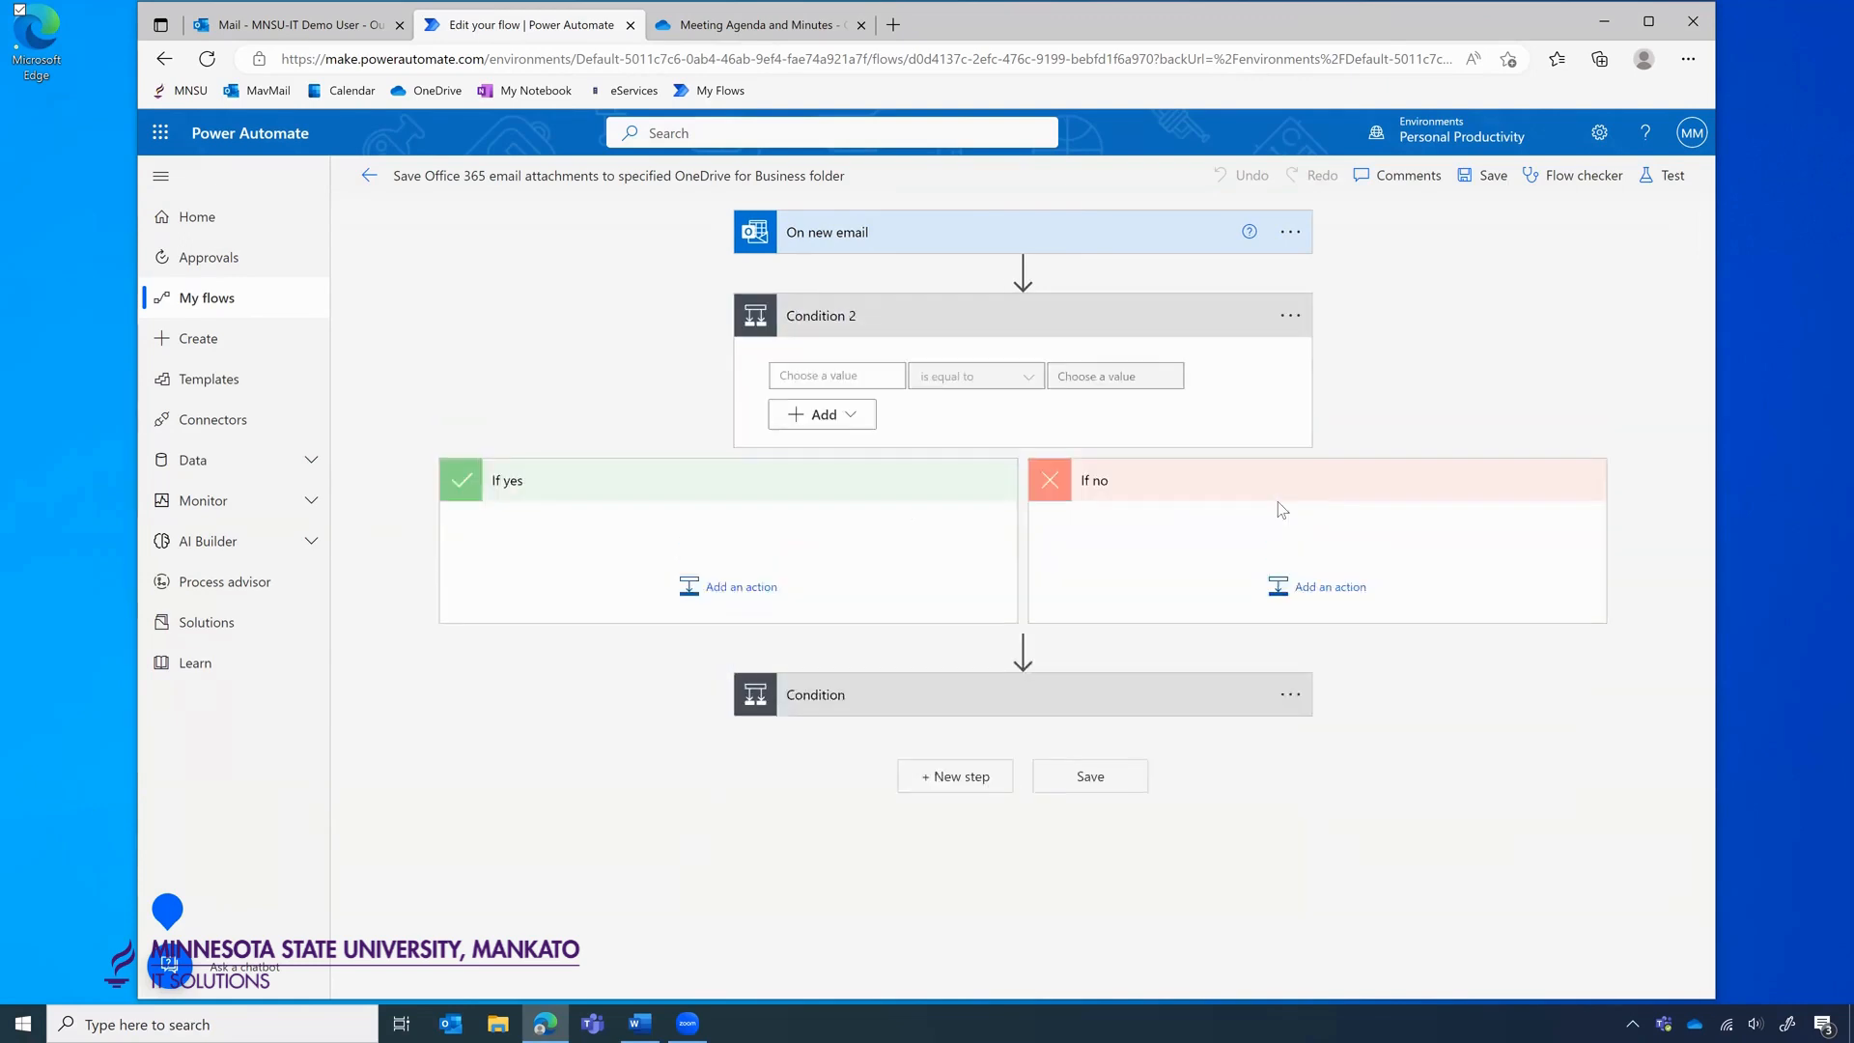
left_click(849, 382)
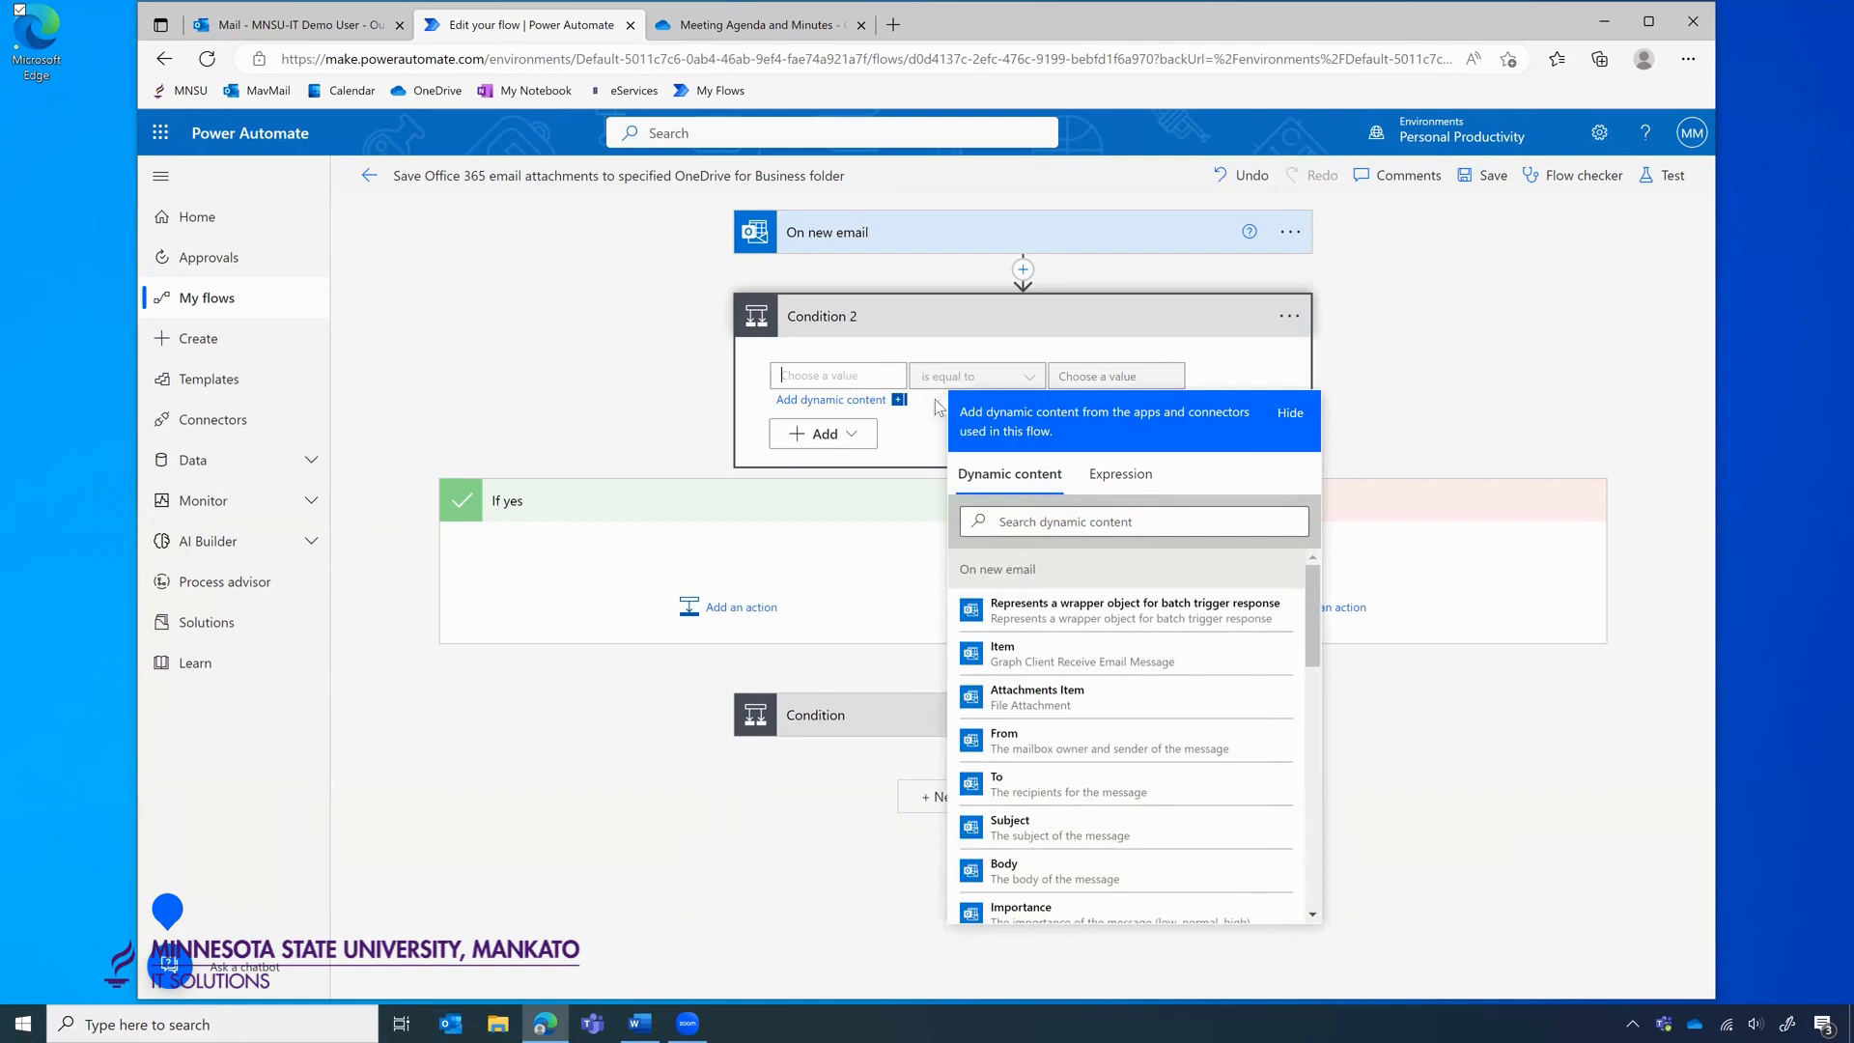
left_click(1343, 384)
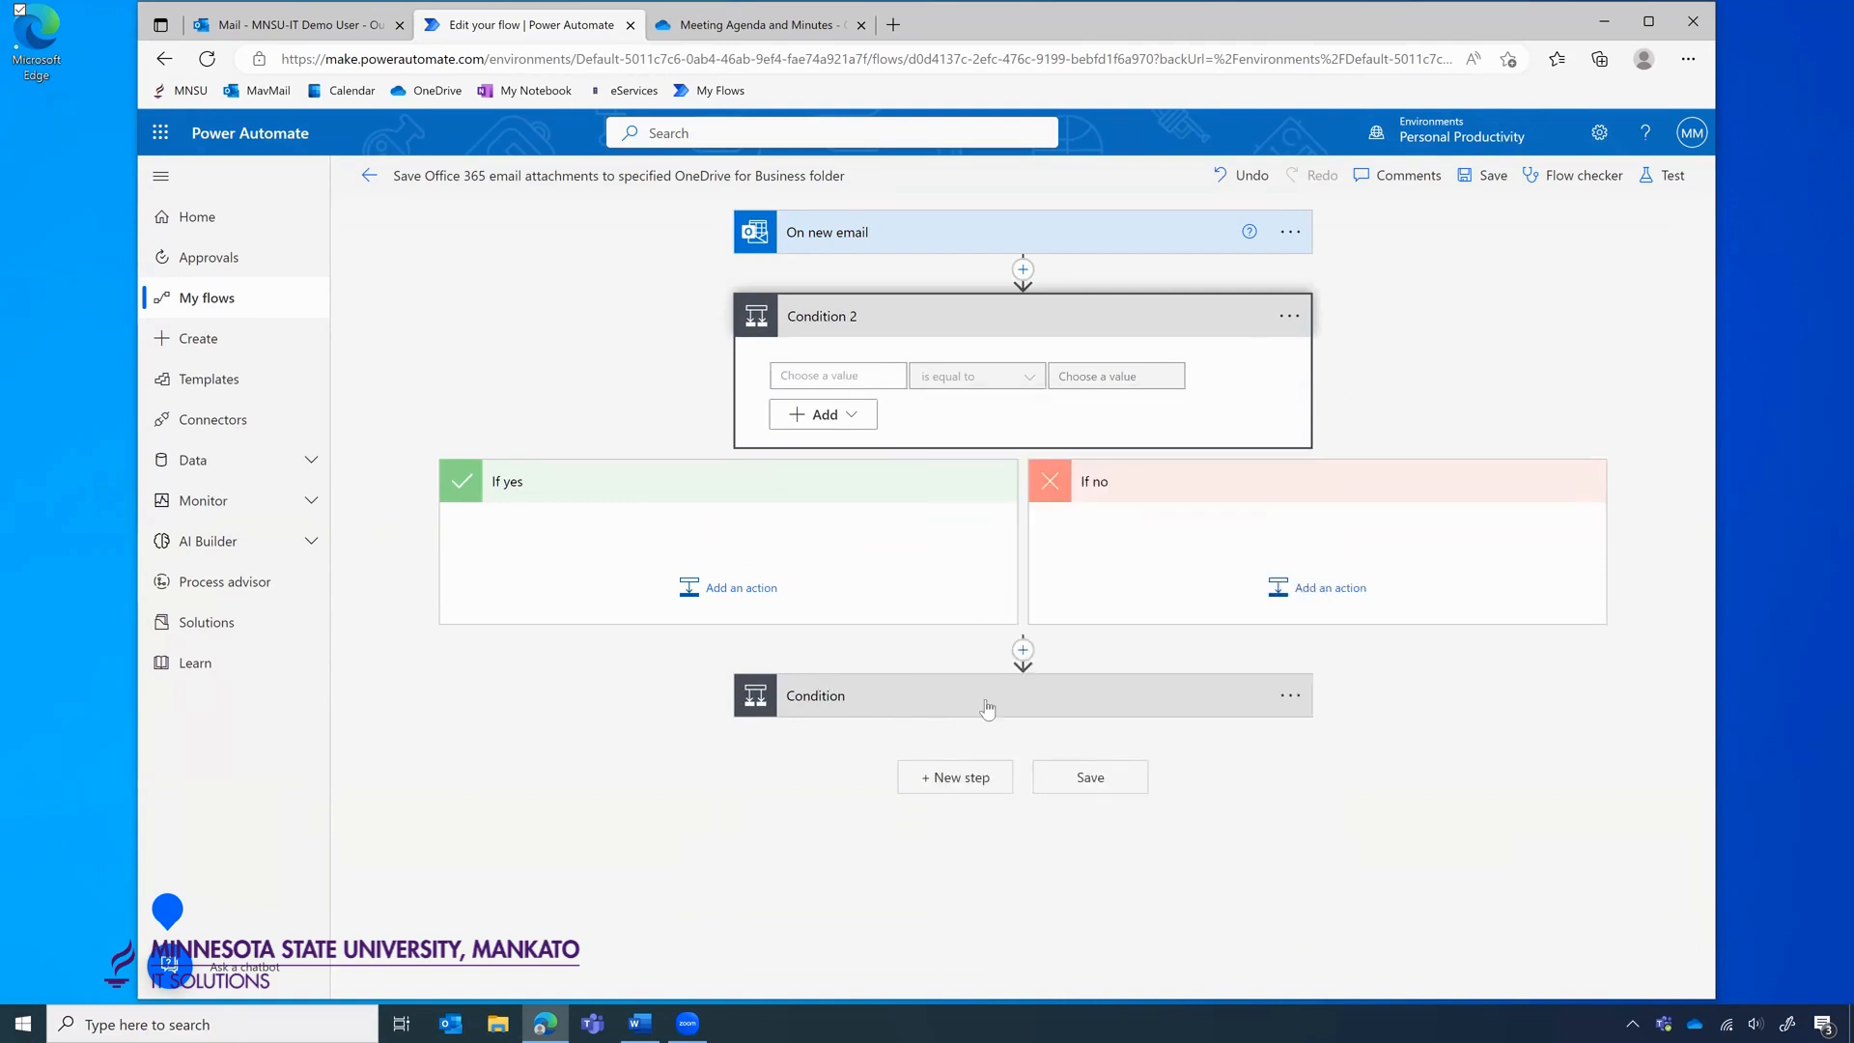
left_click(817, 373)
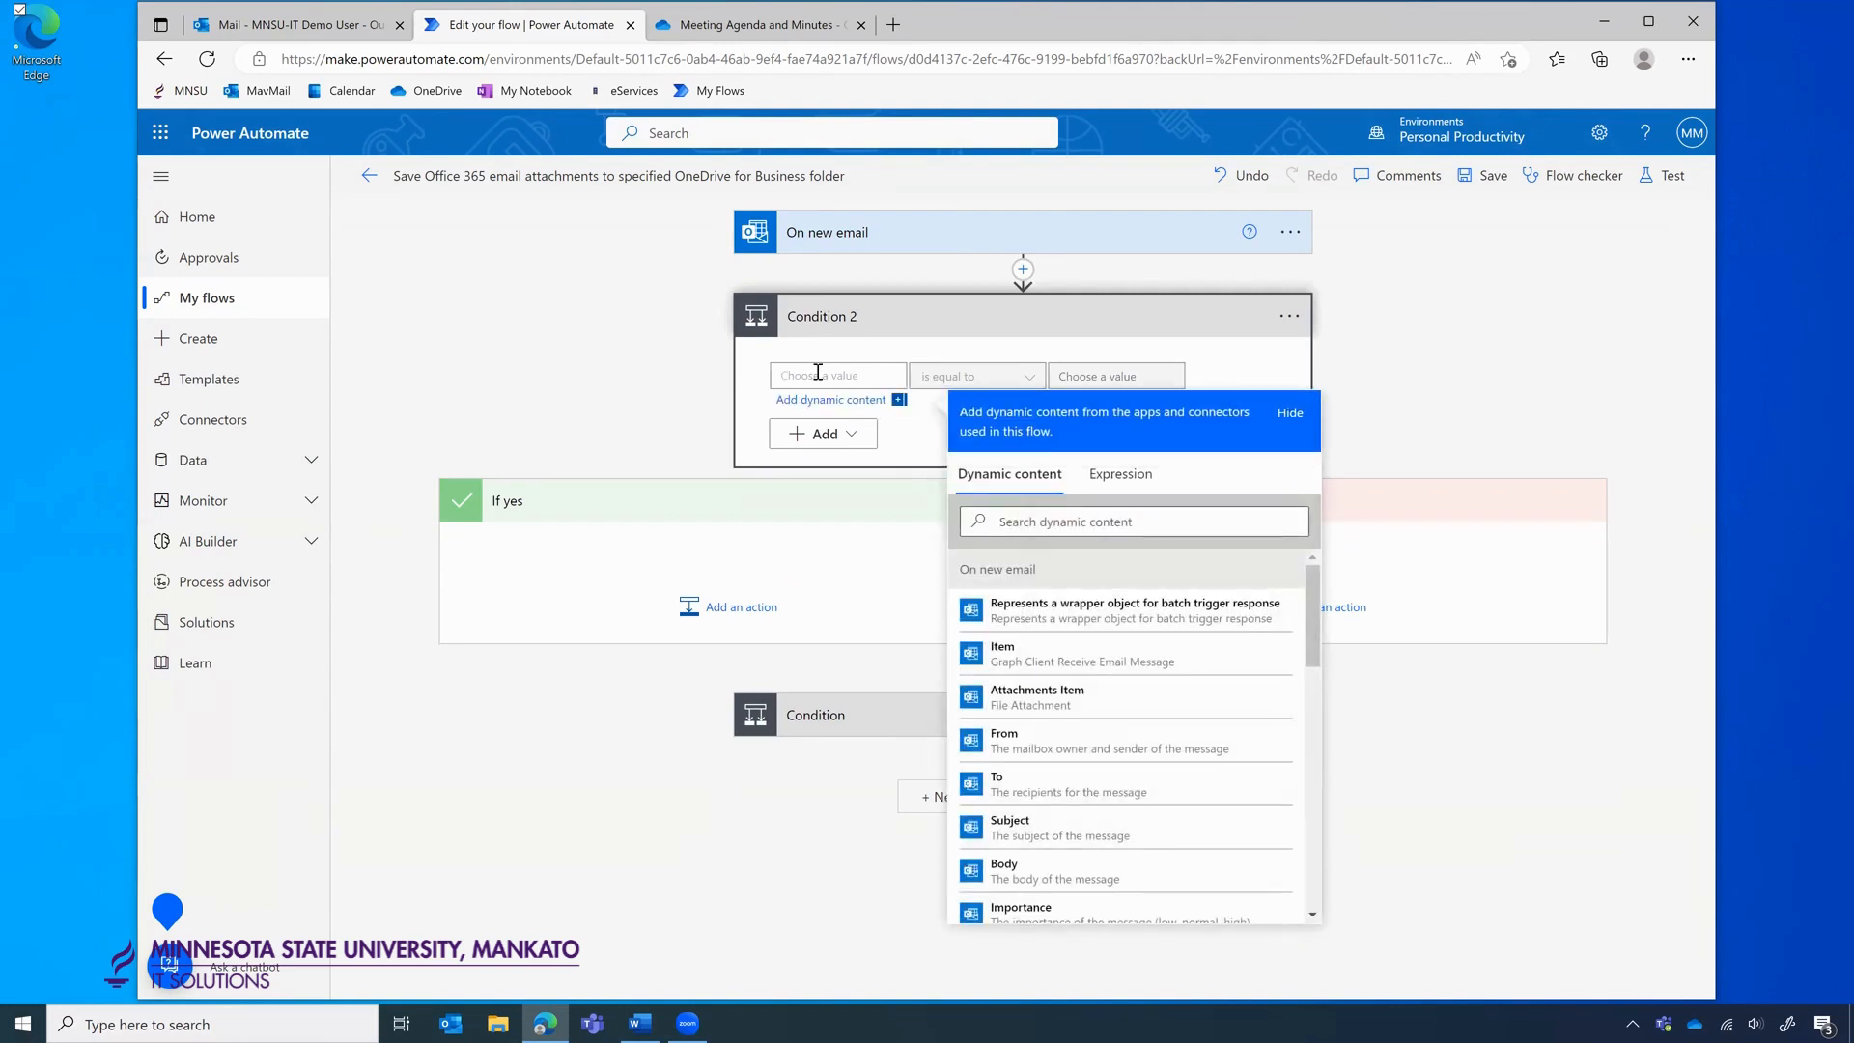
left_click(1051, 823)
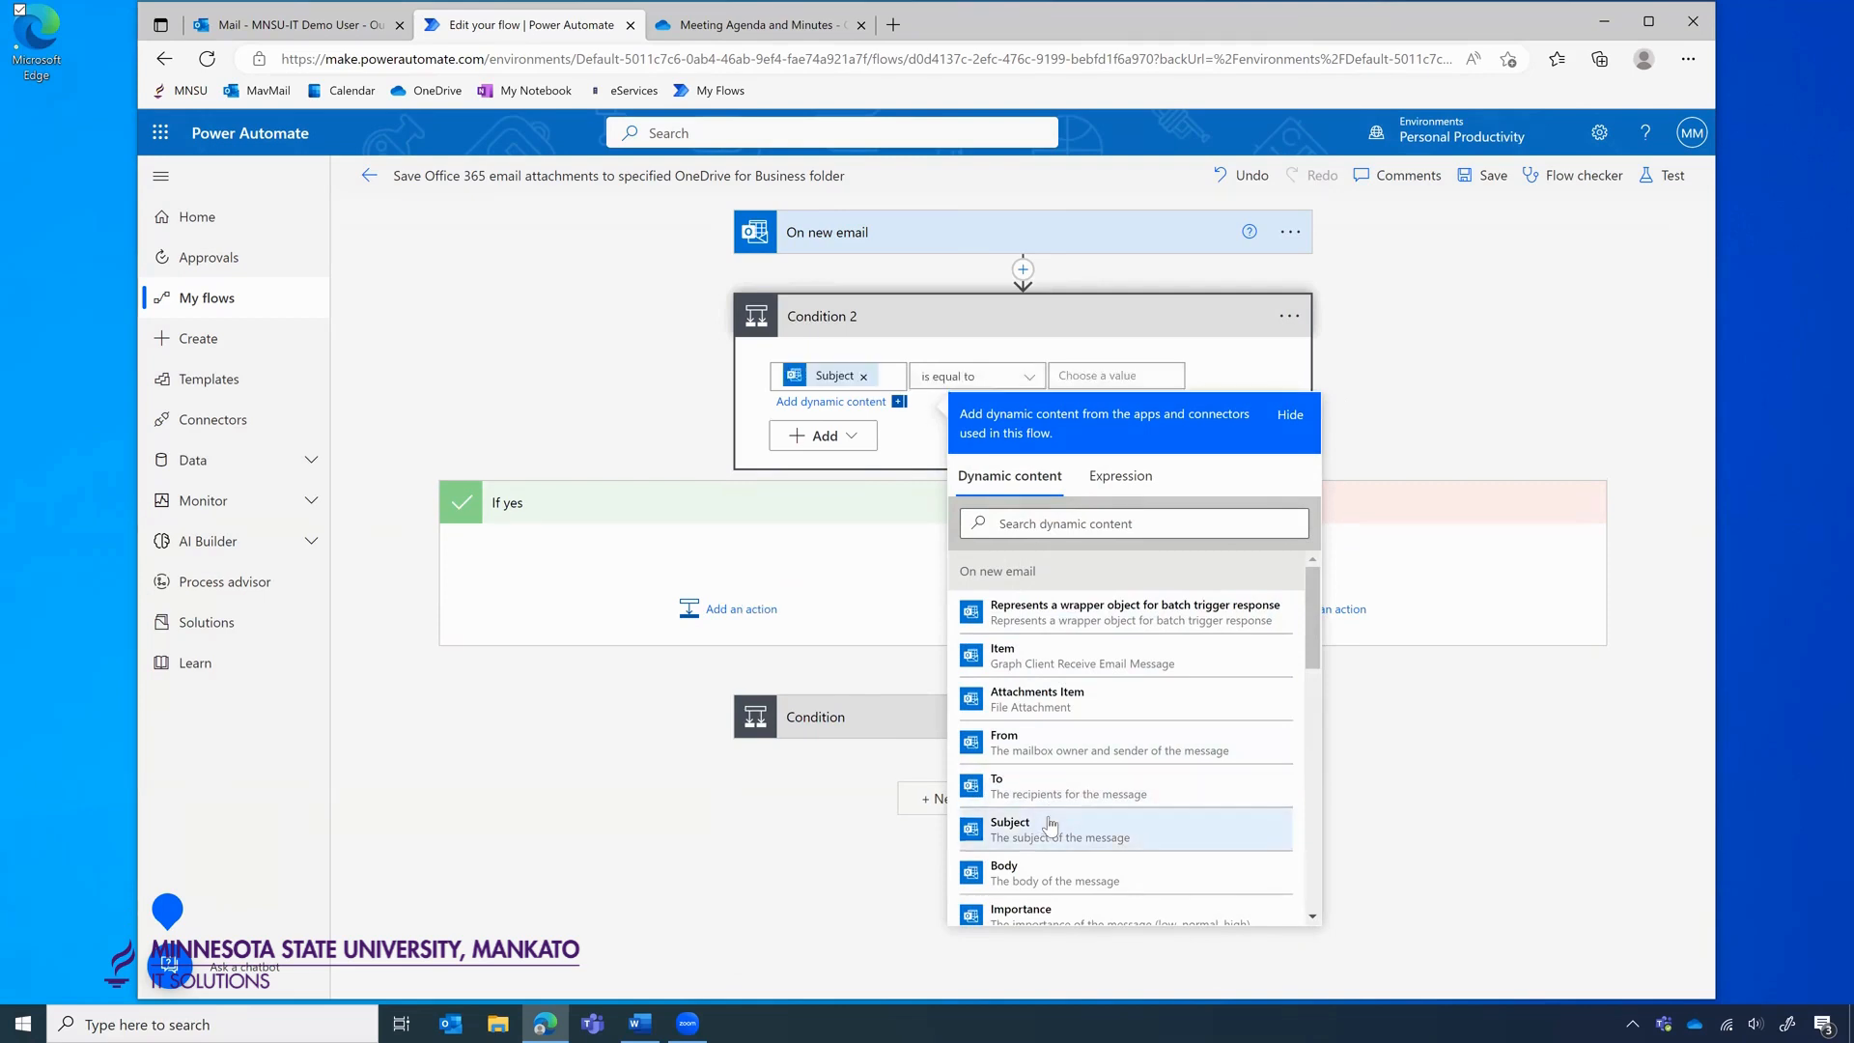
left_click(971, 376)
left_click(975, 405)
left_click(1099, 378)
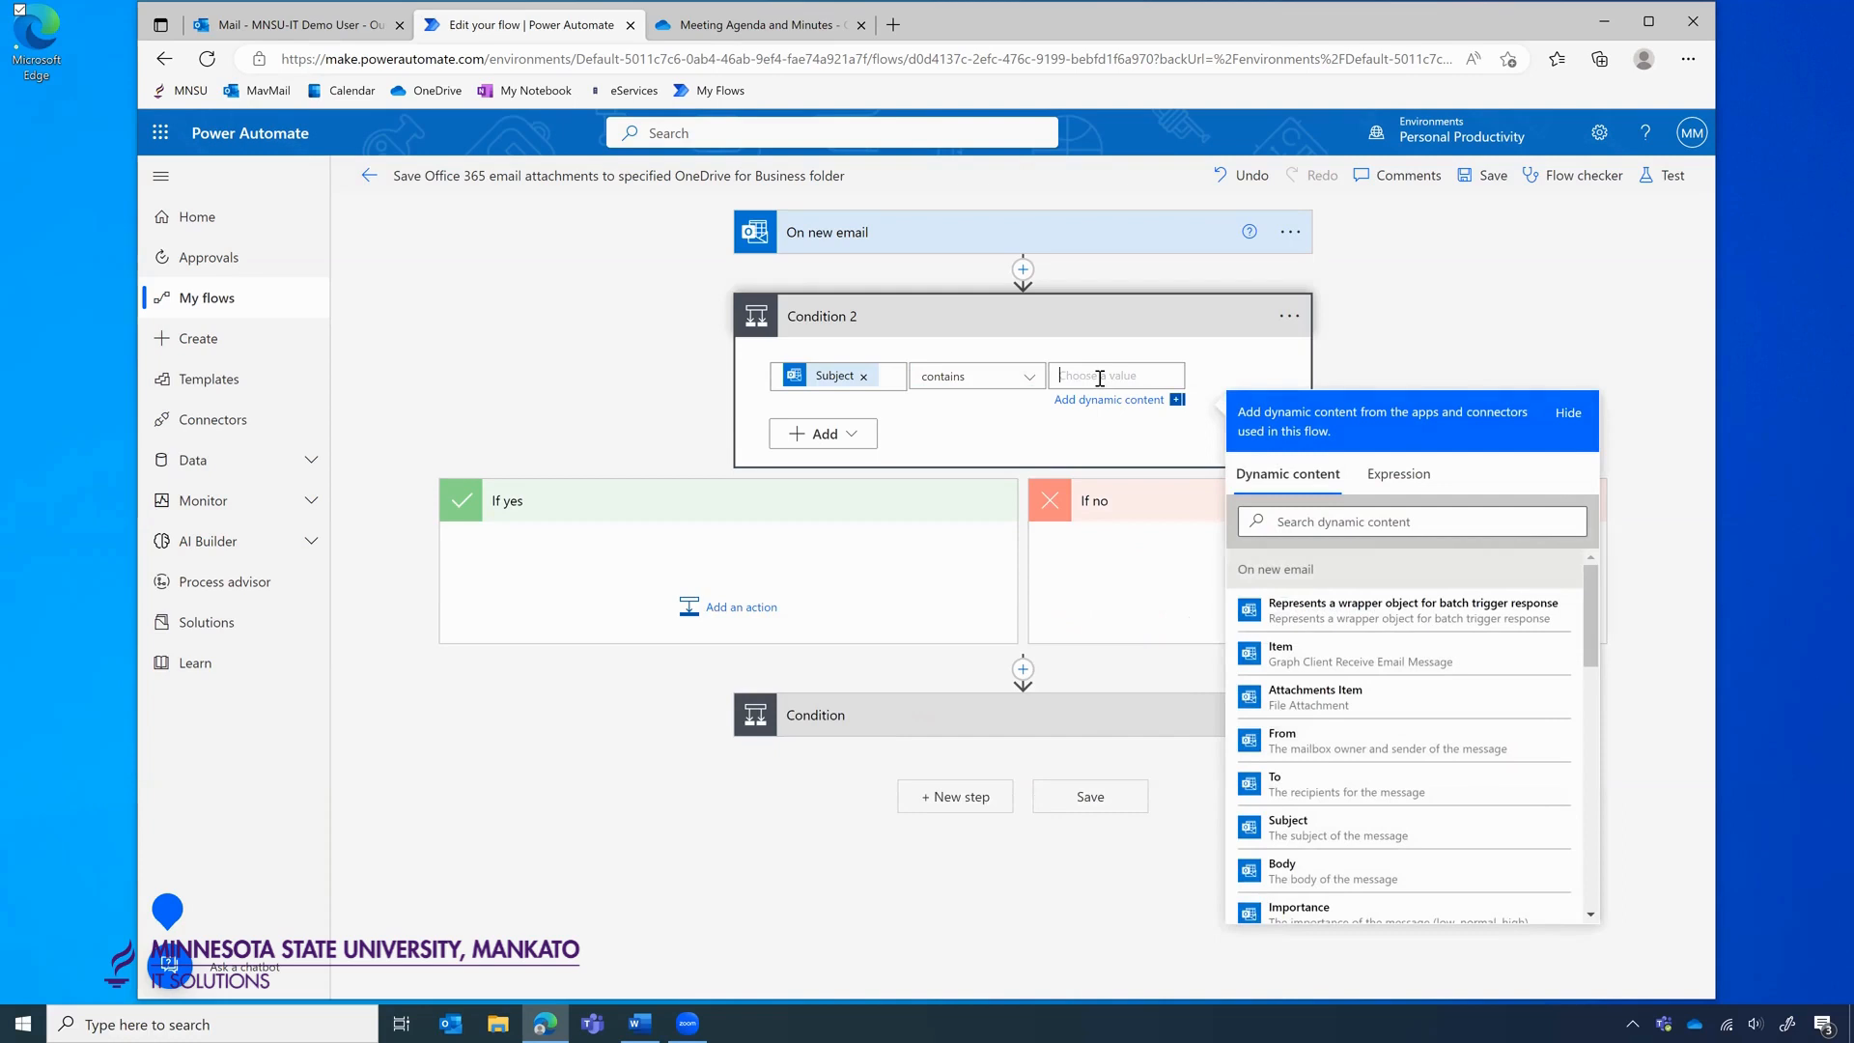
type("Minutes")
Add a second Or-joined row checking that the Subject contains Agenda.
left_click(857, 433)
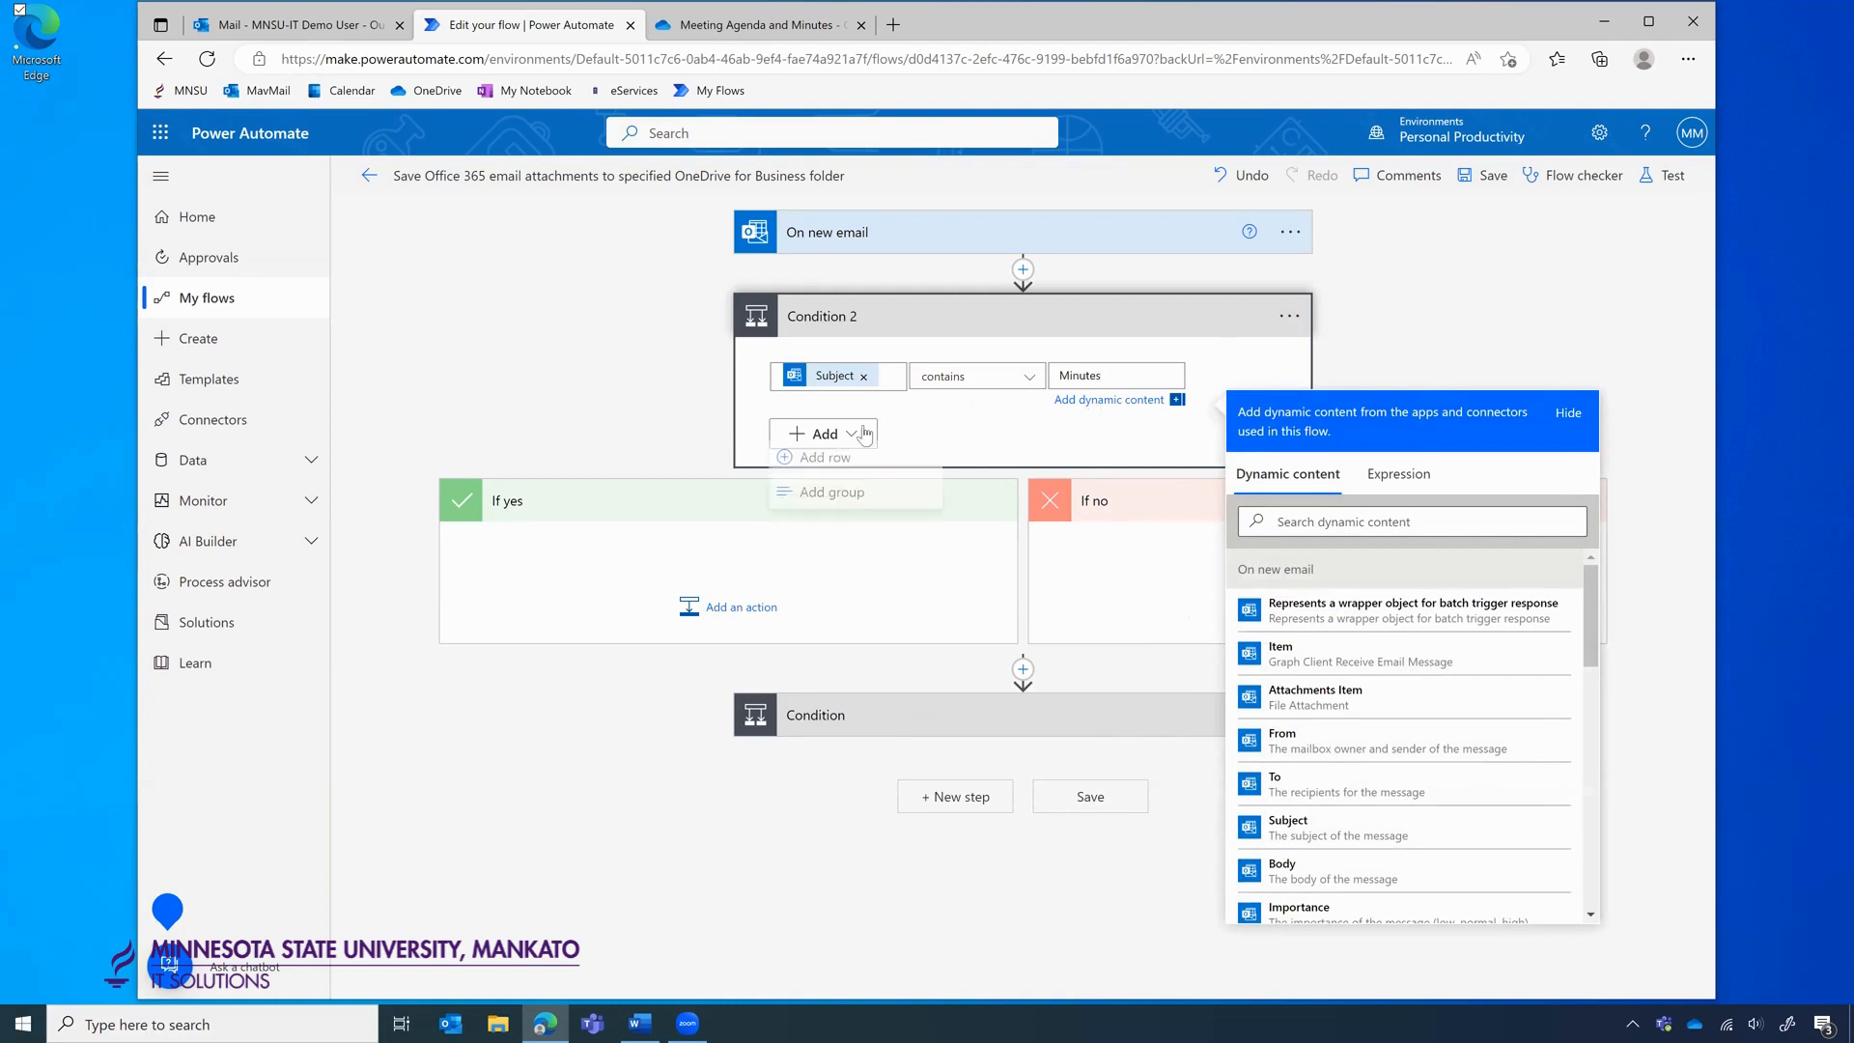
left_click(827, 450)
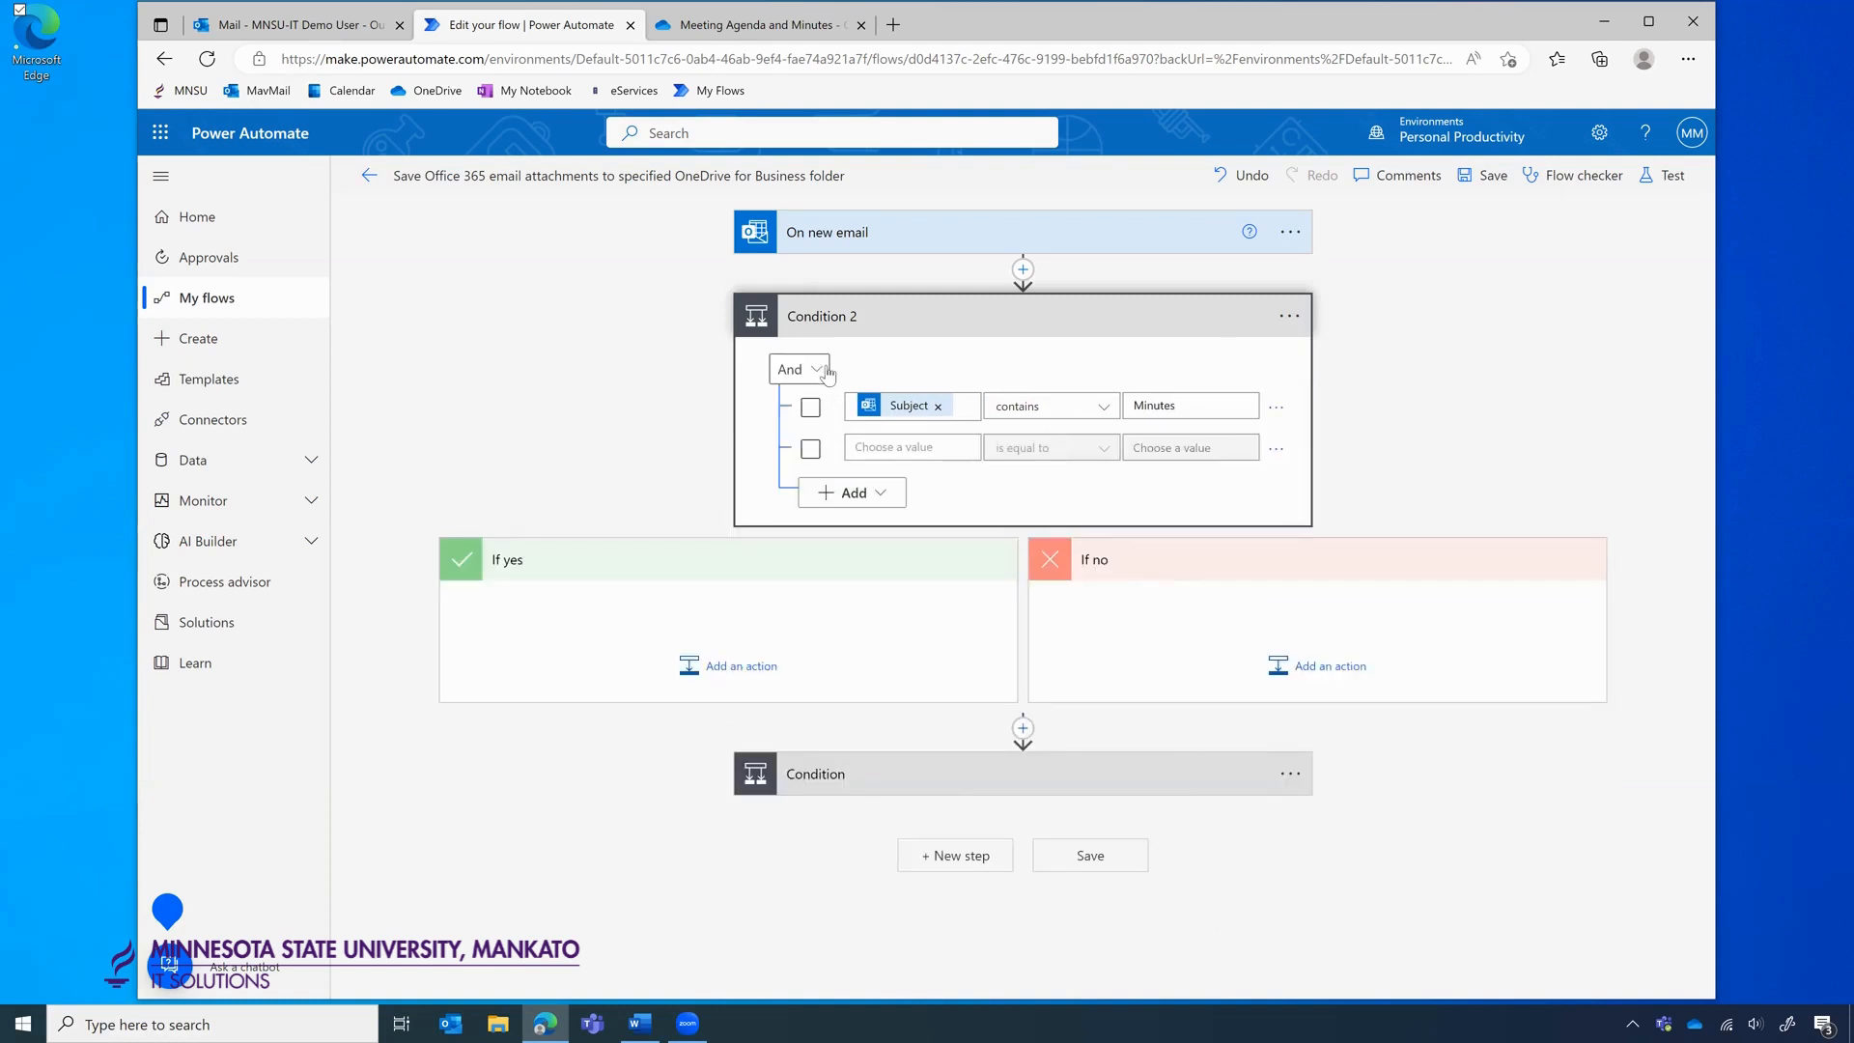
left_click(800, 369)
left_click(788, 437)
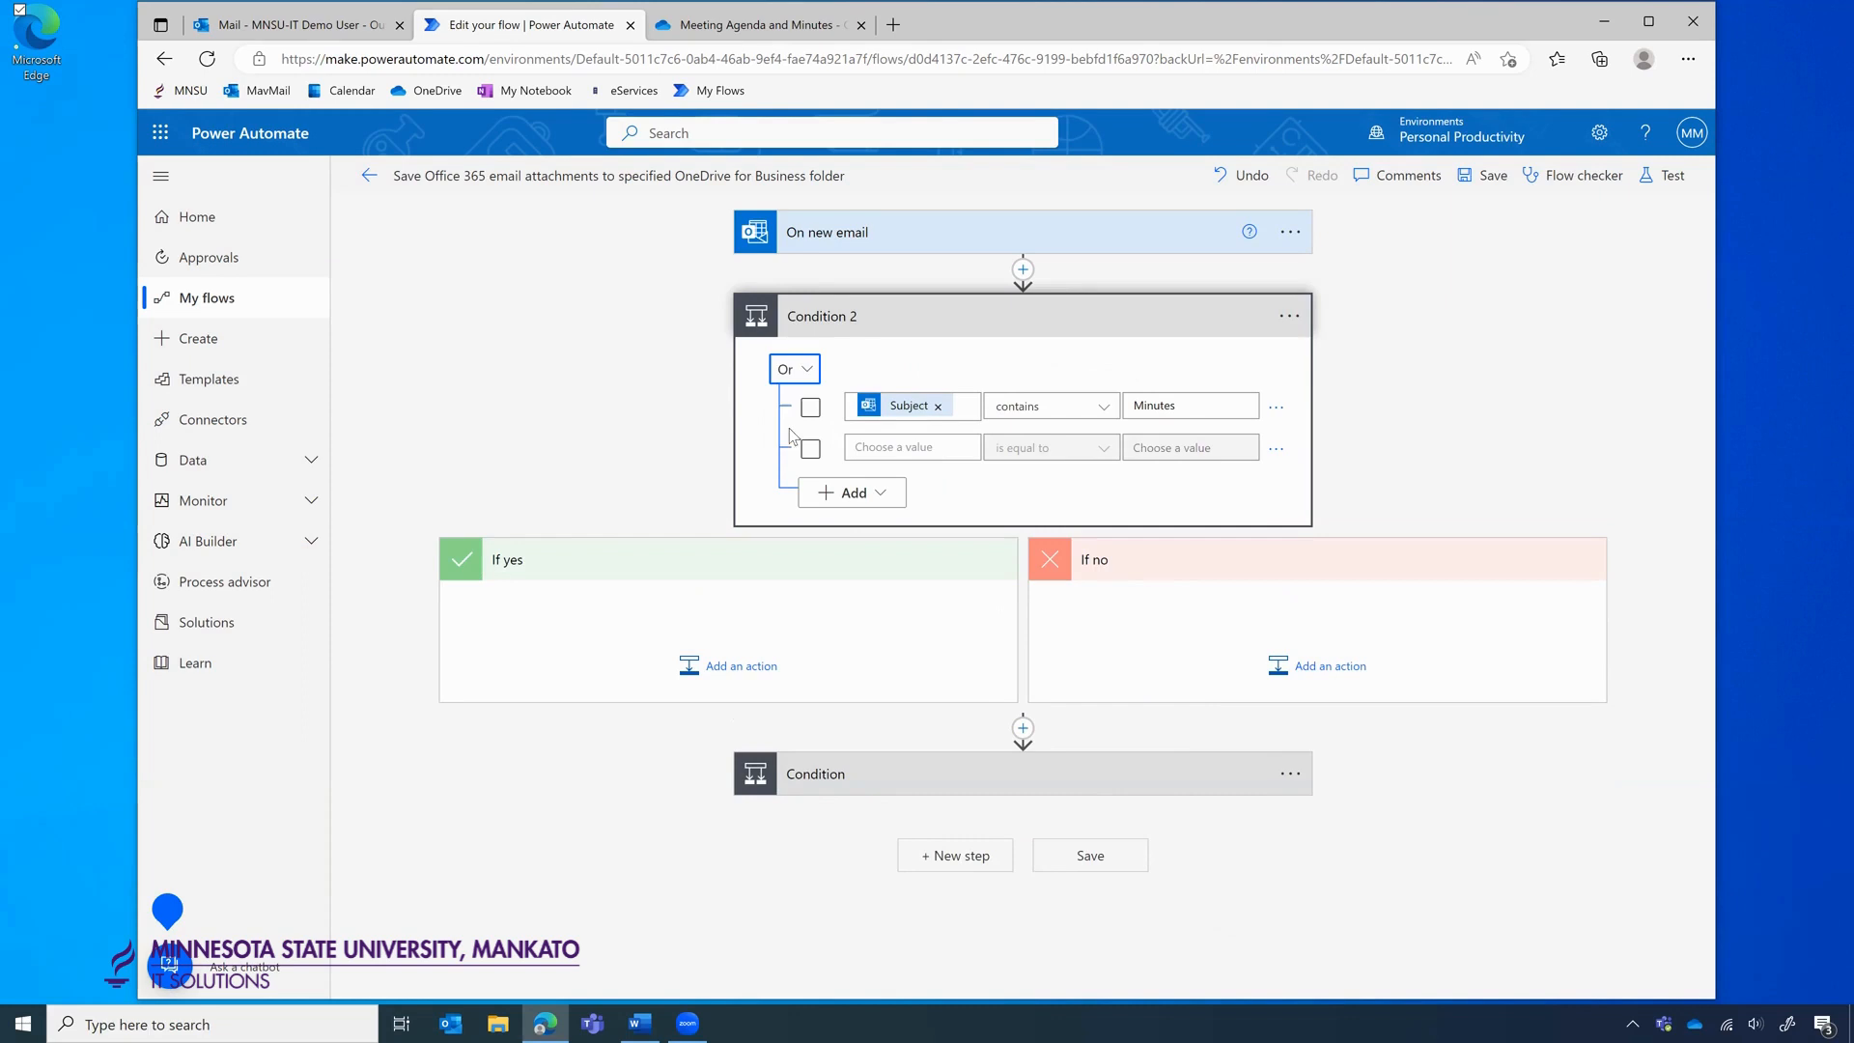
left_click(911, 449)
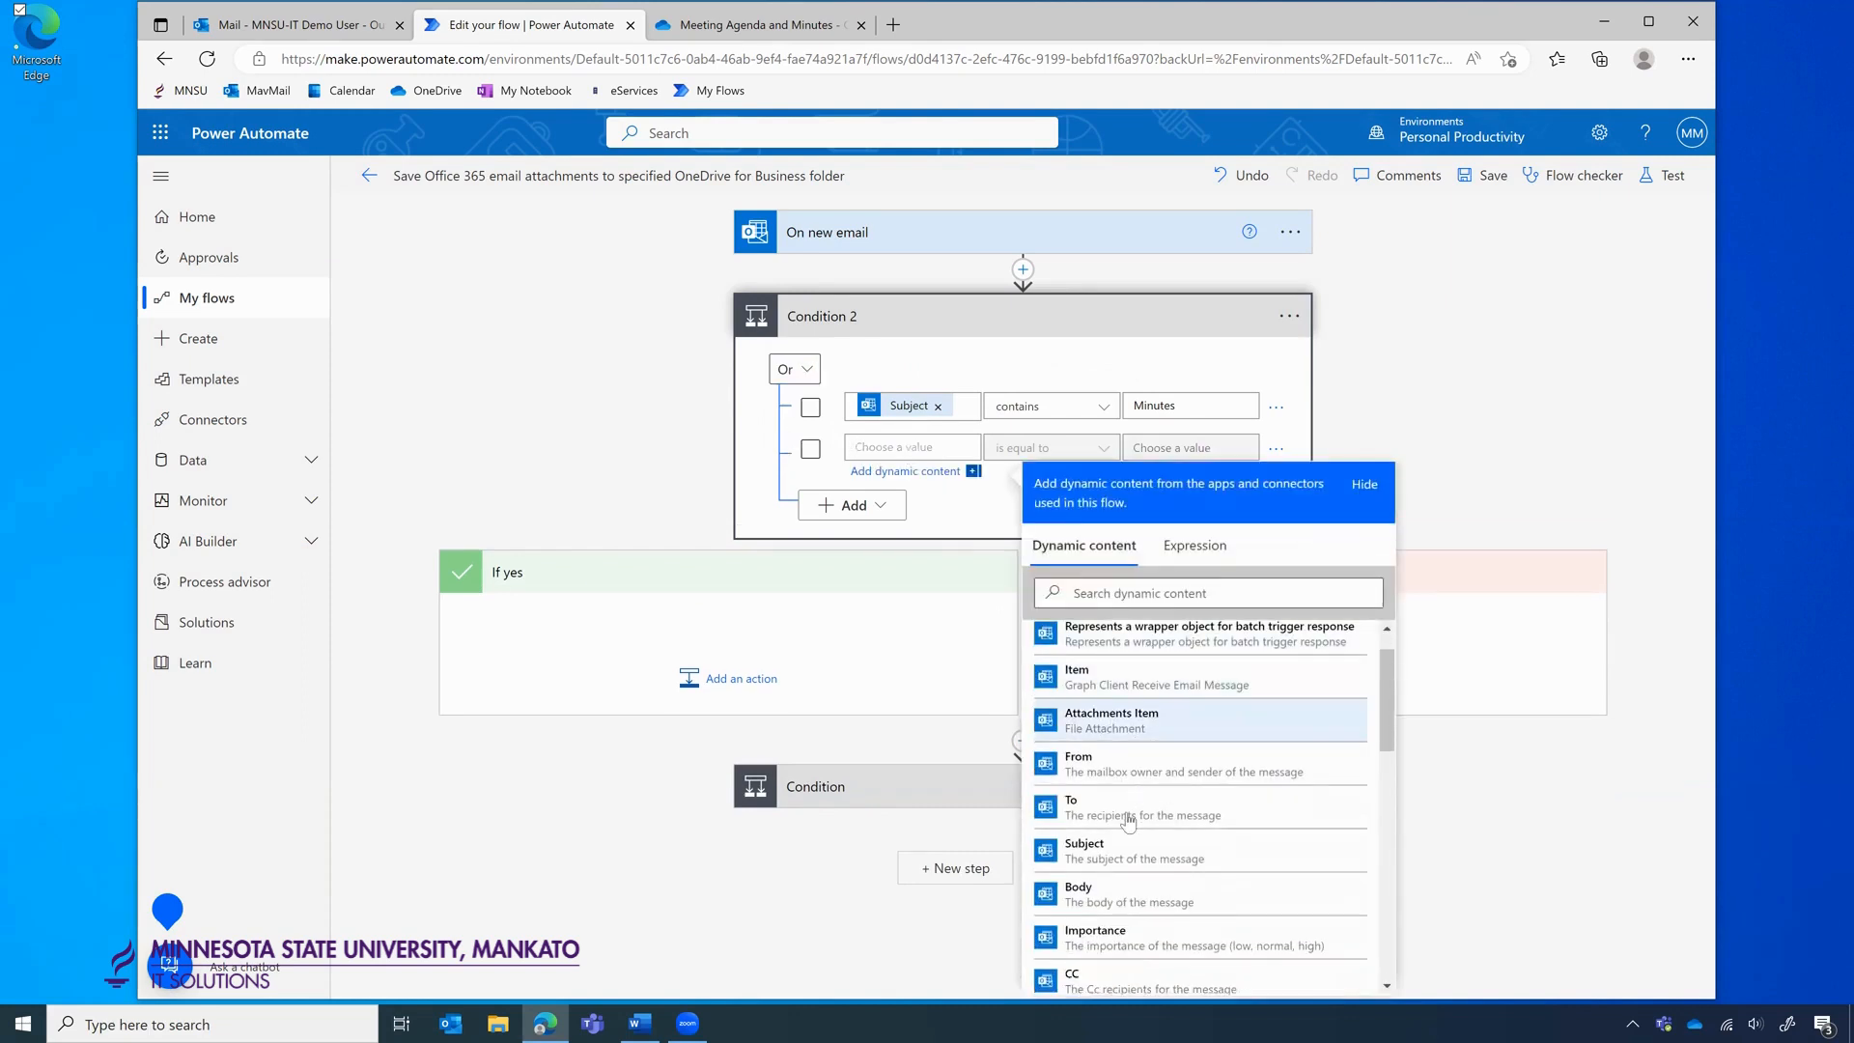
left_click(1130, 850)
left_click(1079, 452)
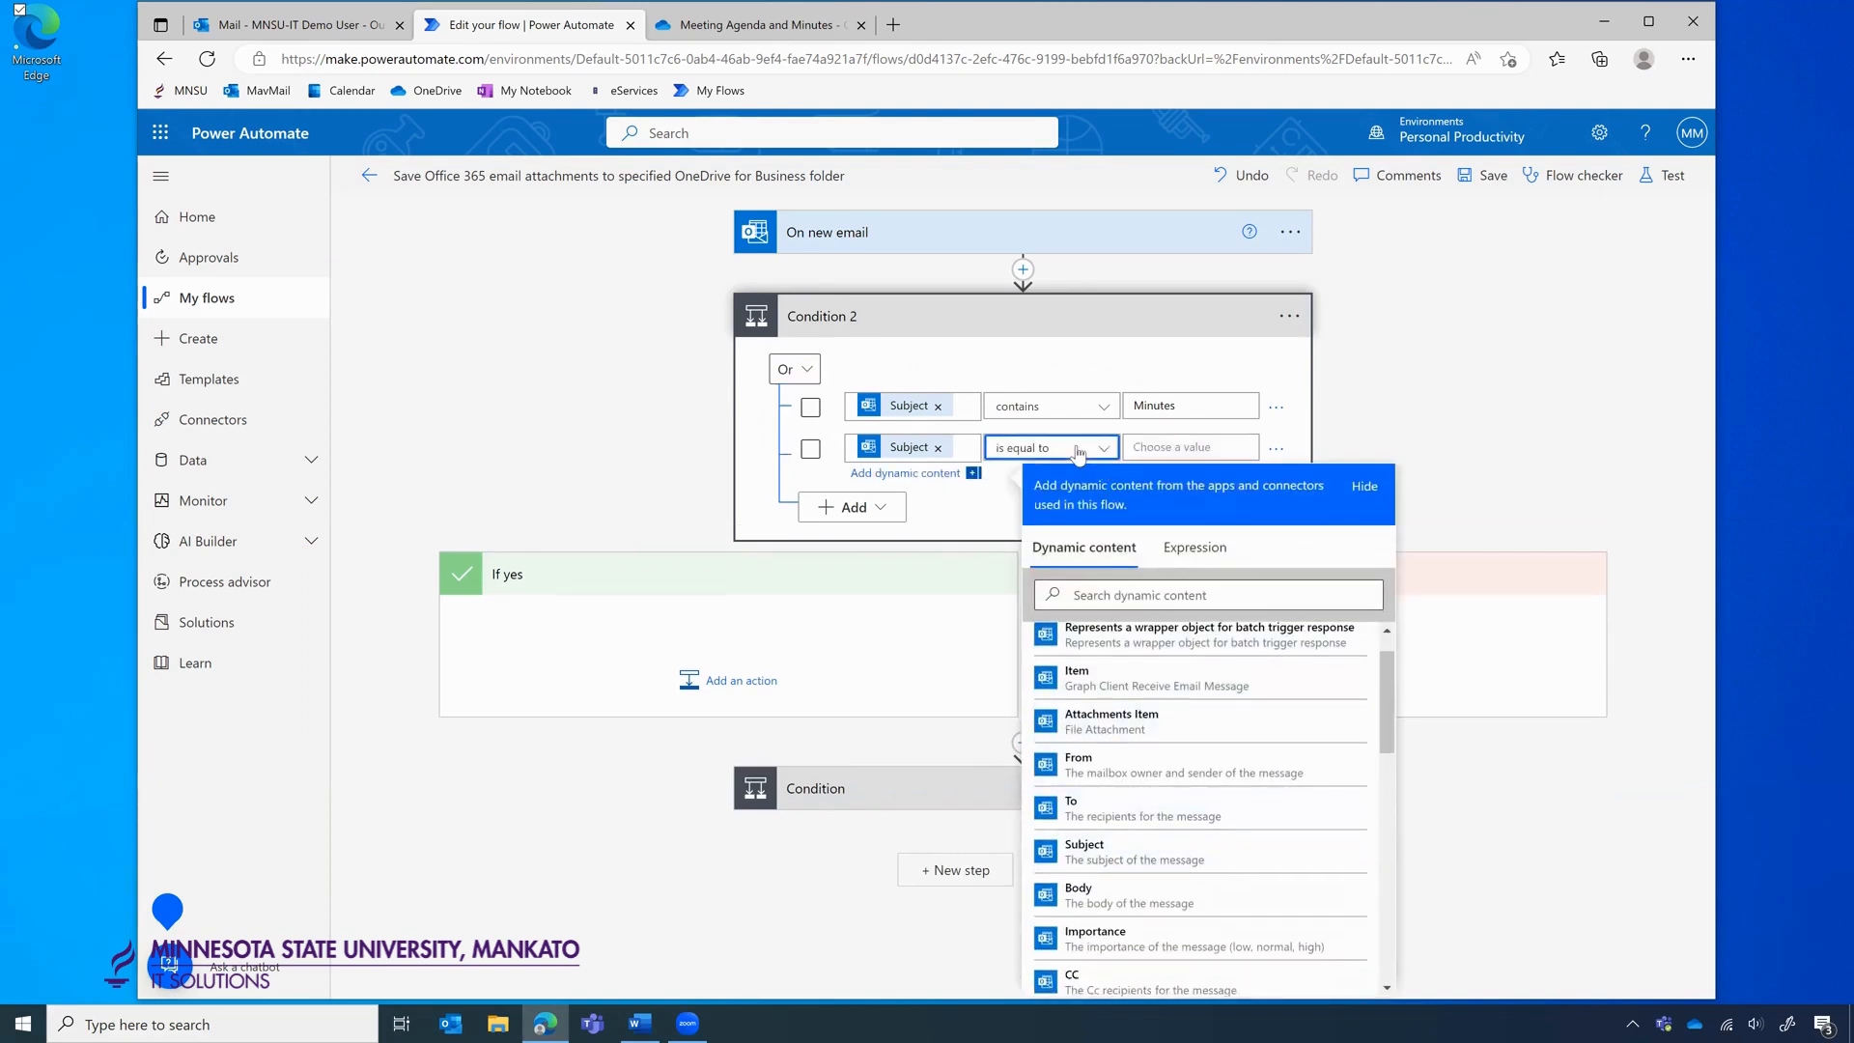
left_click(1062, 477)
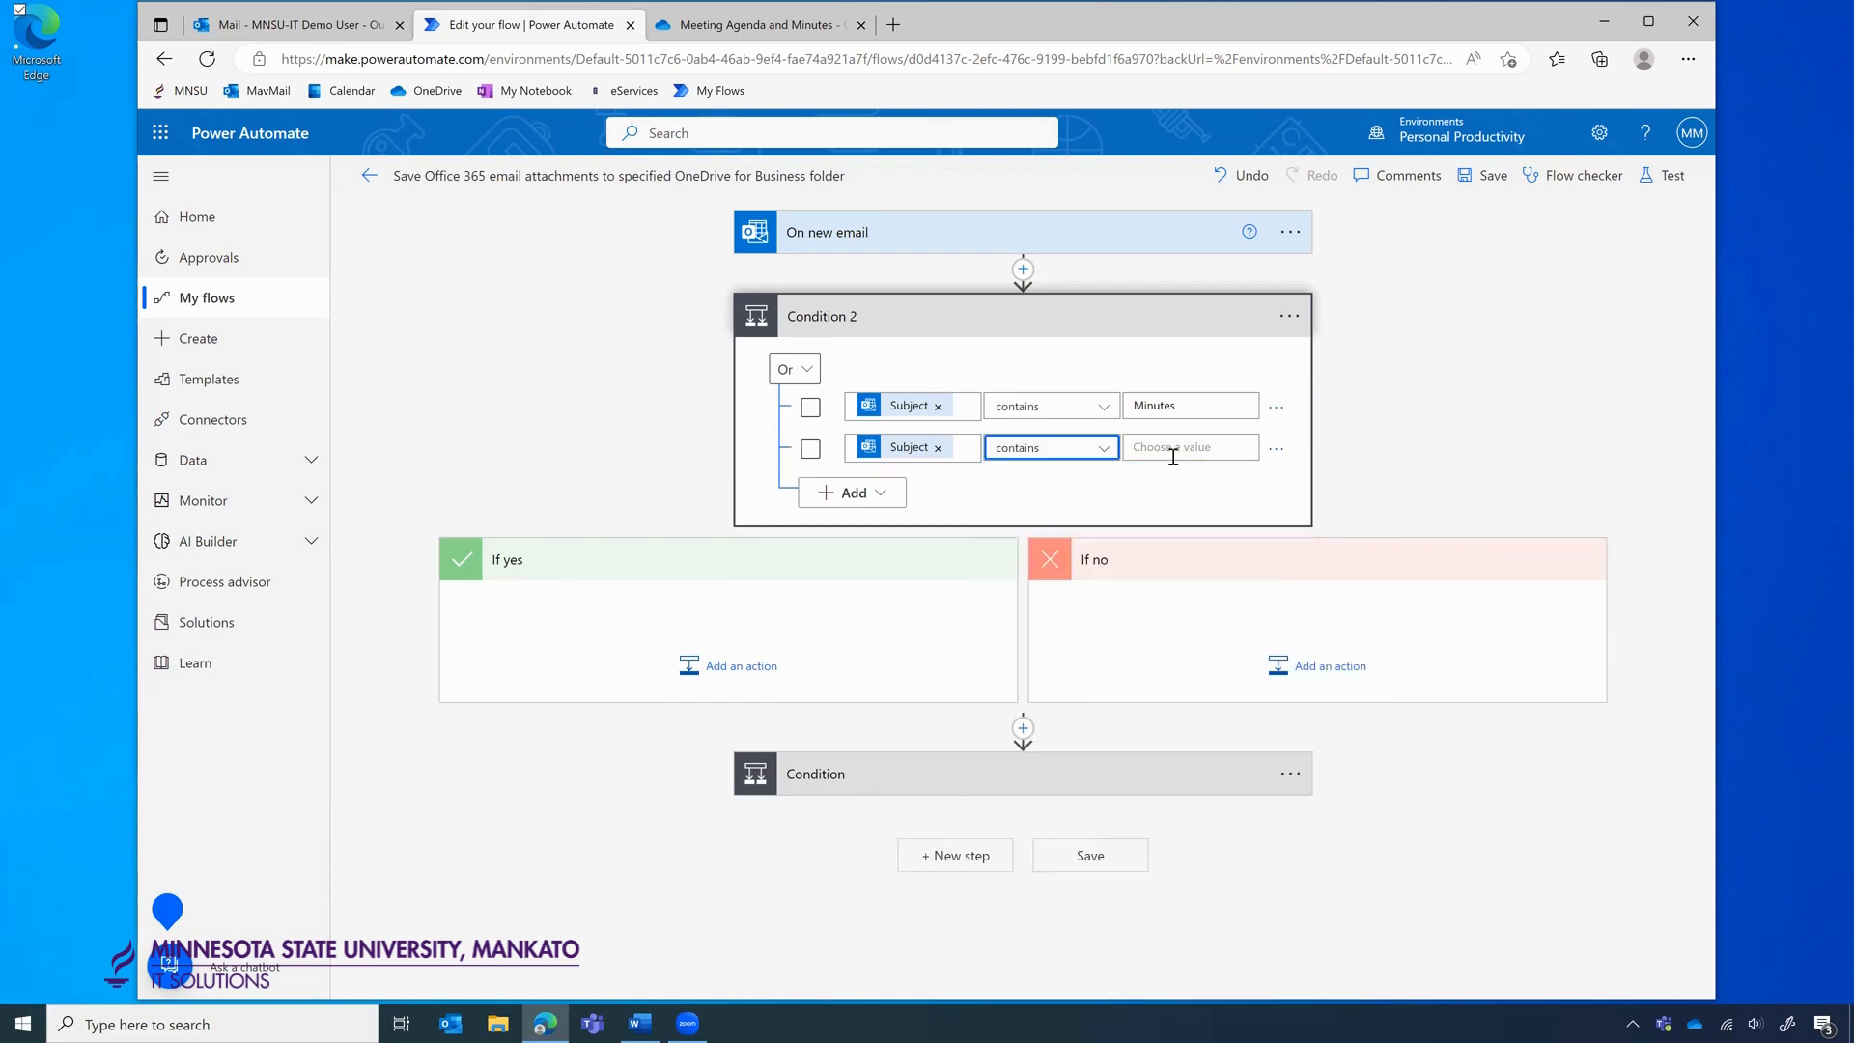
left_click(1175, 449)
type("Agenda")
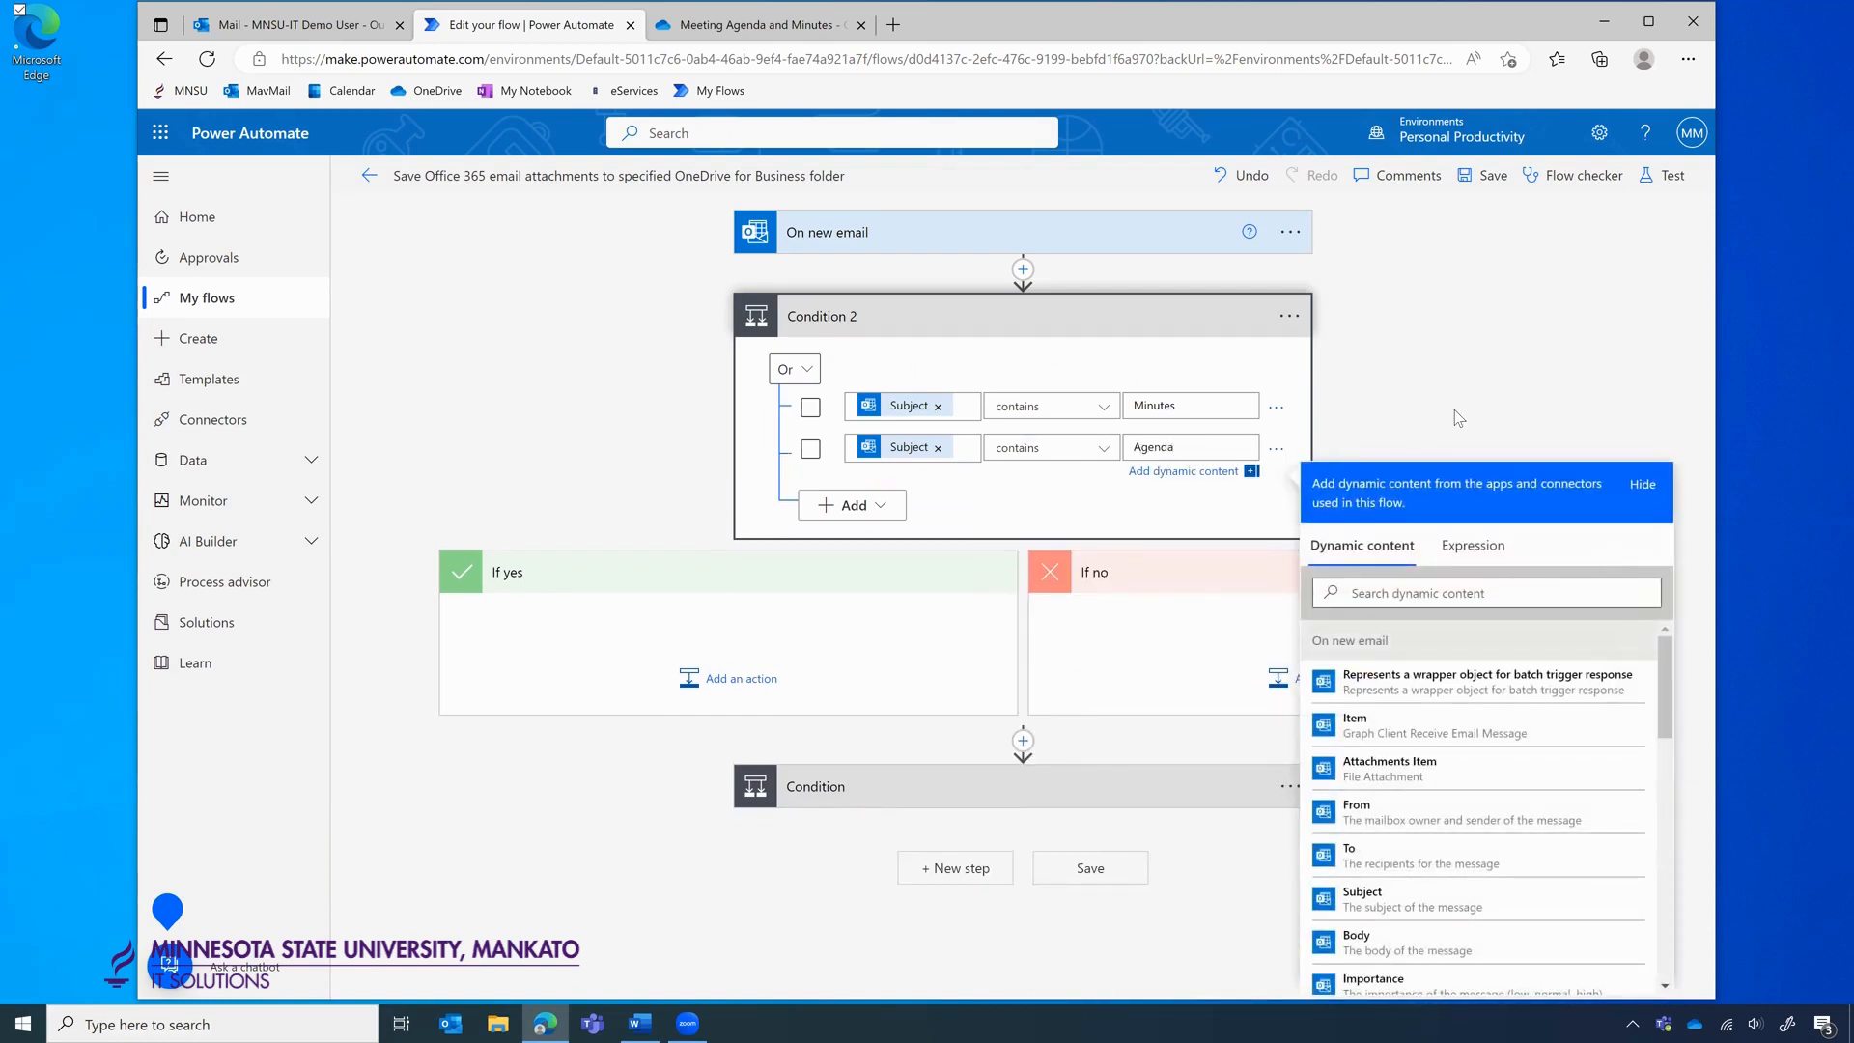
left_click(1458, 417)
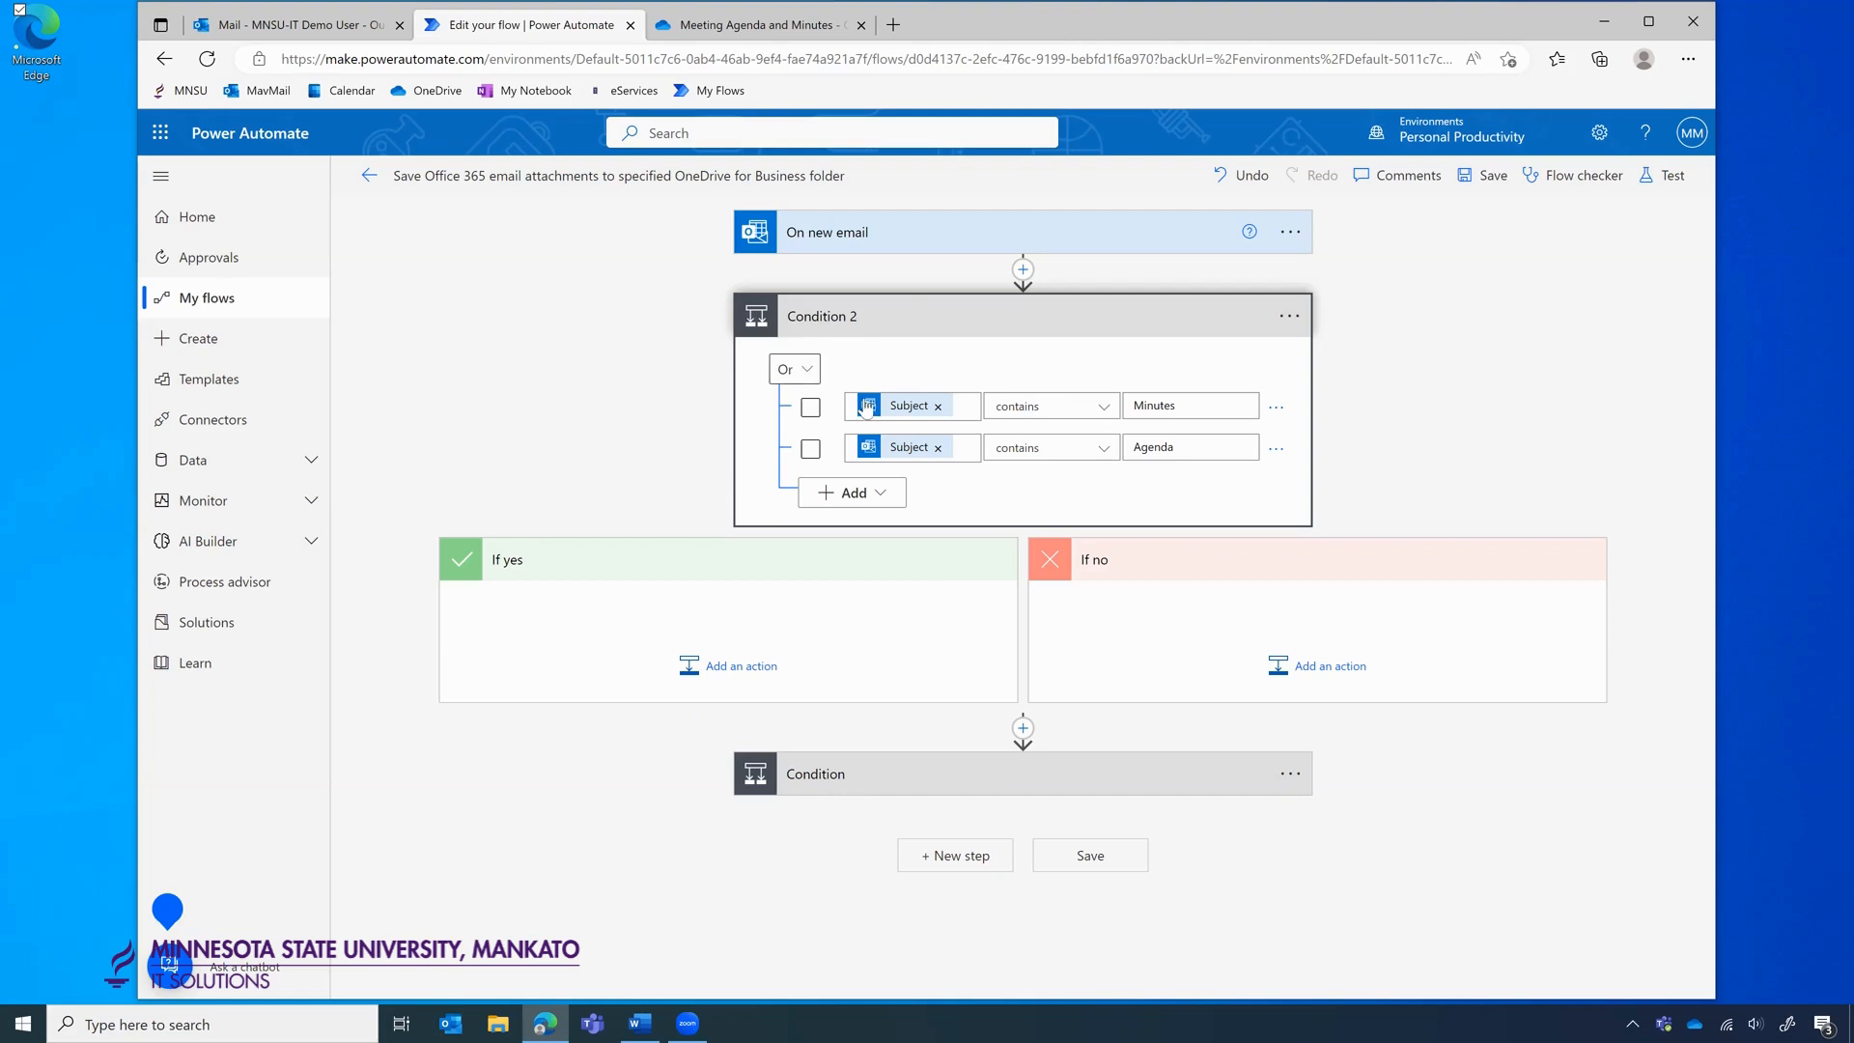
left_click(794, 368)
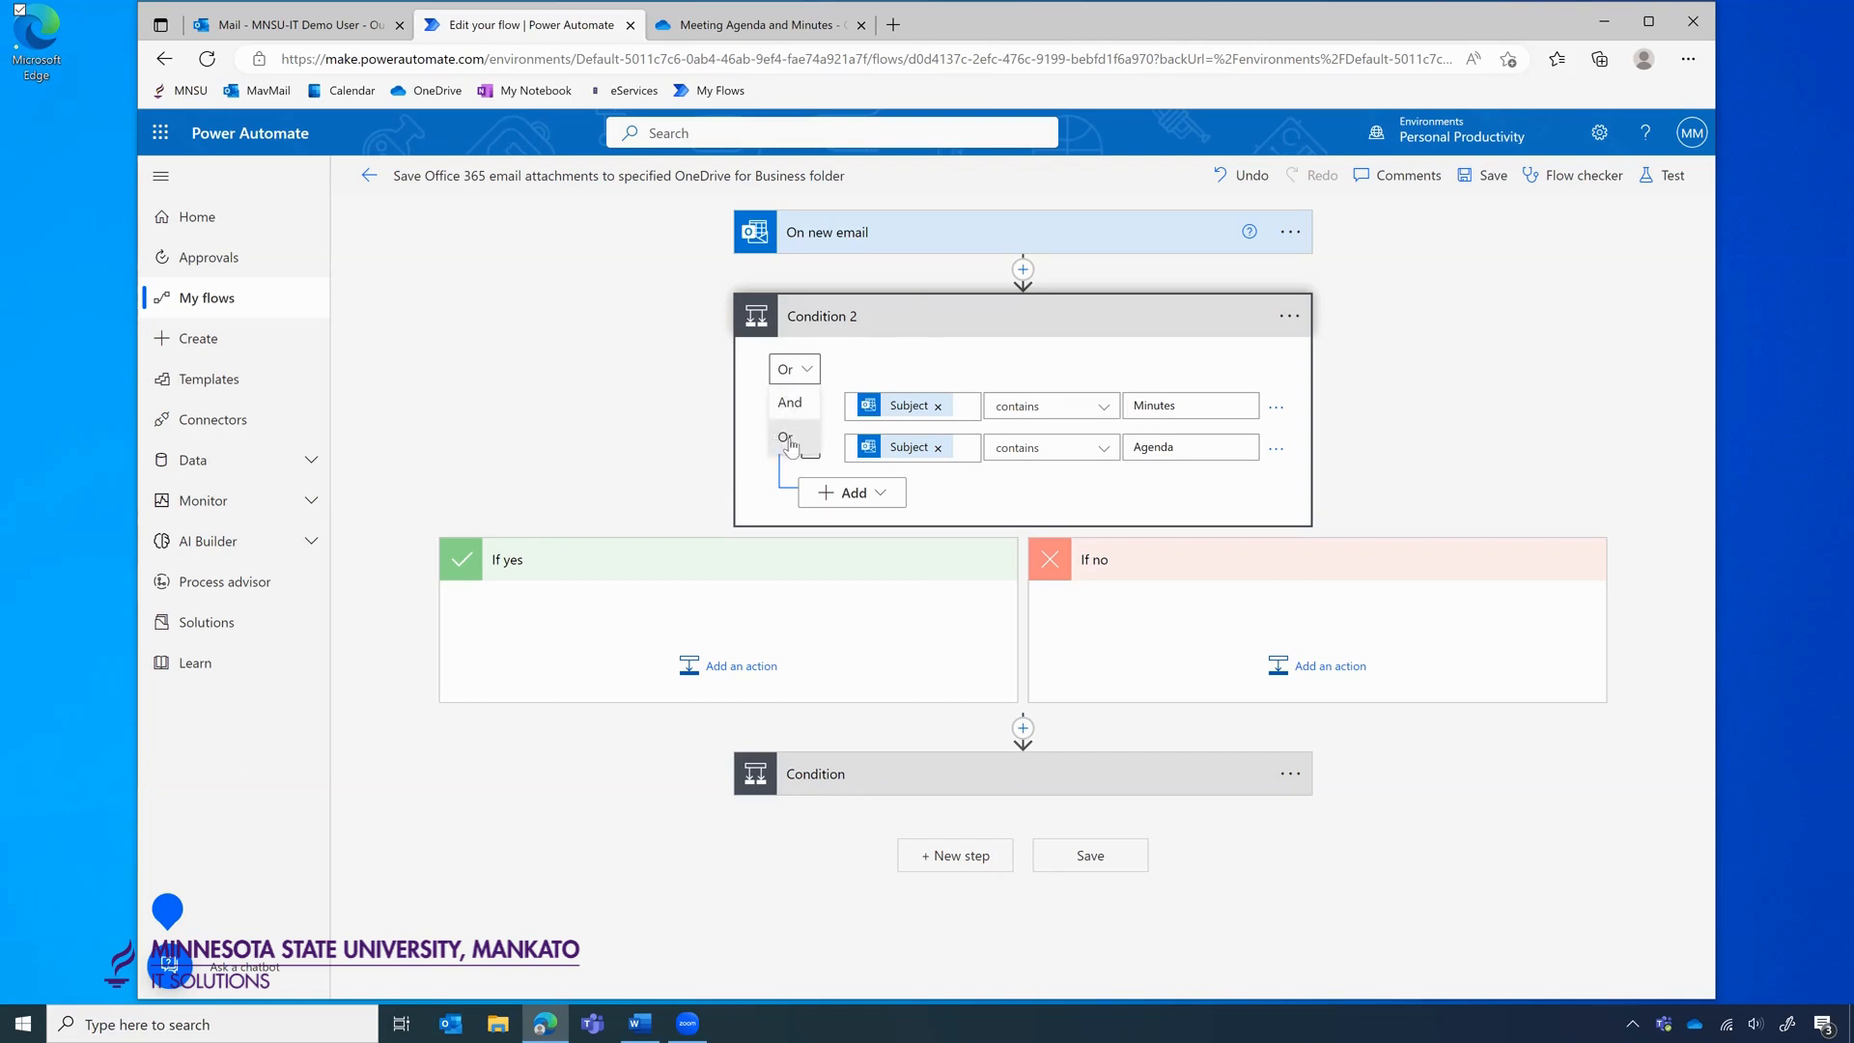
left_click(970, 365)
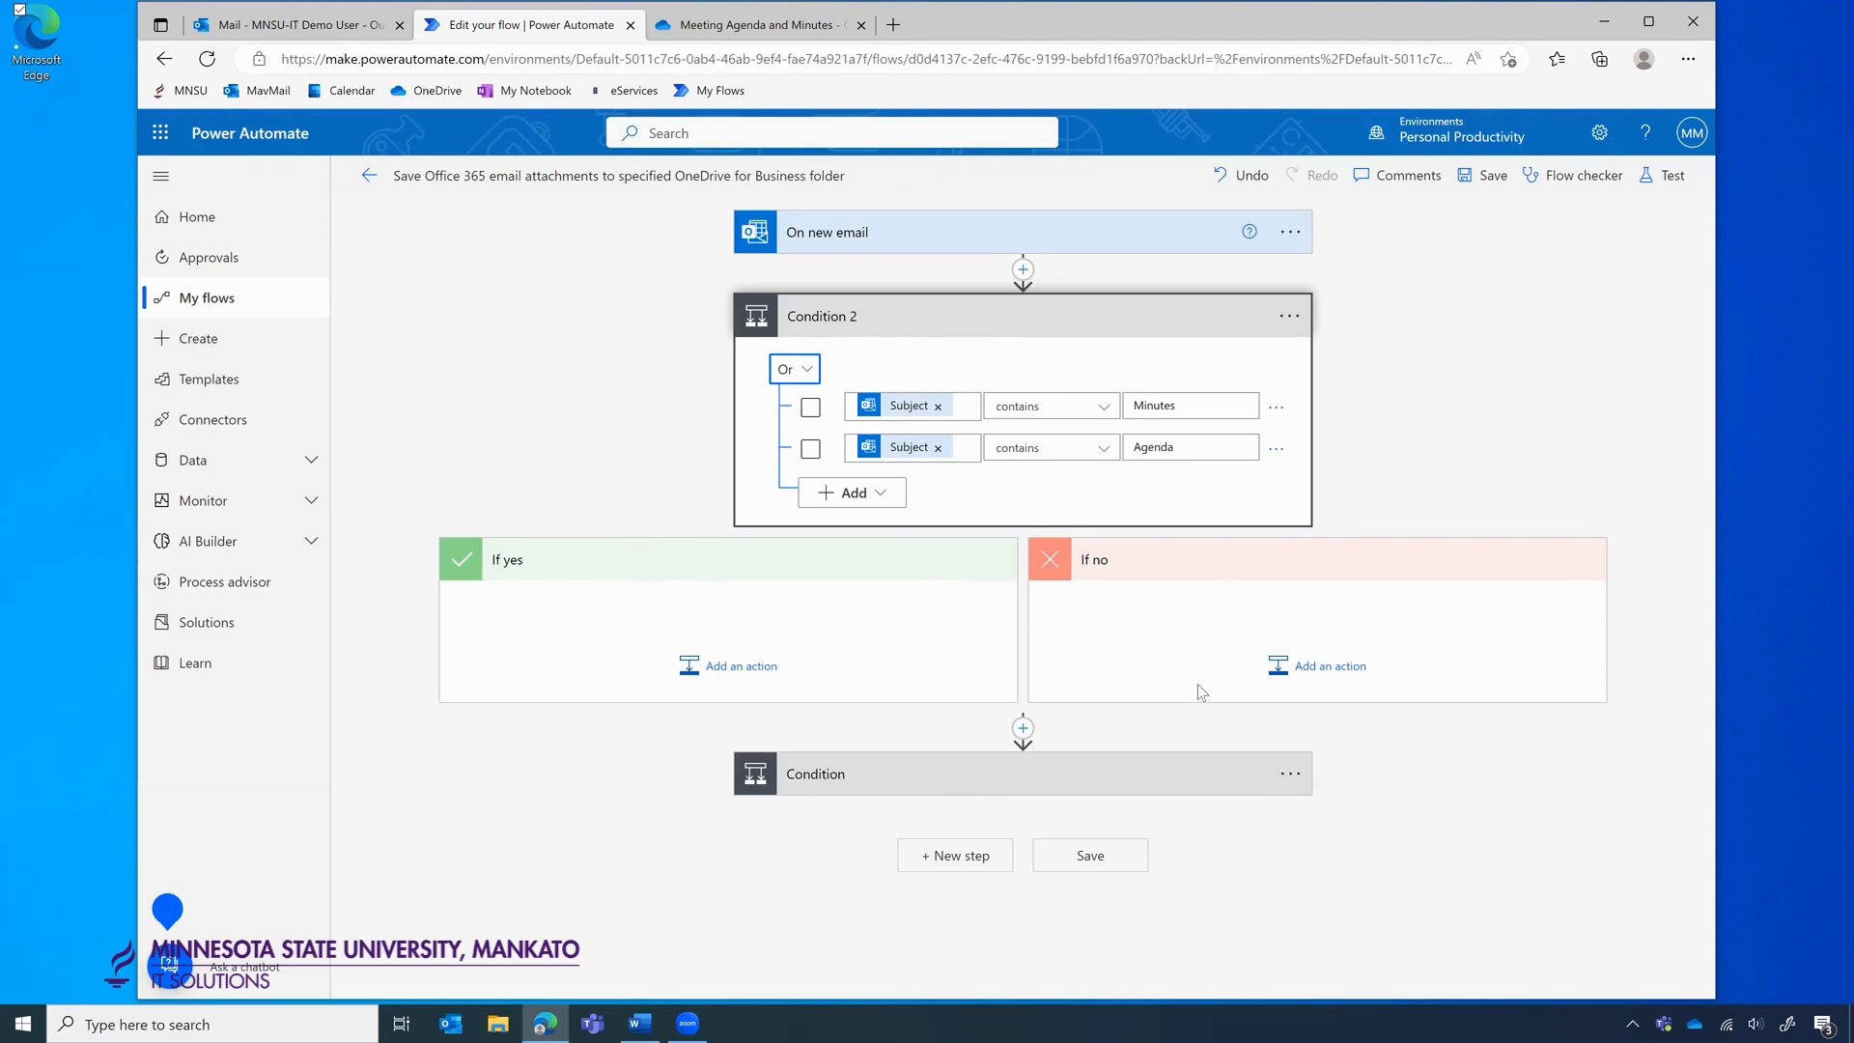
Drag both Apply to each attachment loops from the old Condition into Condition 2's If yes and If no branches.
left_click(1465, 447)
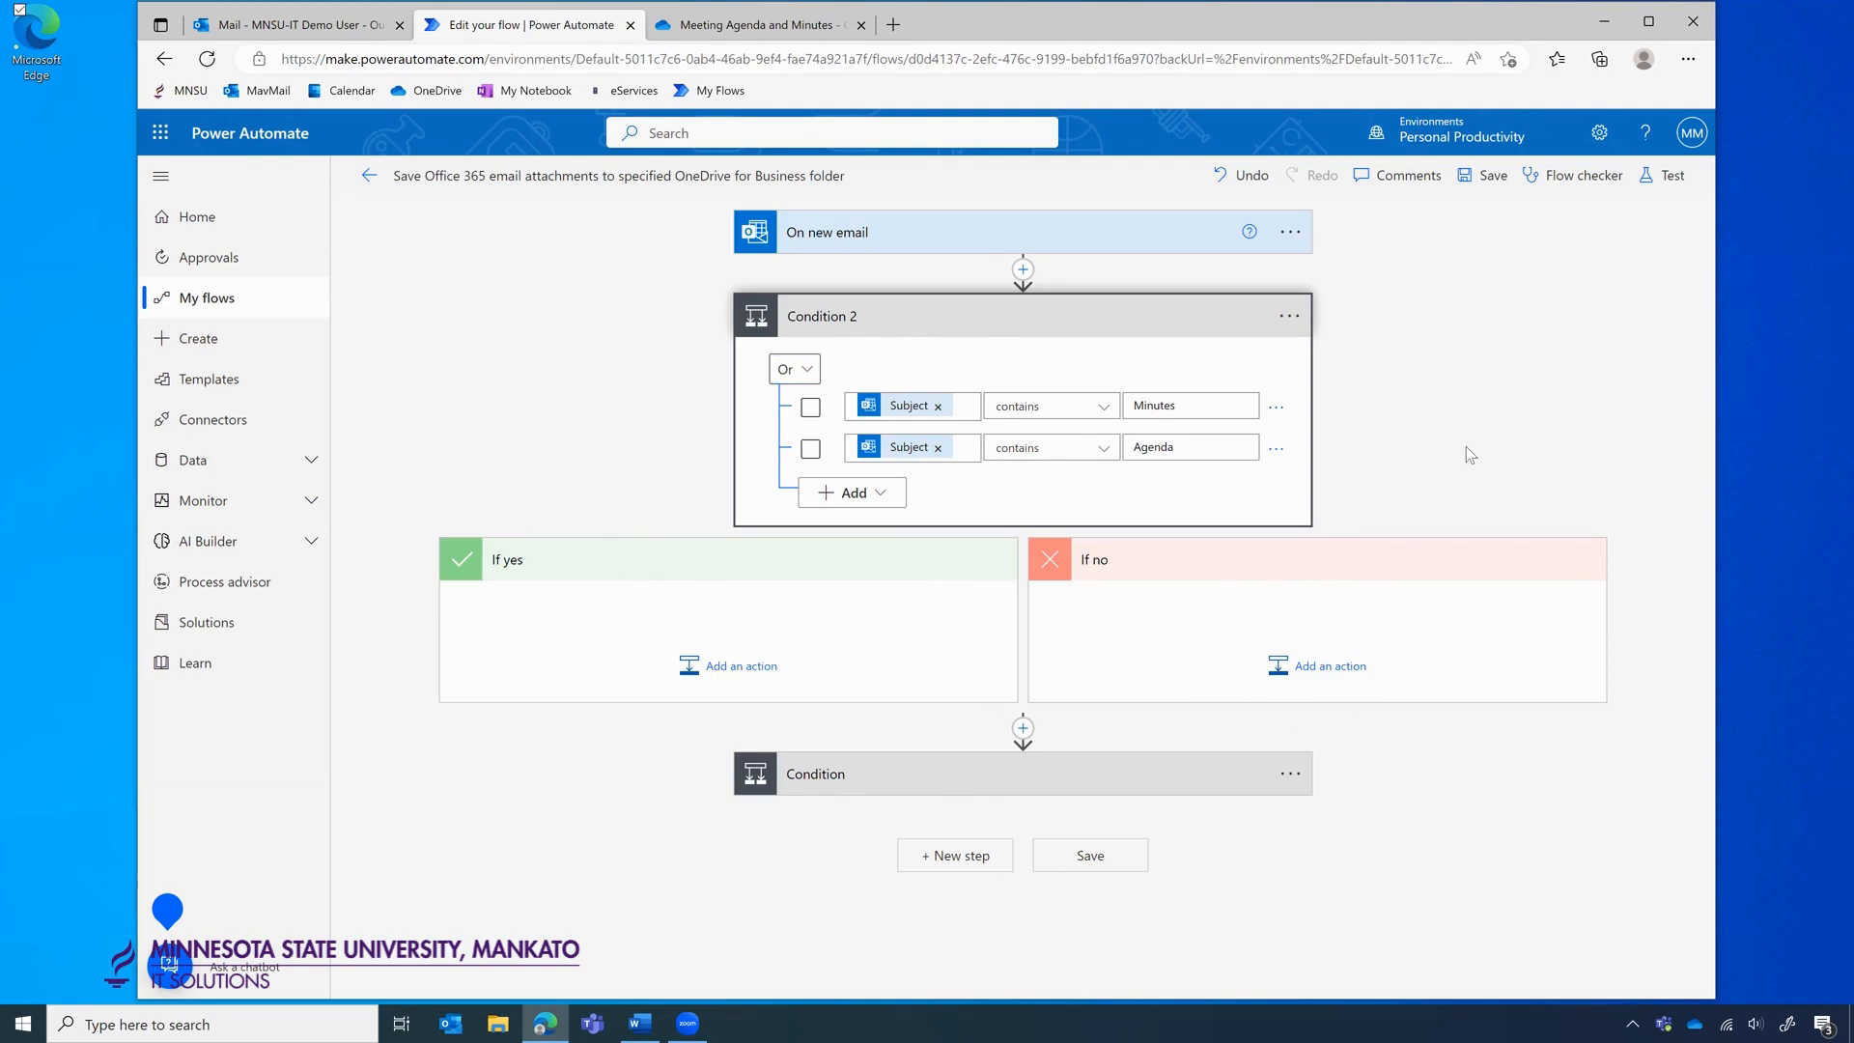
left_click(966, 787)
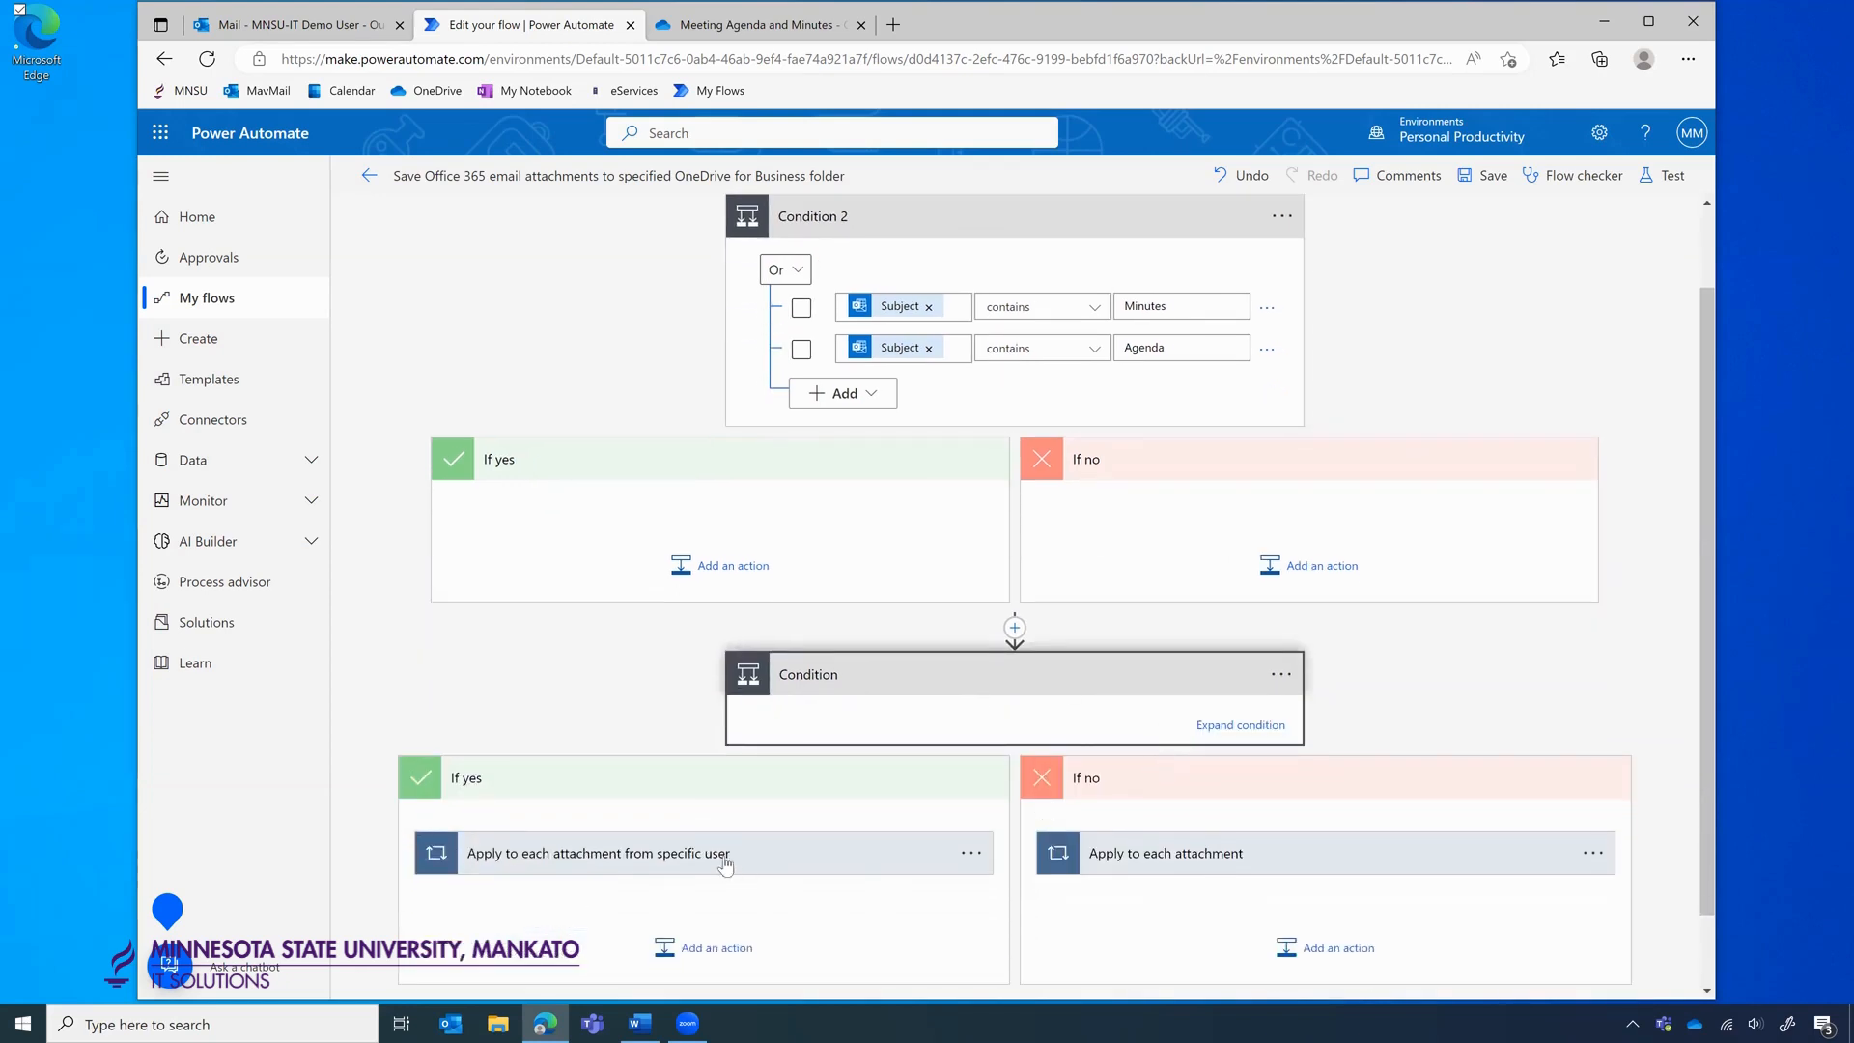
left_click(711, 855)
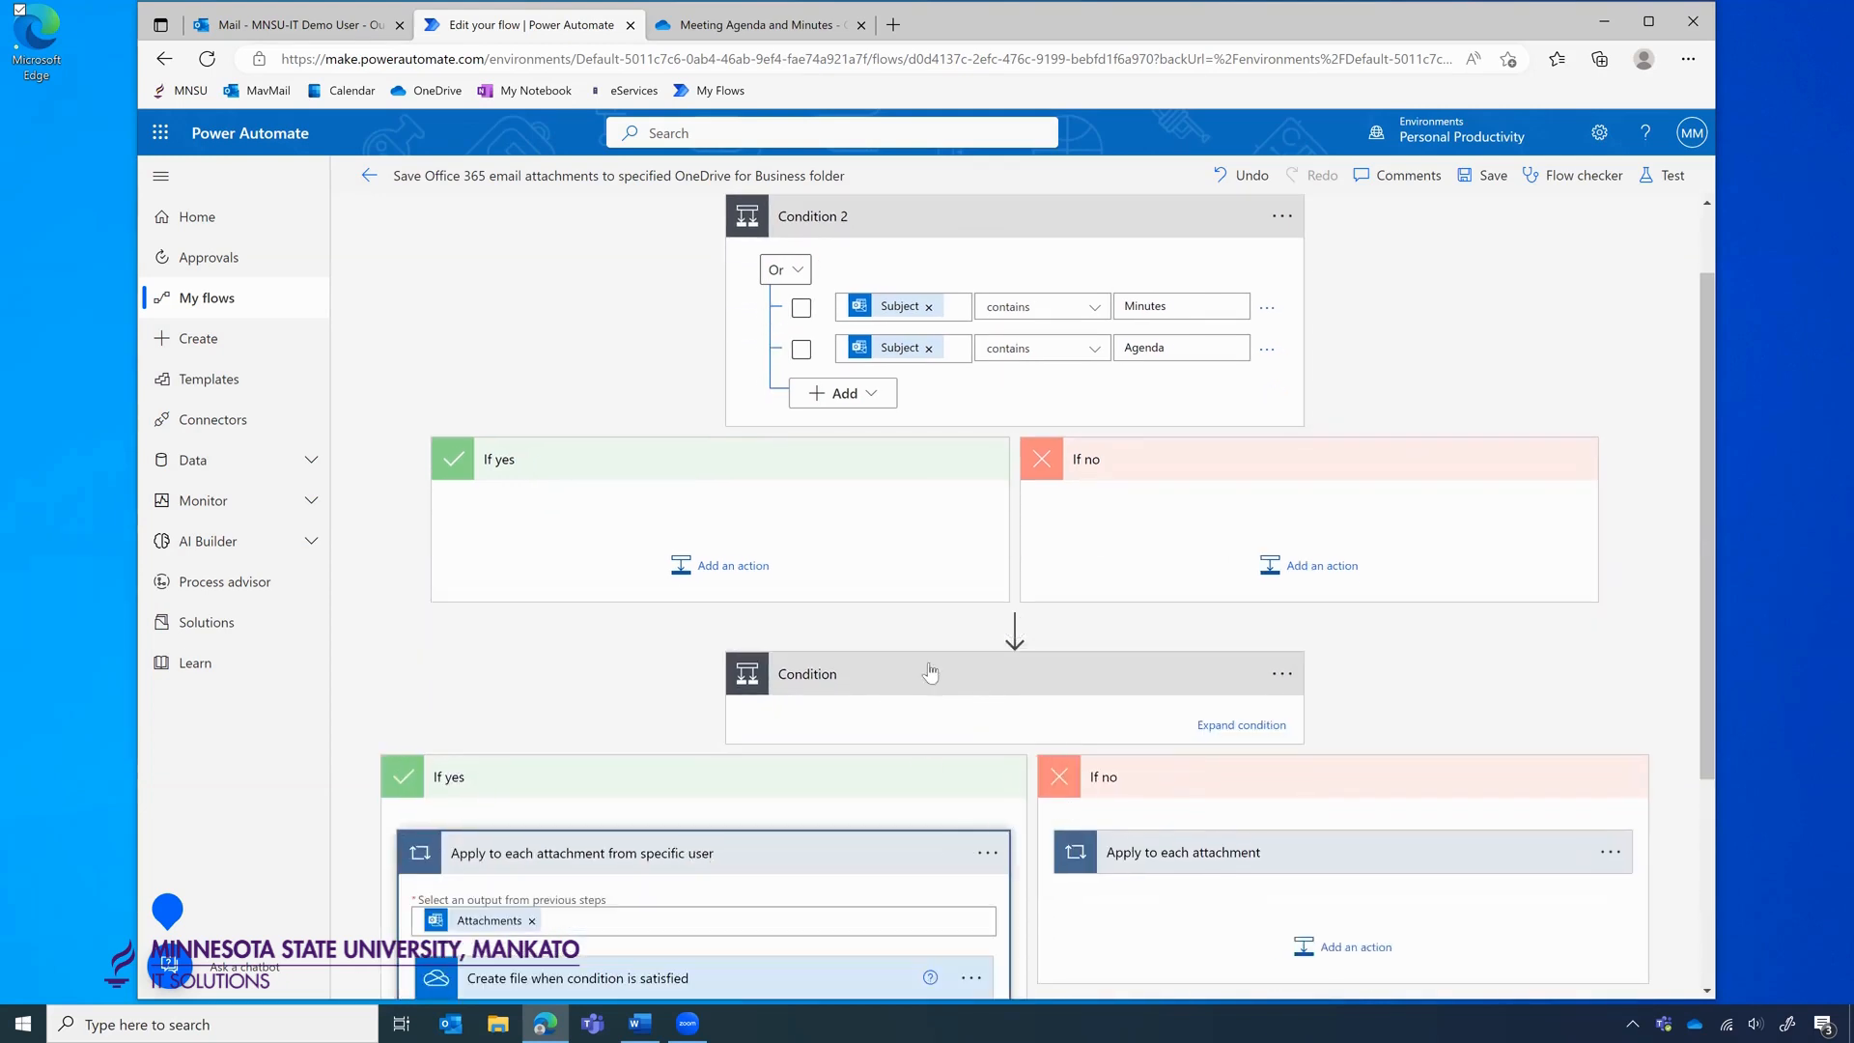
left_click_drag(694, 855, 676, 506)
scroll(1126, 731, "down", 3)
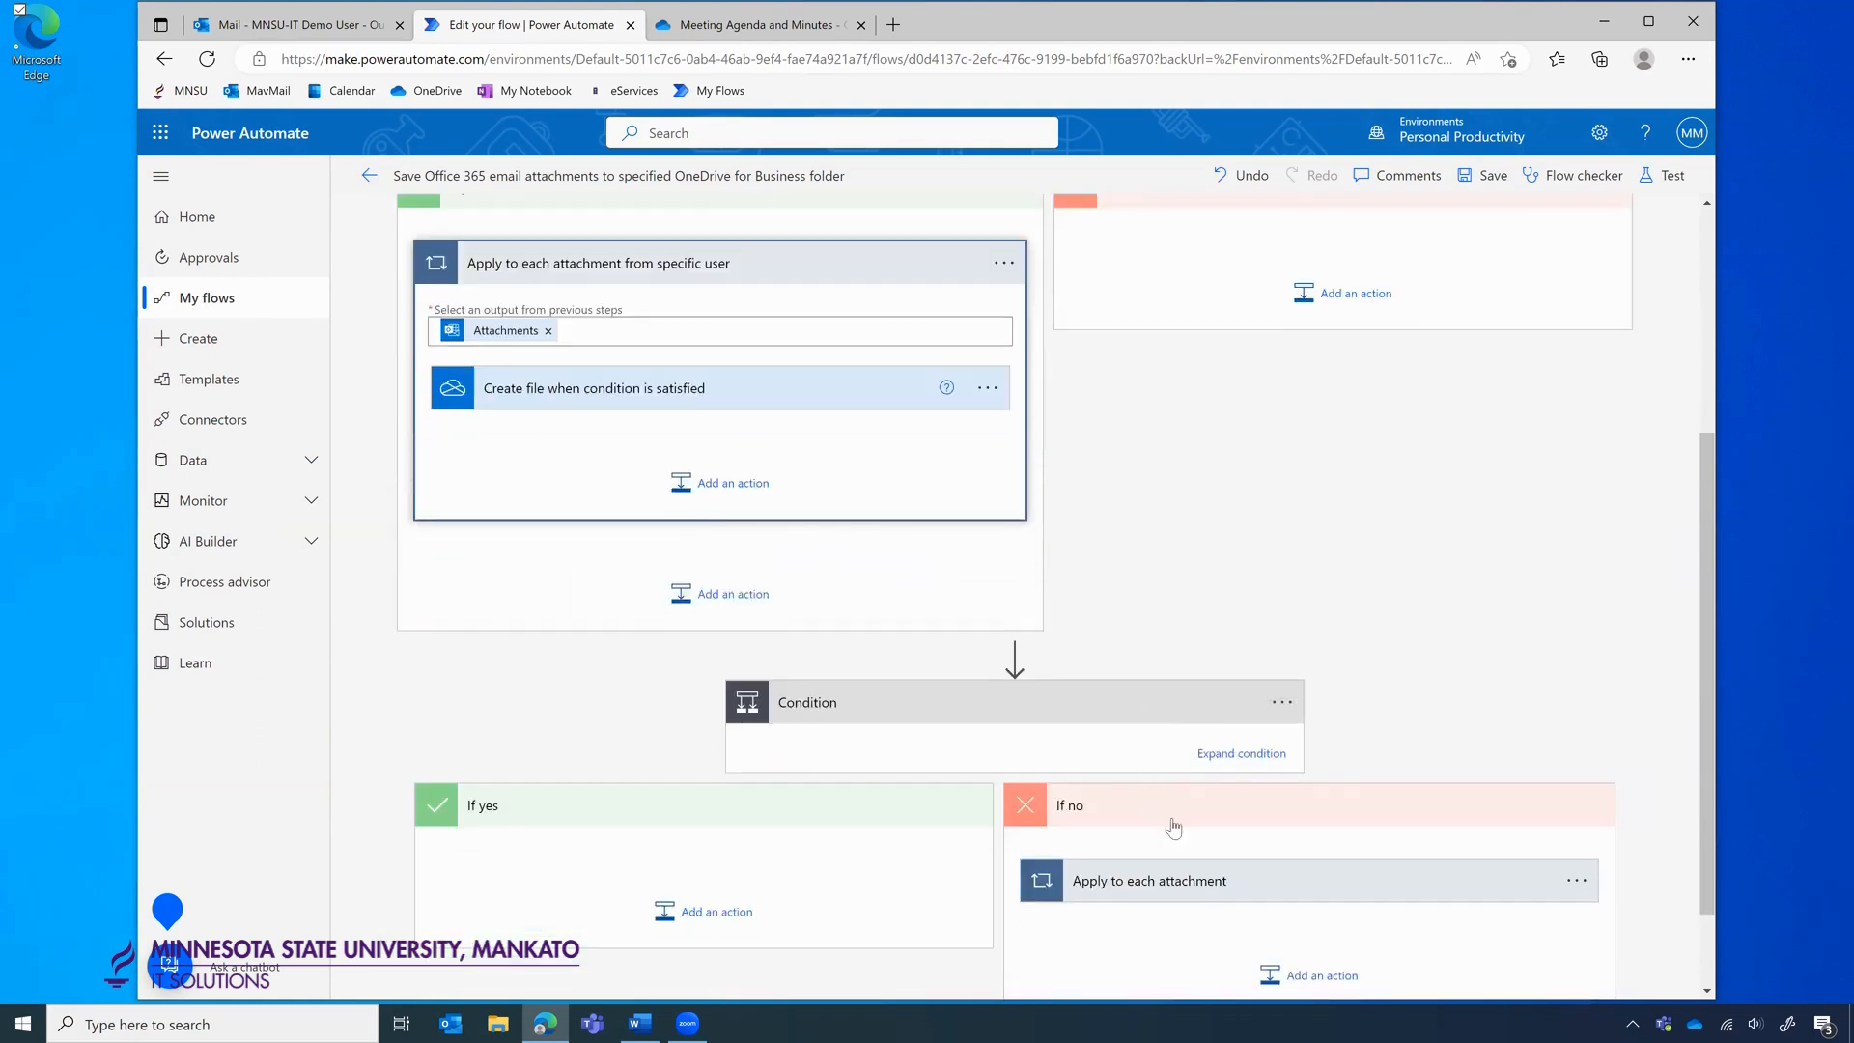
left_click_drag(1178, 888, 1218, 280)
scroll(1234, 441, "up", 1)
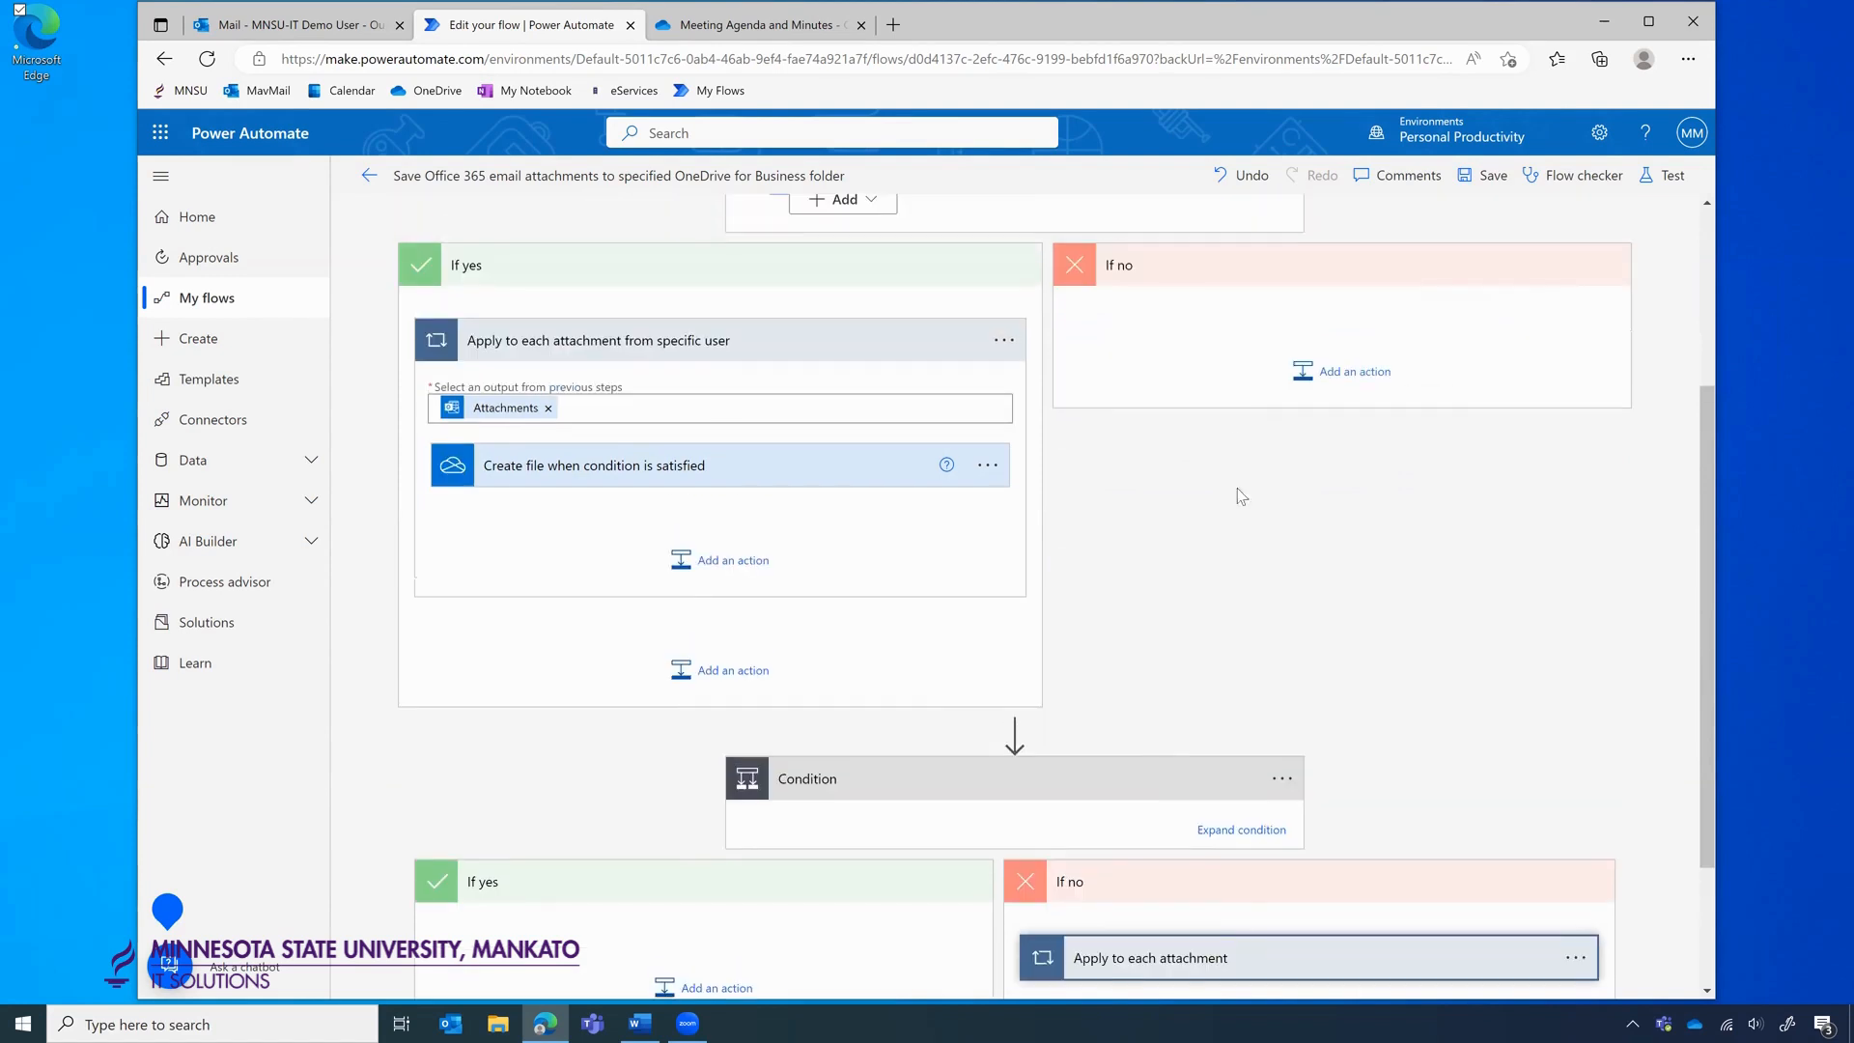
left_click_drag(1195, 954, 1229, 338)
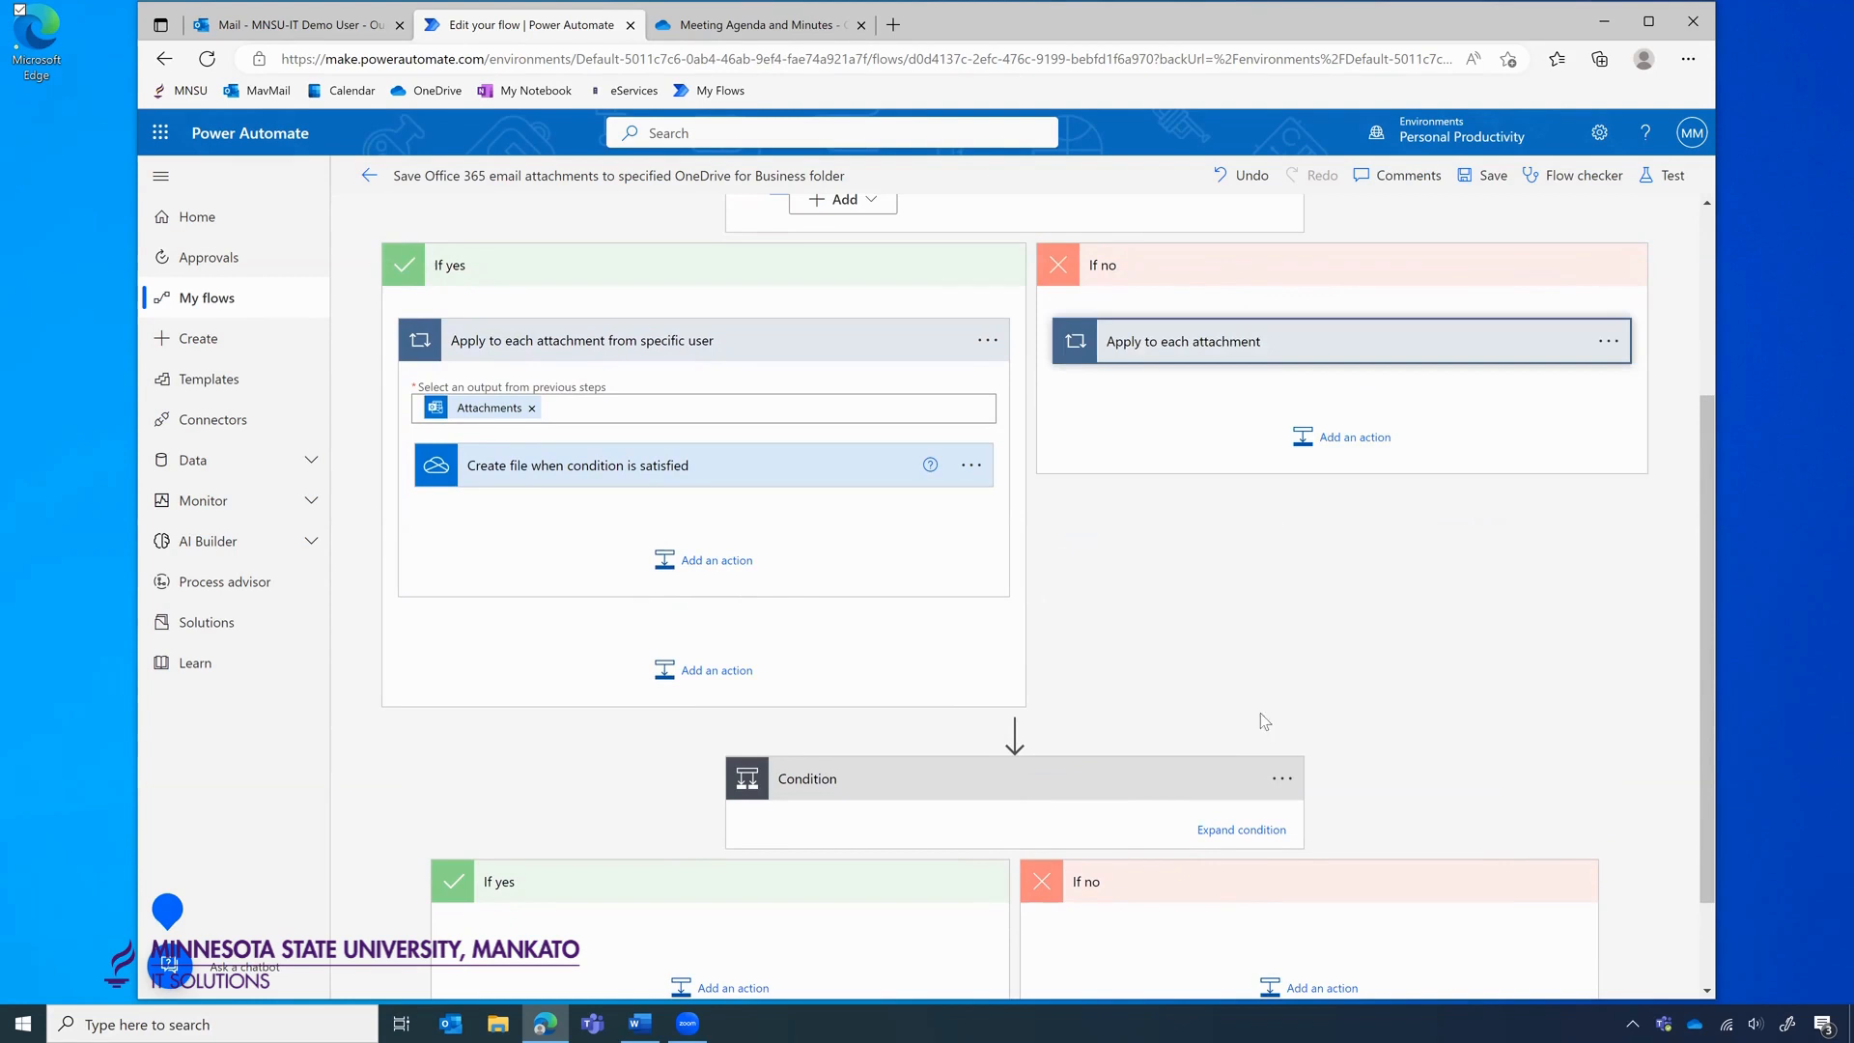
scroll(1351, 680, "down", 2)
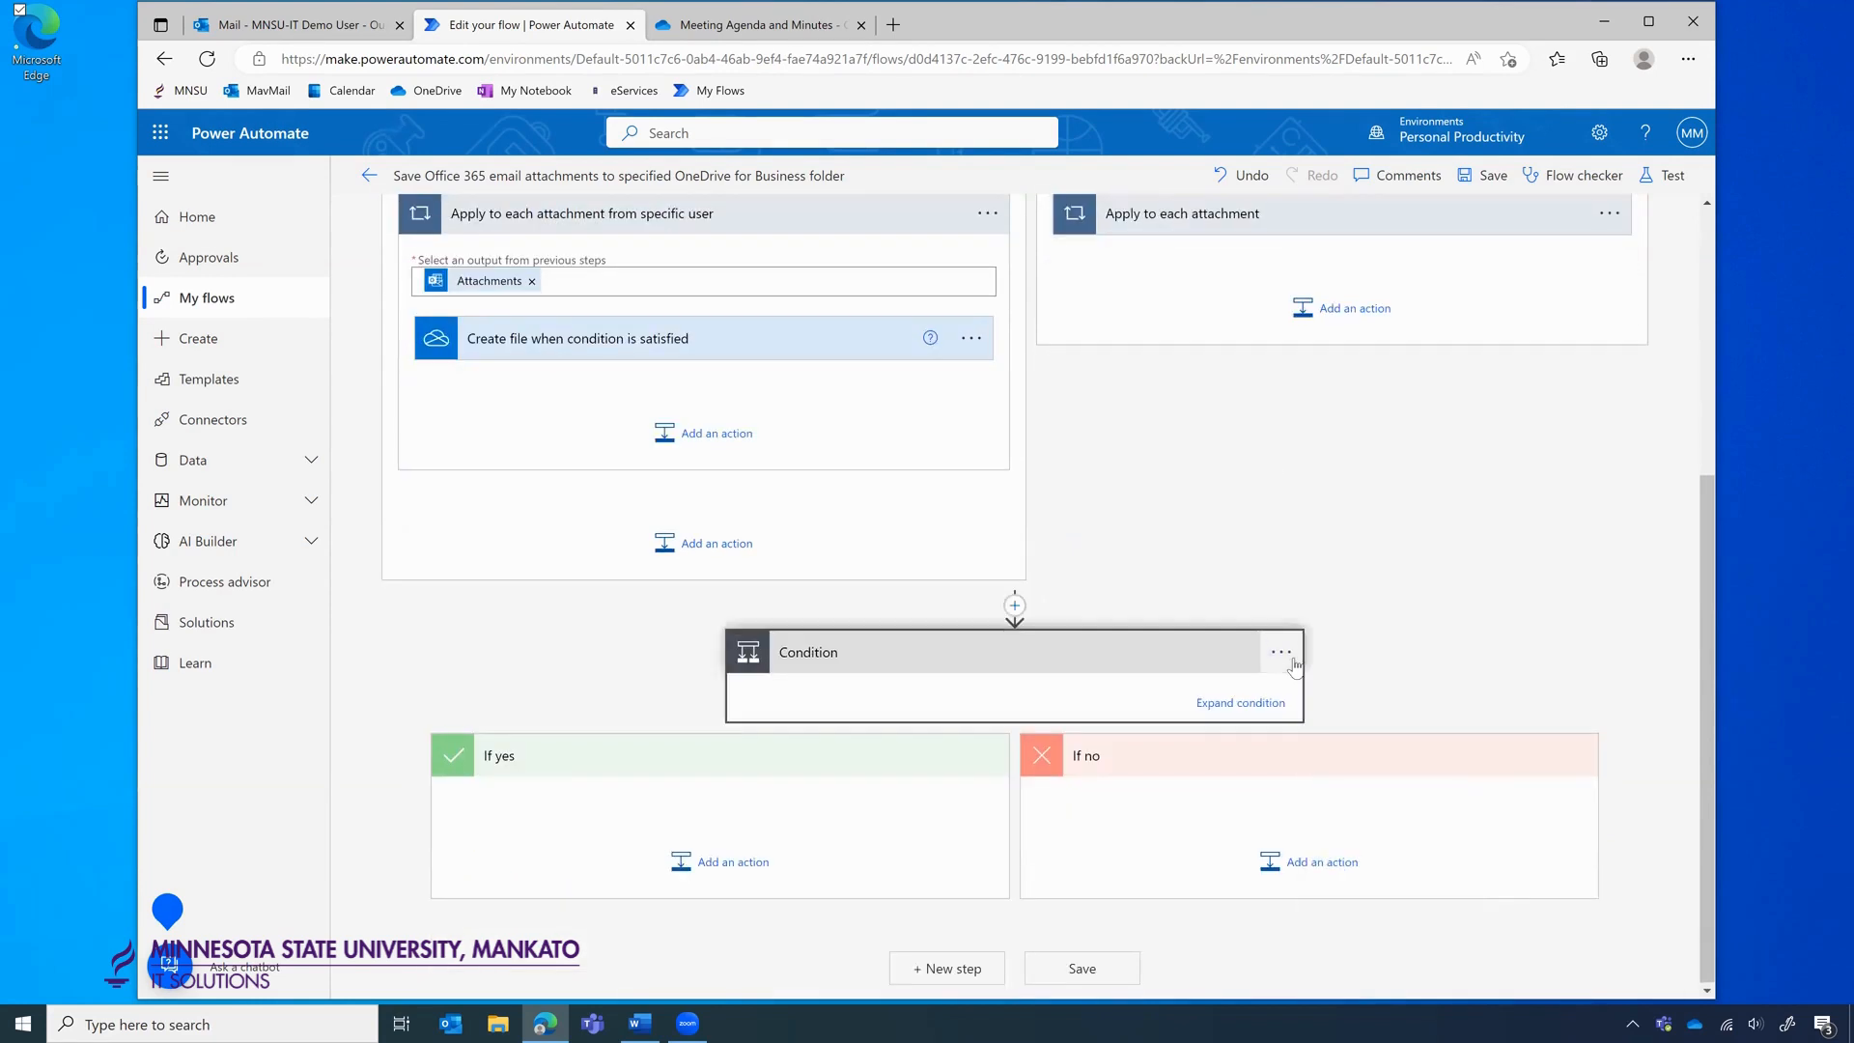
Delete the old Condition step and check the loop in the If no branch.
left_click(1281, 653)
left_click(1373, 919)
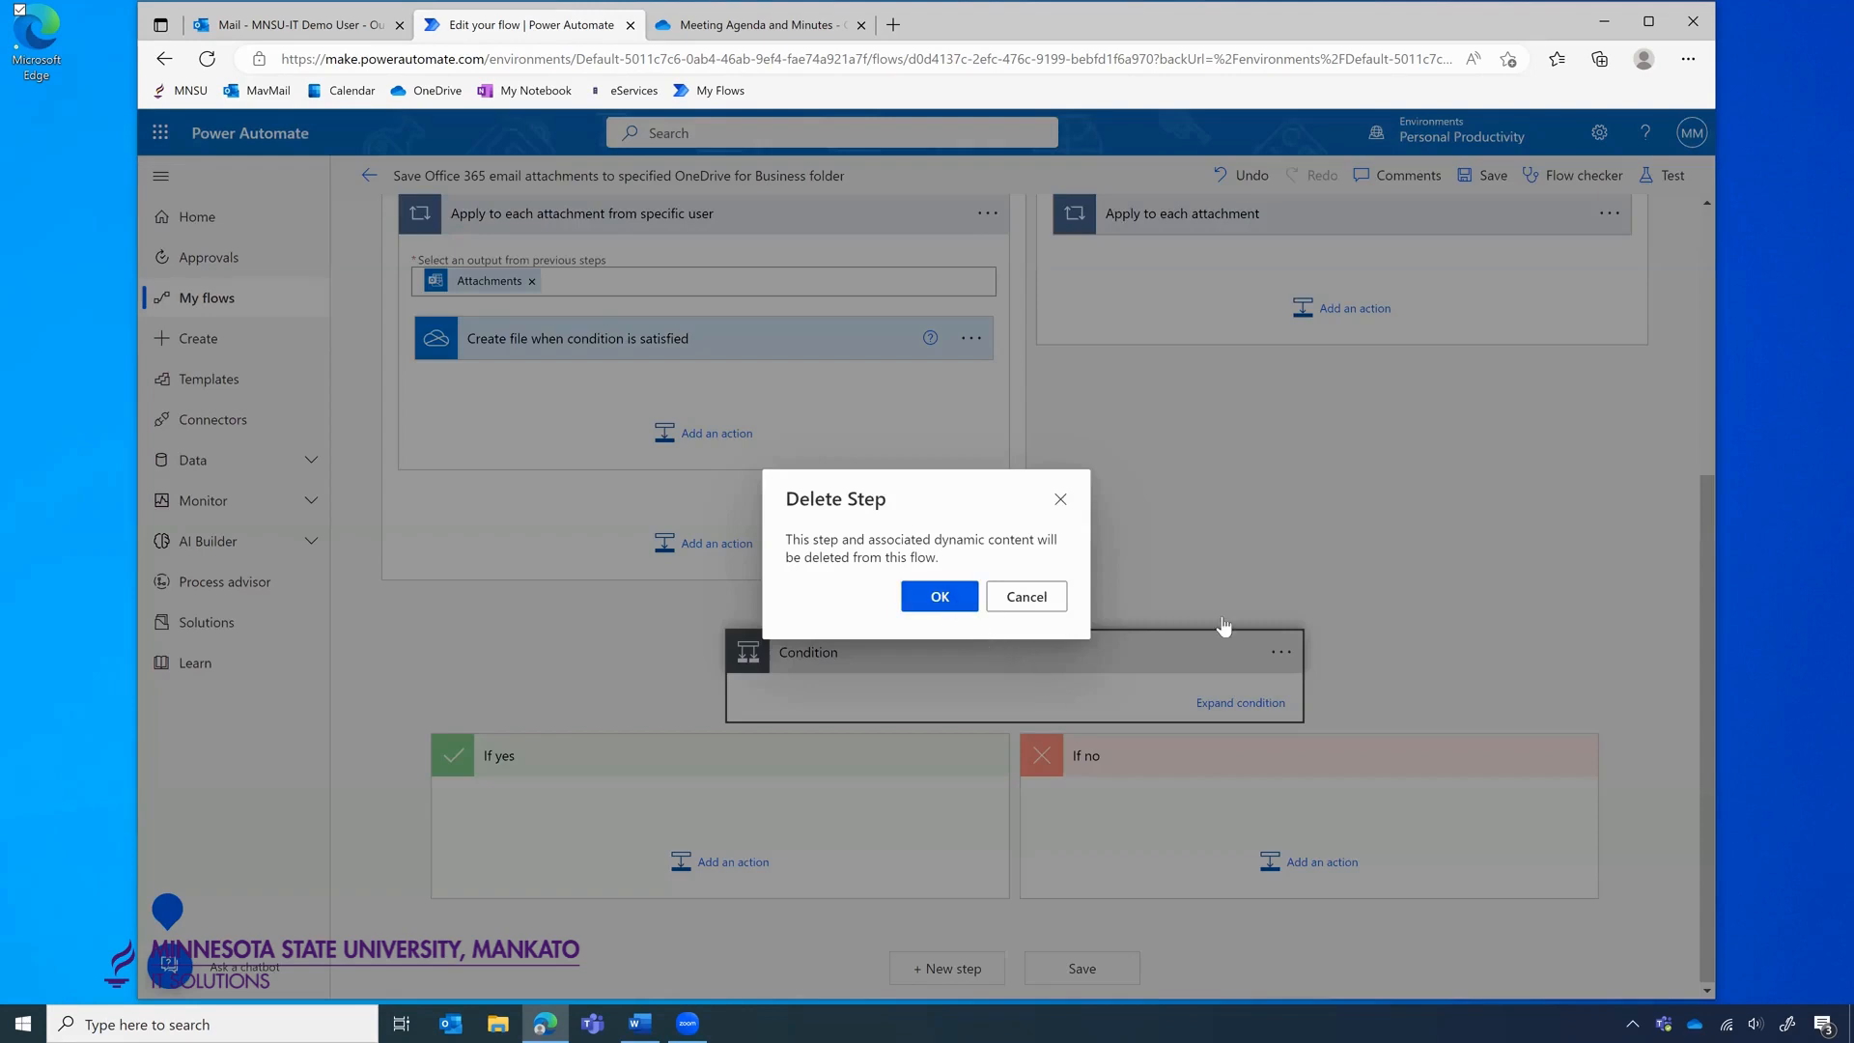
key("Return")
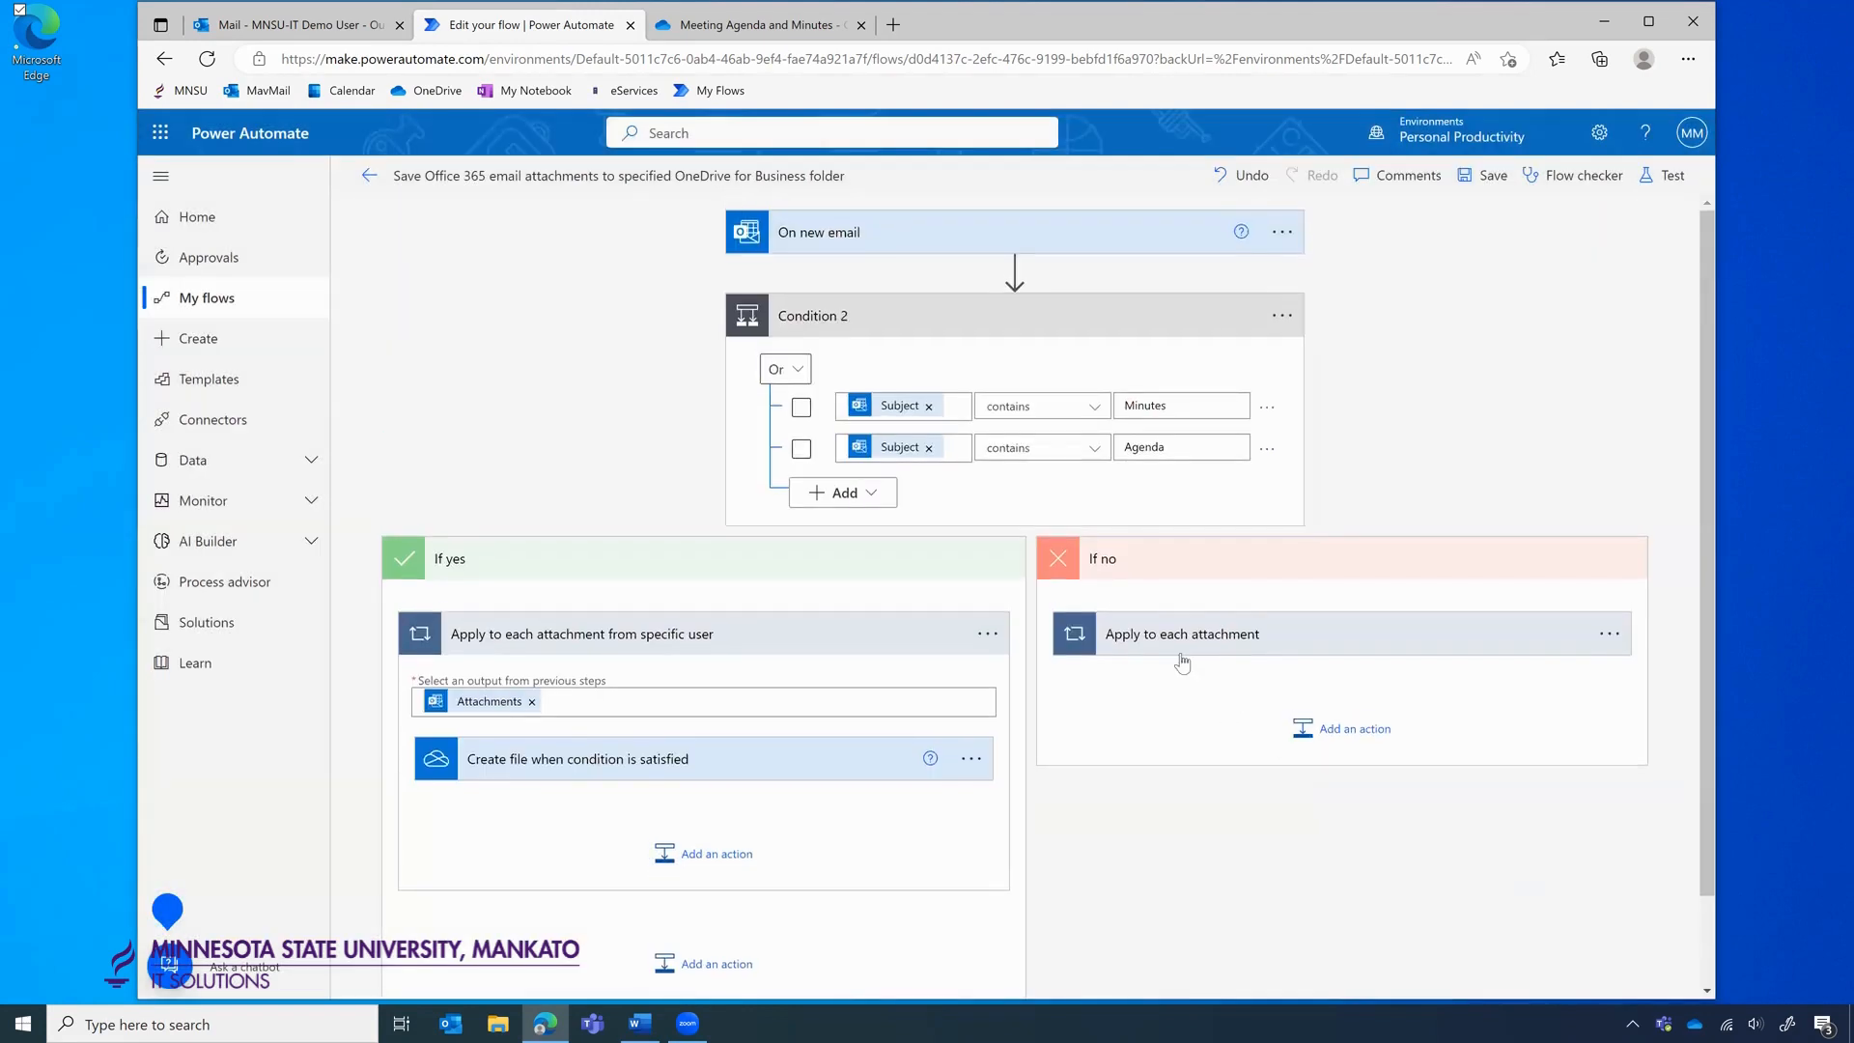
left_click(1180, 656)
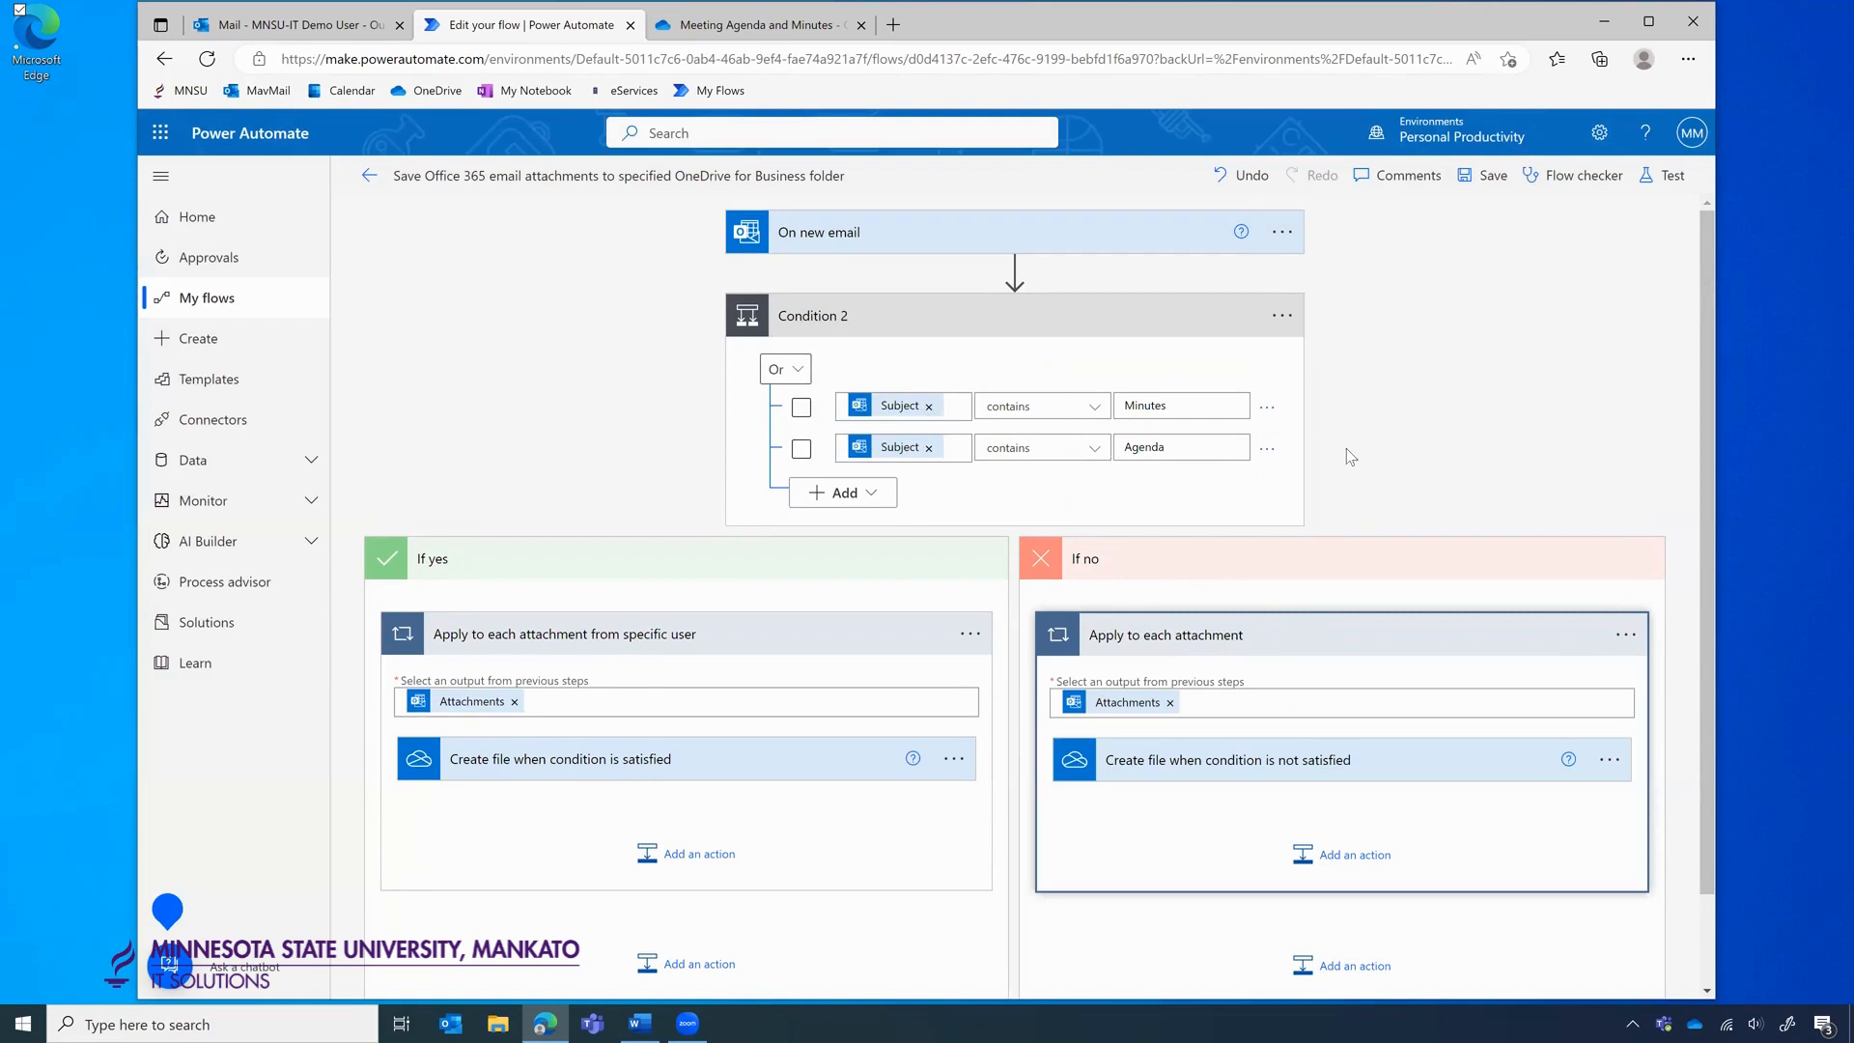
In On new email's advanced options, add a To recipient and set Subject Filter to Minutes.
left_click(1022, 231)
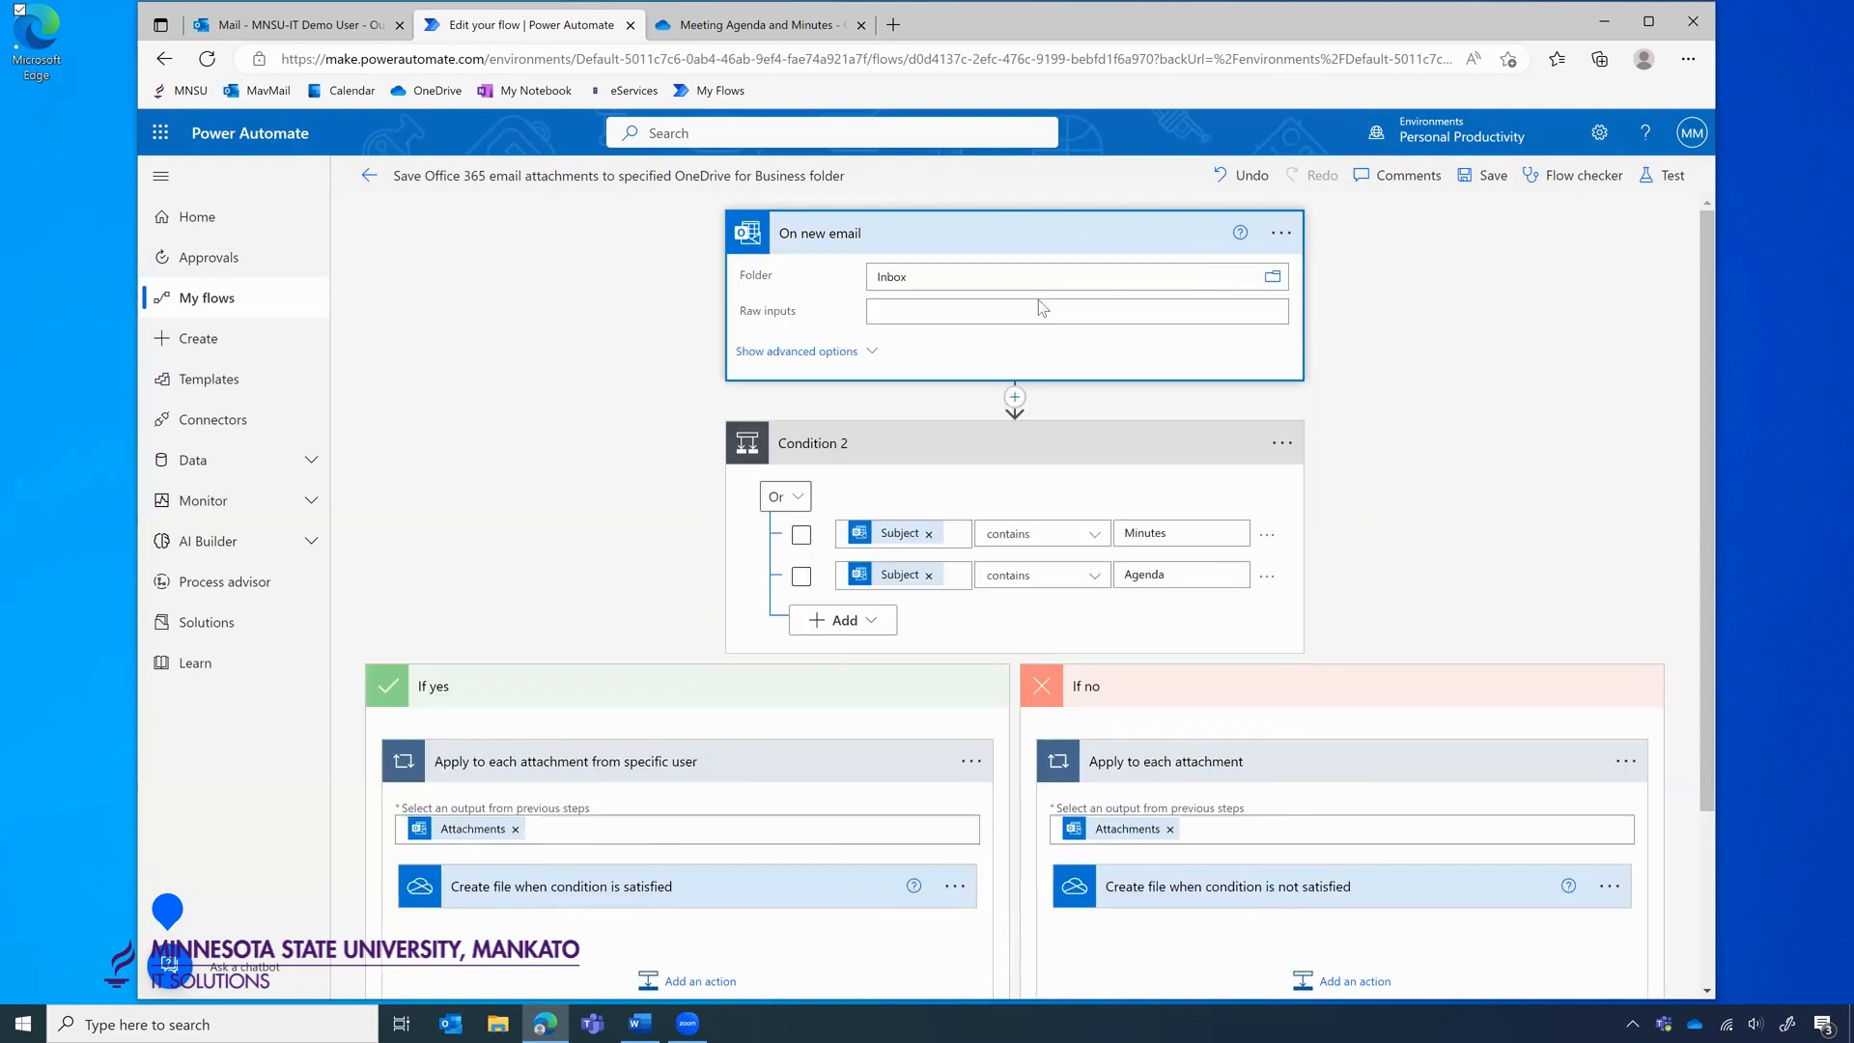
left_click(875, 351)
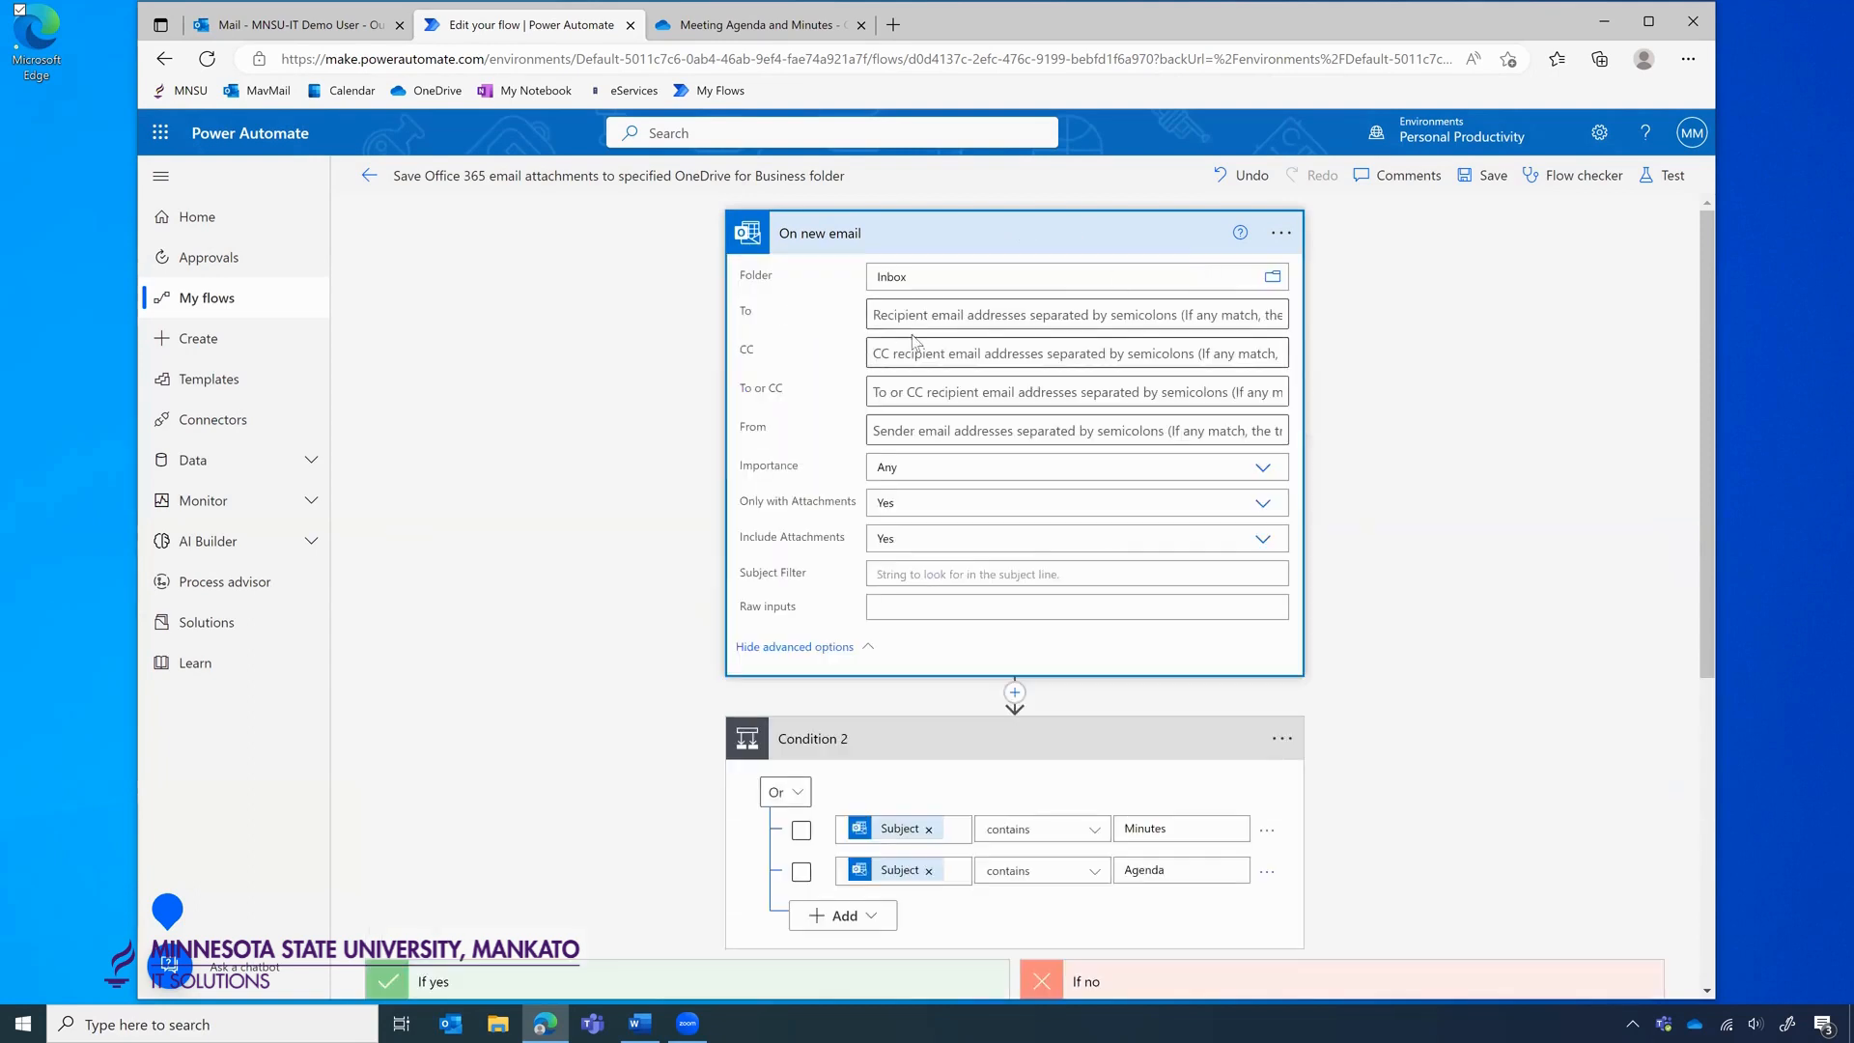
left_click(914, 323)
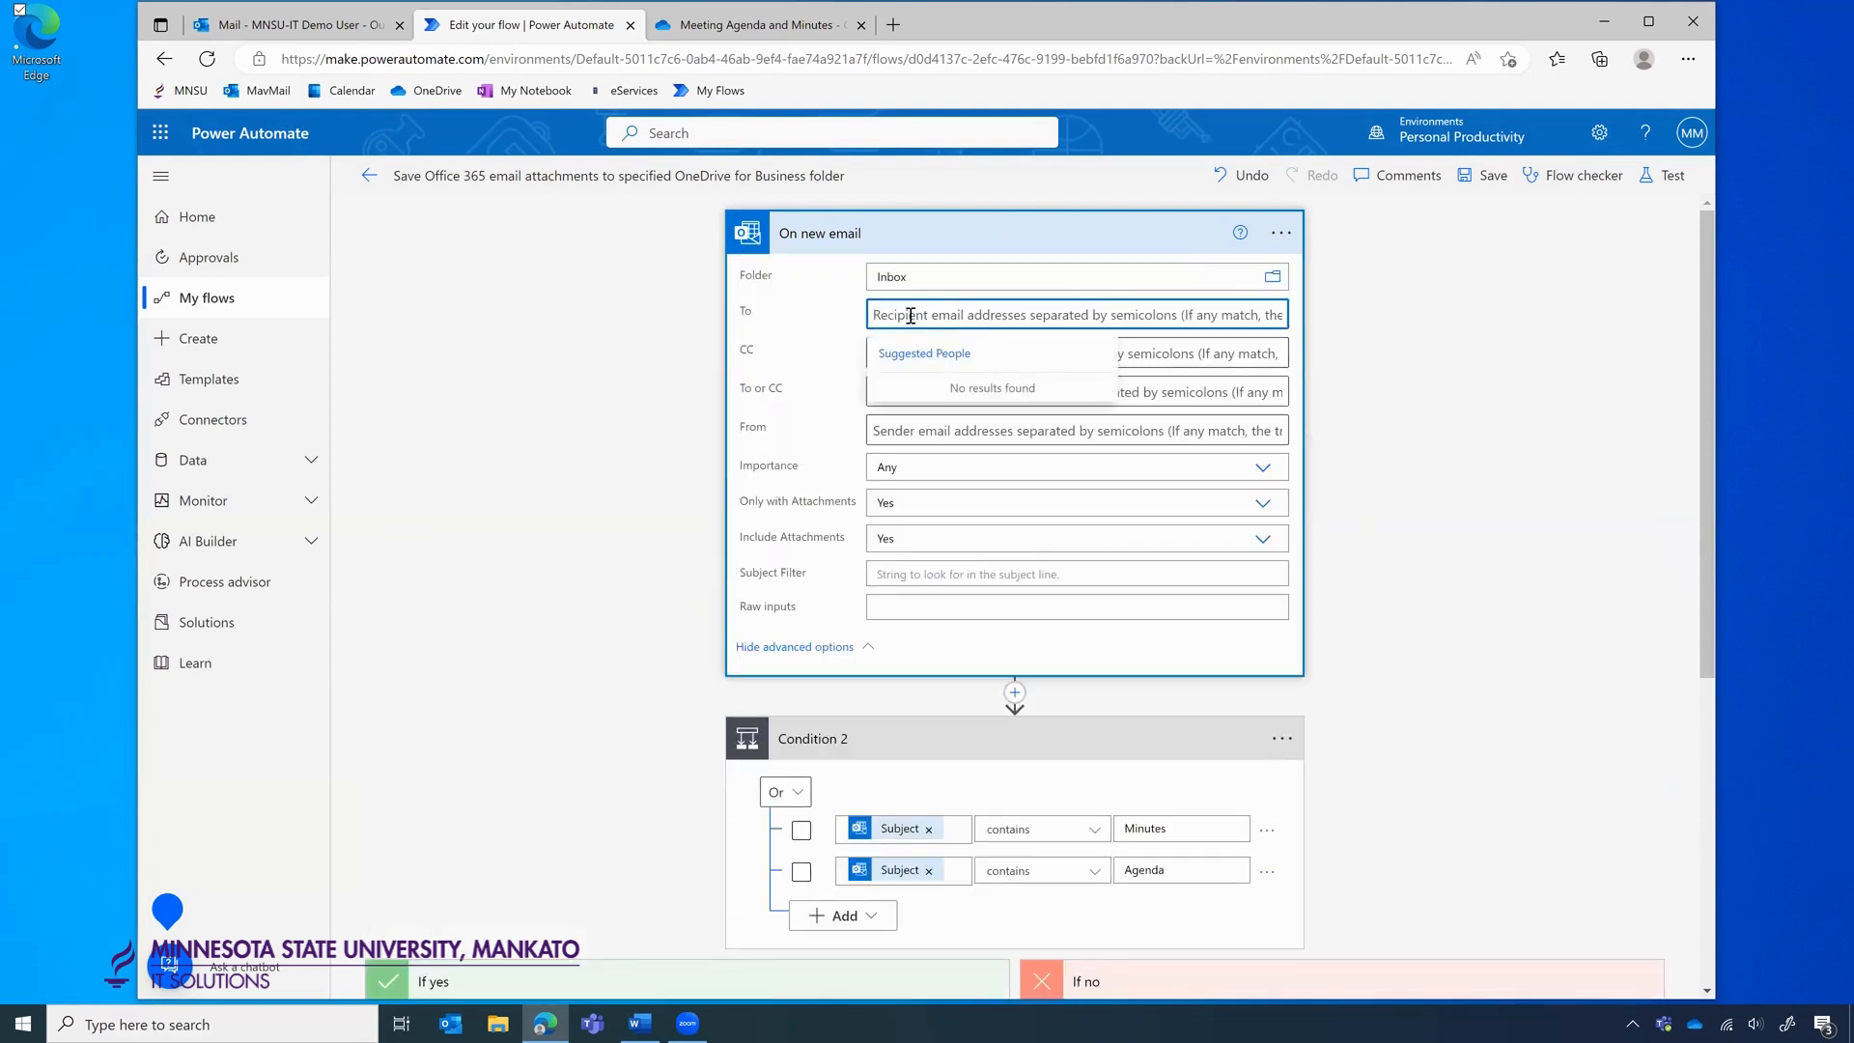
type("Poetter")
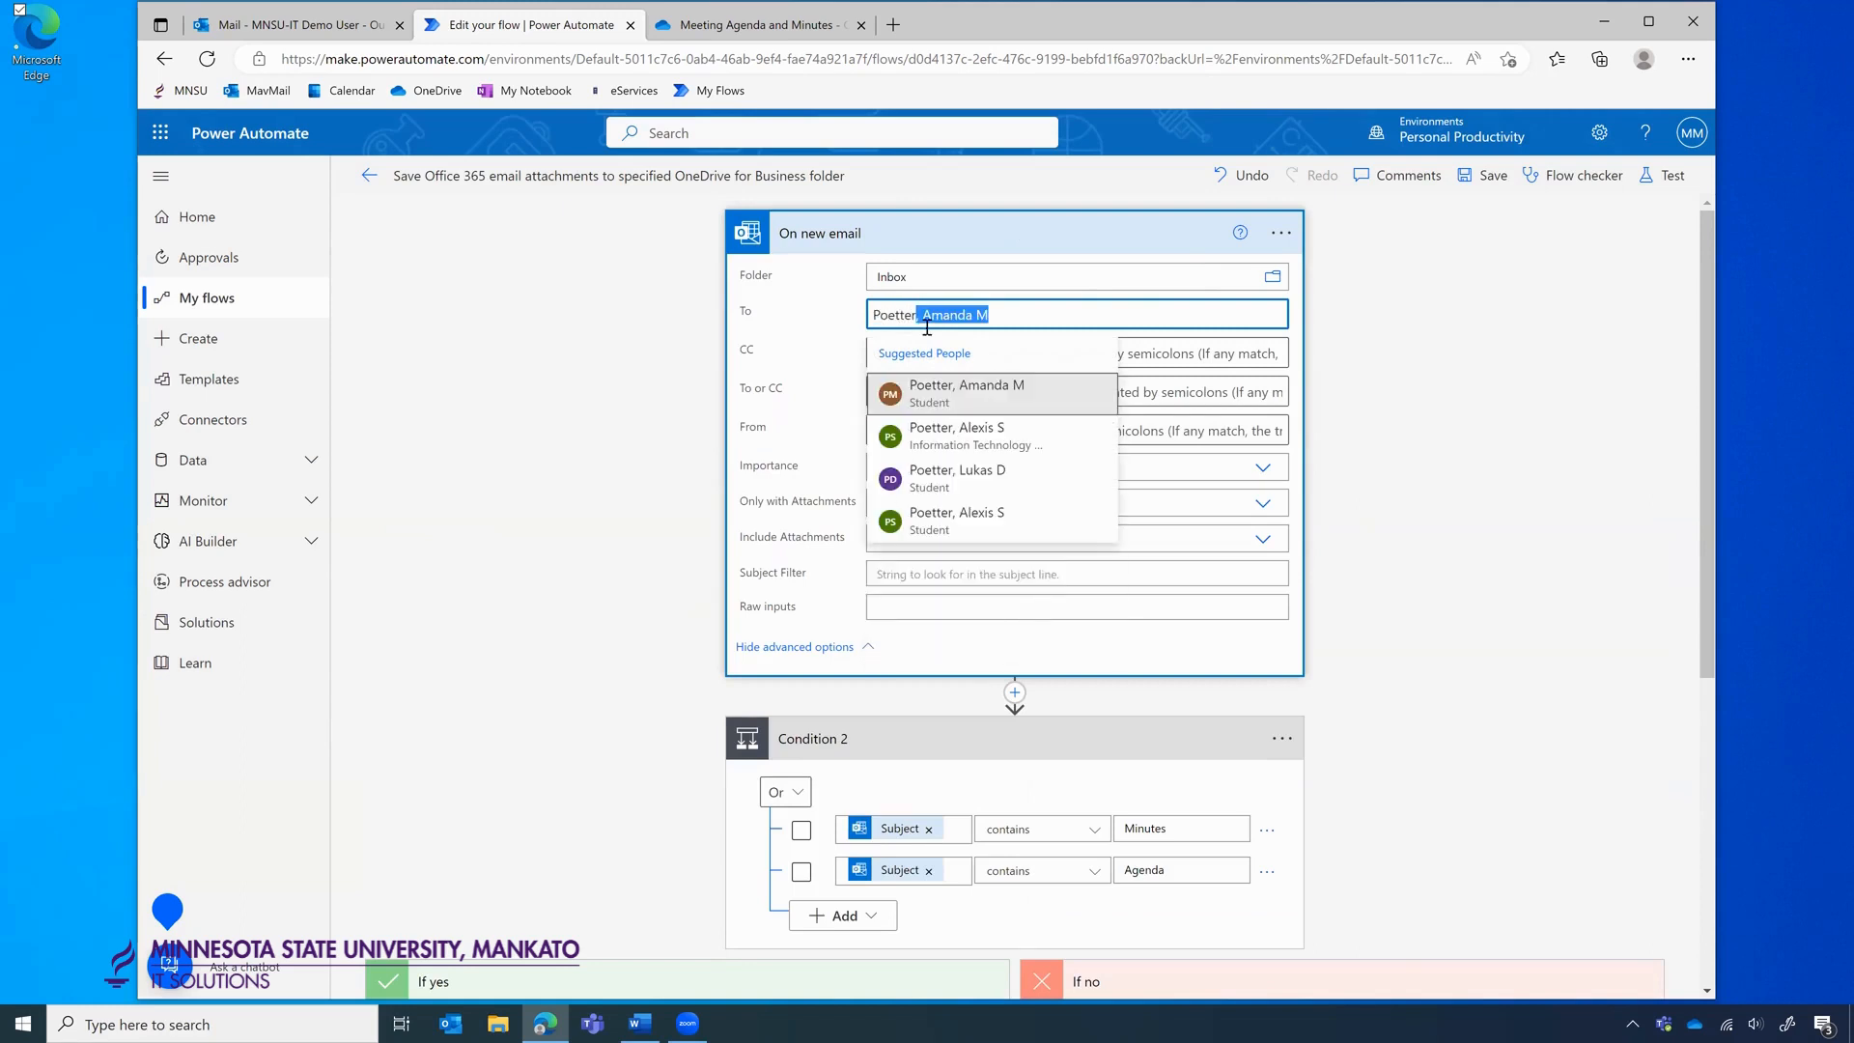
left_click(969, 434)
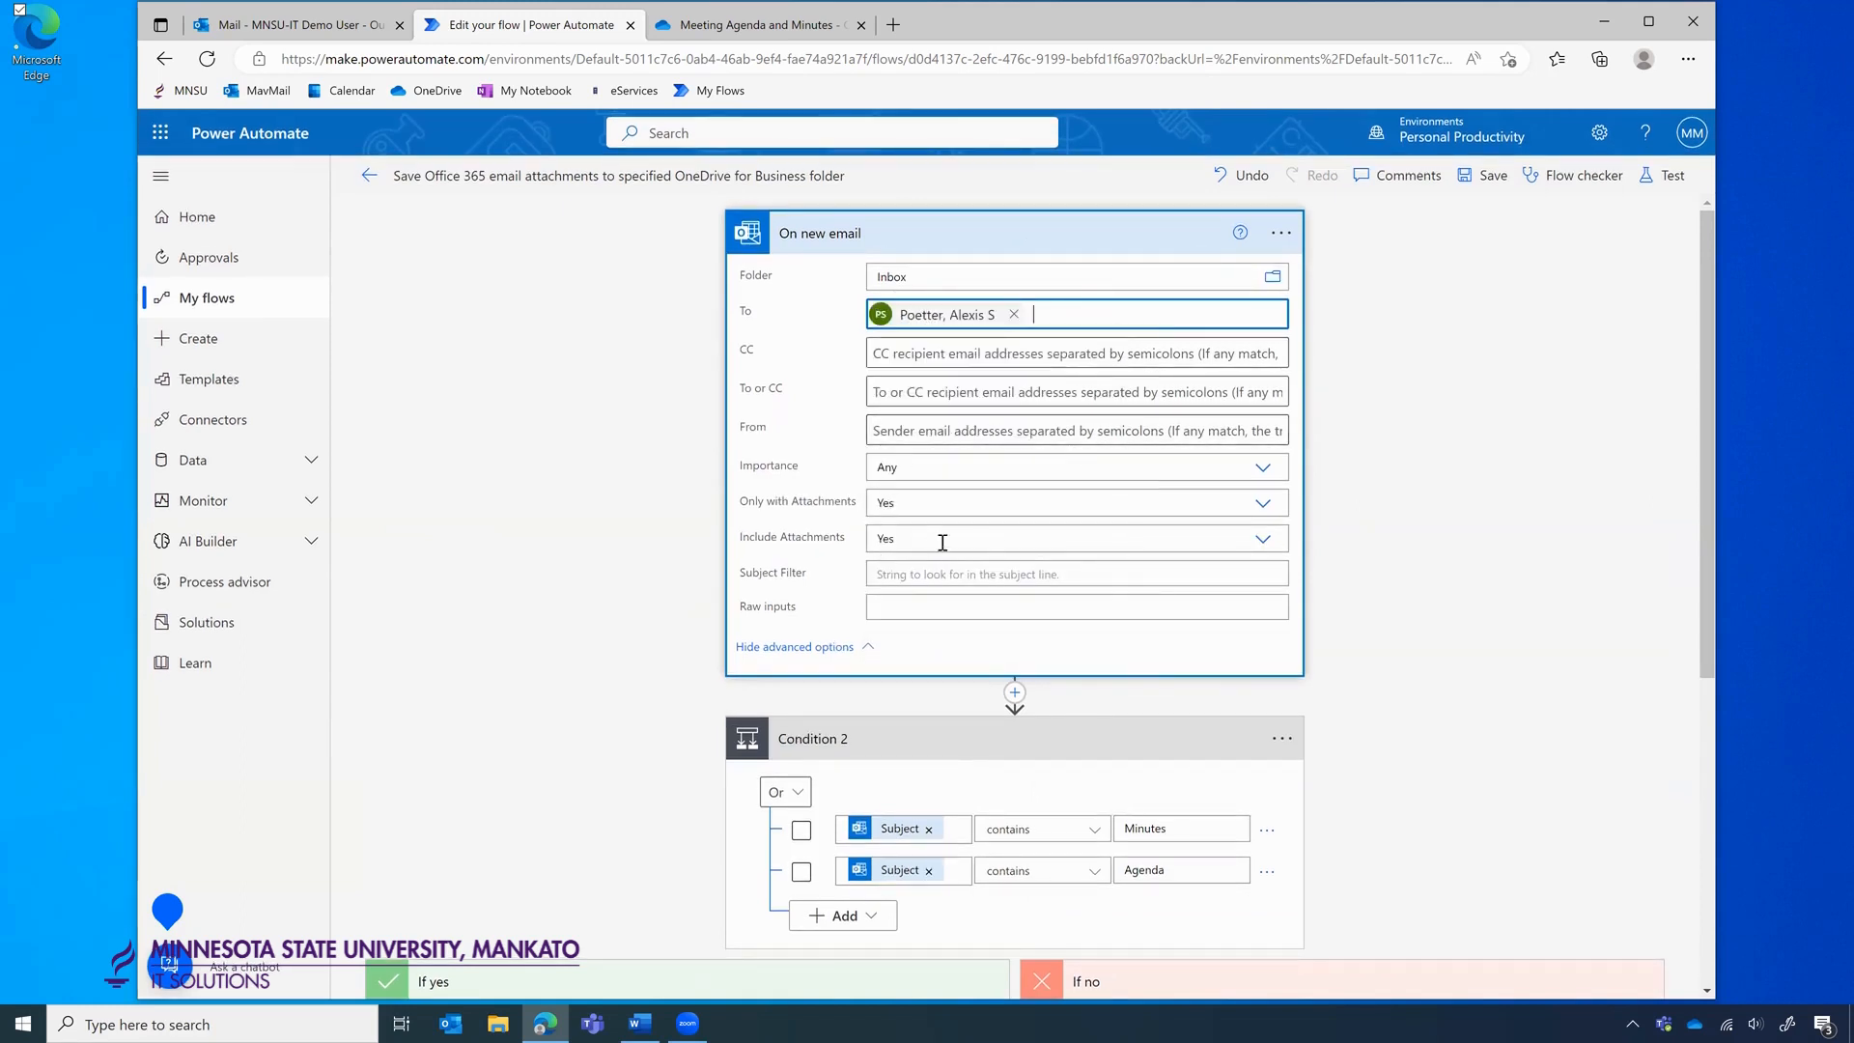
left_click(893, 574)
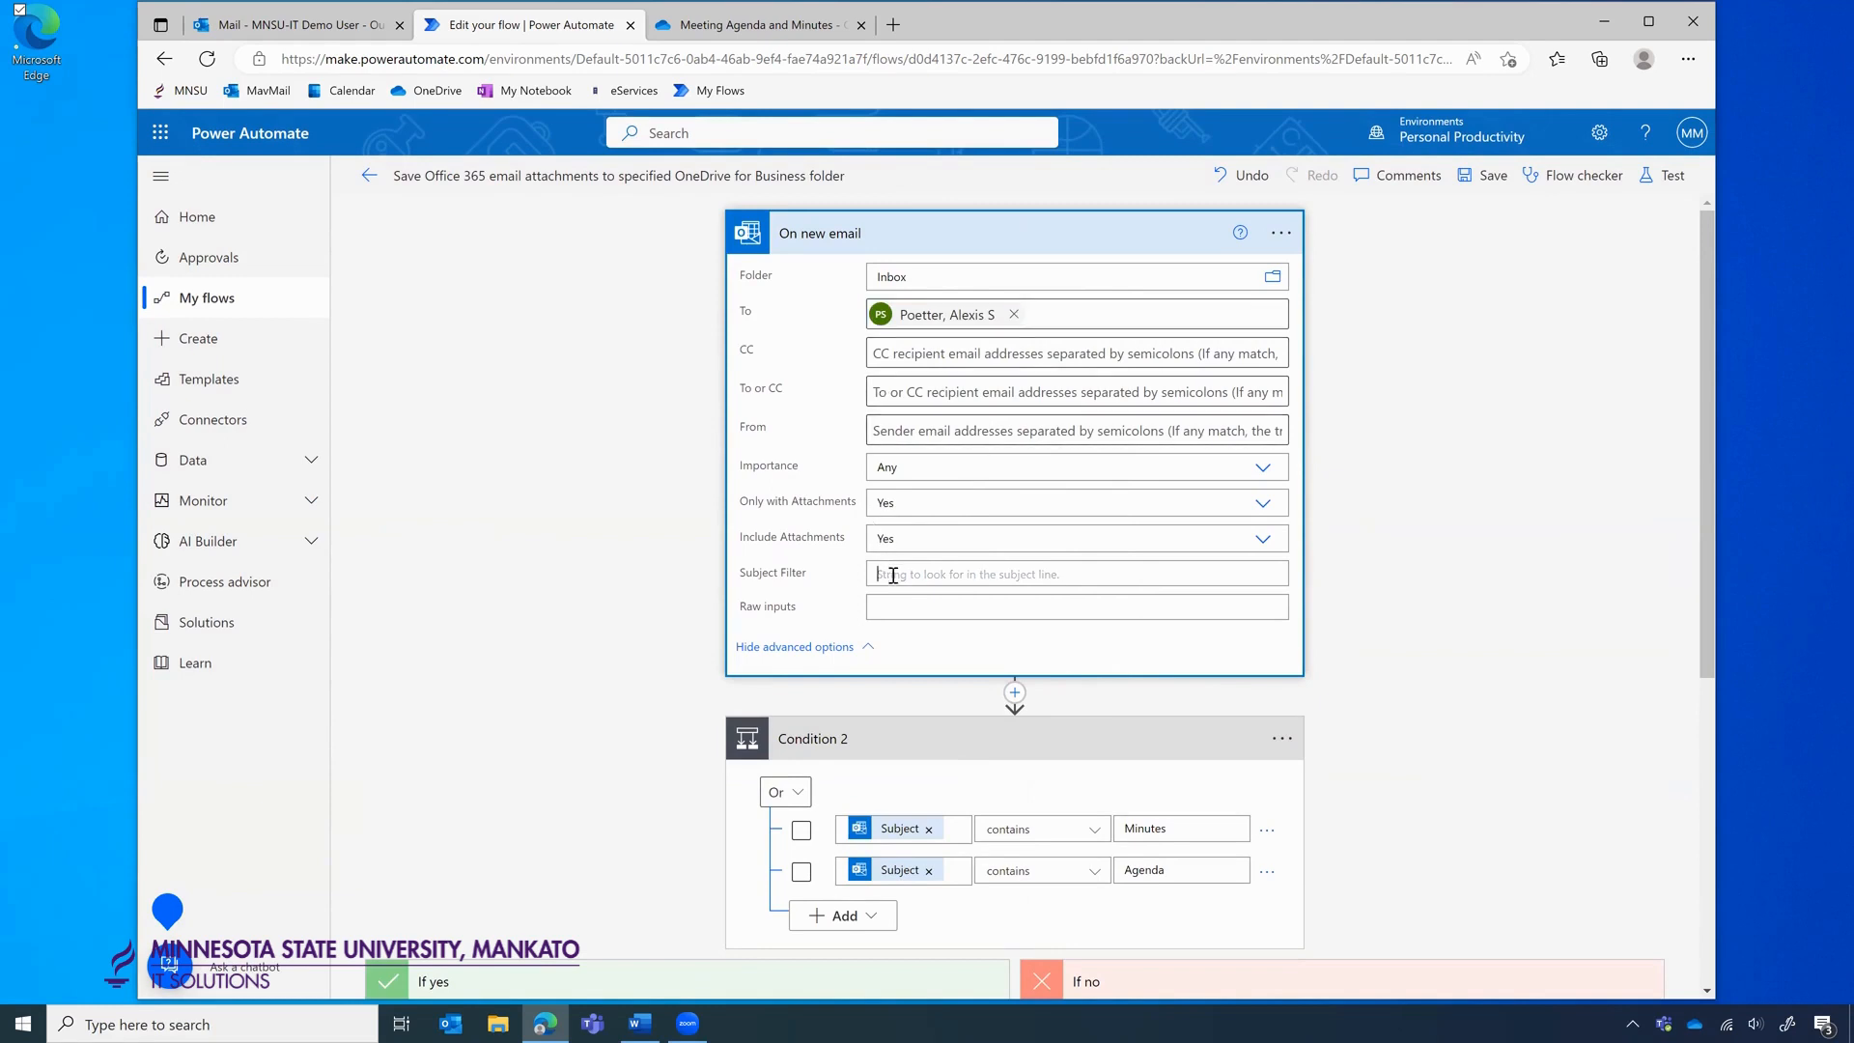
type("Minutes")
Remove the recipient from the To filter, keeping only the Minutes subject filter.
scroll(1348, 536, "down", 1)
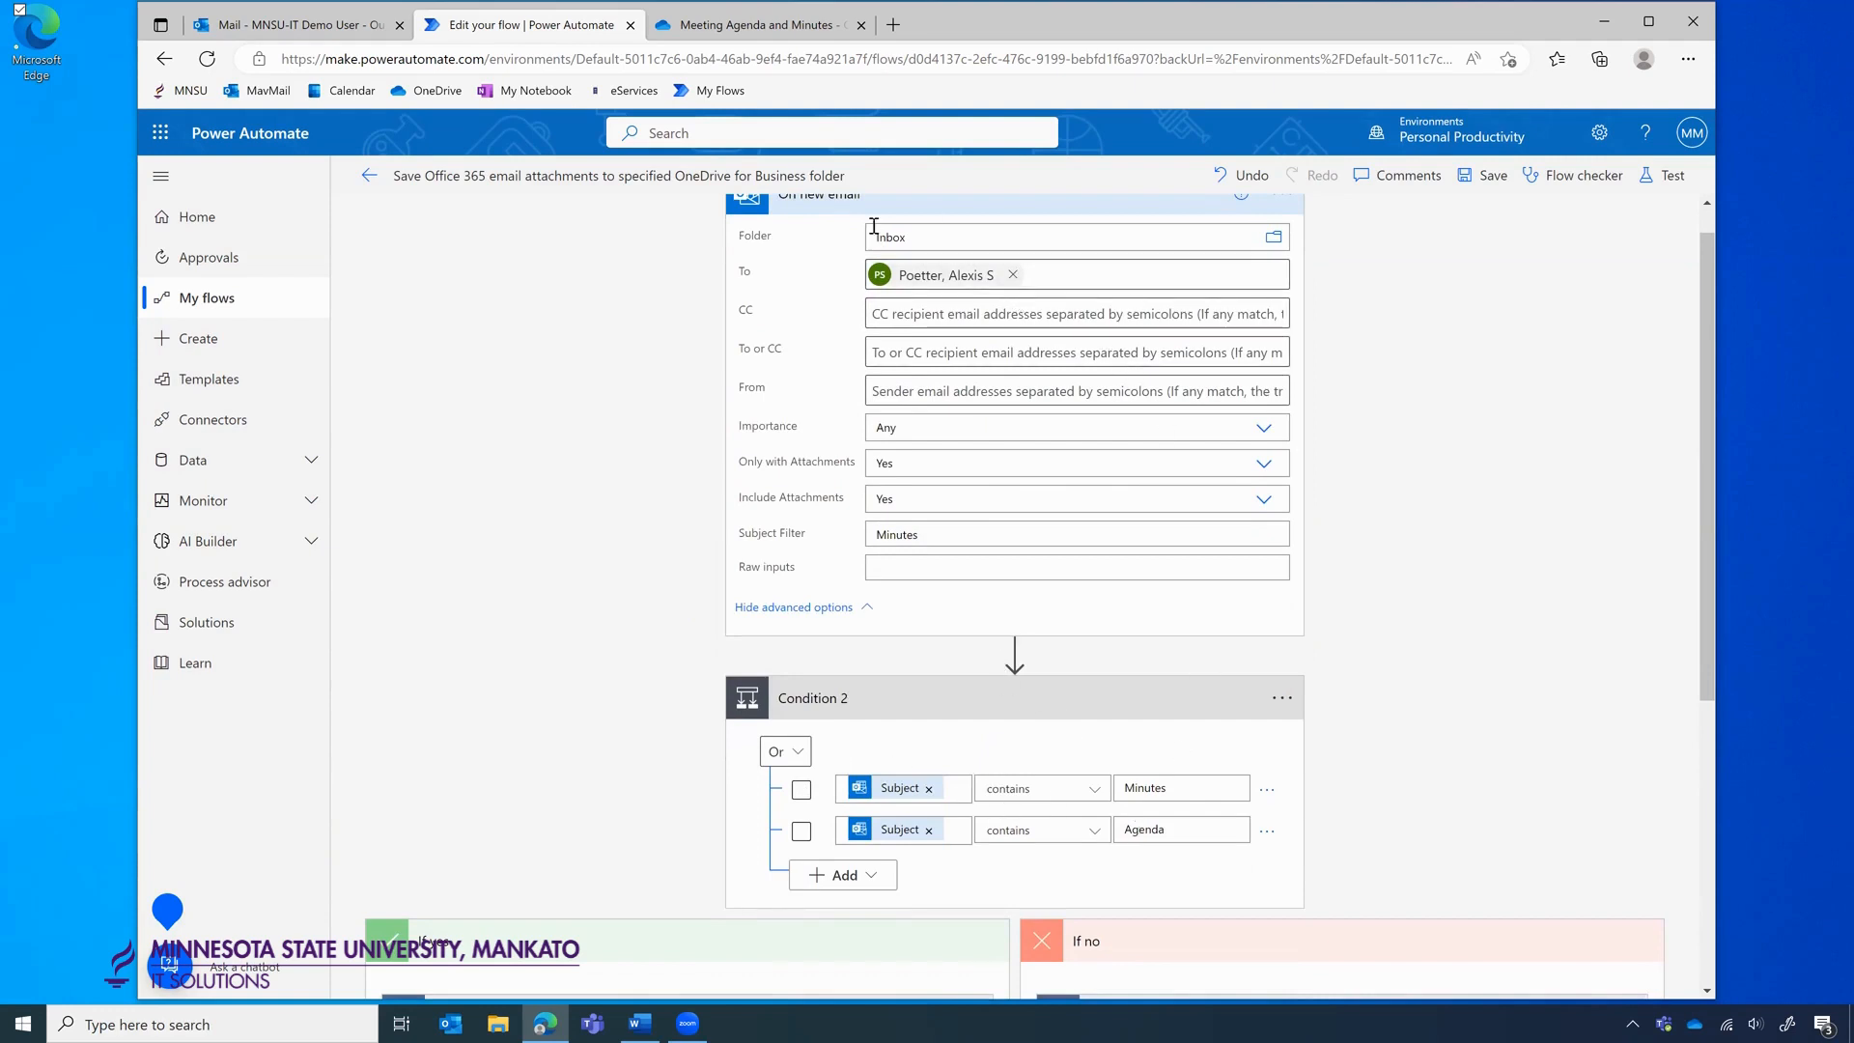
scroll(862, 225, "up", 1)
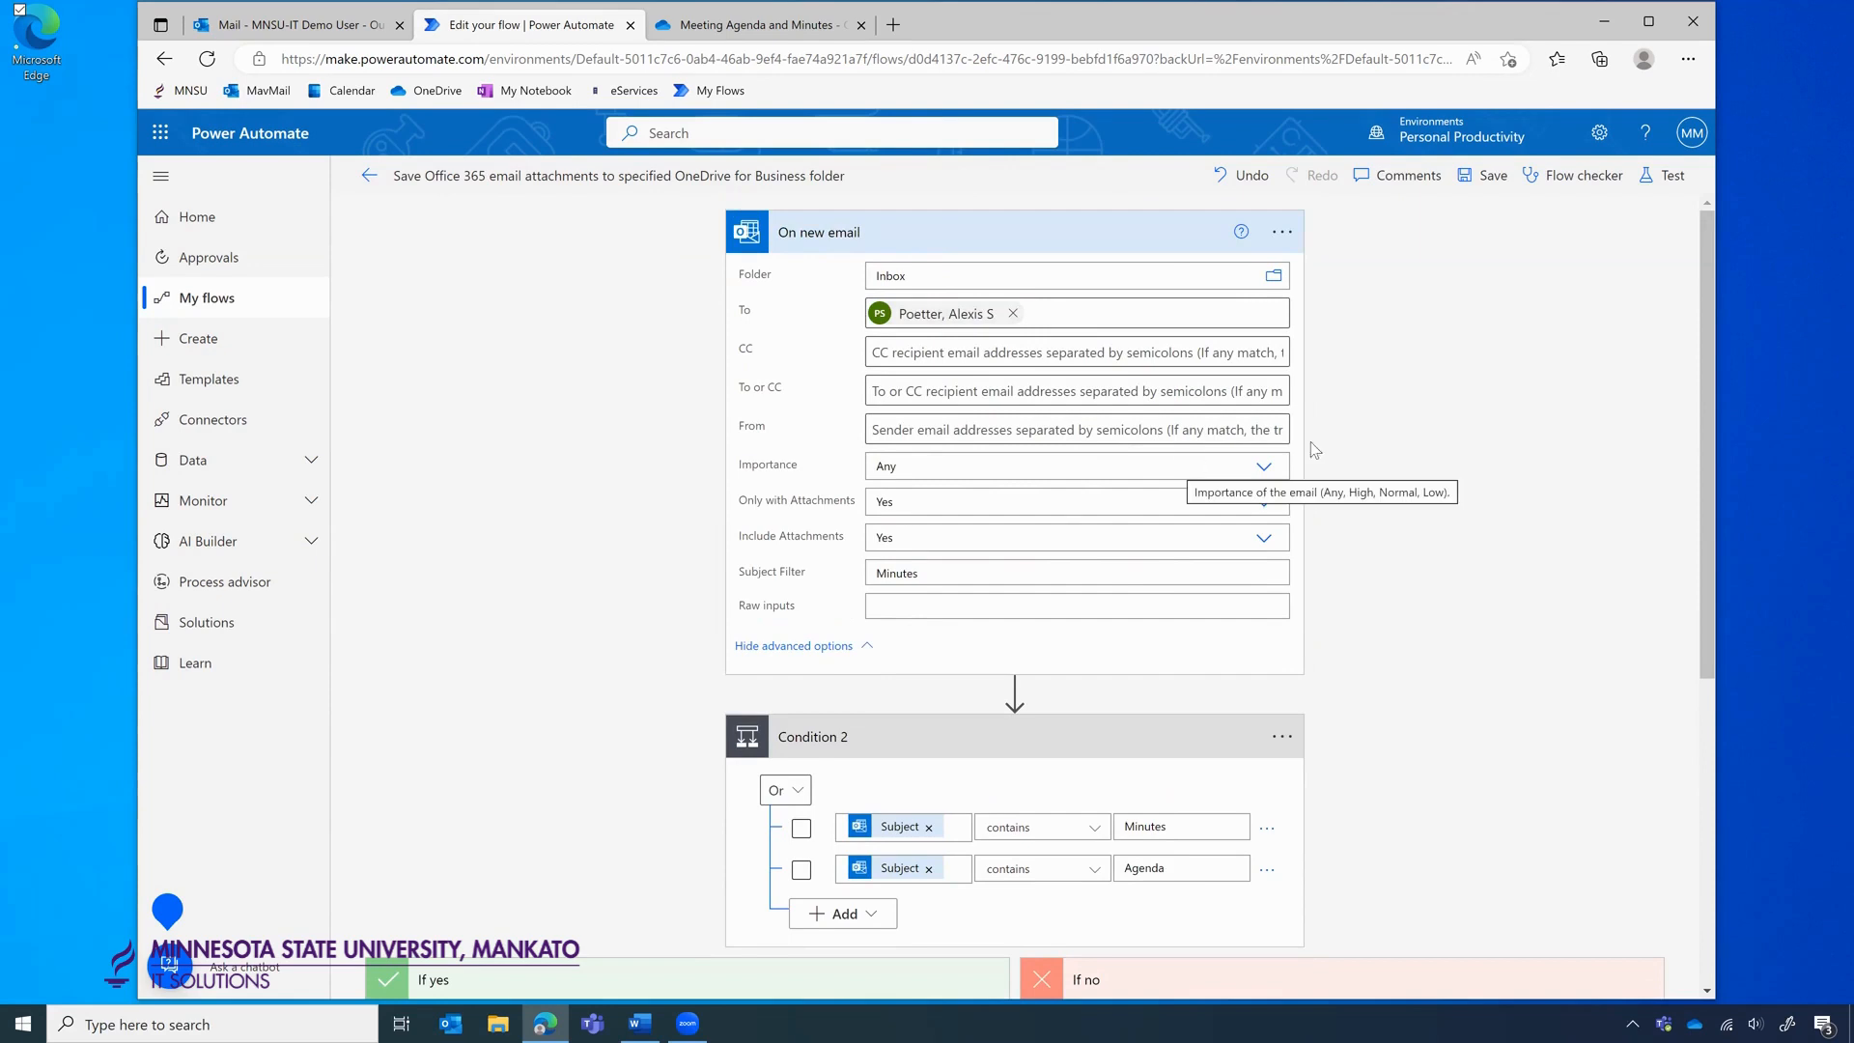
scroll(1374, 502, "down", 3)
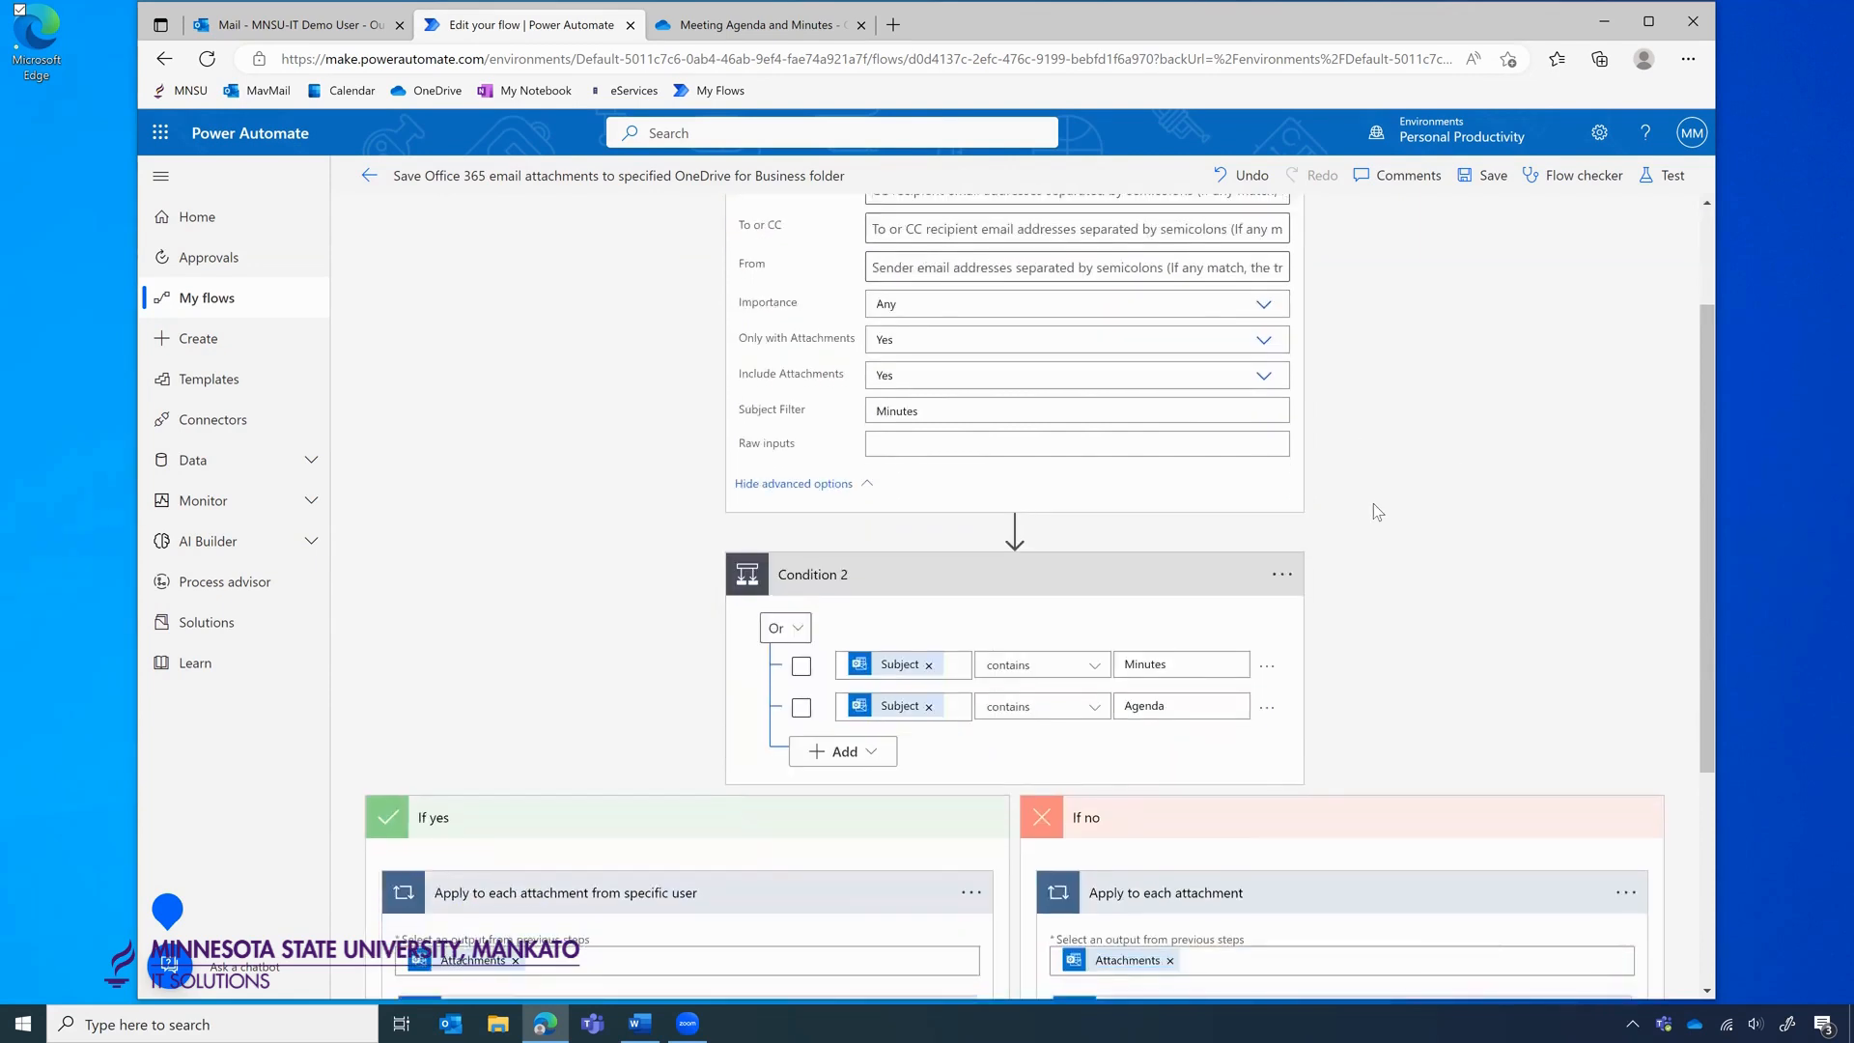
scroll(1377, 512, "down", 1)
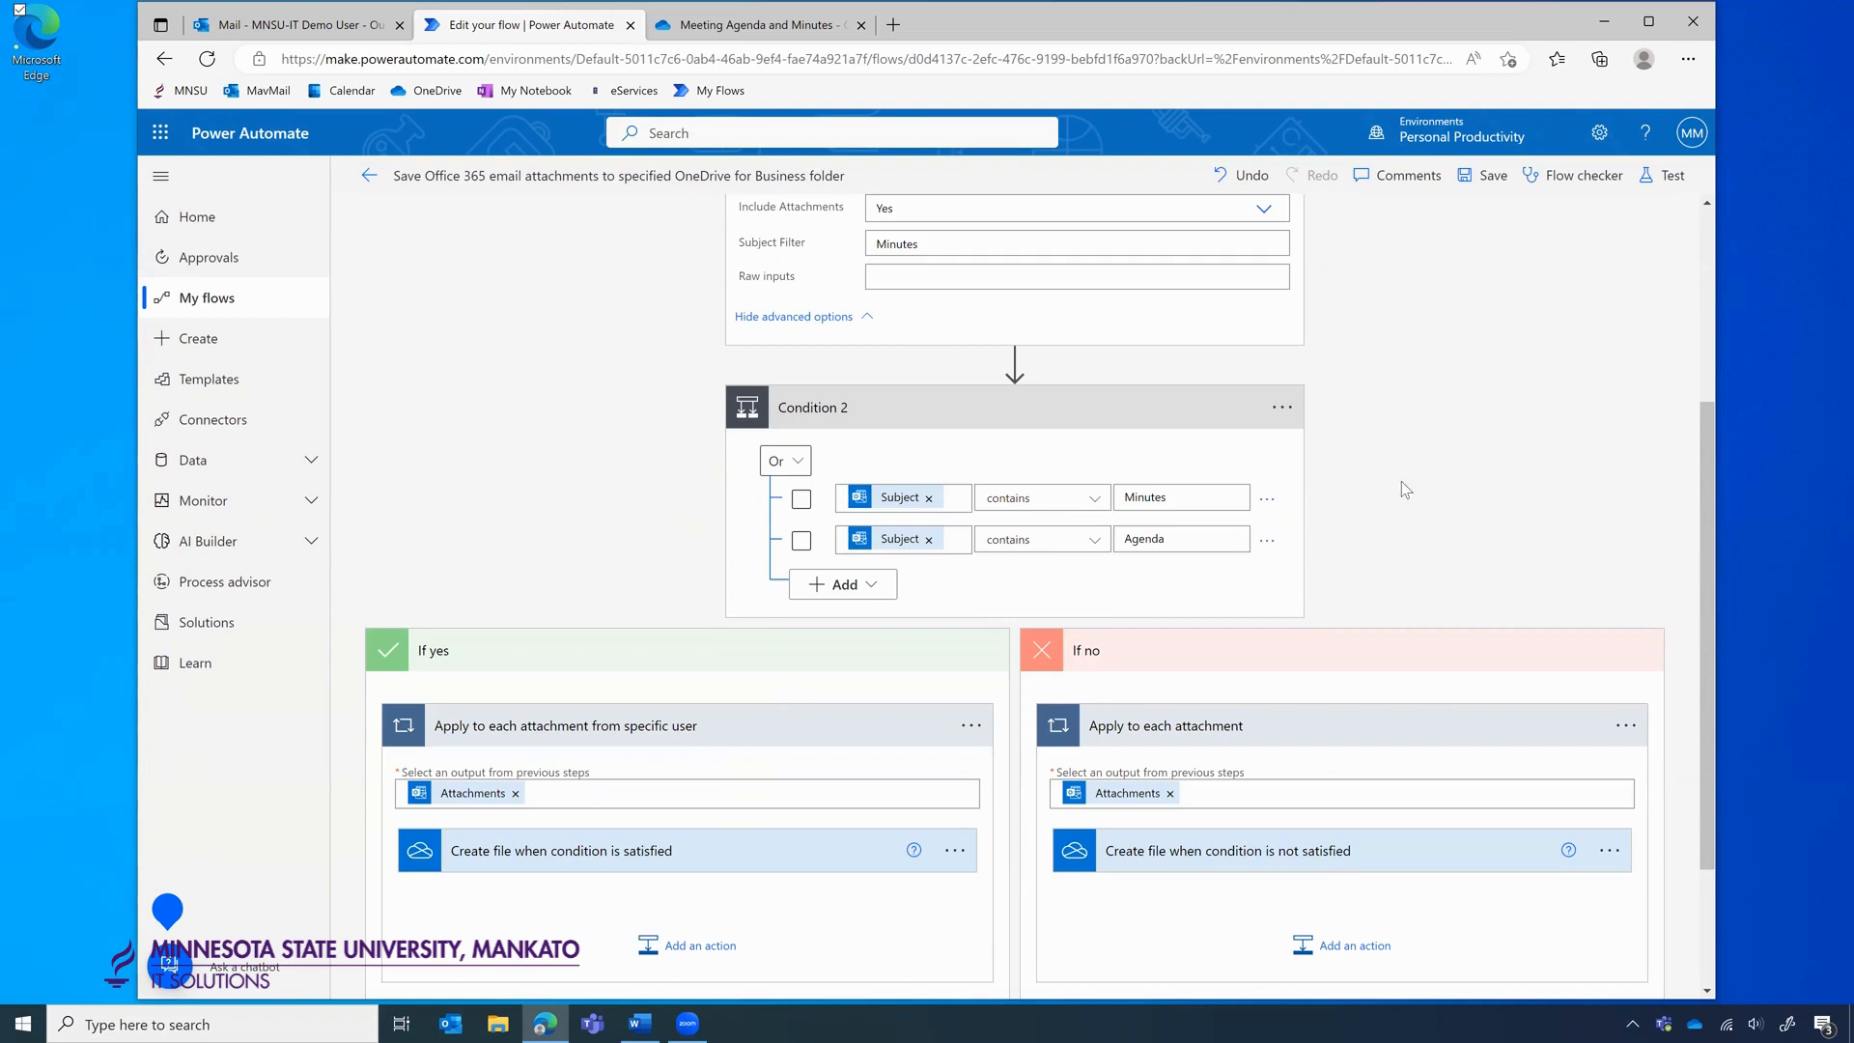
scroll(1380, 480, "down", 1)
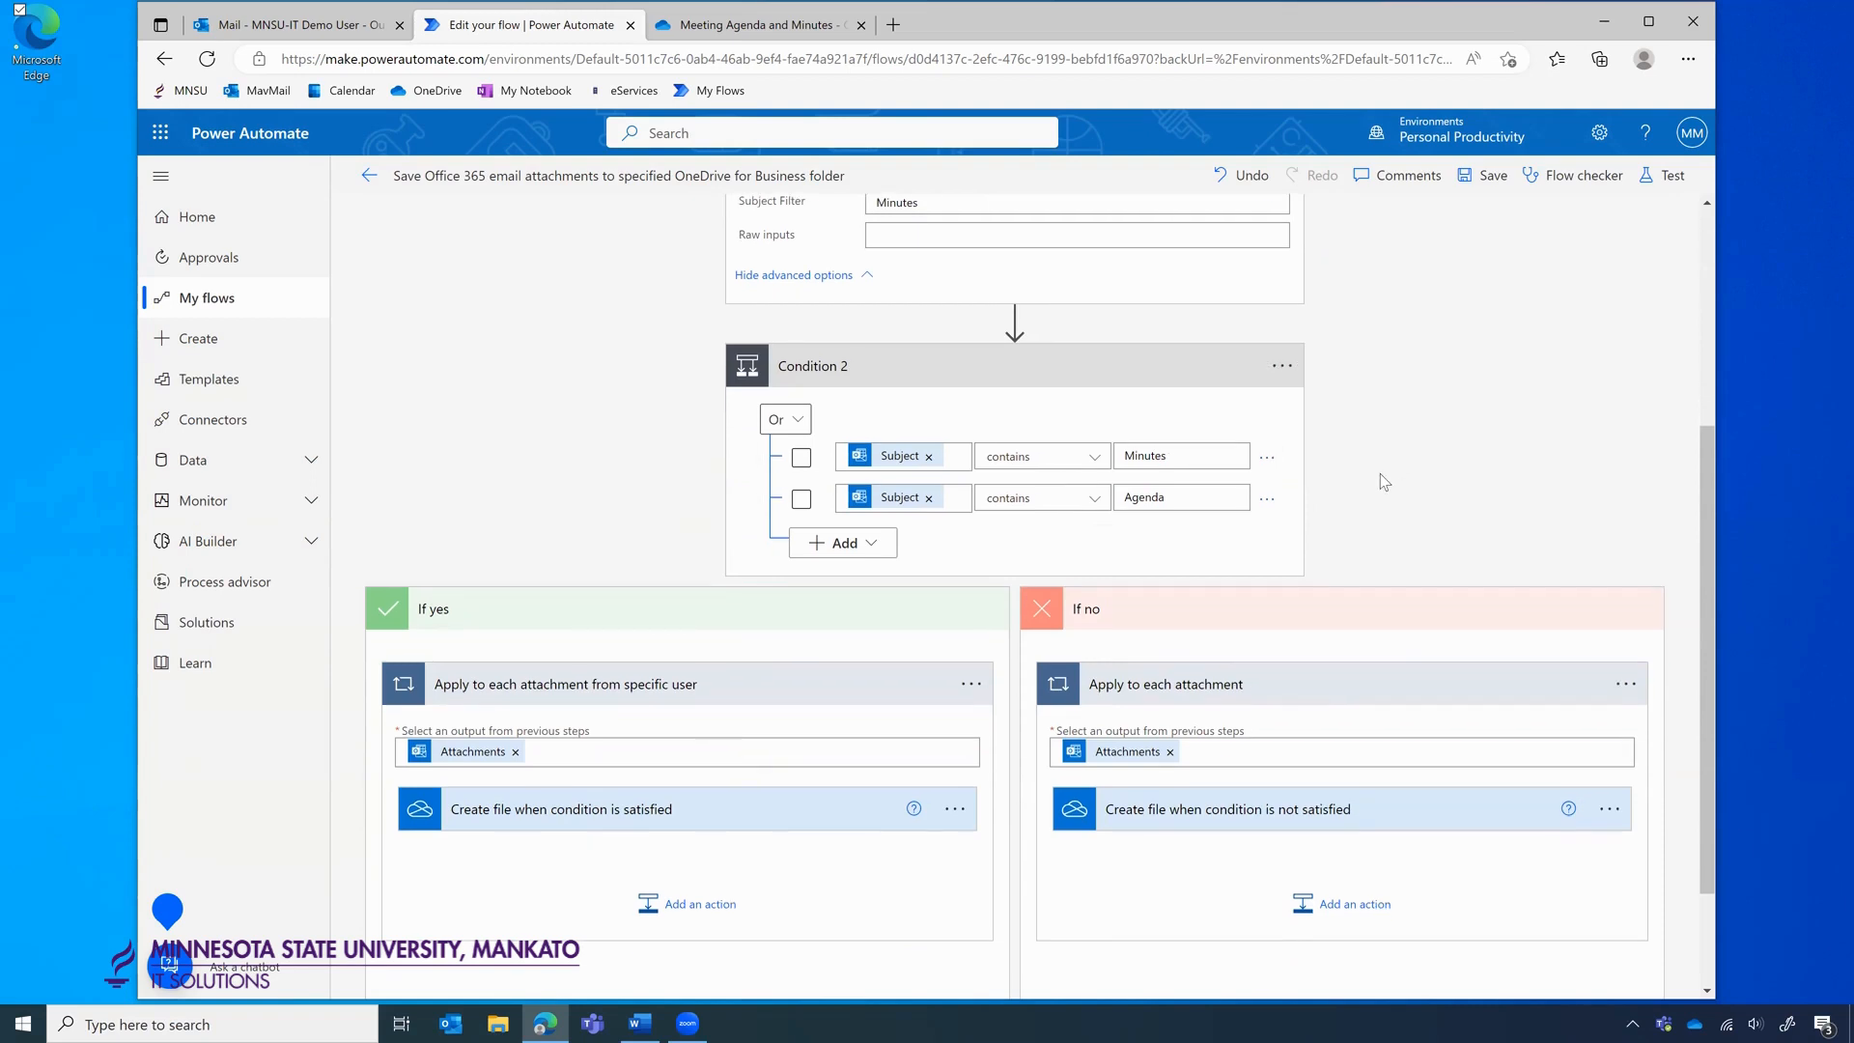
scroll(1380, 479, "up", 4)
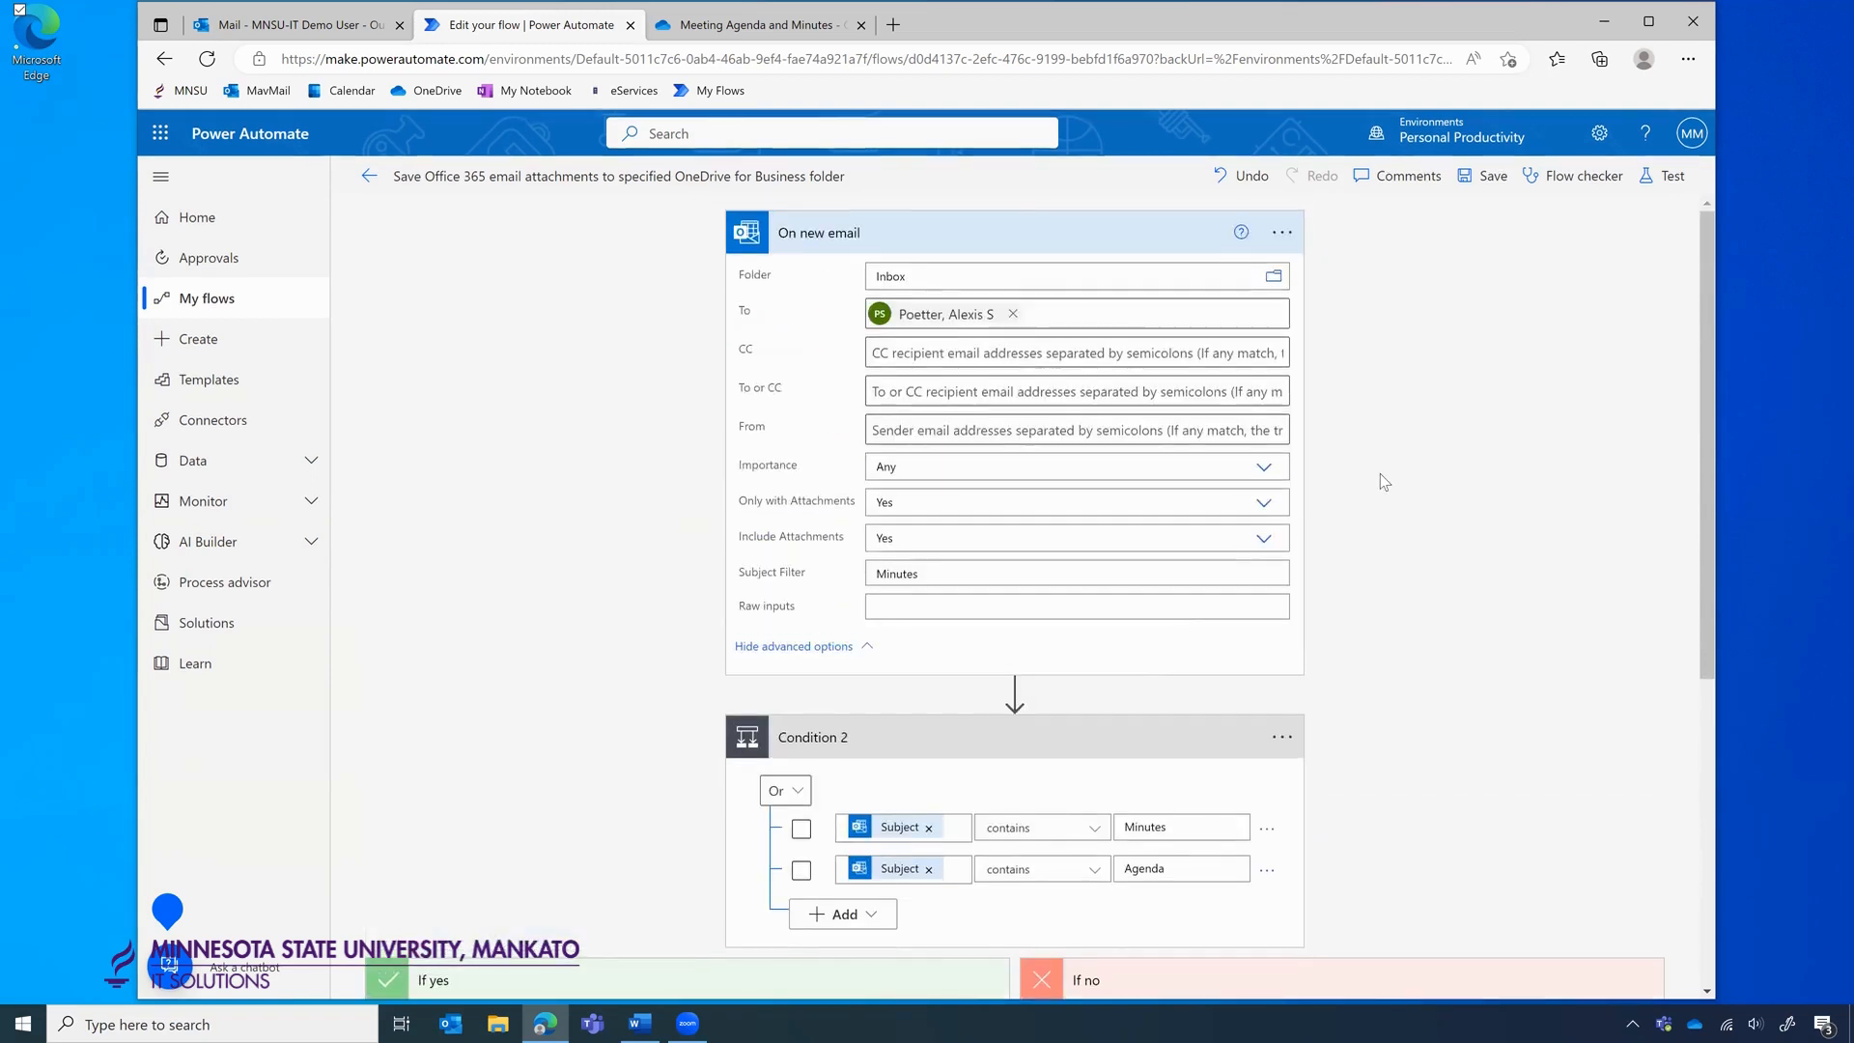
left_click(1011, 315)
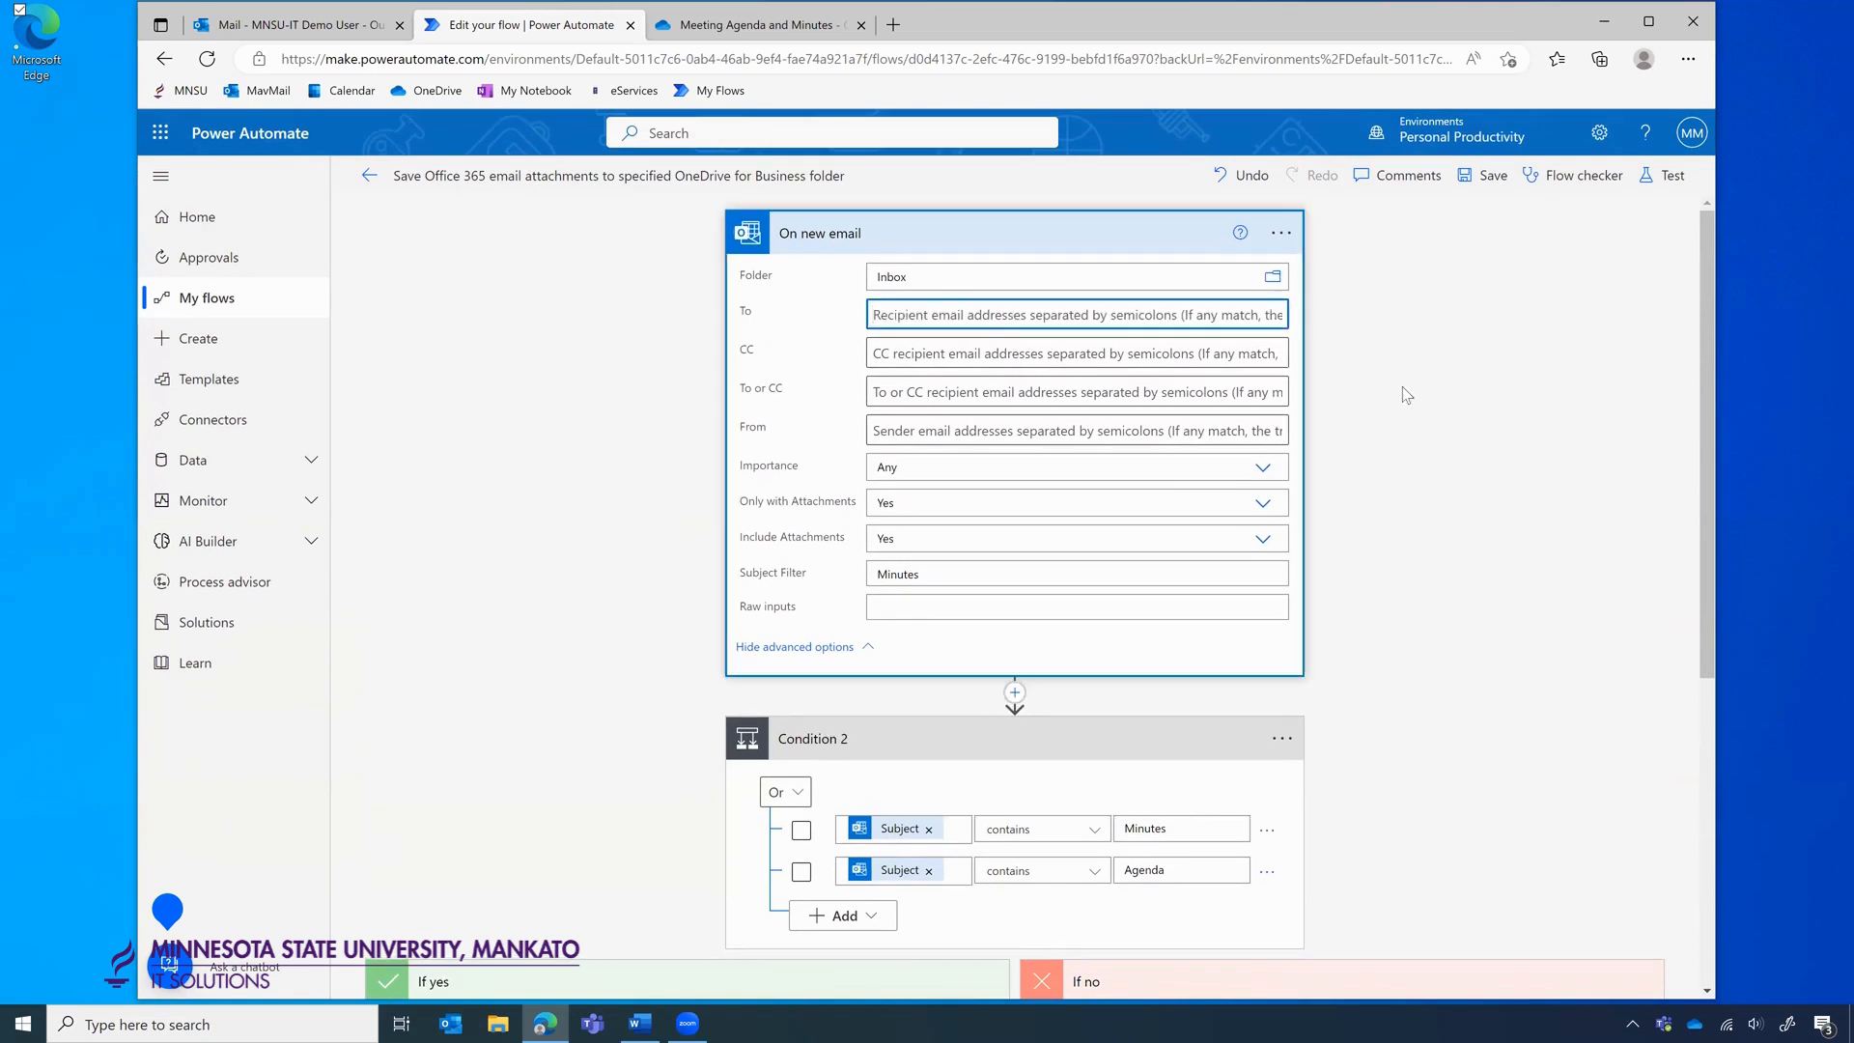
scroll(1411, 396, "down", 2)
scroll(1411, 402, "down", 2)
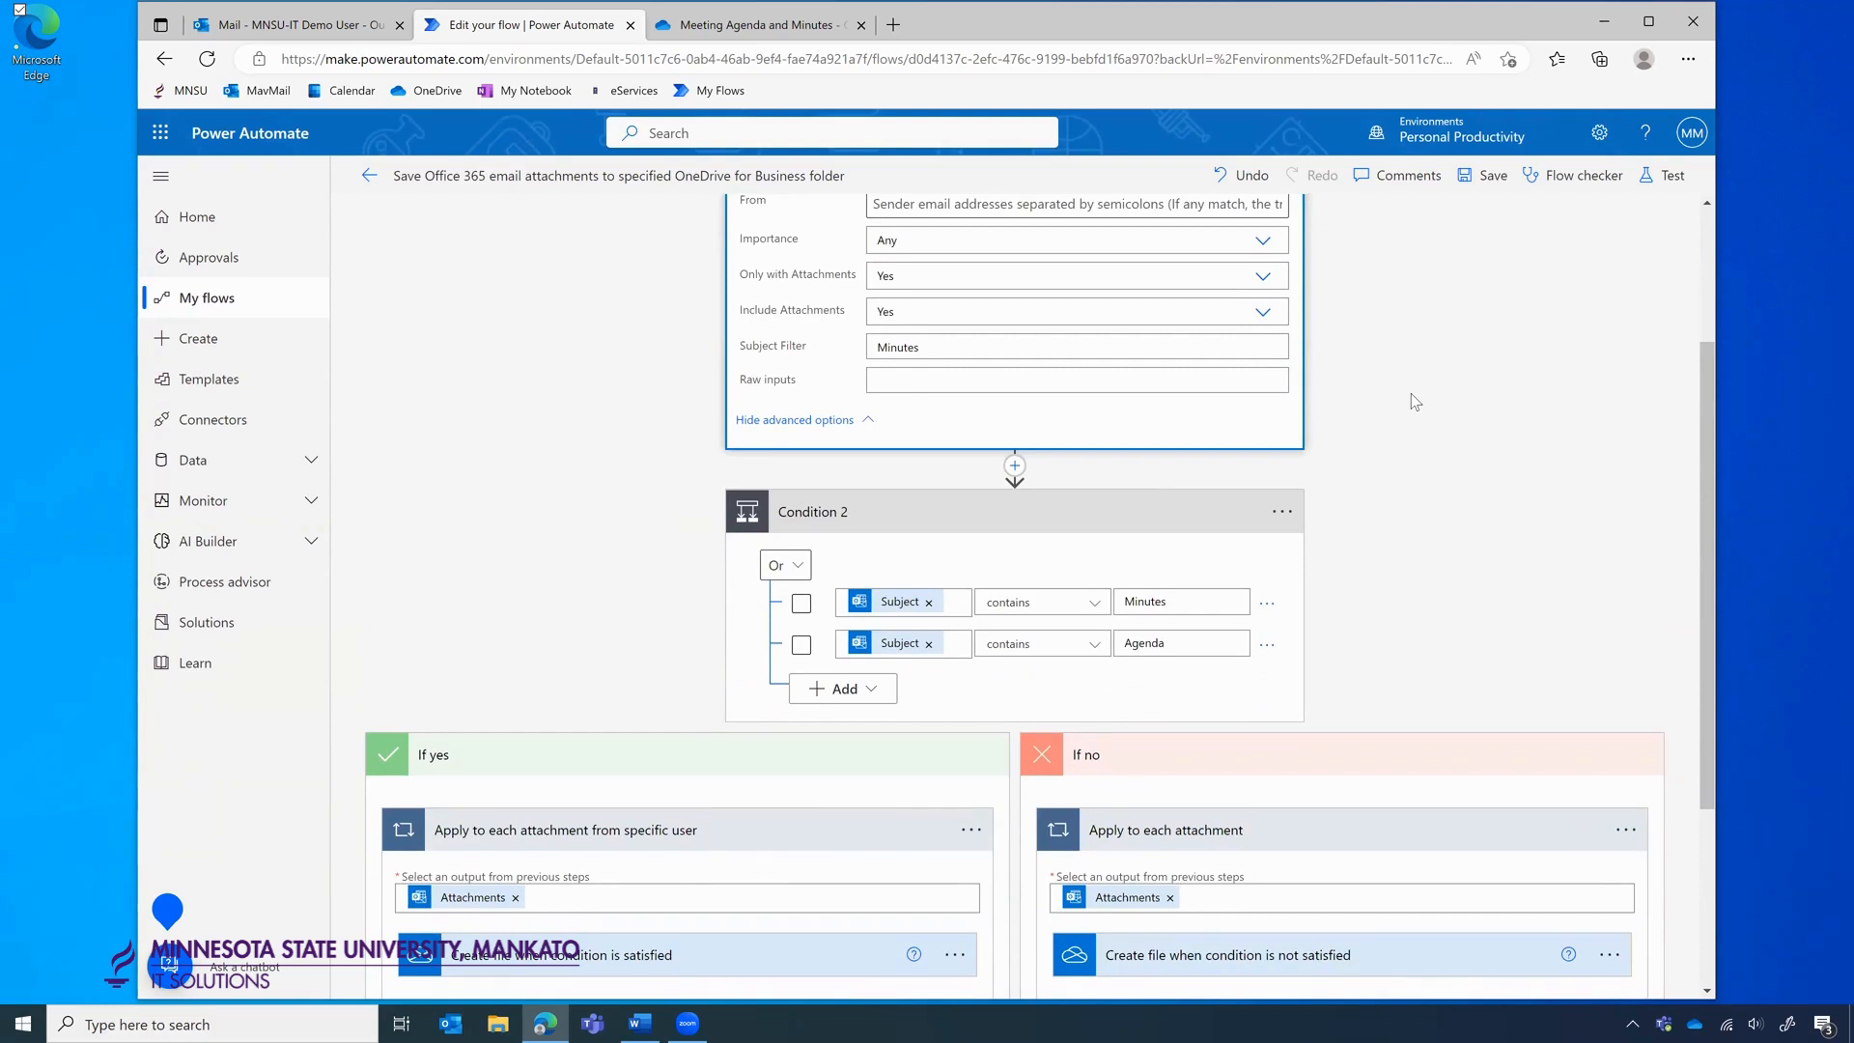
scroll(1411, 392, "up", 2)
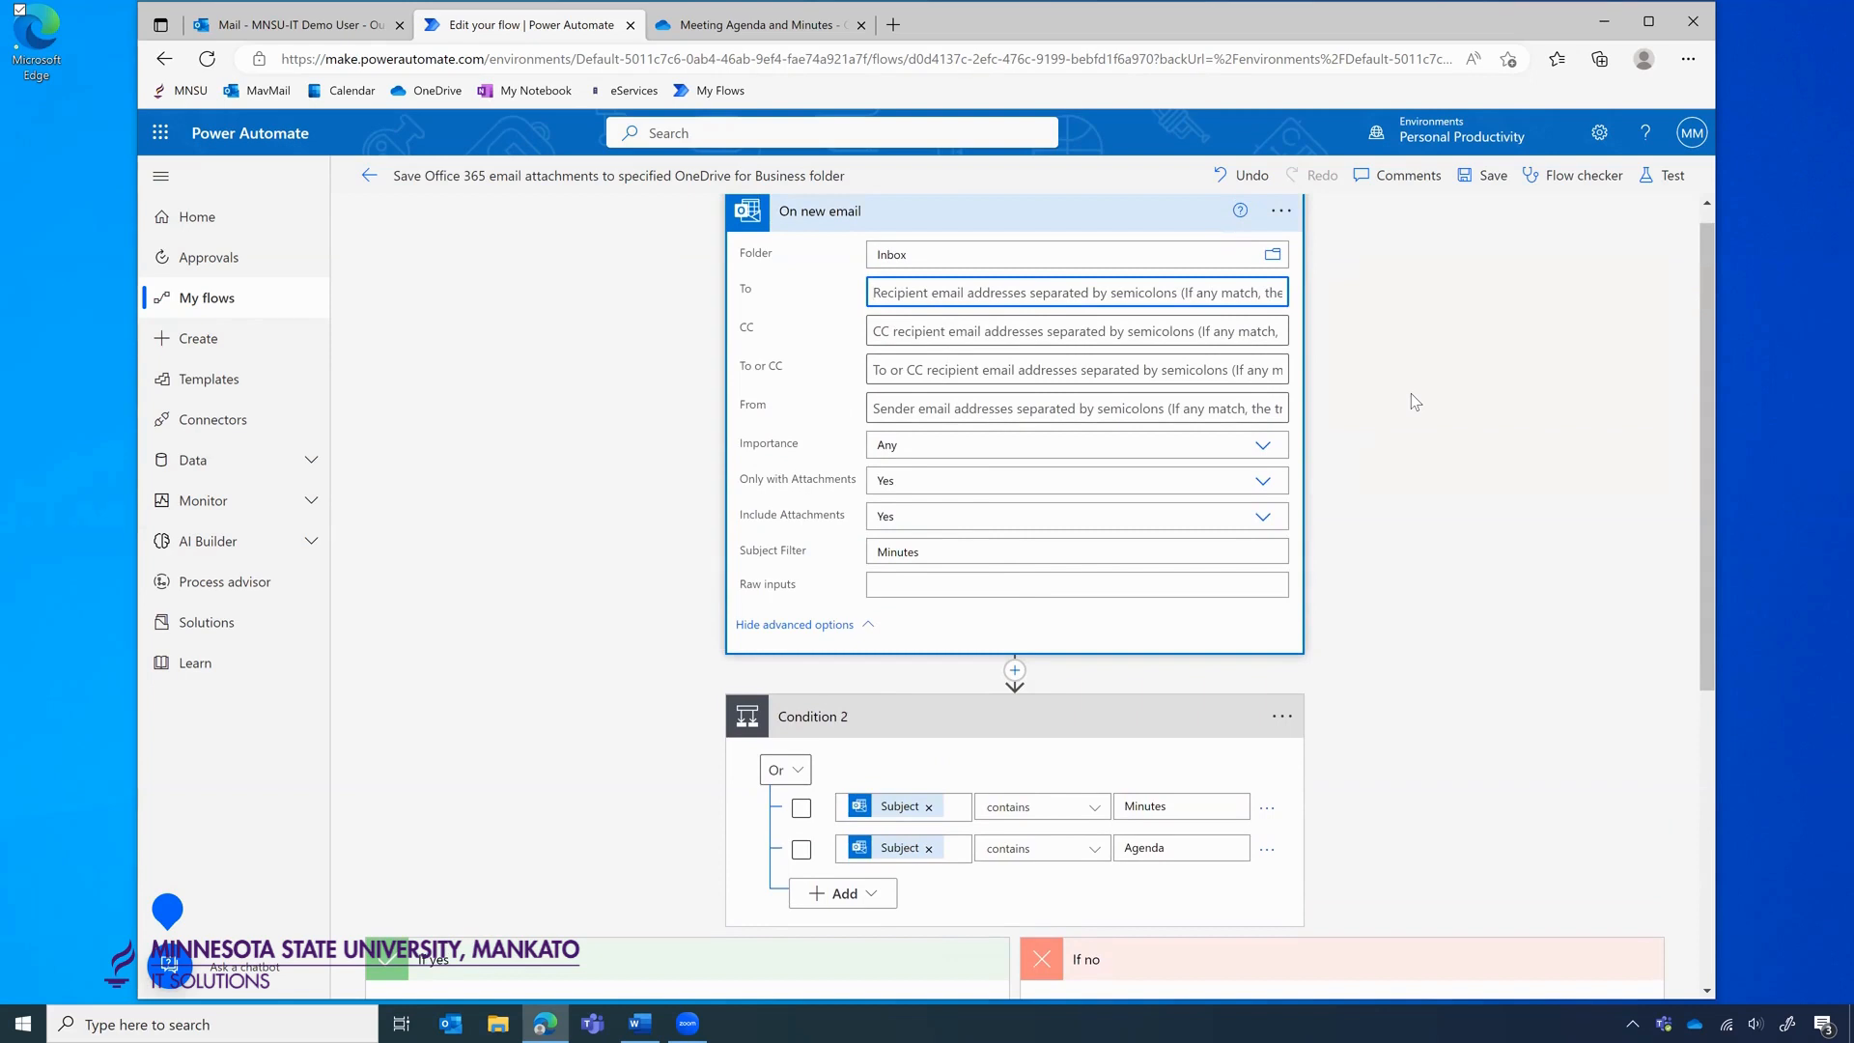
Leave the editor, review the succeeded Feb 14, 09:15 AM run, and return to the flow's details page.
left_click(369, 175)
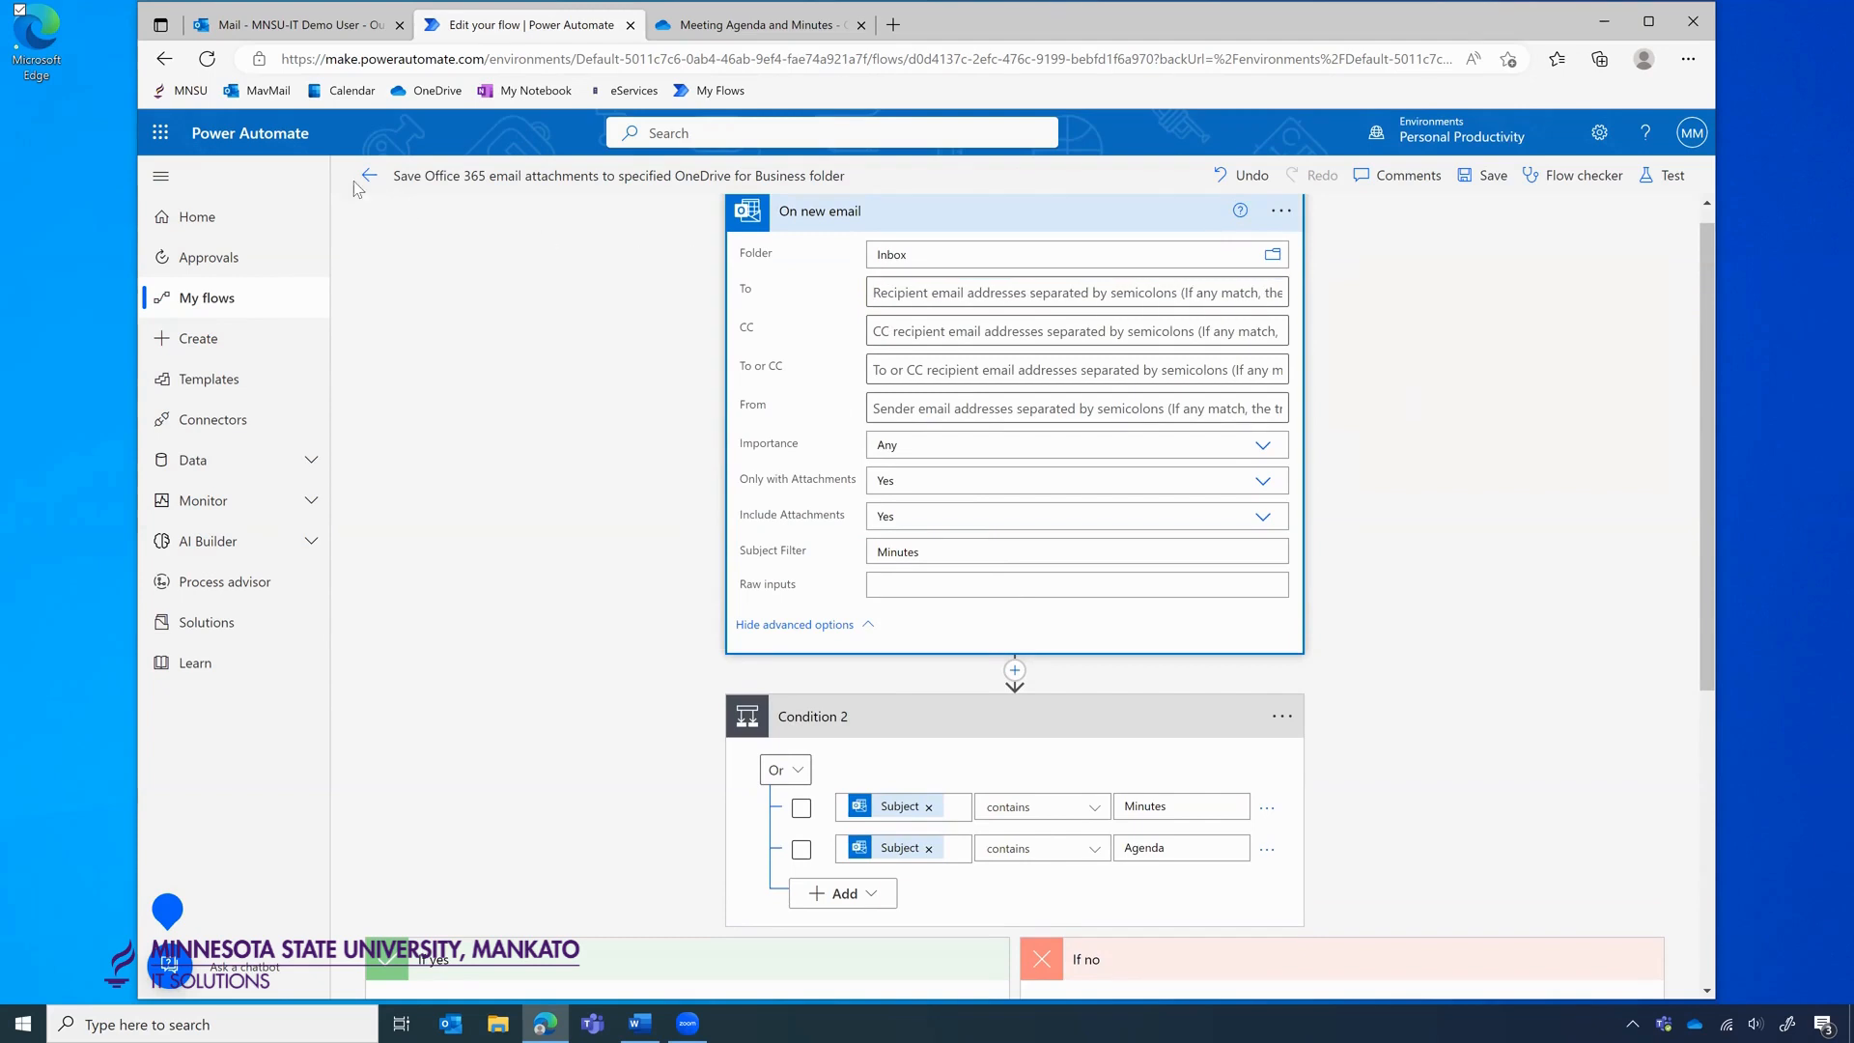
left_click(1022, 204)
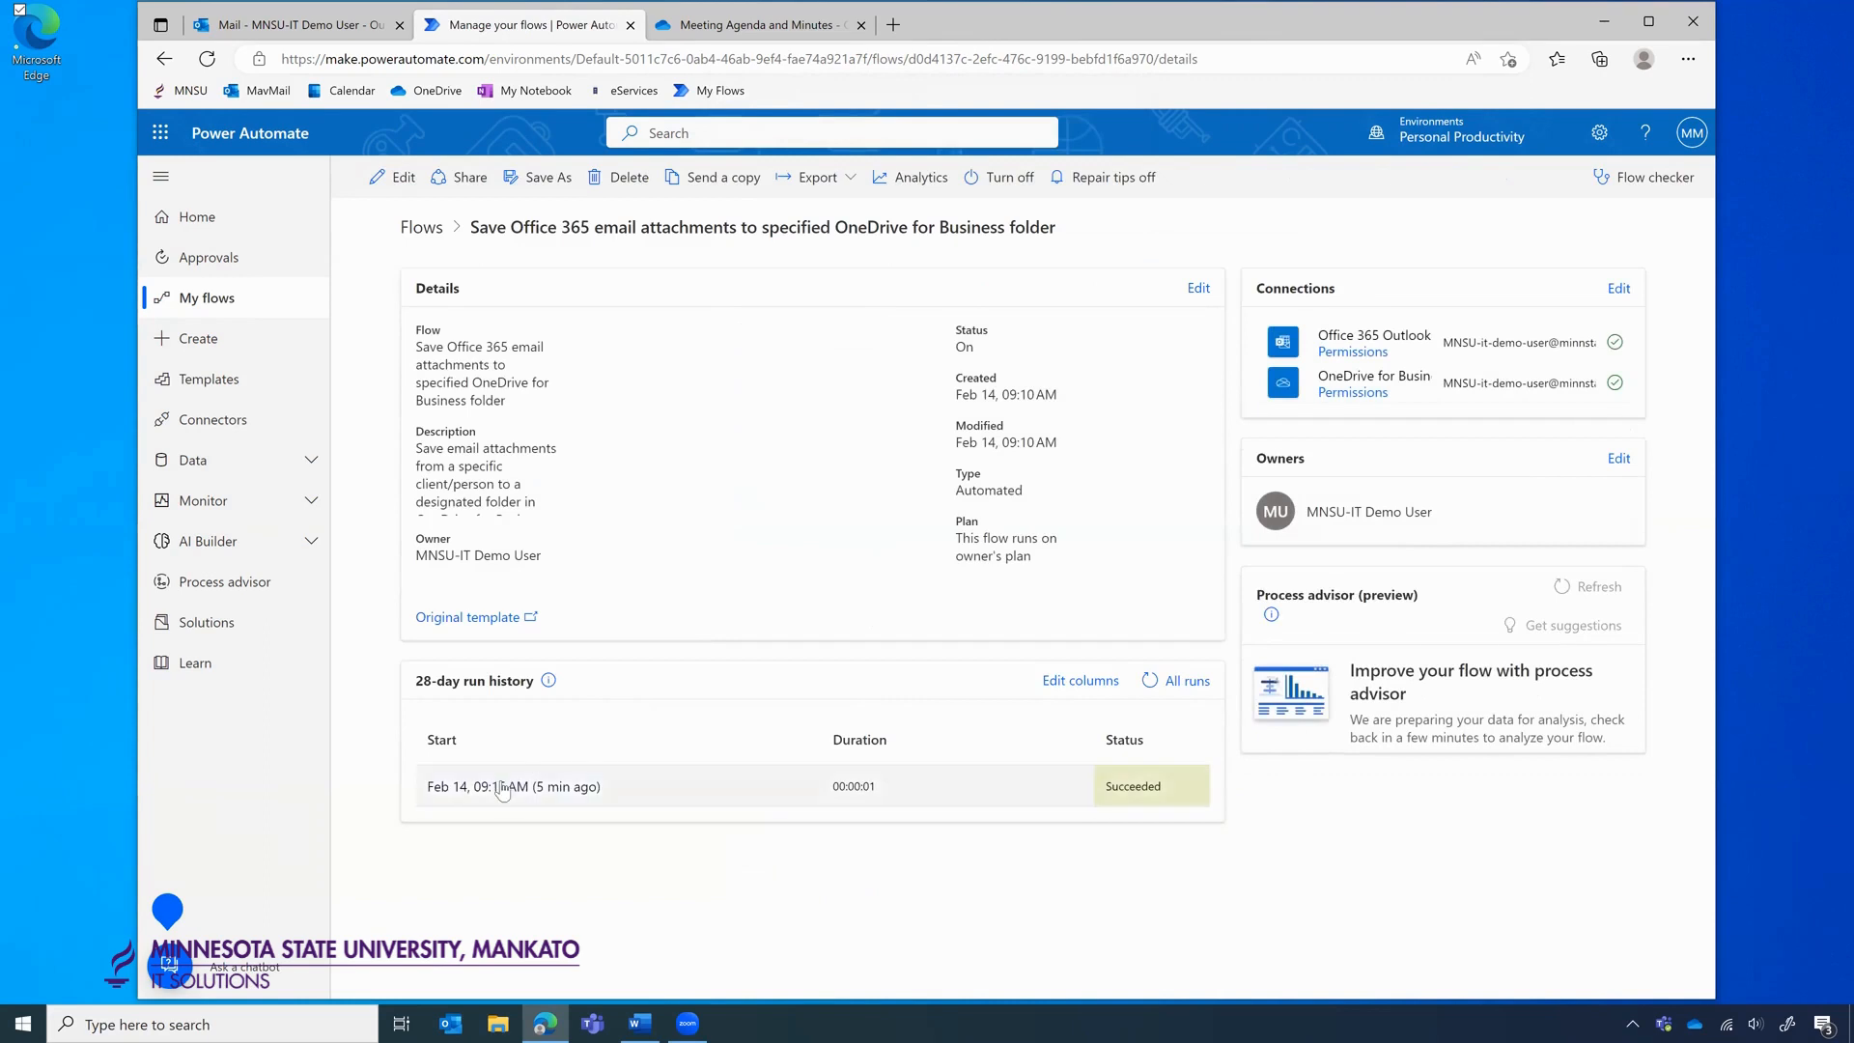
left_click(502, 787)
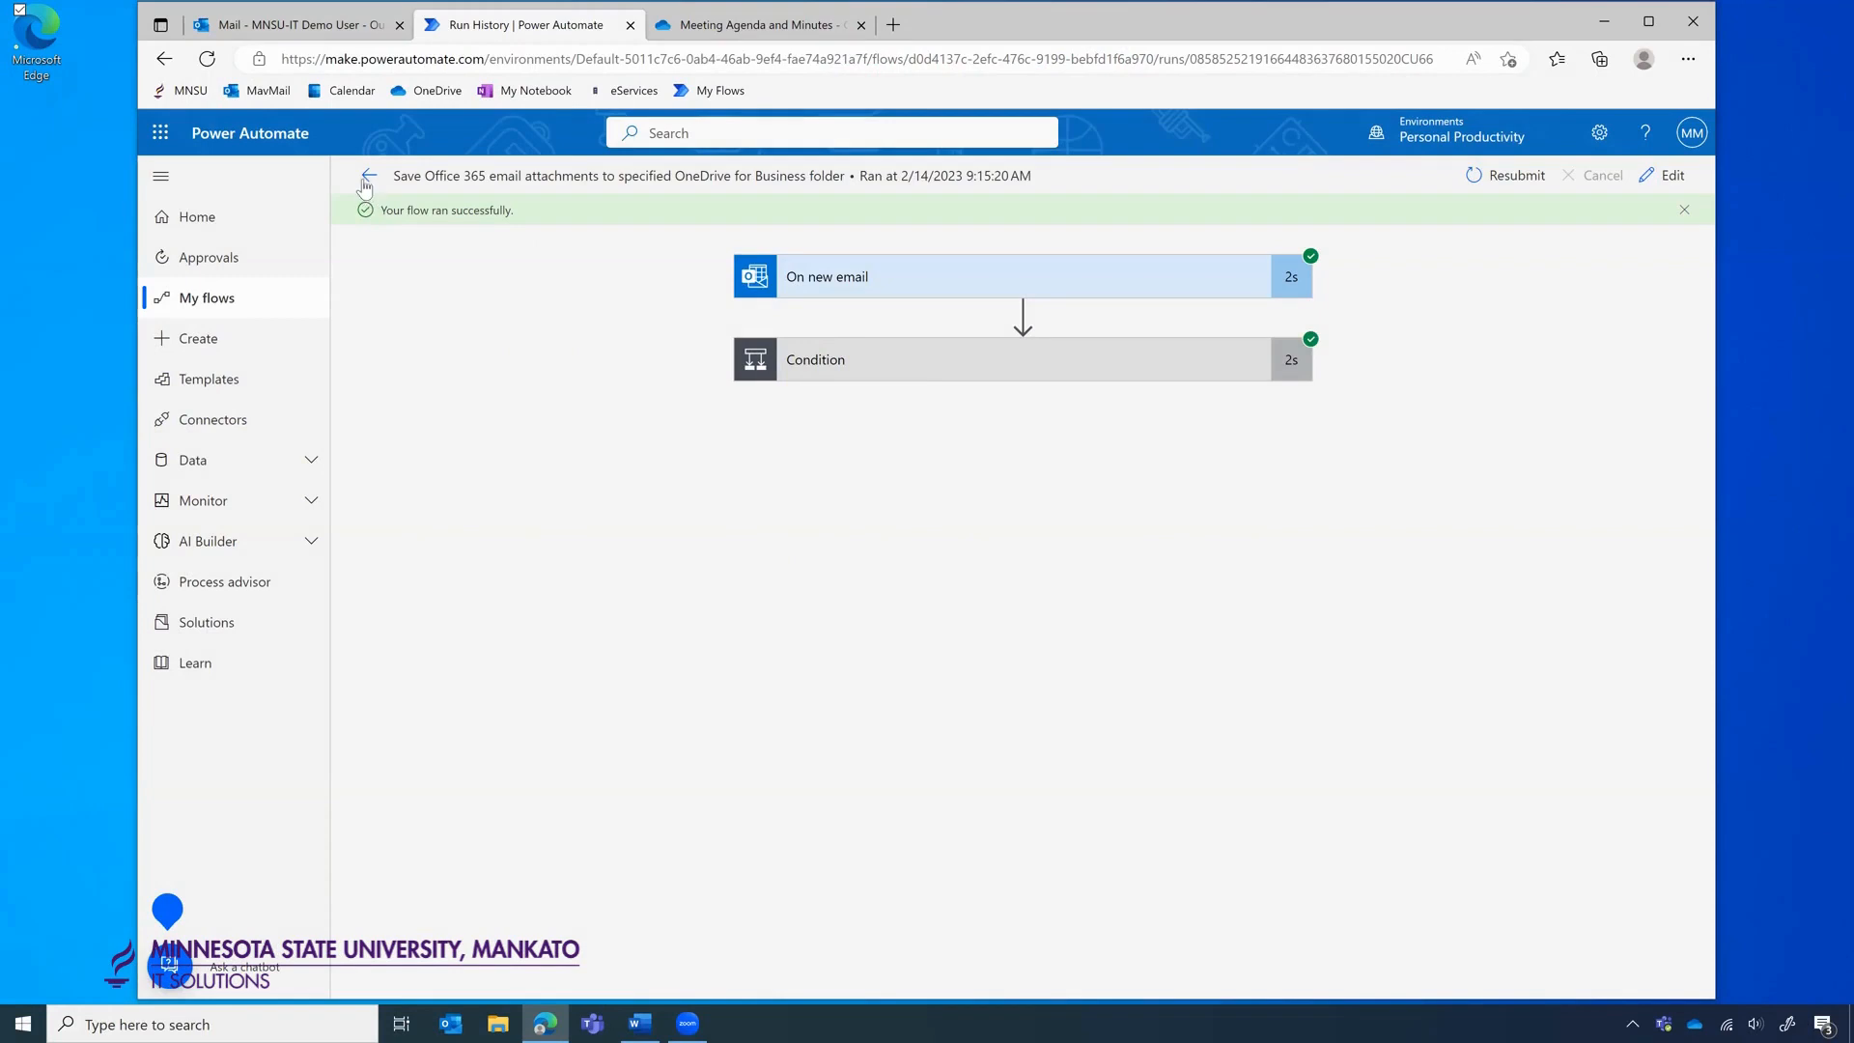
left_click(368, 176)
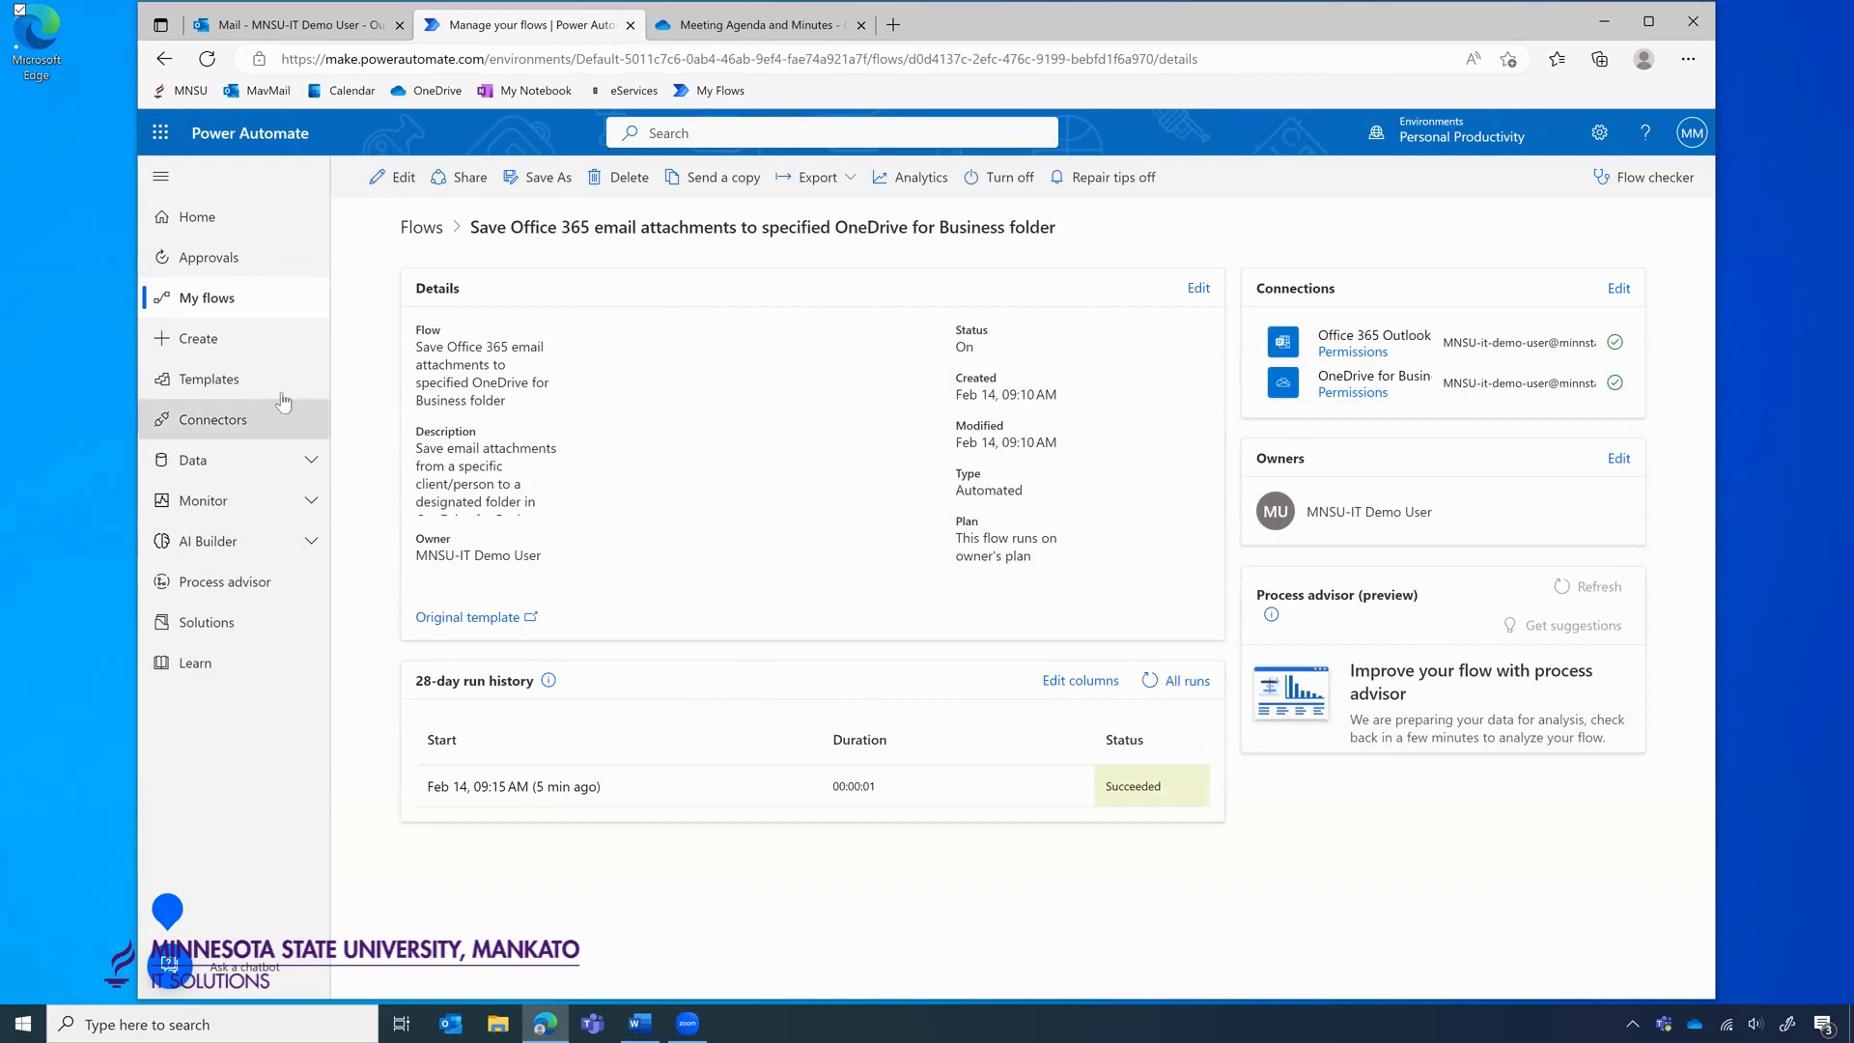
Search templates for 'request feedback' and open the Request feedback from your team for the selected file template.
left_click(248, 391)
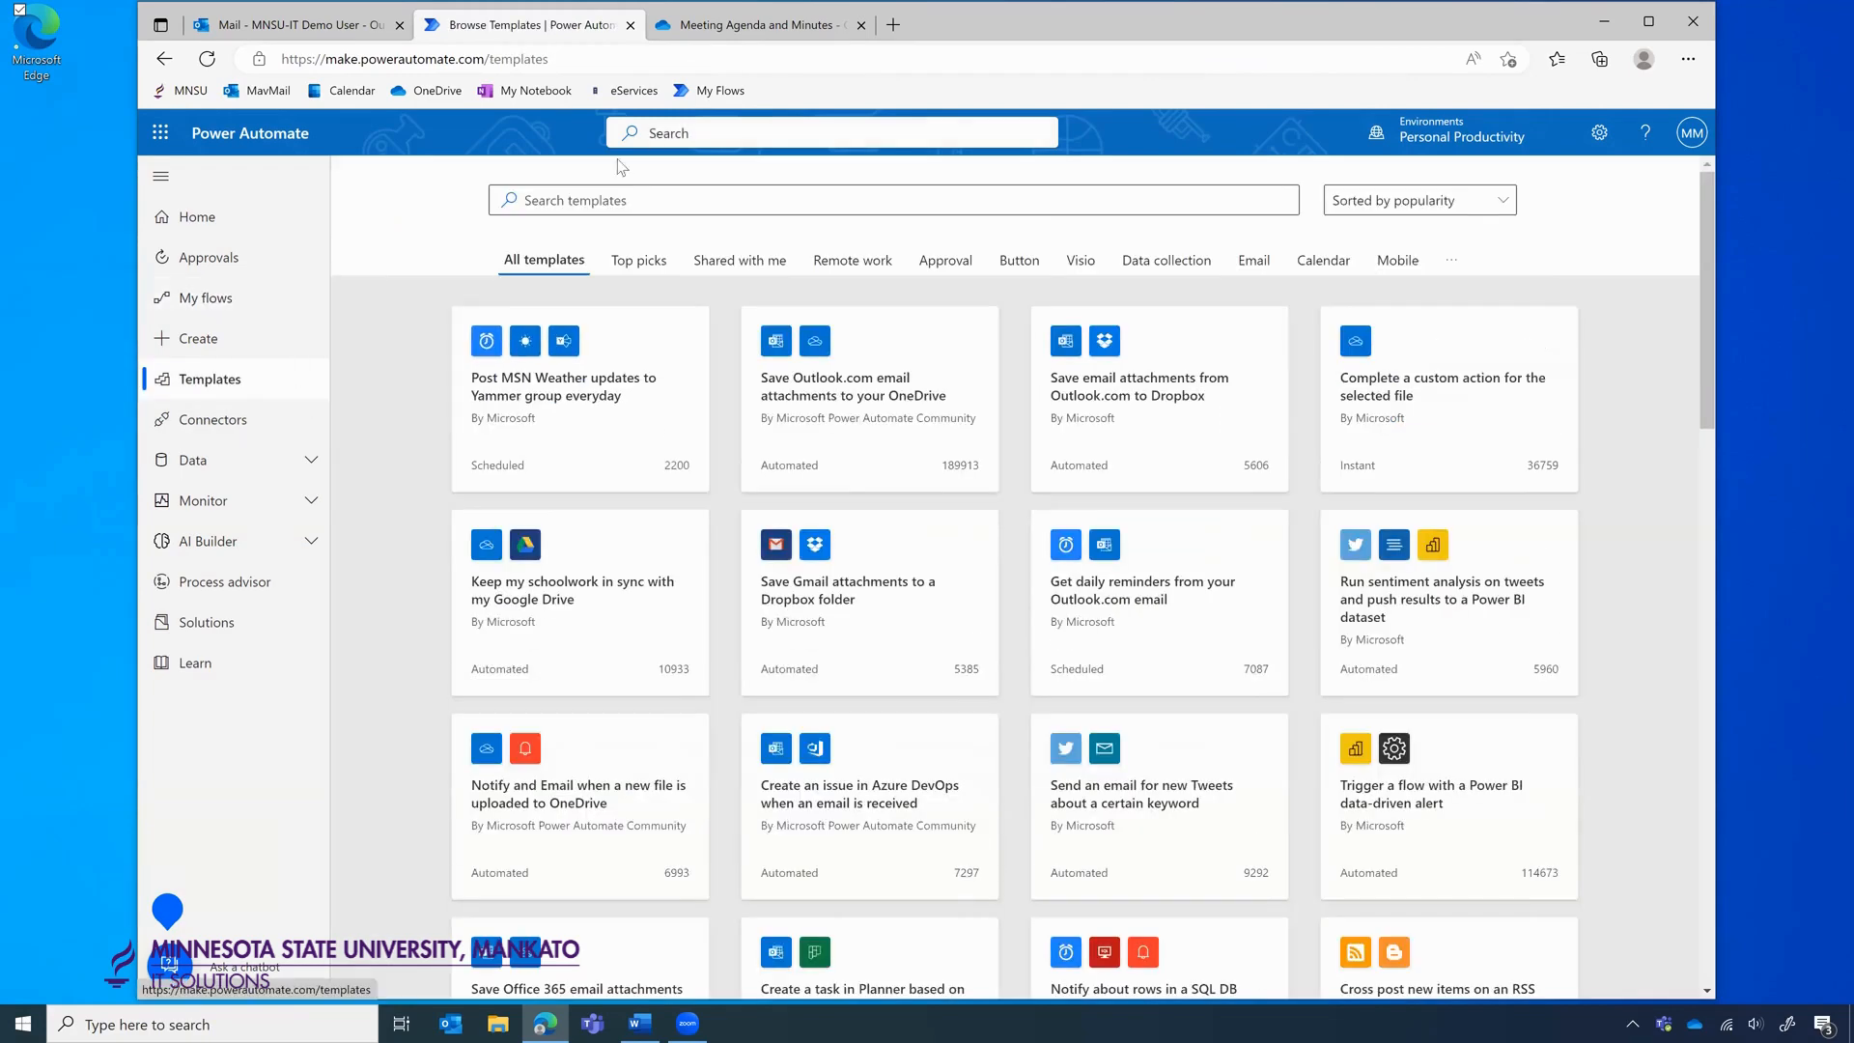
left_click(582, 190)
type("re")
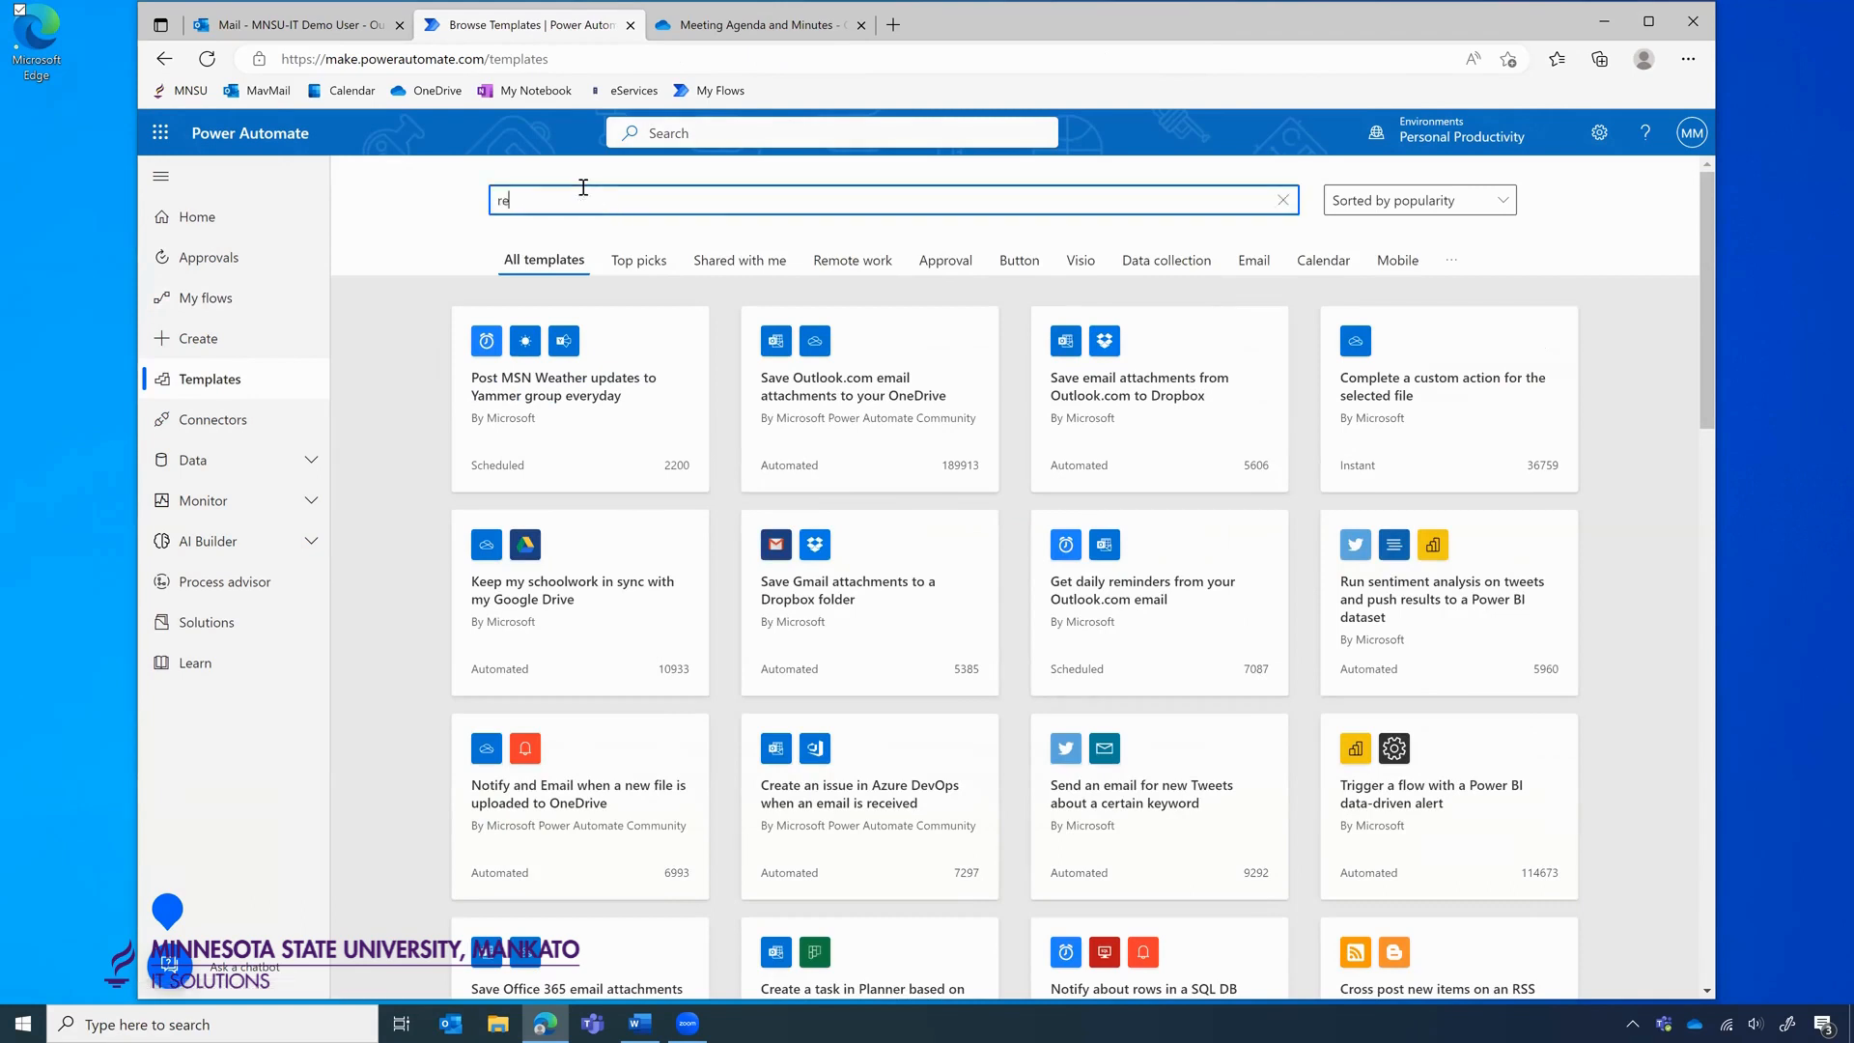
type("quest feedback")
key("Return")
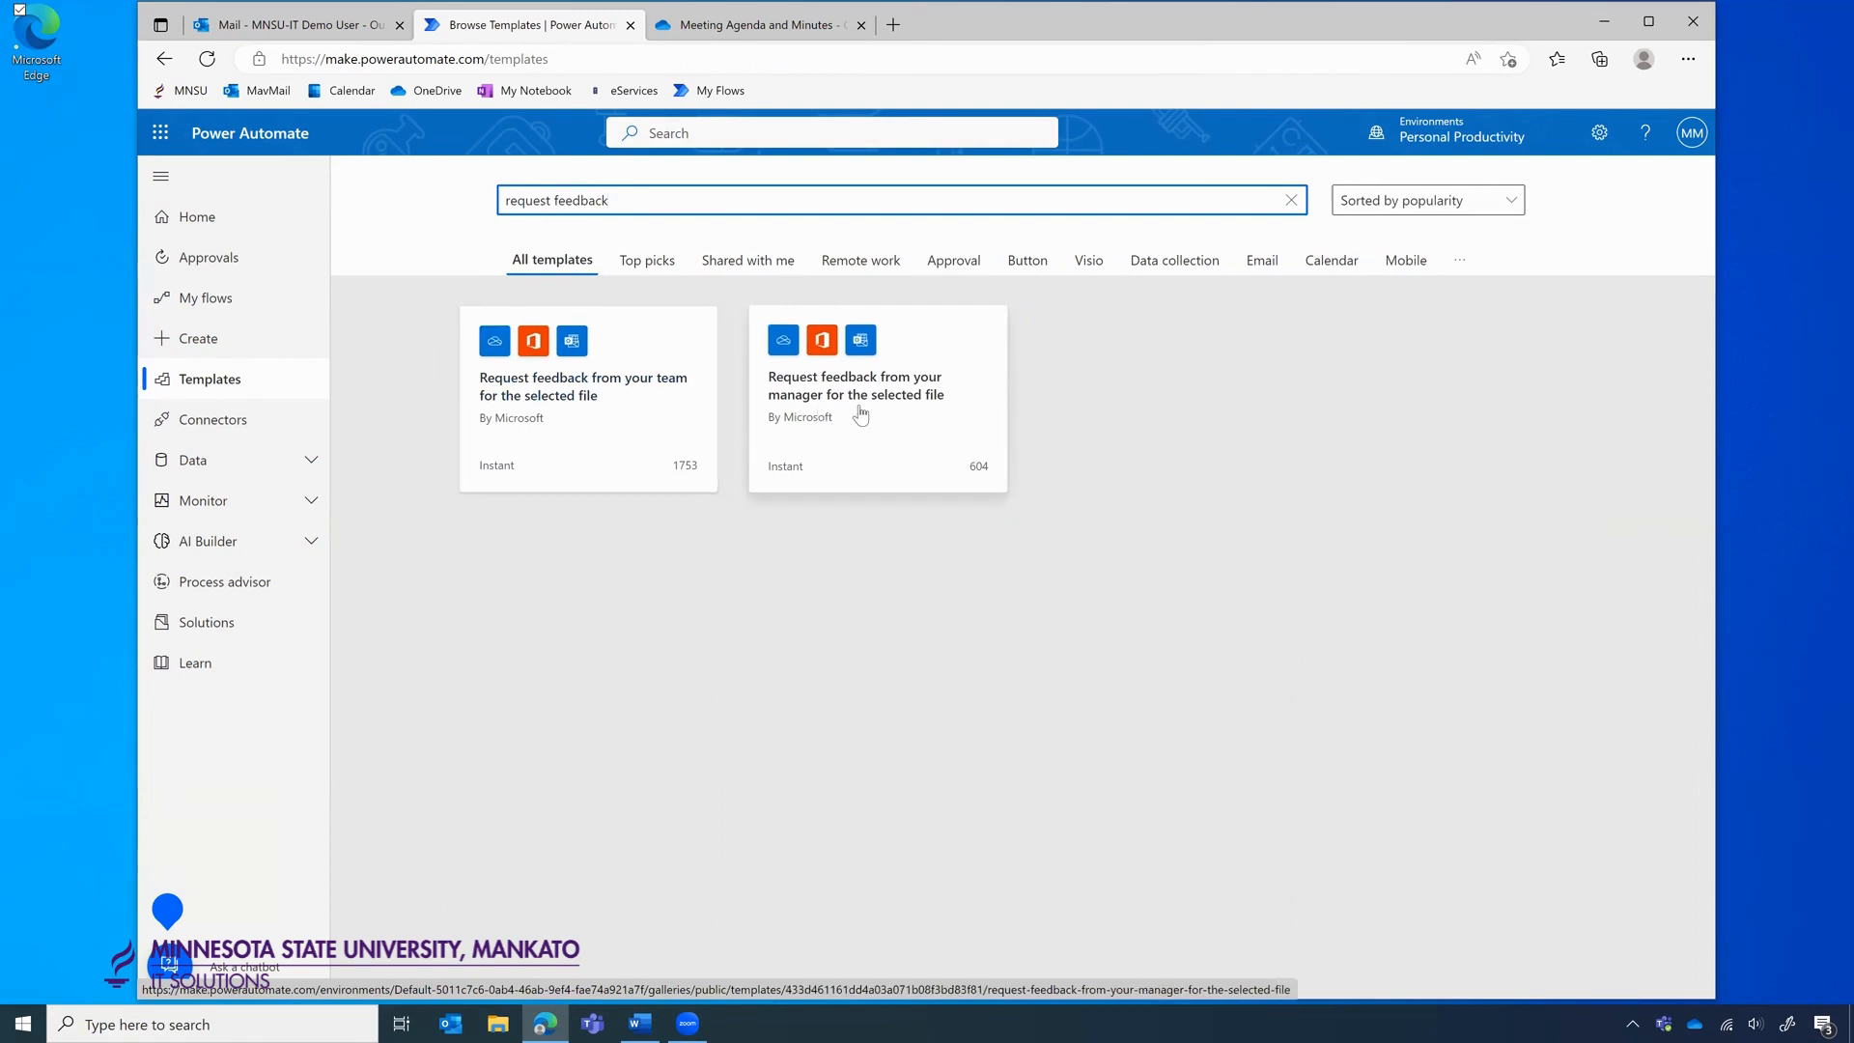
left_click(621, 413)
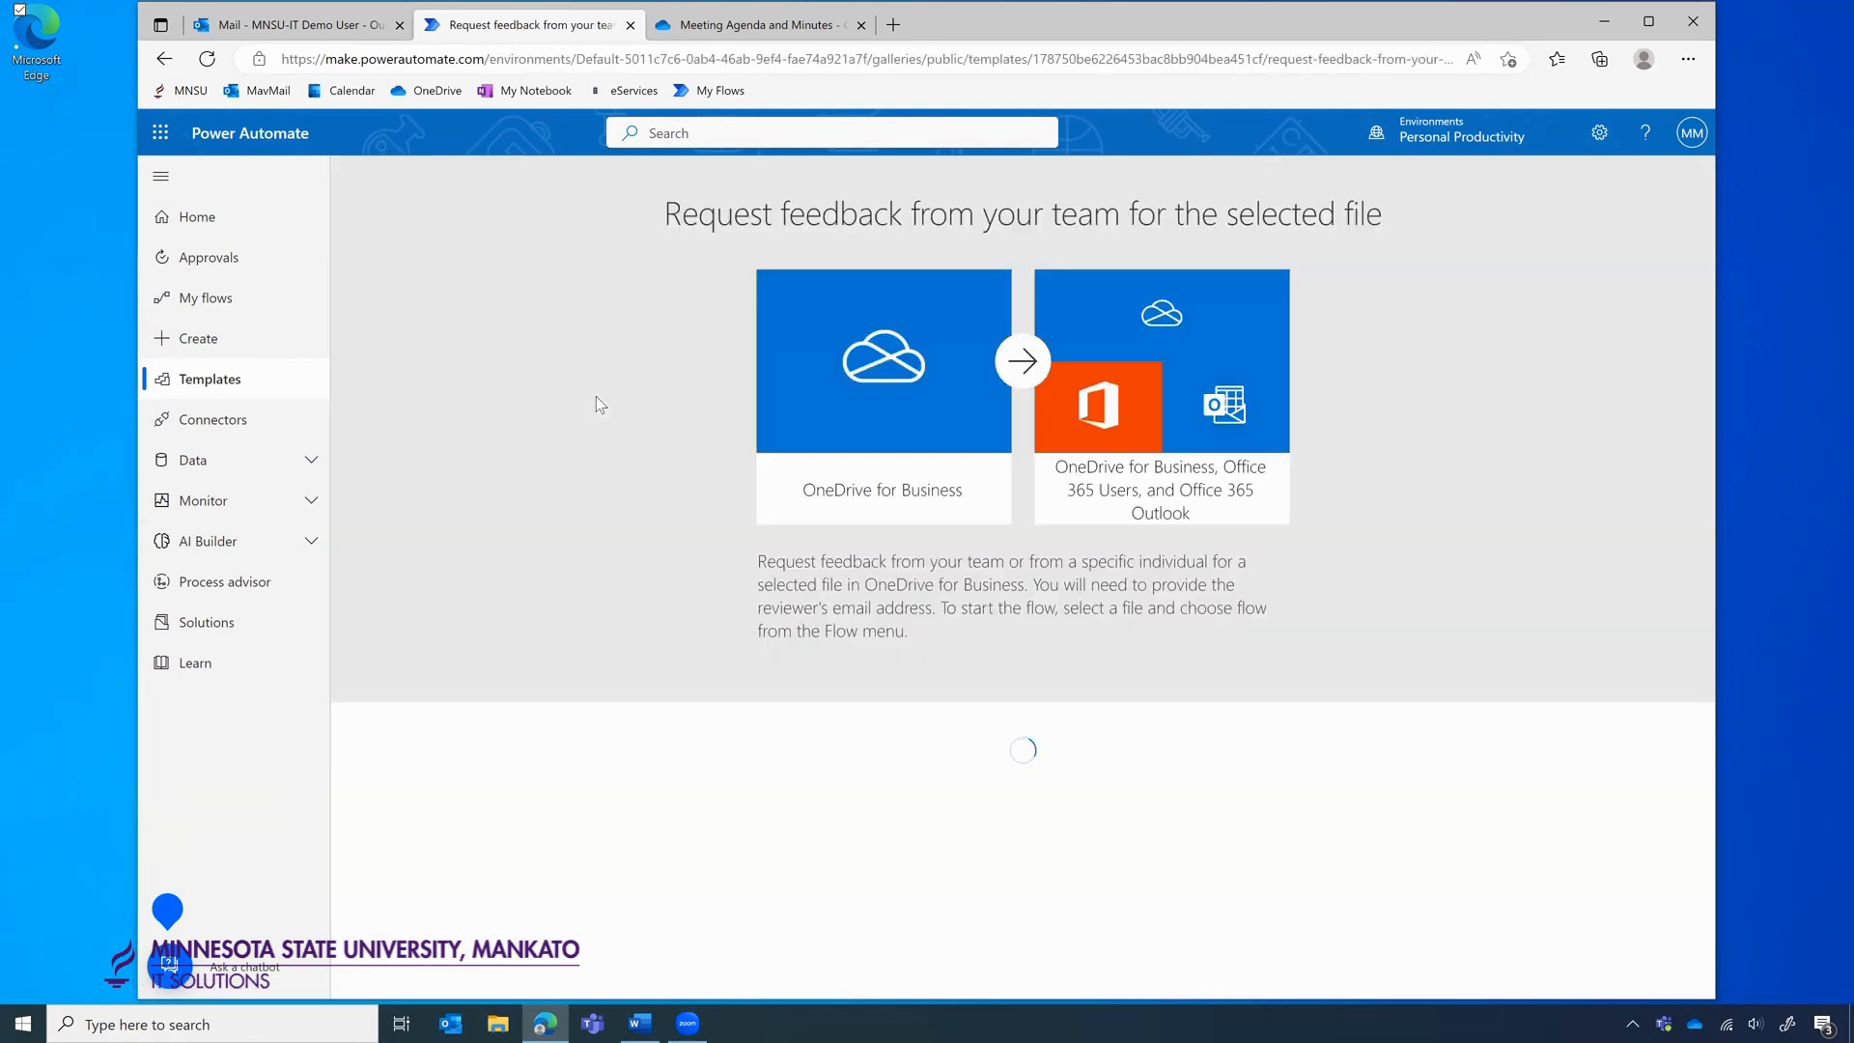
scroll(1325, 565, "down", 2)
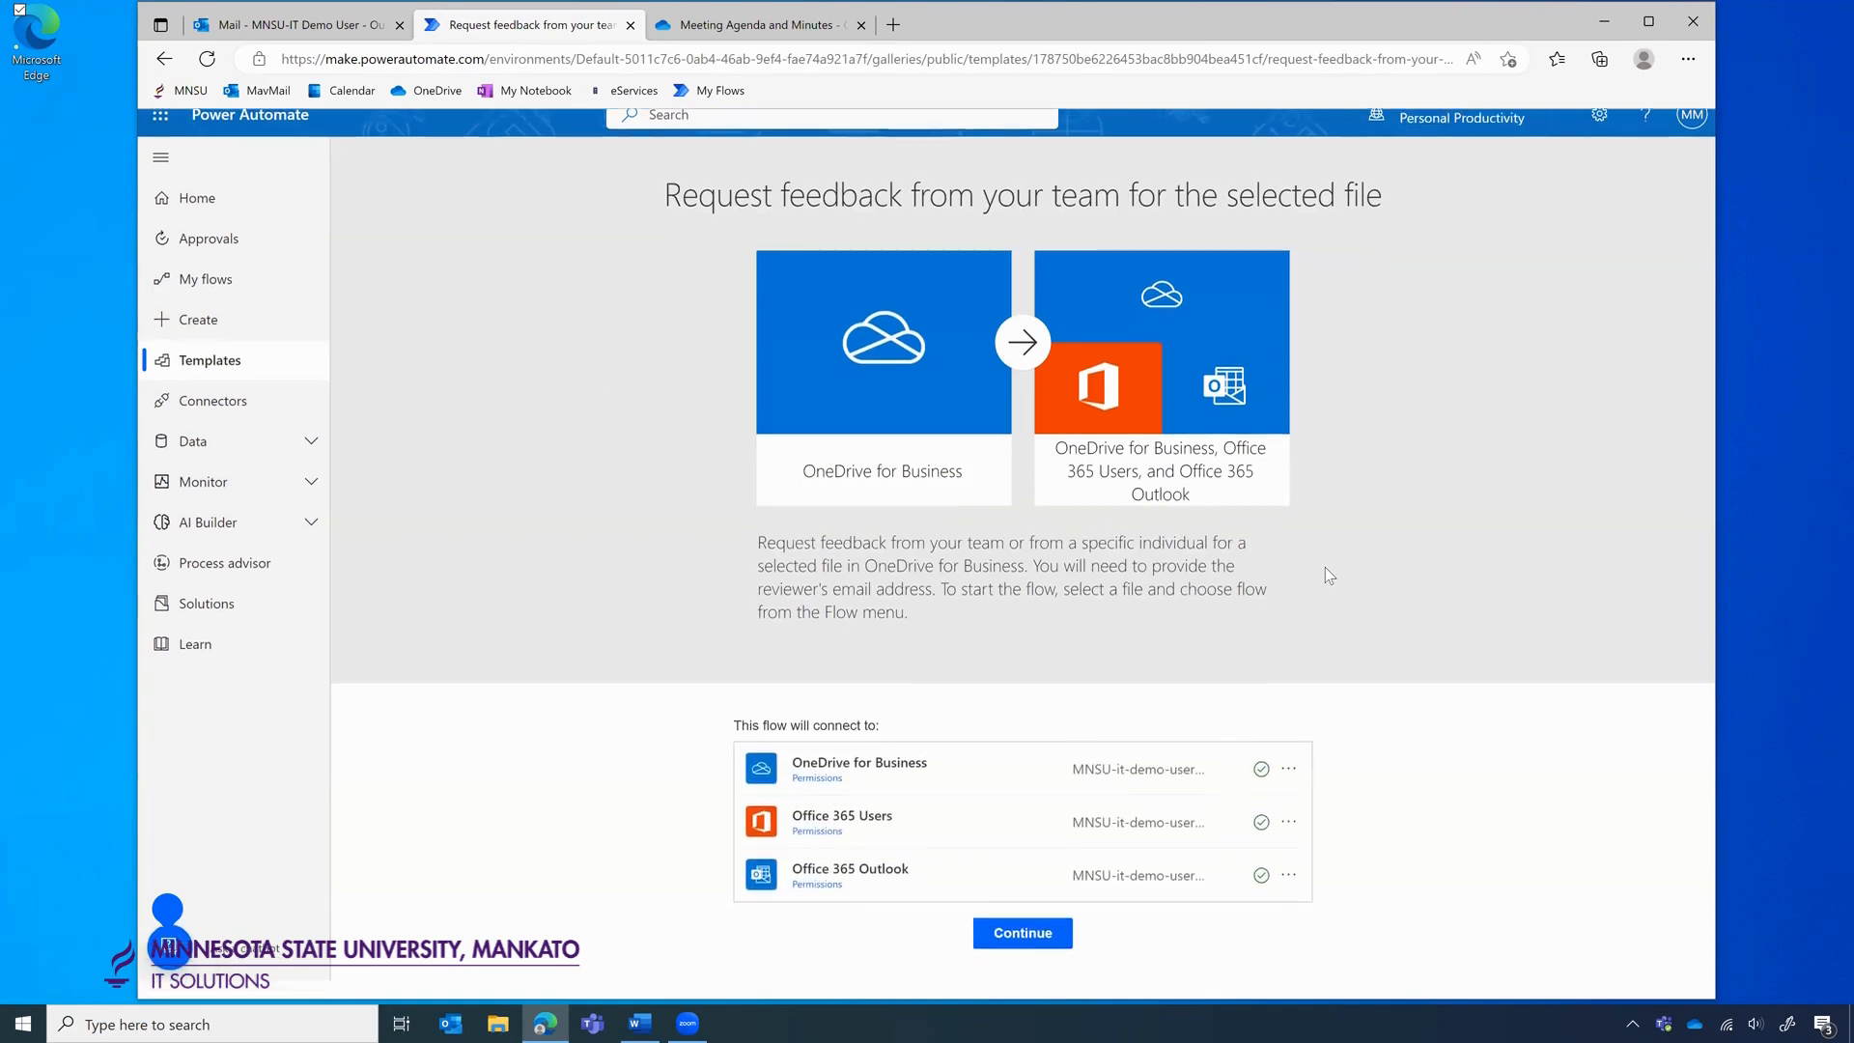
scroll(1325, 565, "up", 1)
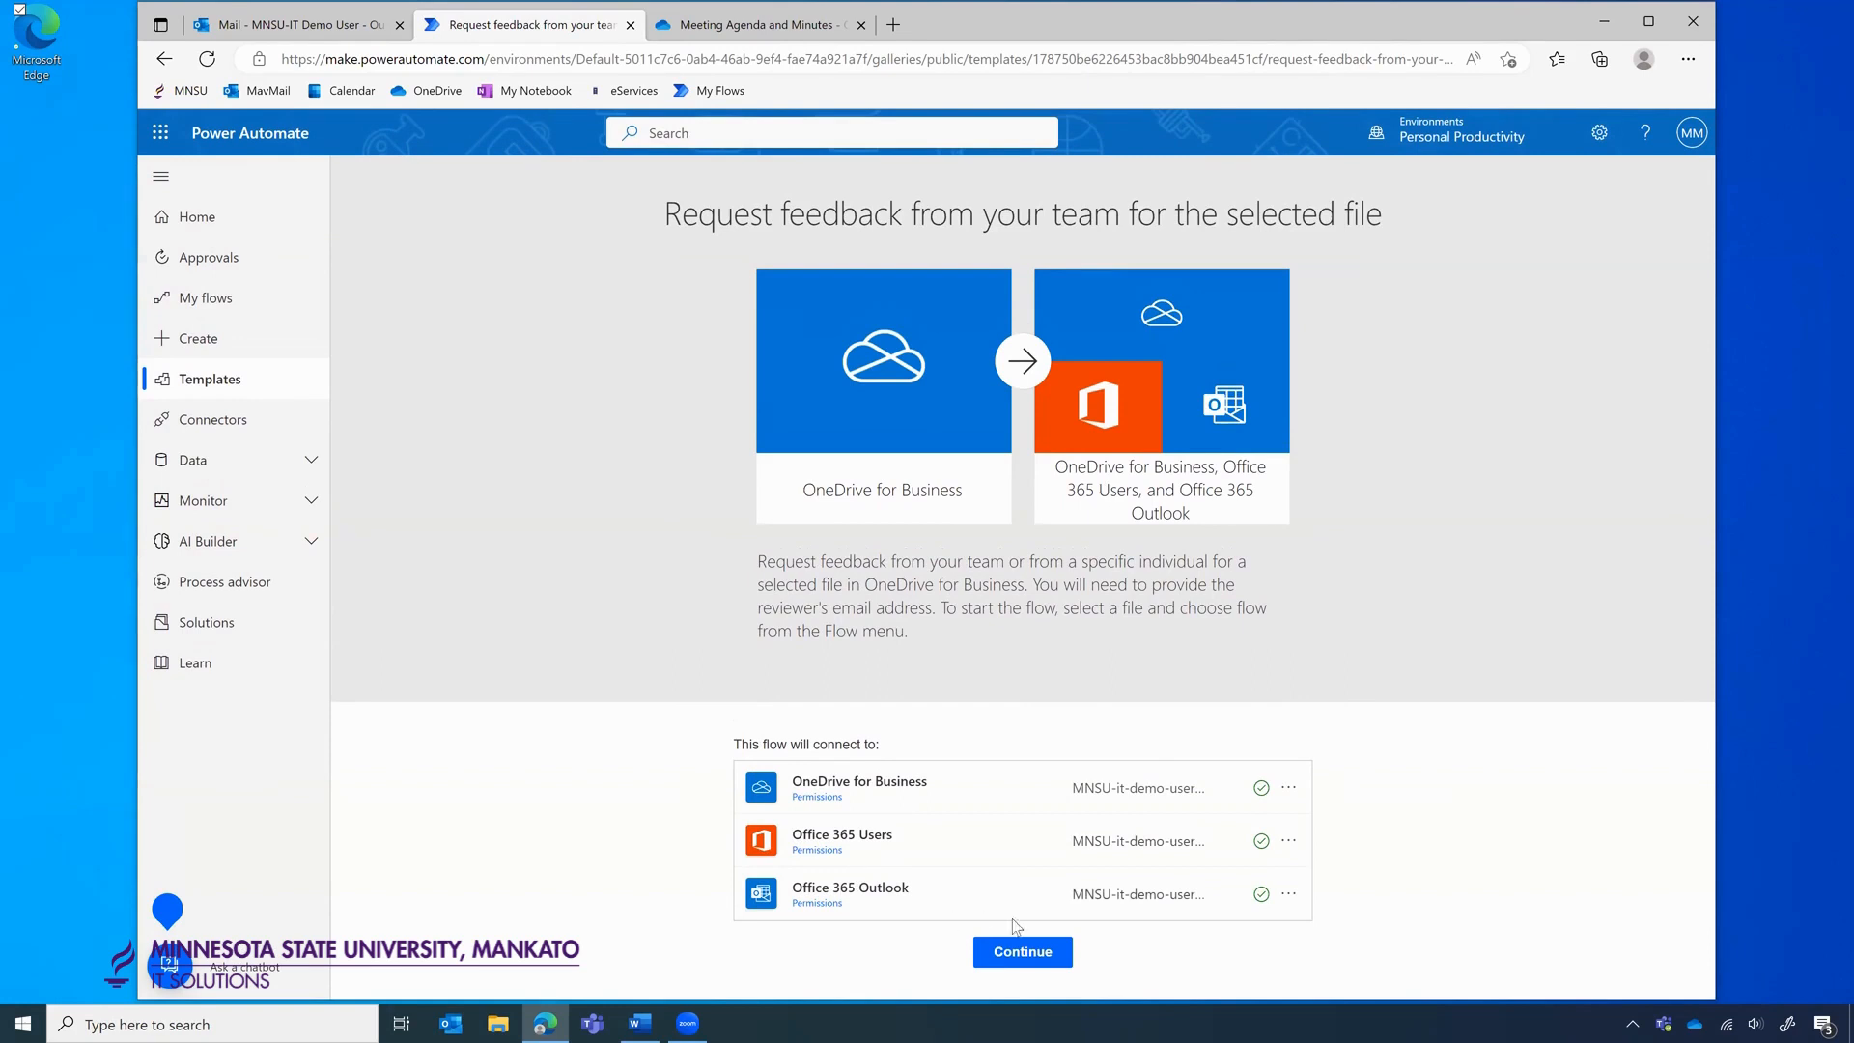
Create the flow from the template and scroll through its actions down to Send an email.
left_click(1024, 950)
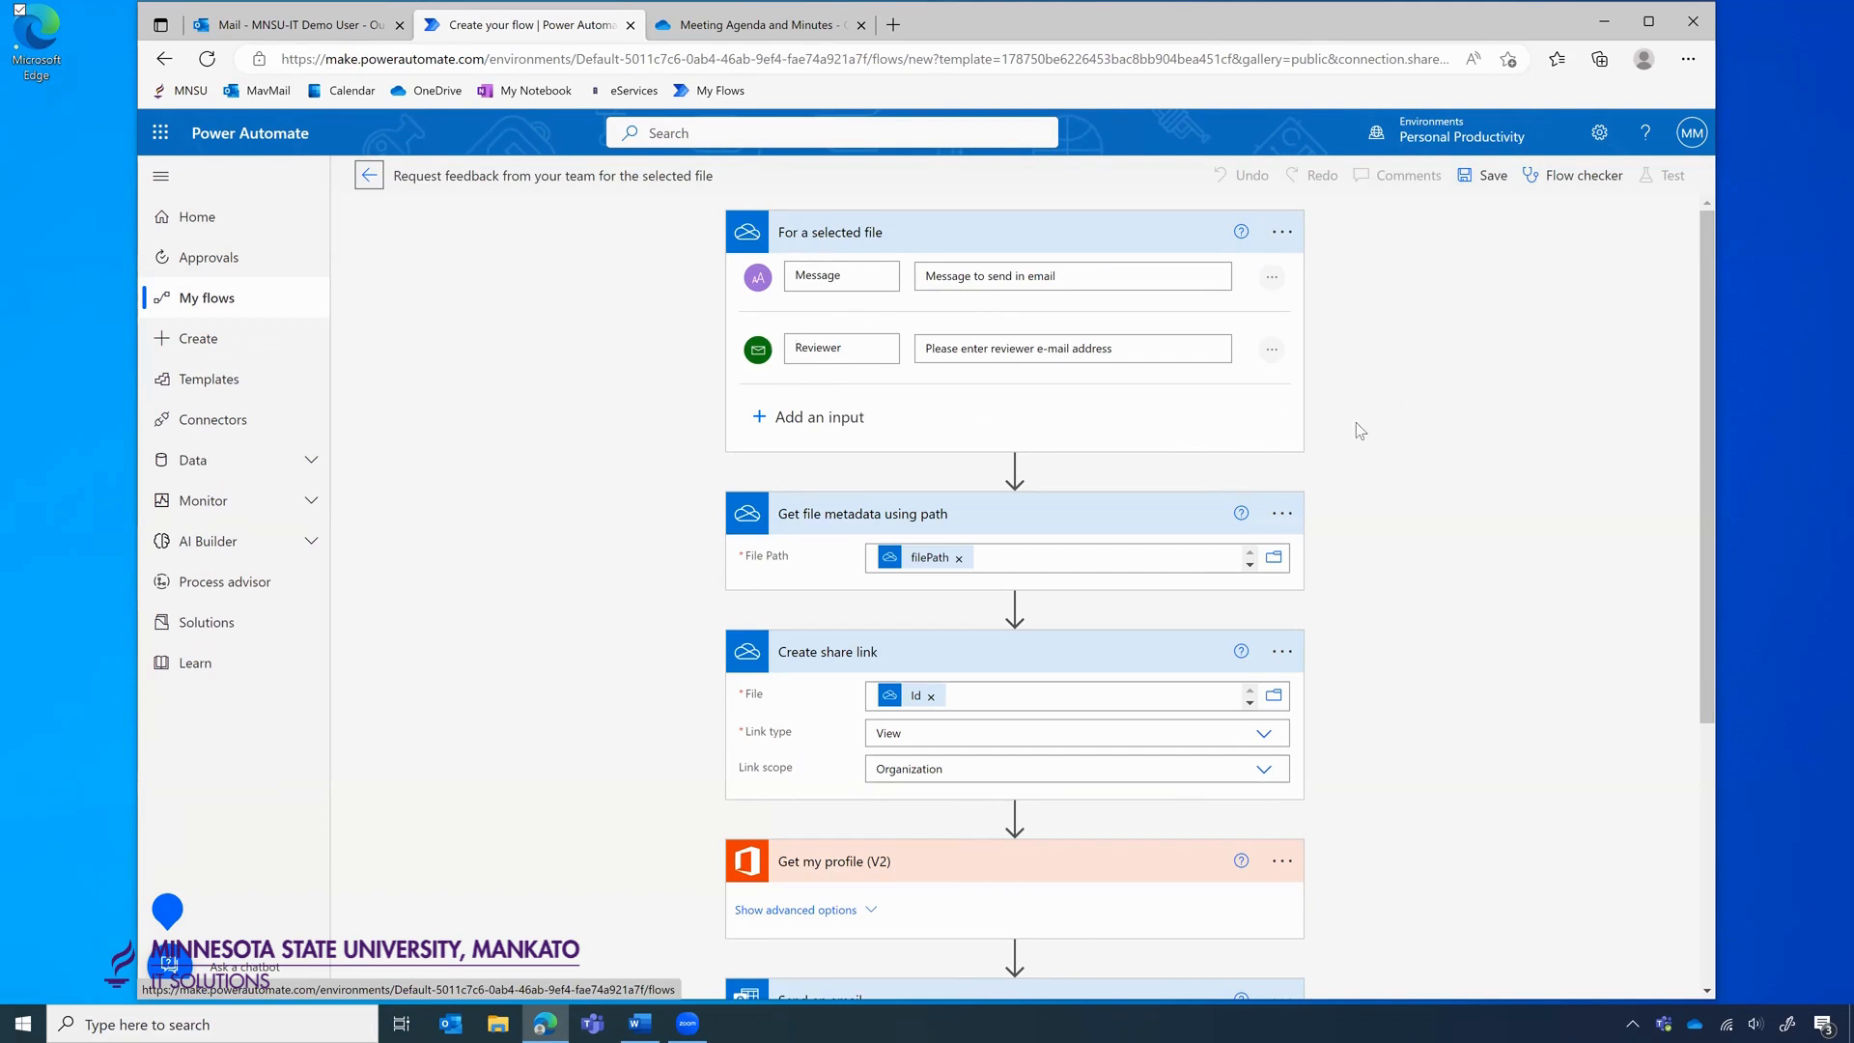
scroll(1356, 424, "down", 2)
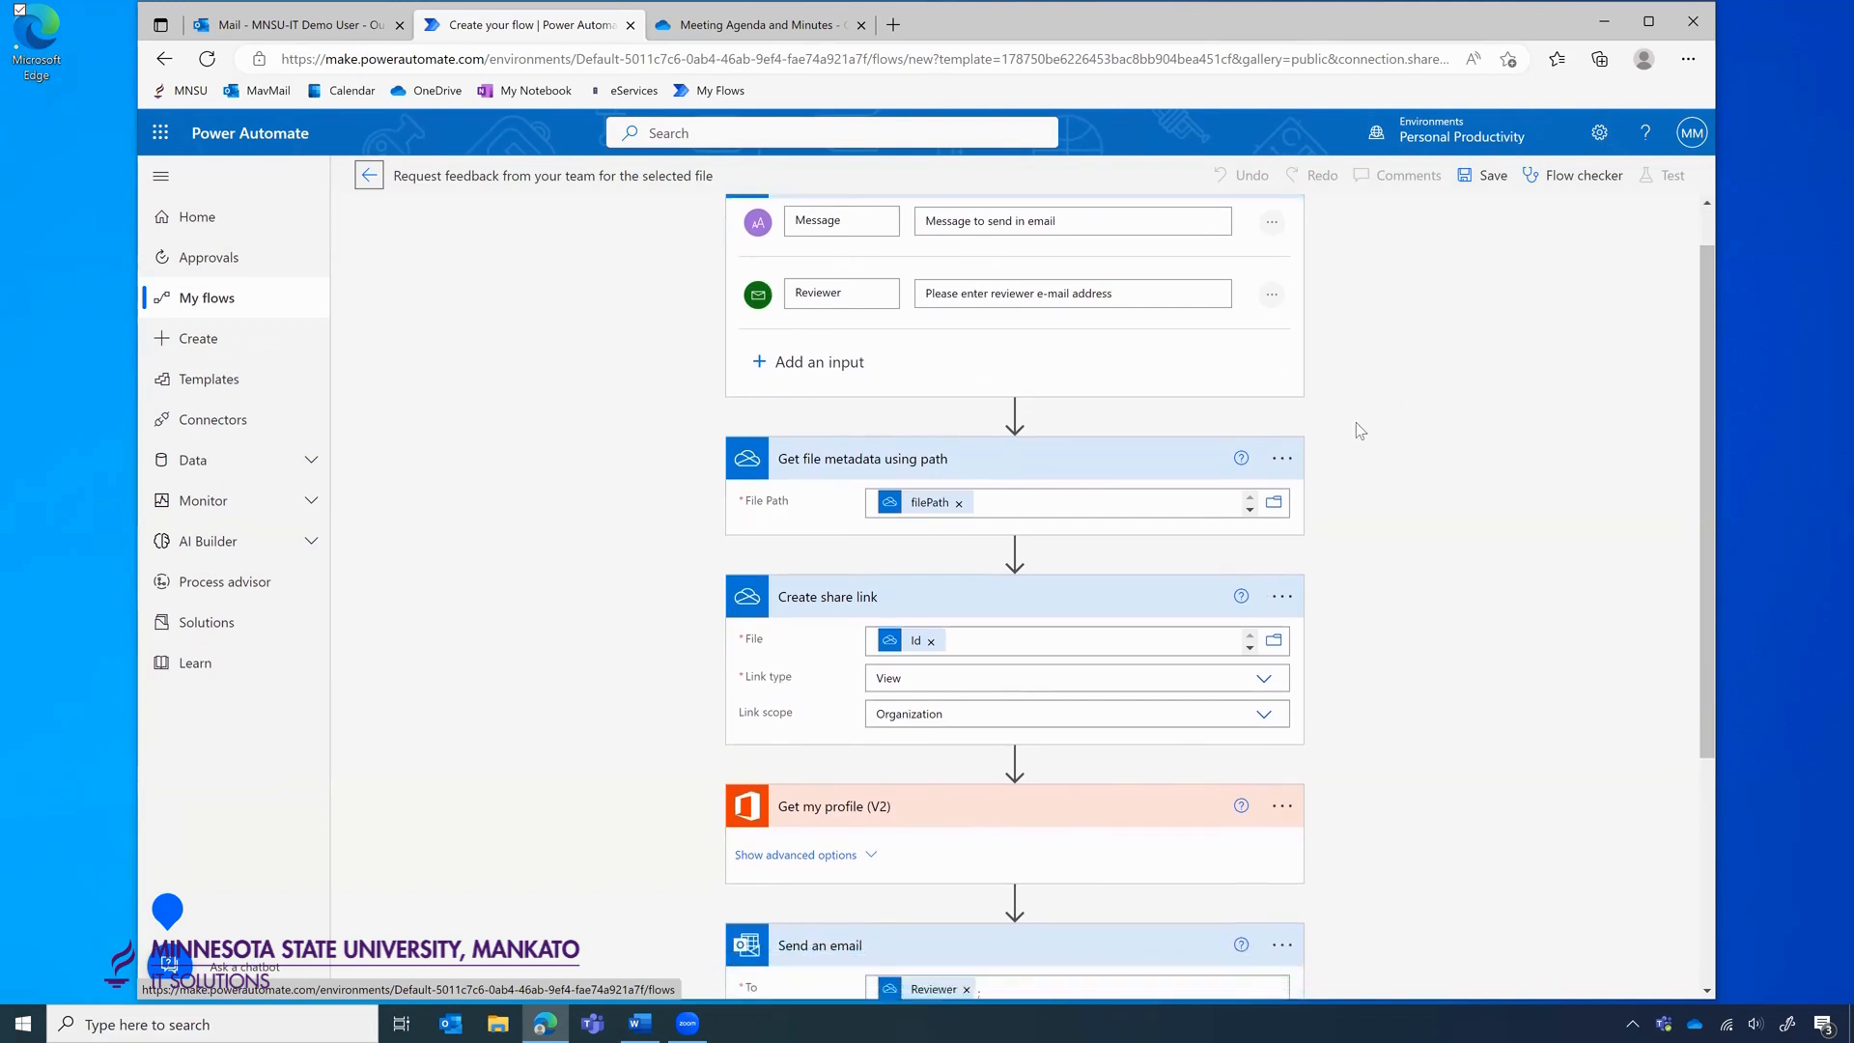
scroll(1357, 431, "down", 3)
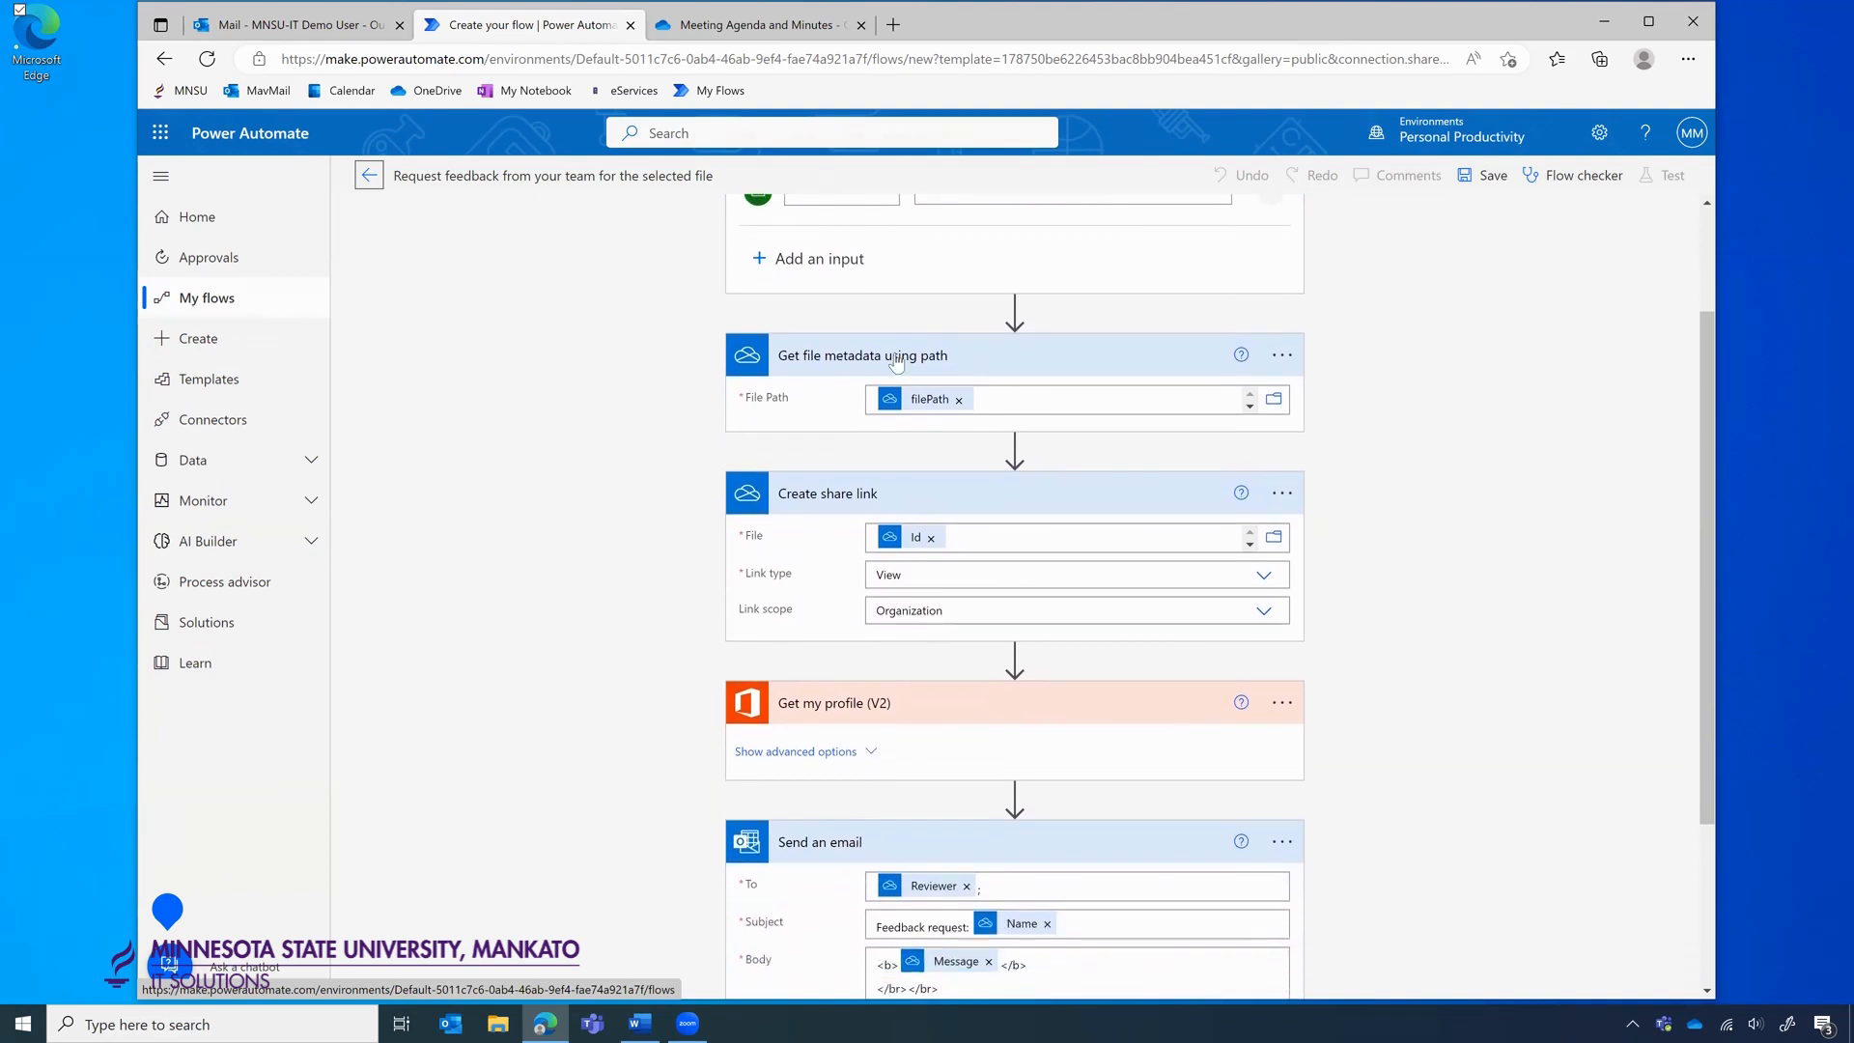
scroll(944, 425, "down", 3)
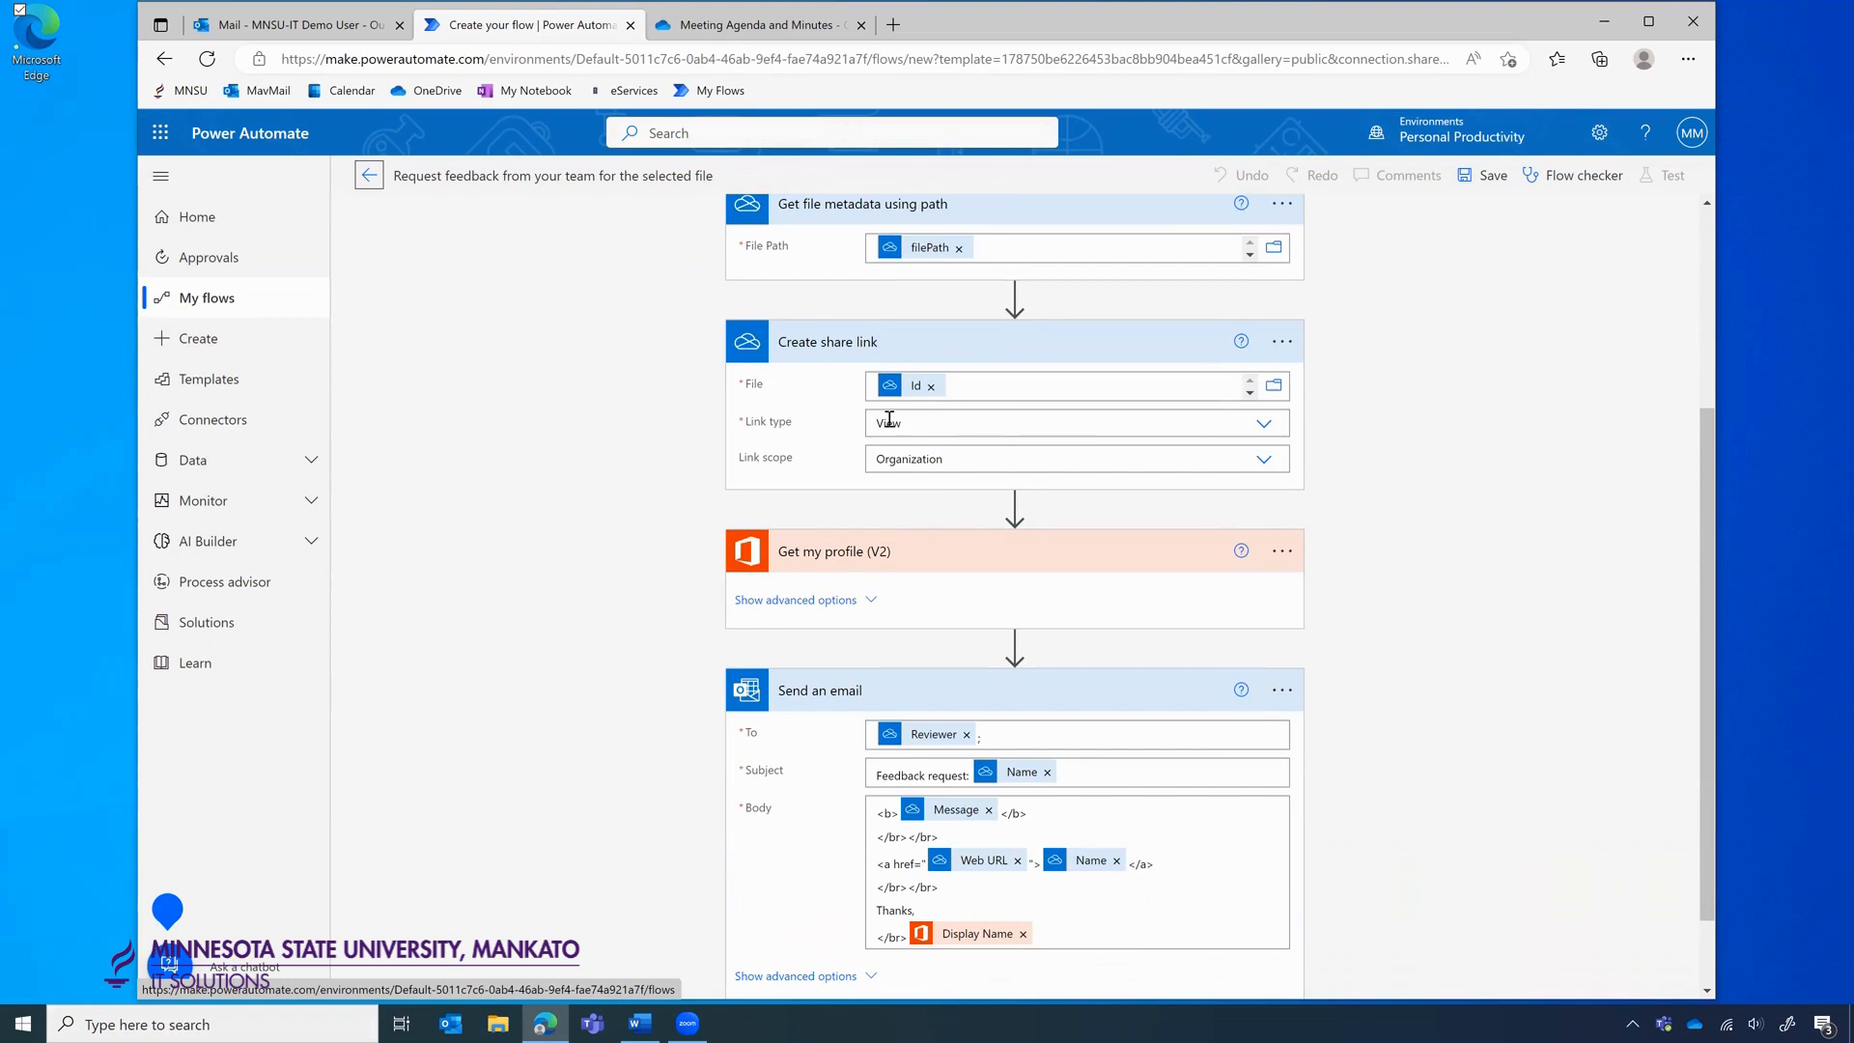
scroll(1246, 483, "down", 1)
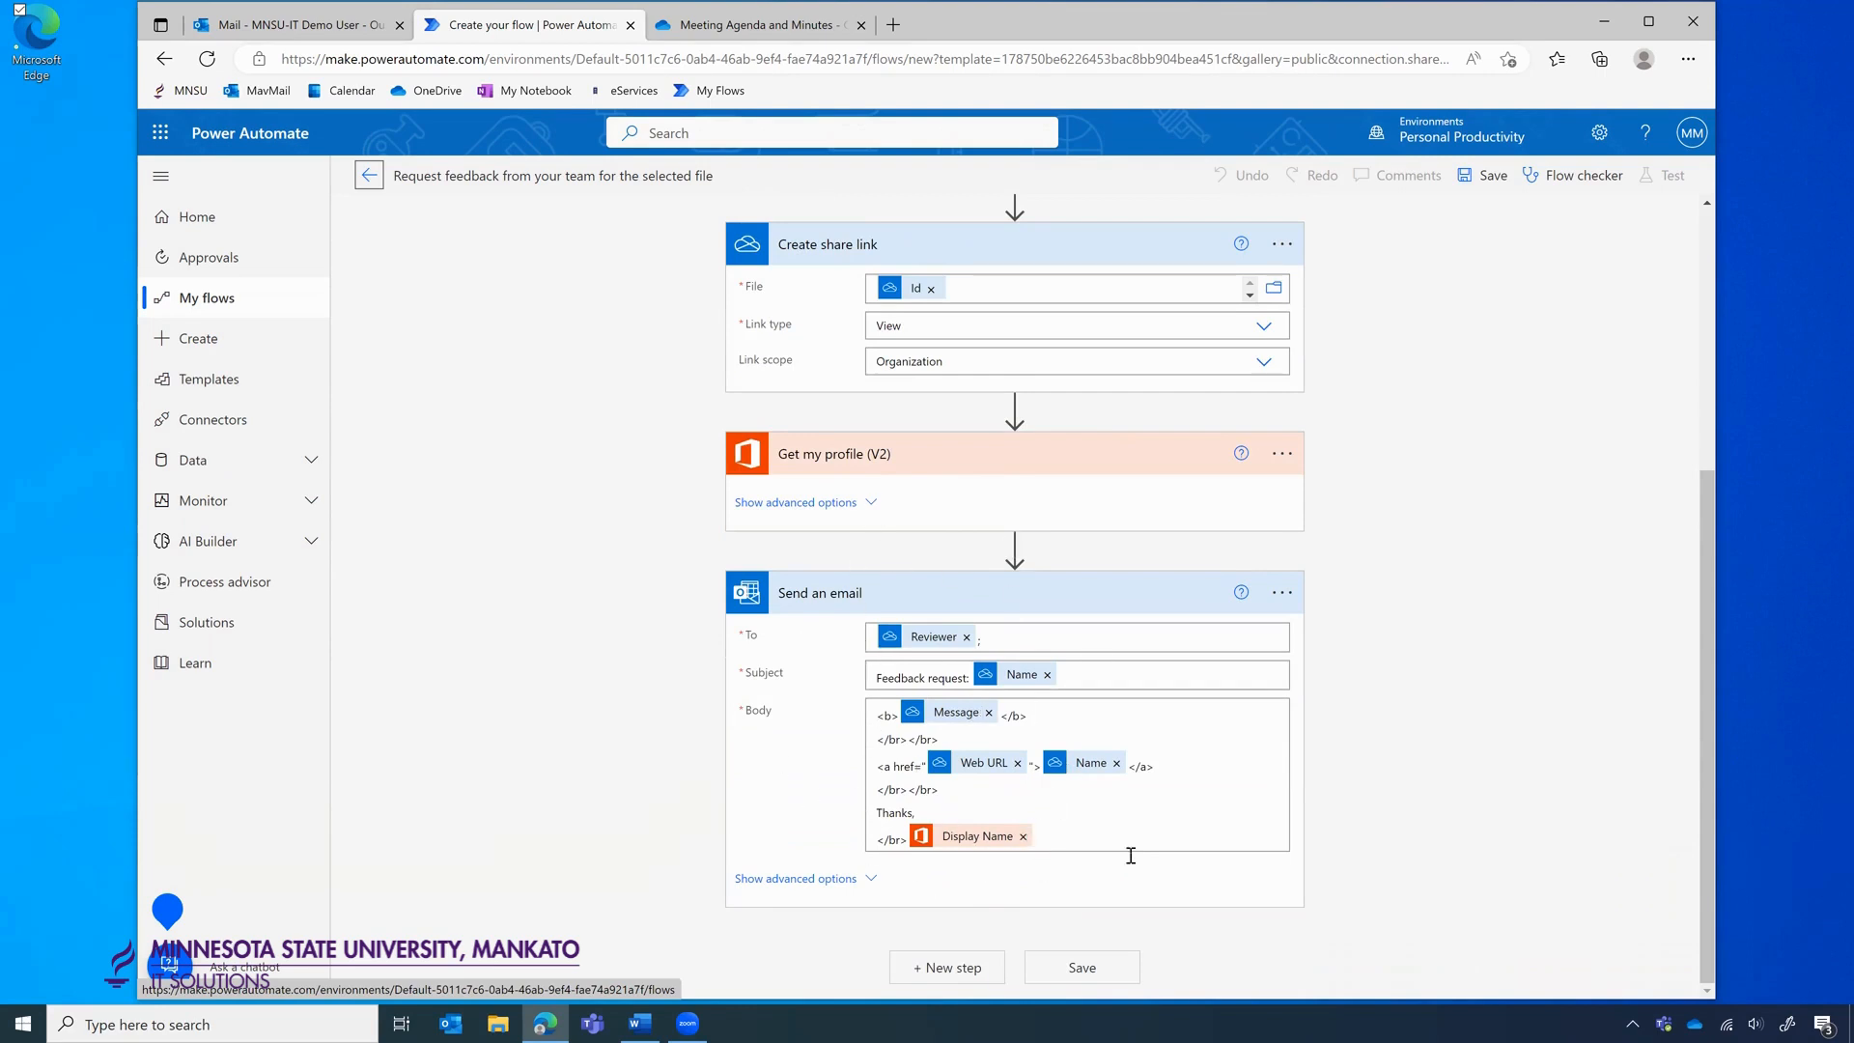
scroll(1242, 848, "up", 4)
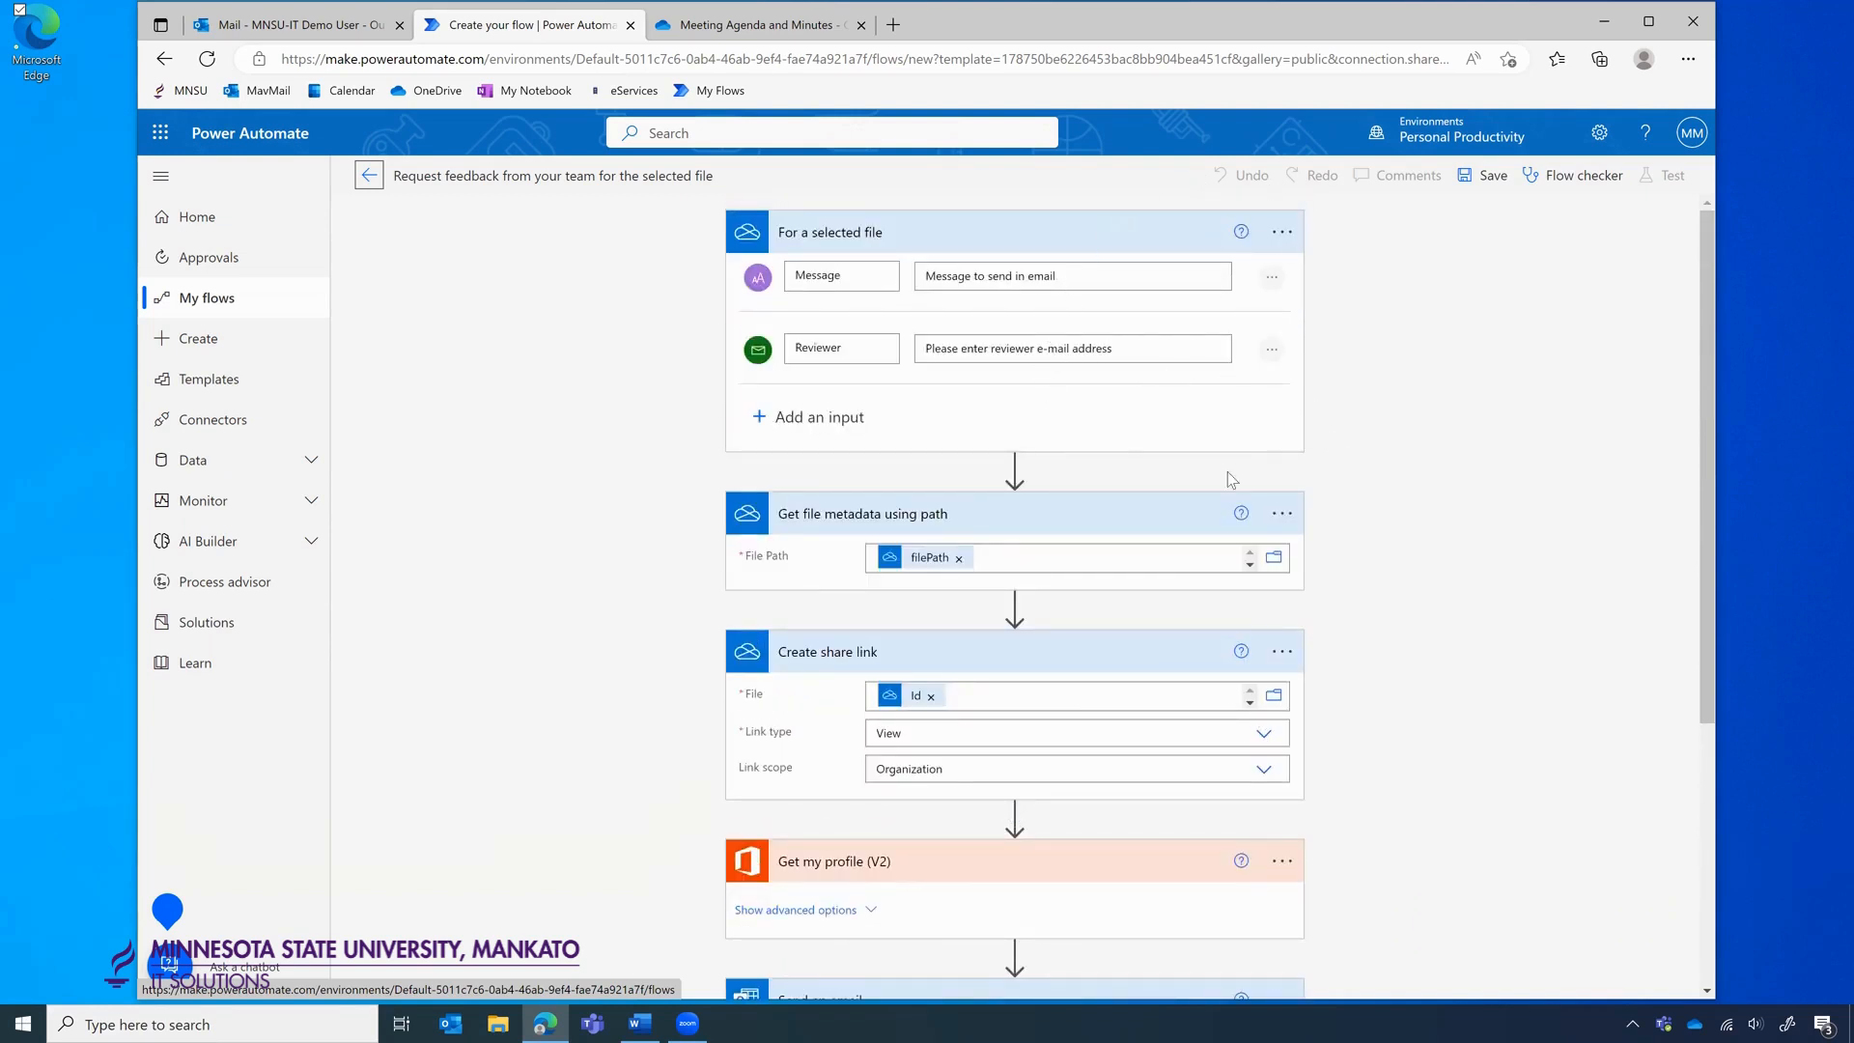
scroll(1255, 521, "down", 4)
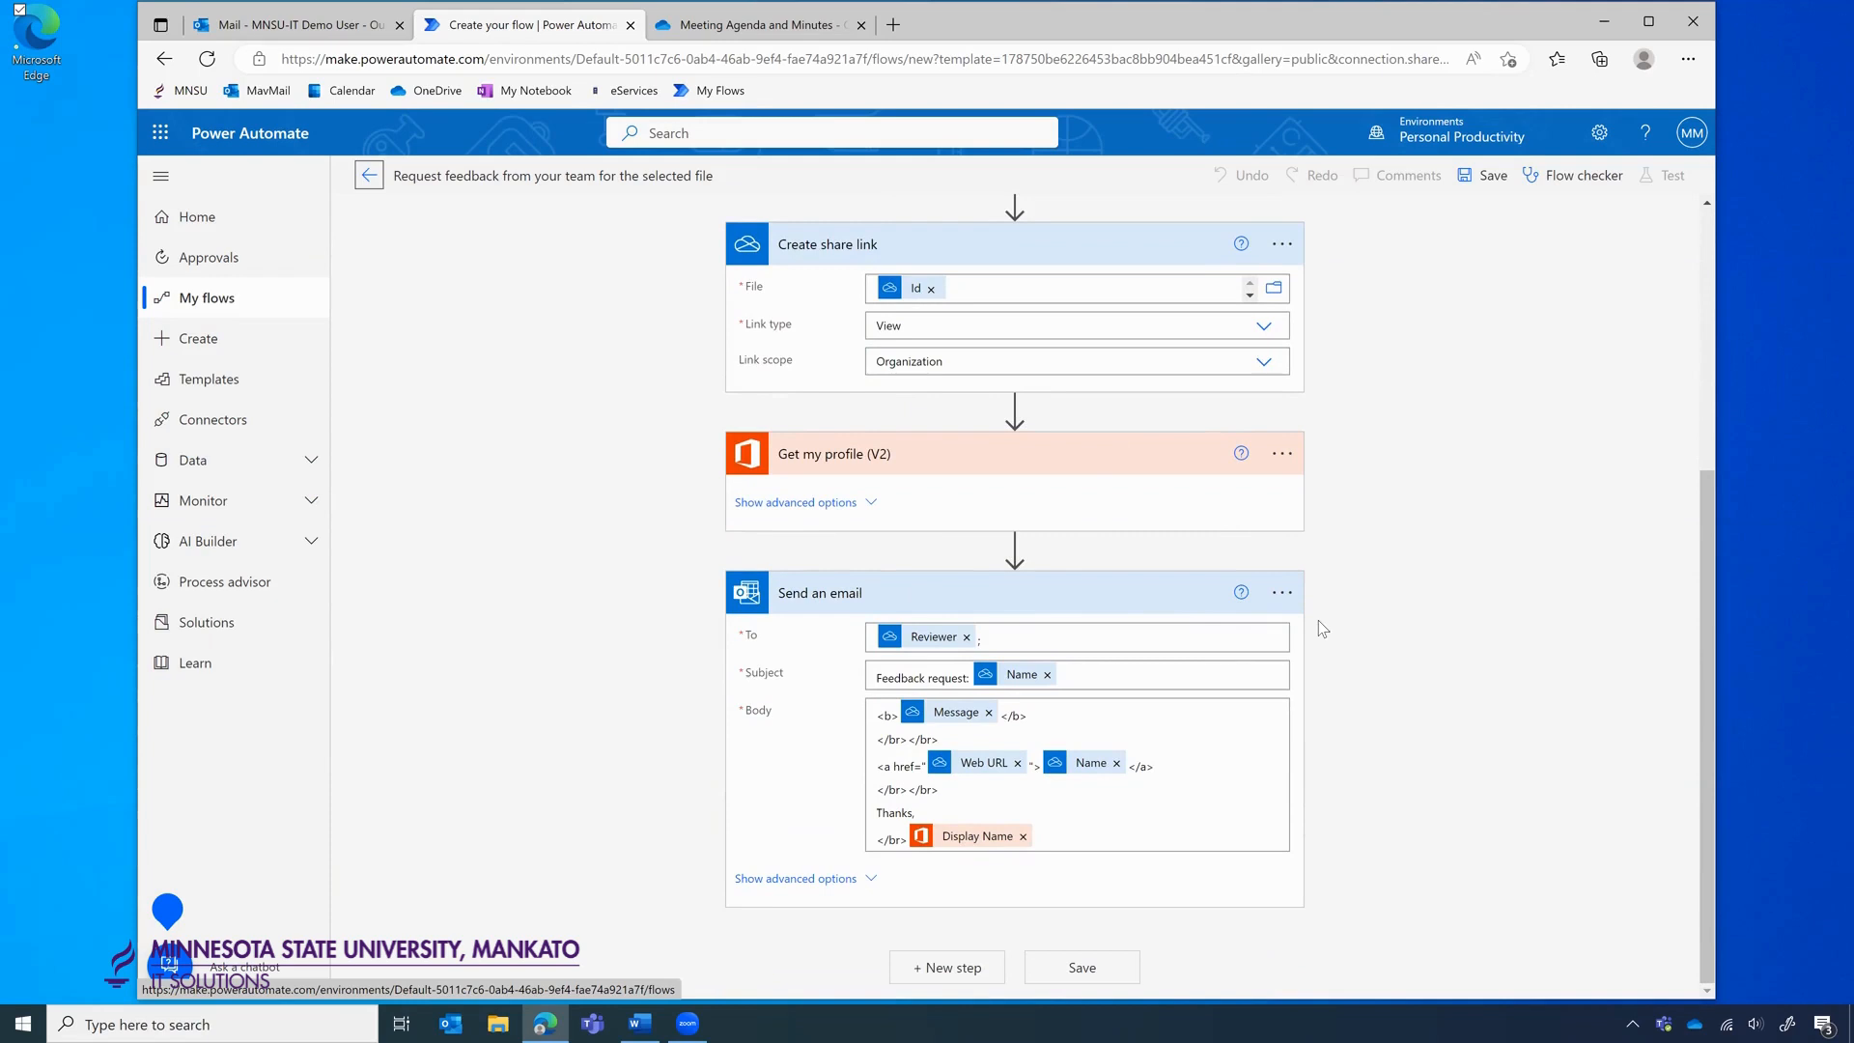
Save the Request feedback flow, dismiss the ready notice, and switch to the OneDrive tab.
left_click(1066, 968)
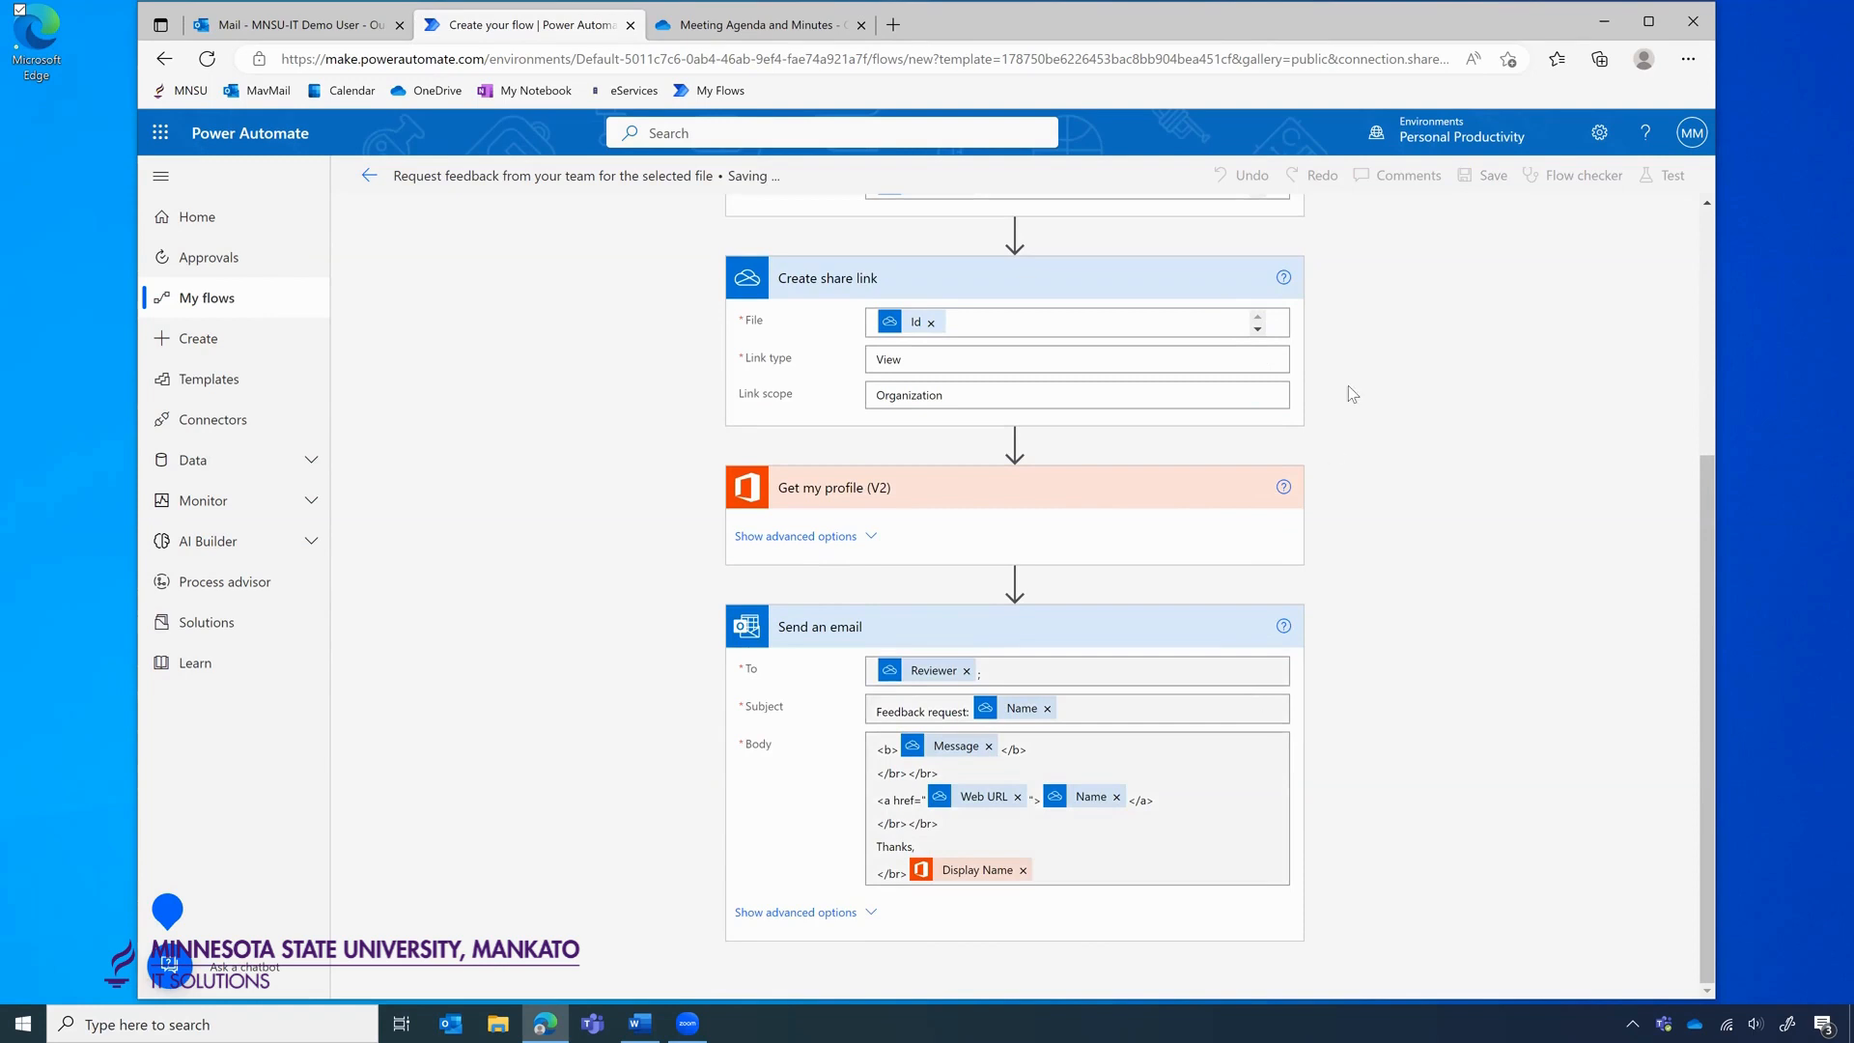
left_click(370, 176)
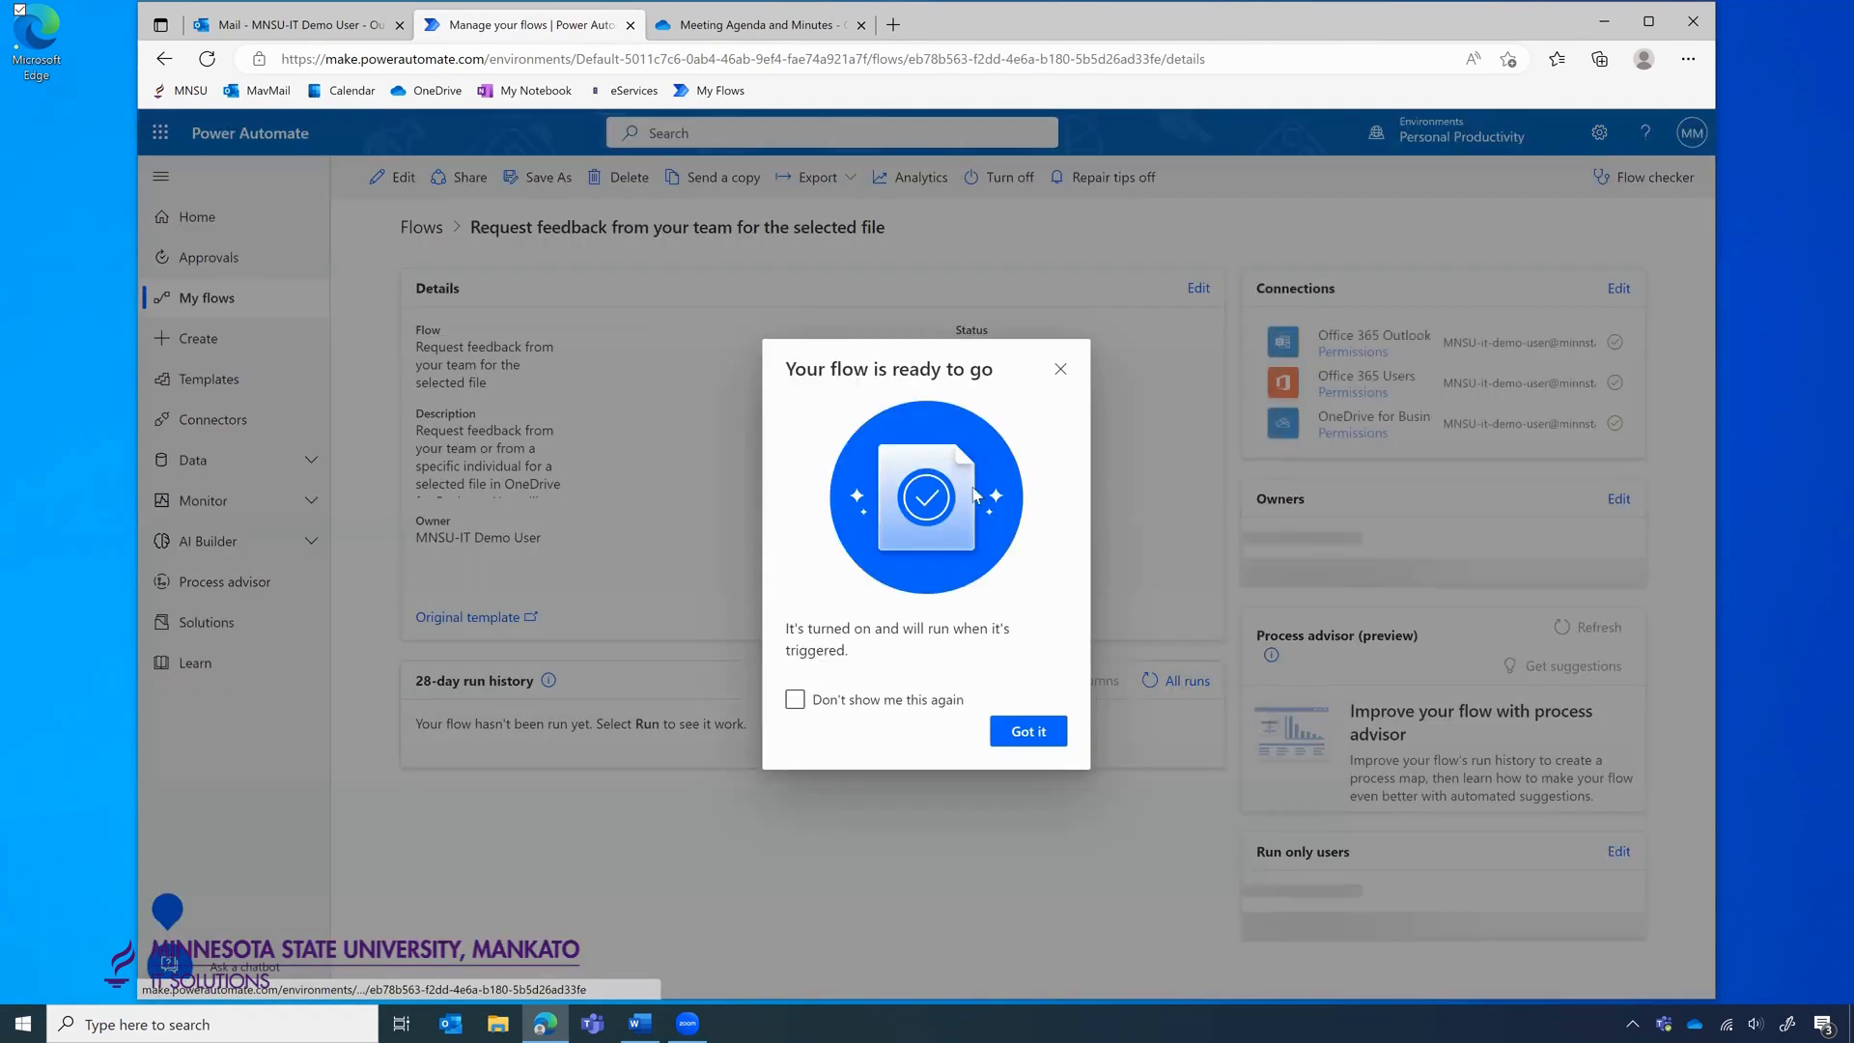
left_click(1036, 739)
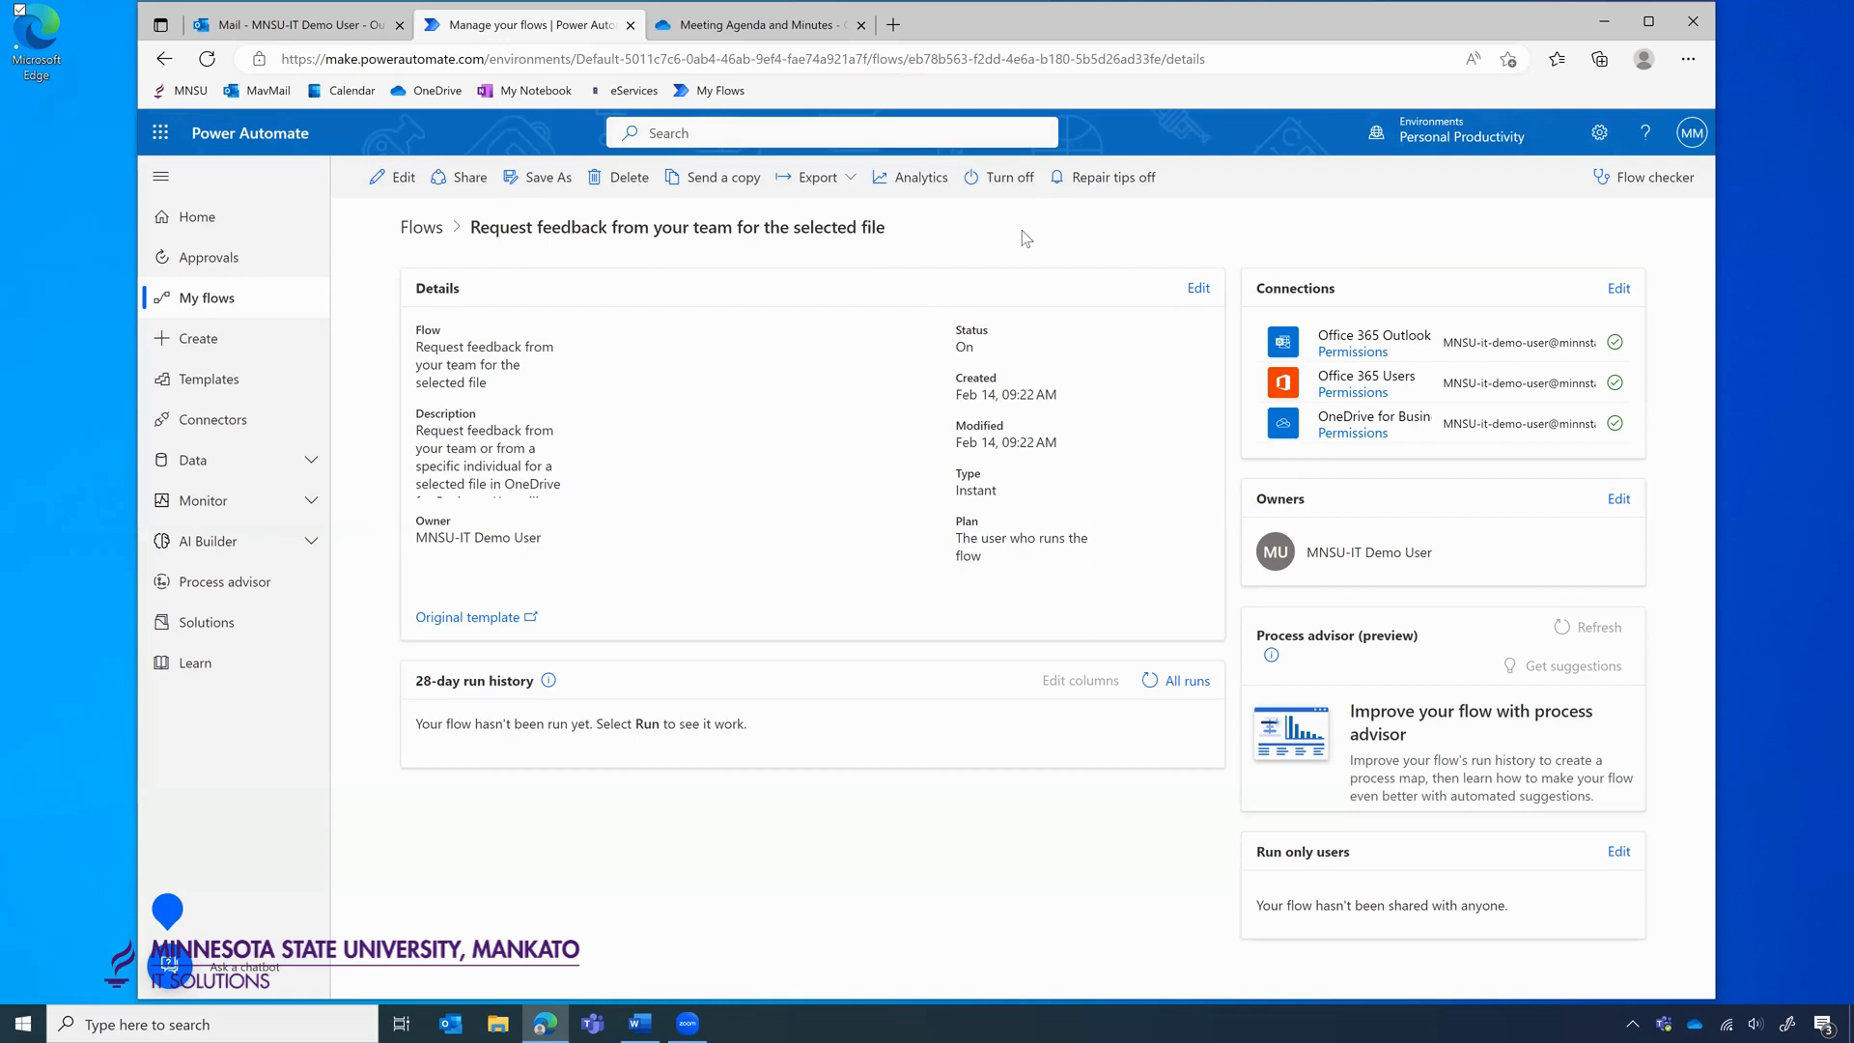
left_click(740, 31)
Select Demo Project File.docx in My files and run 'Request feedback from your team' from Automate.
left_click(413, 255)
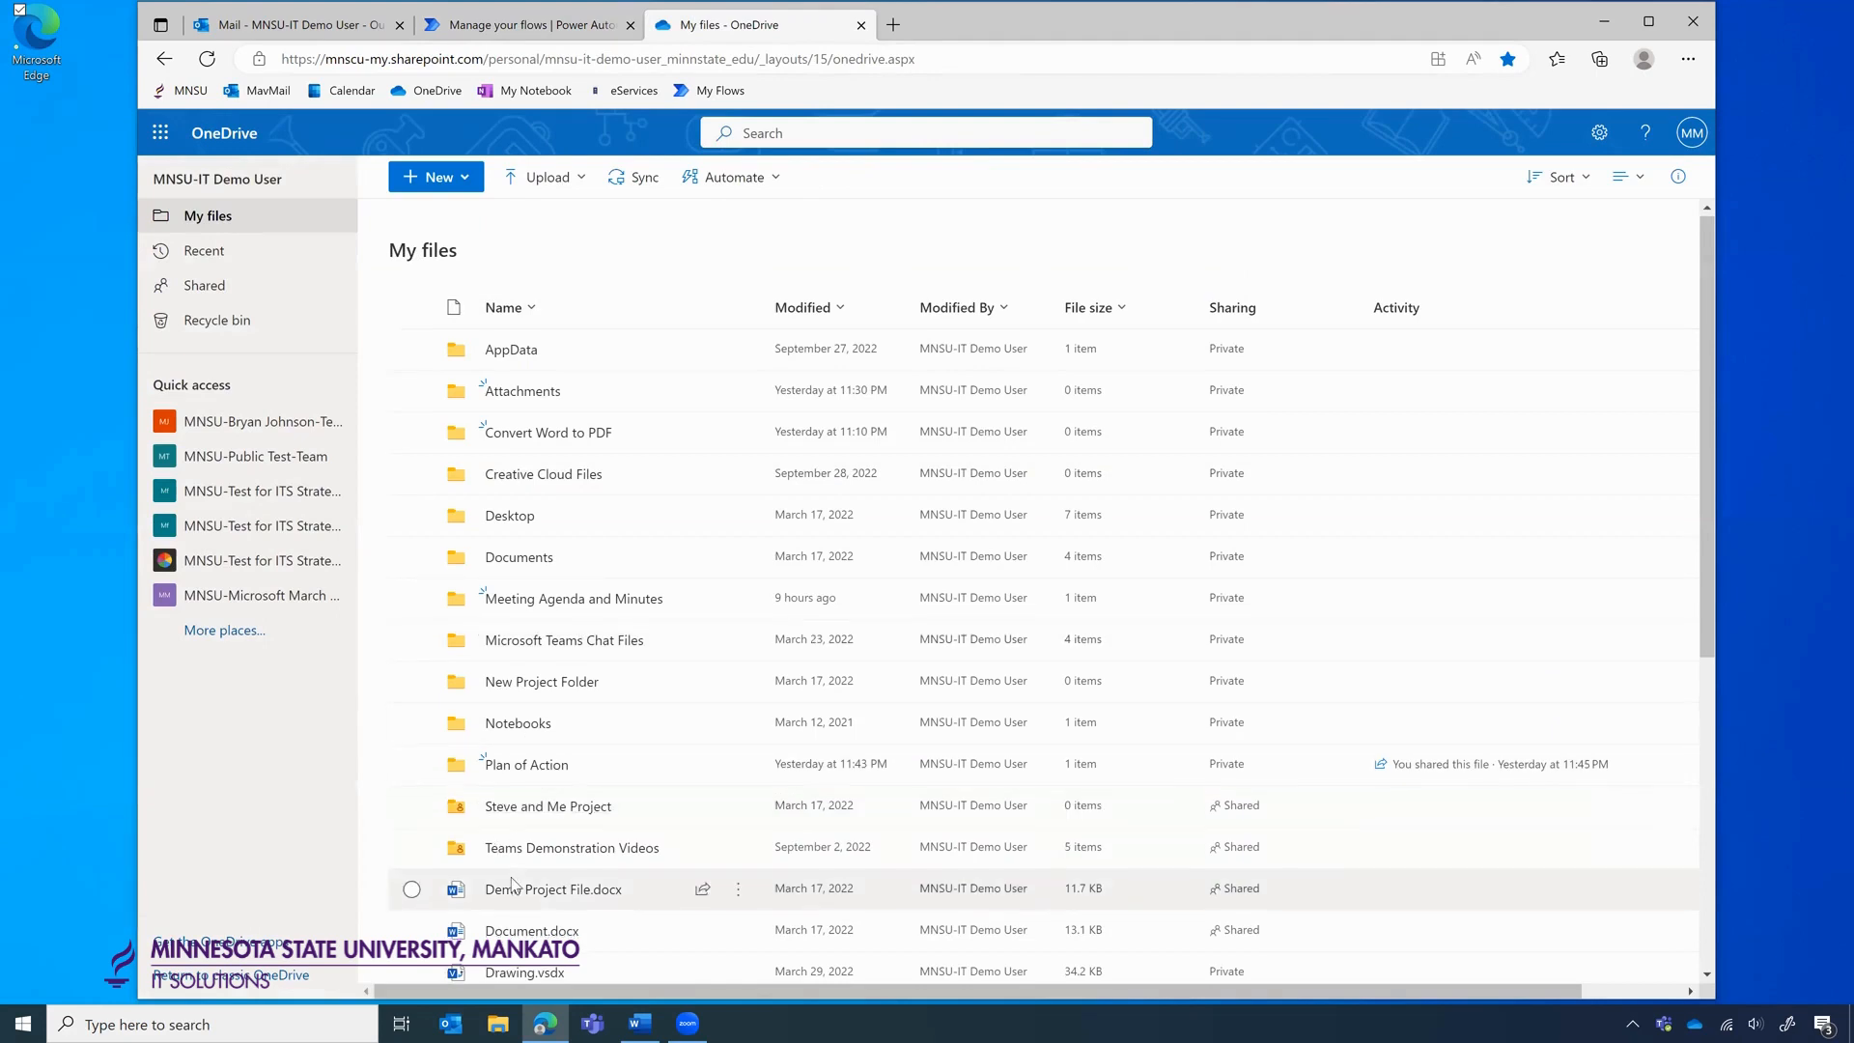
scroll(512, 884, "down", 3)
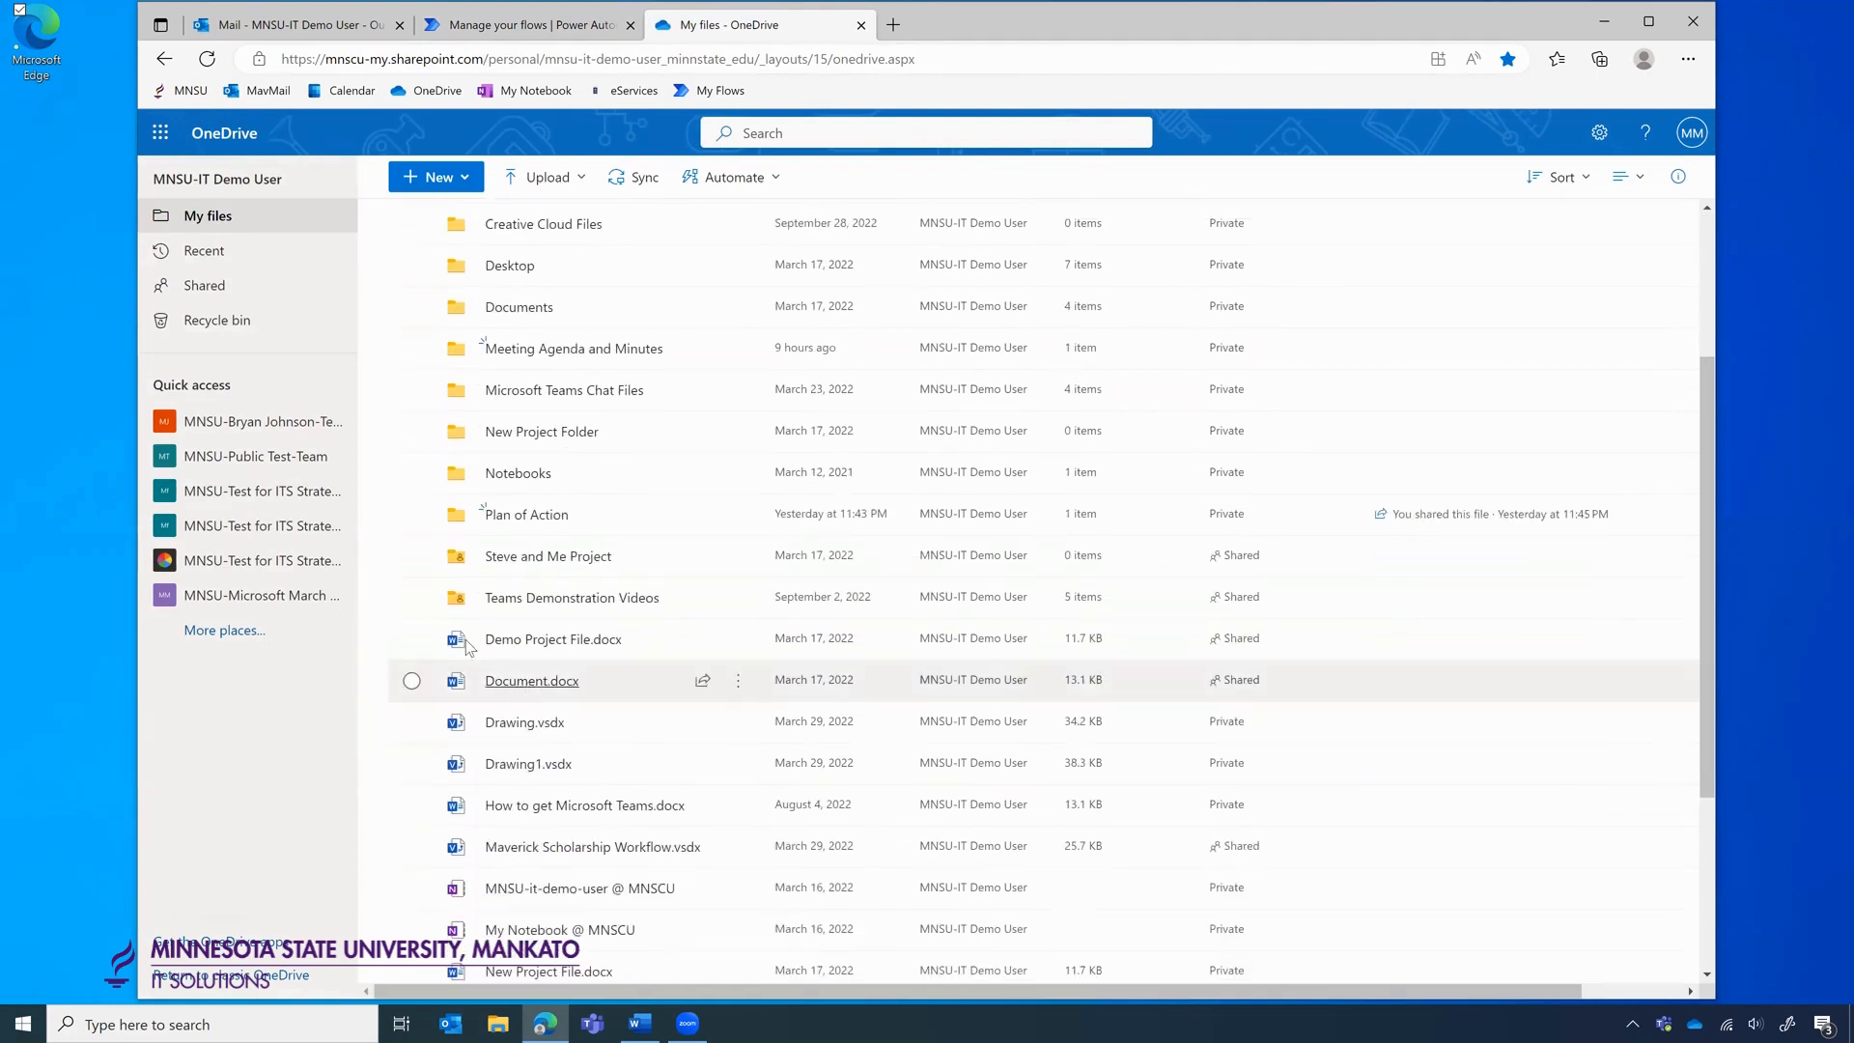
left_click(413, 641)
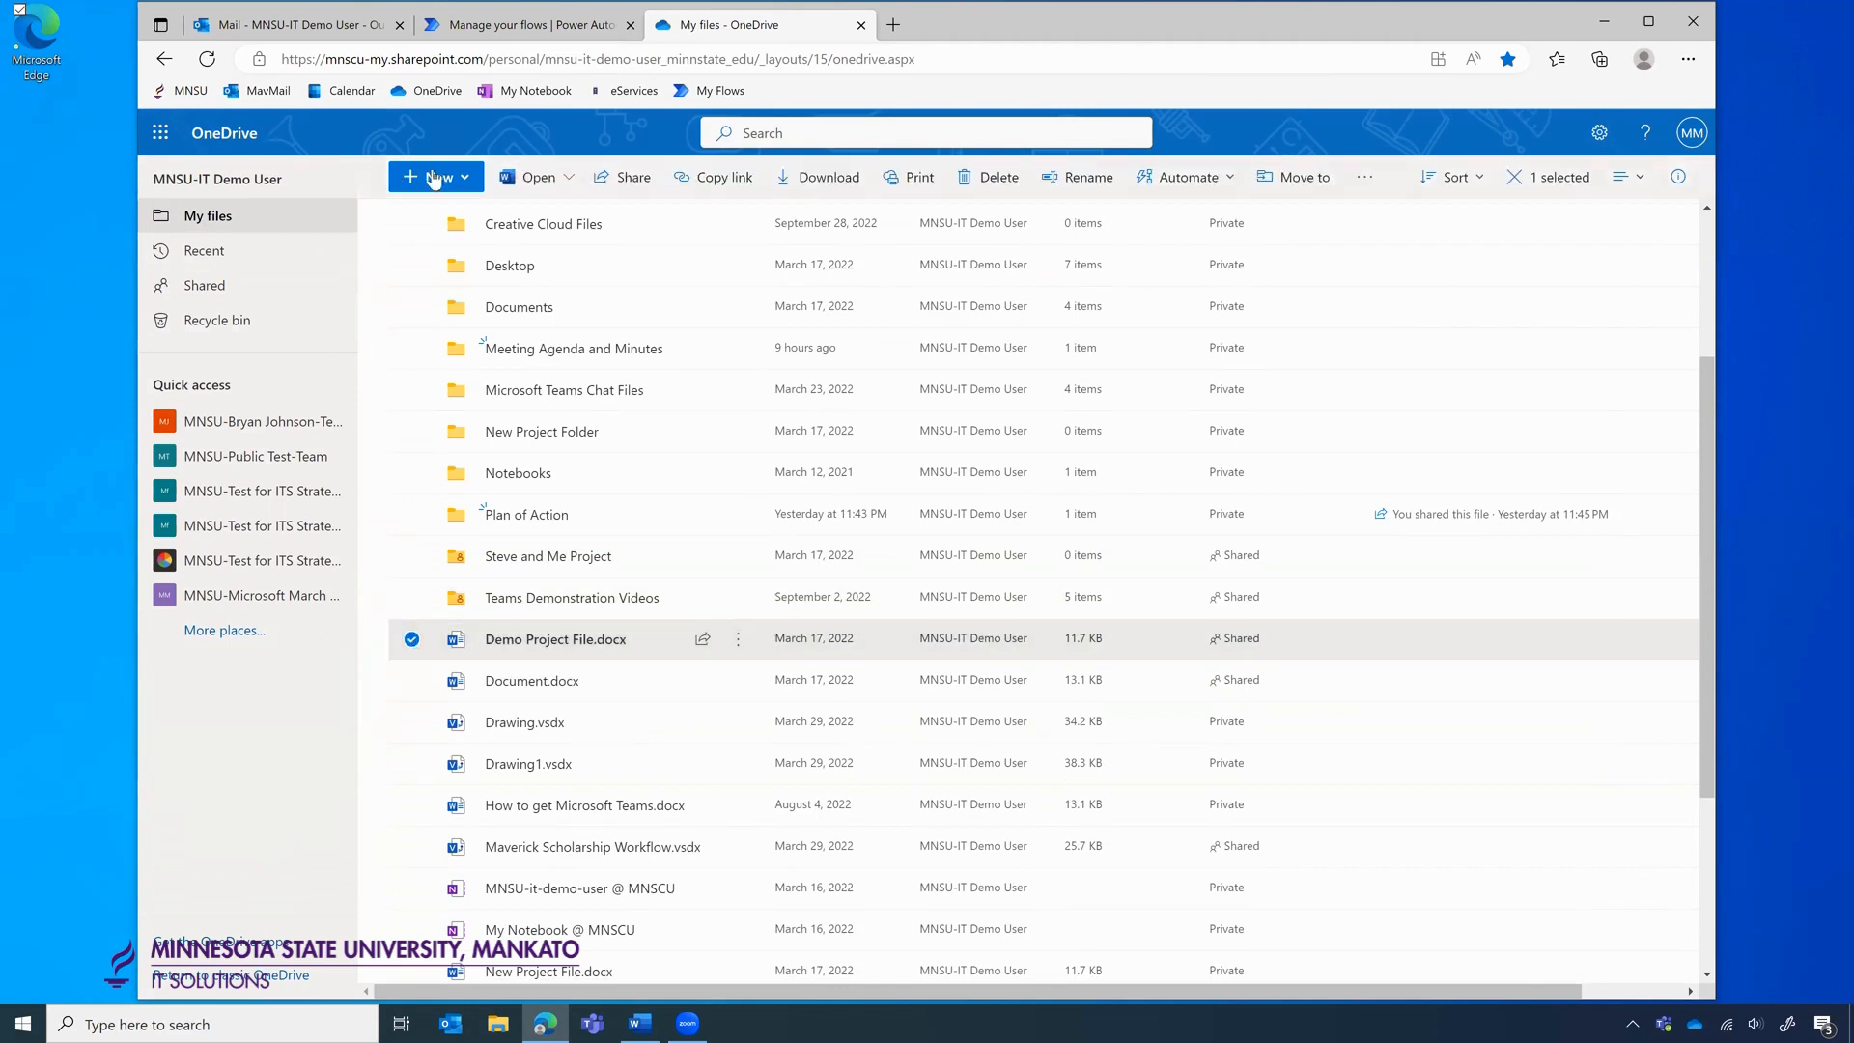
left_click(1225, 184)
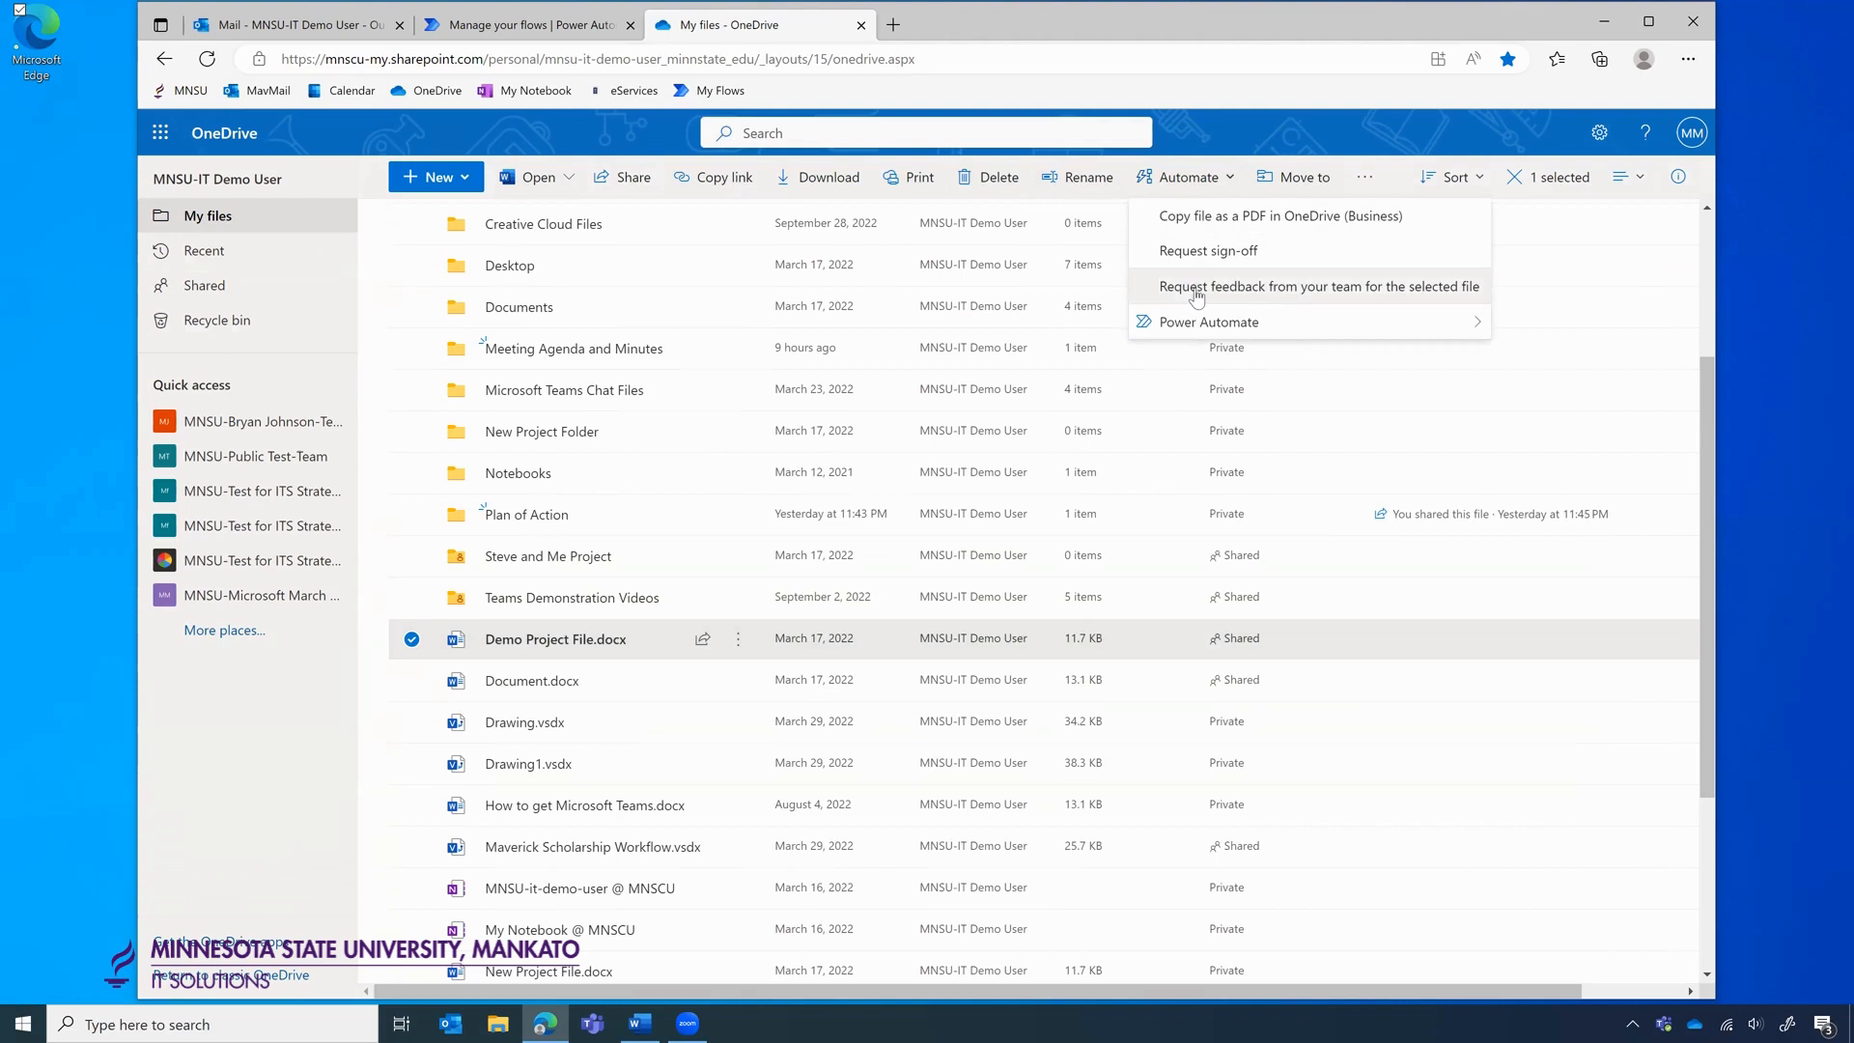
left_click(1255, 286)
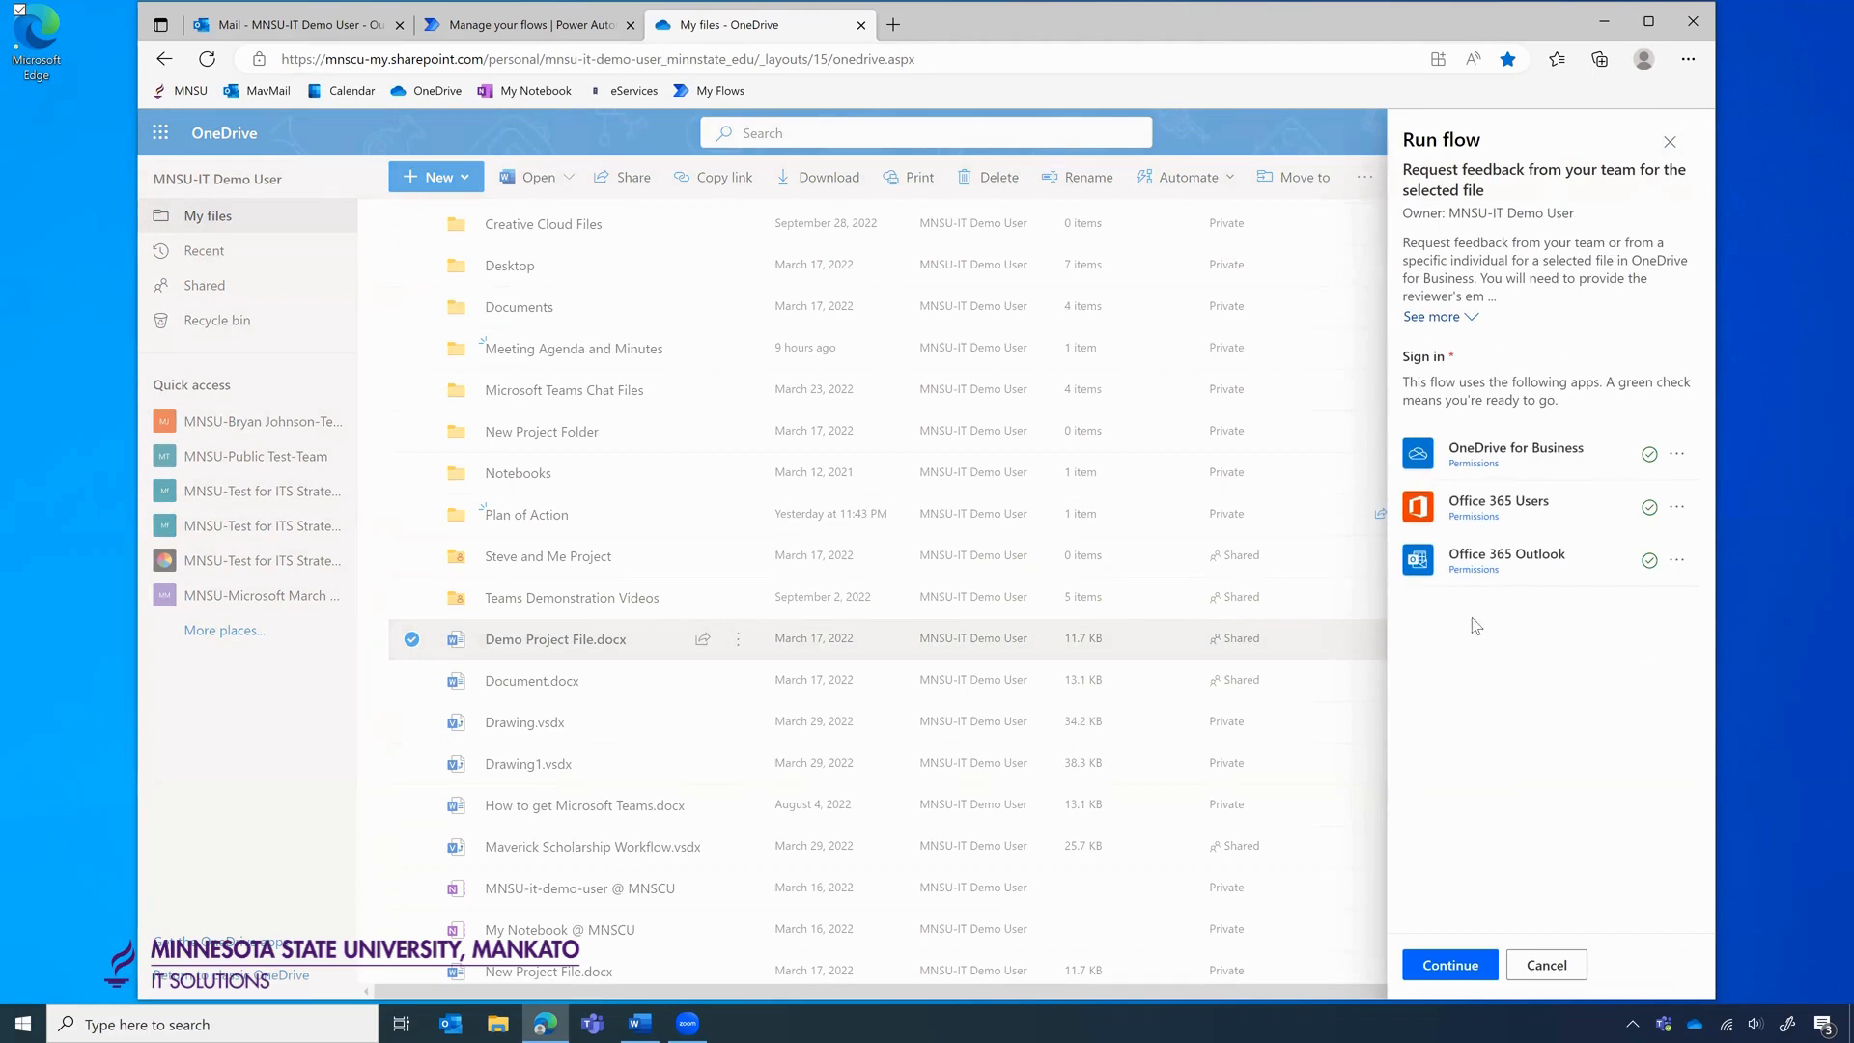
Run the feedback flow on Demo Project File.docx with message 'Hey team, please review this' and two suggested reviewers.
left_click(1450, 965)
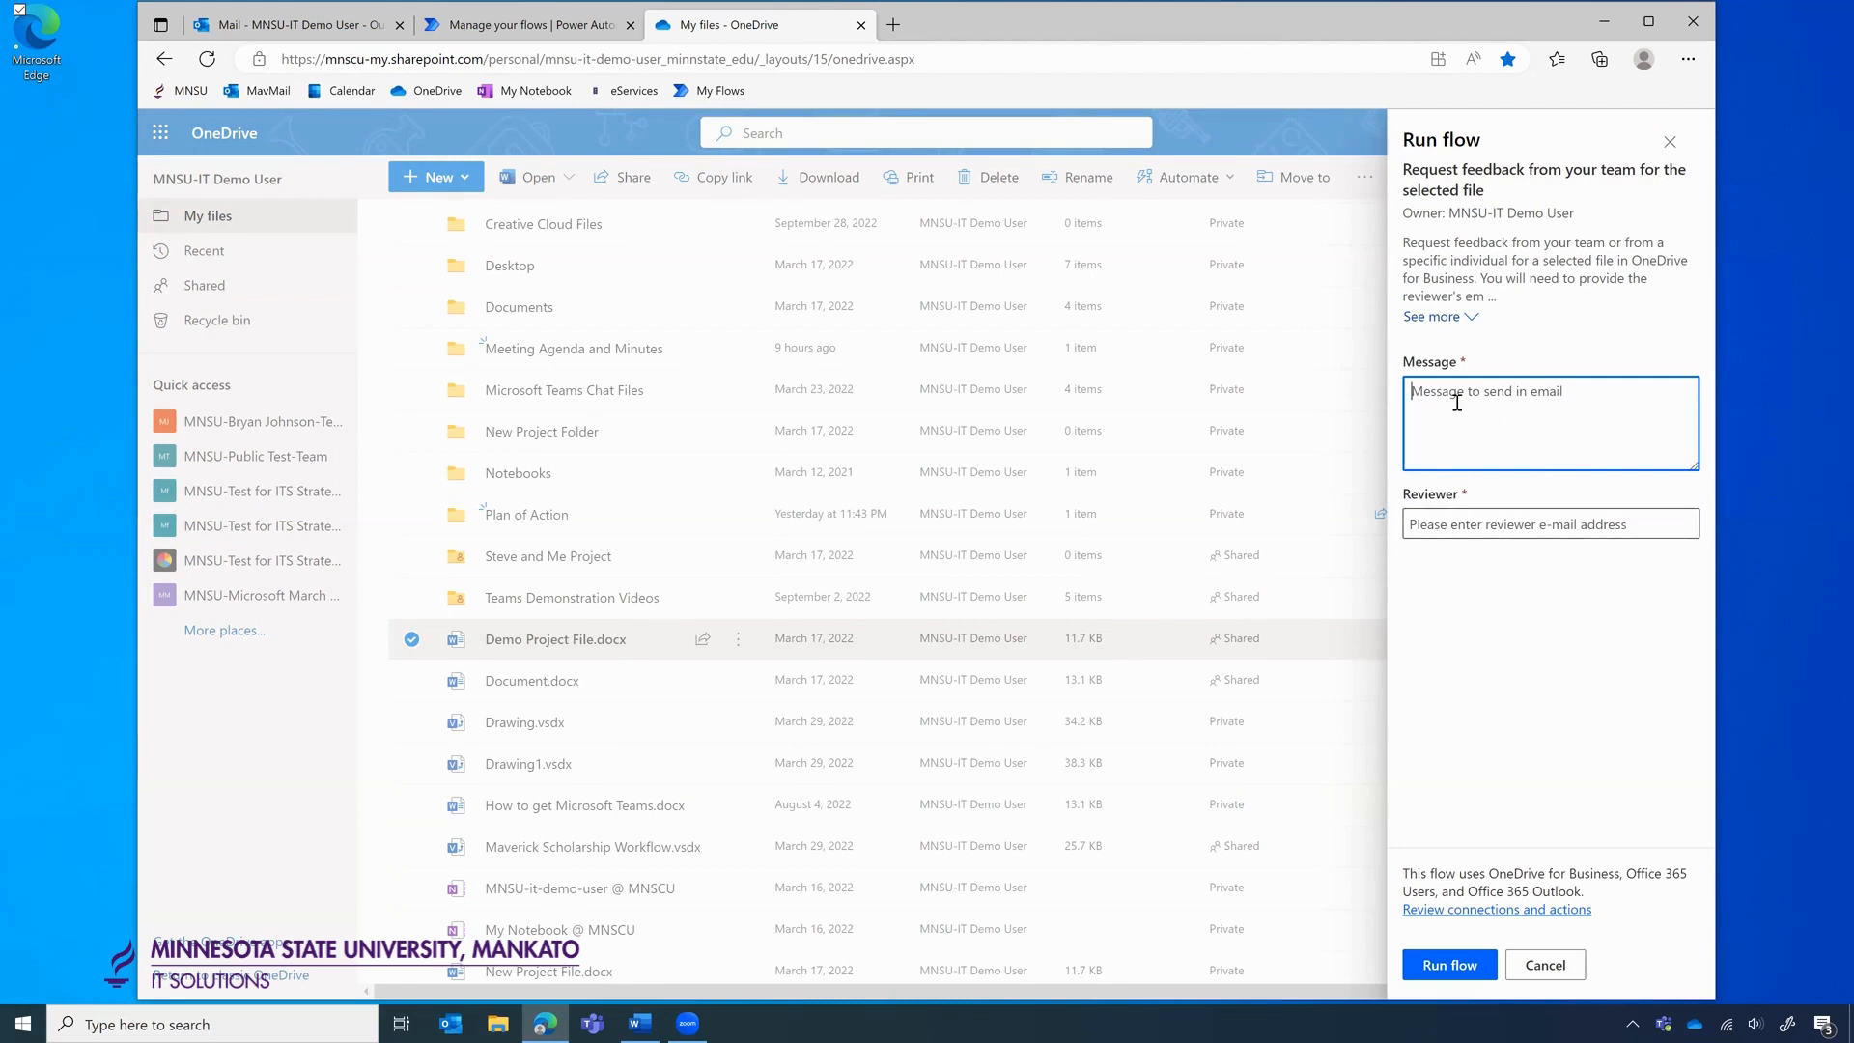
type("Hey team, please review this file!")
left_click(1441, 525)
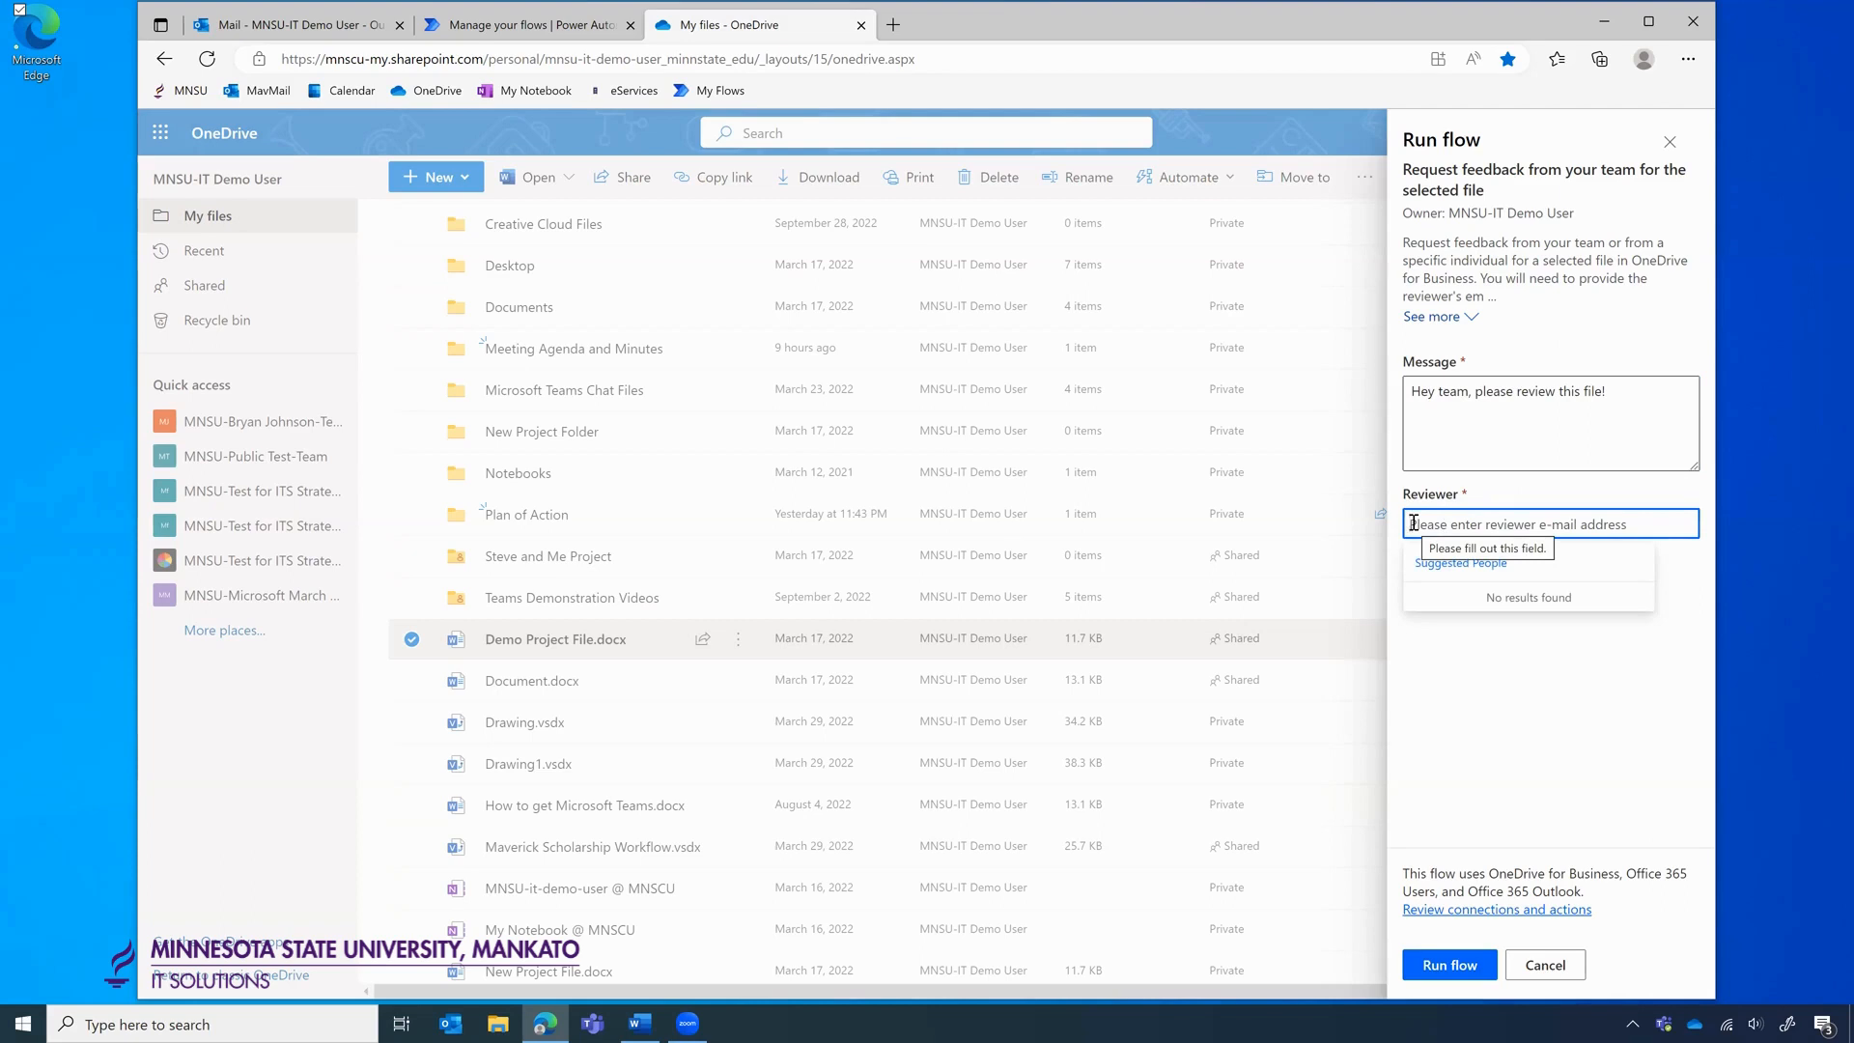
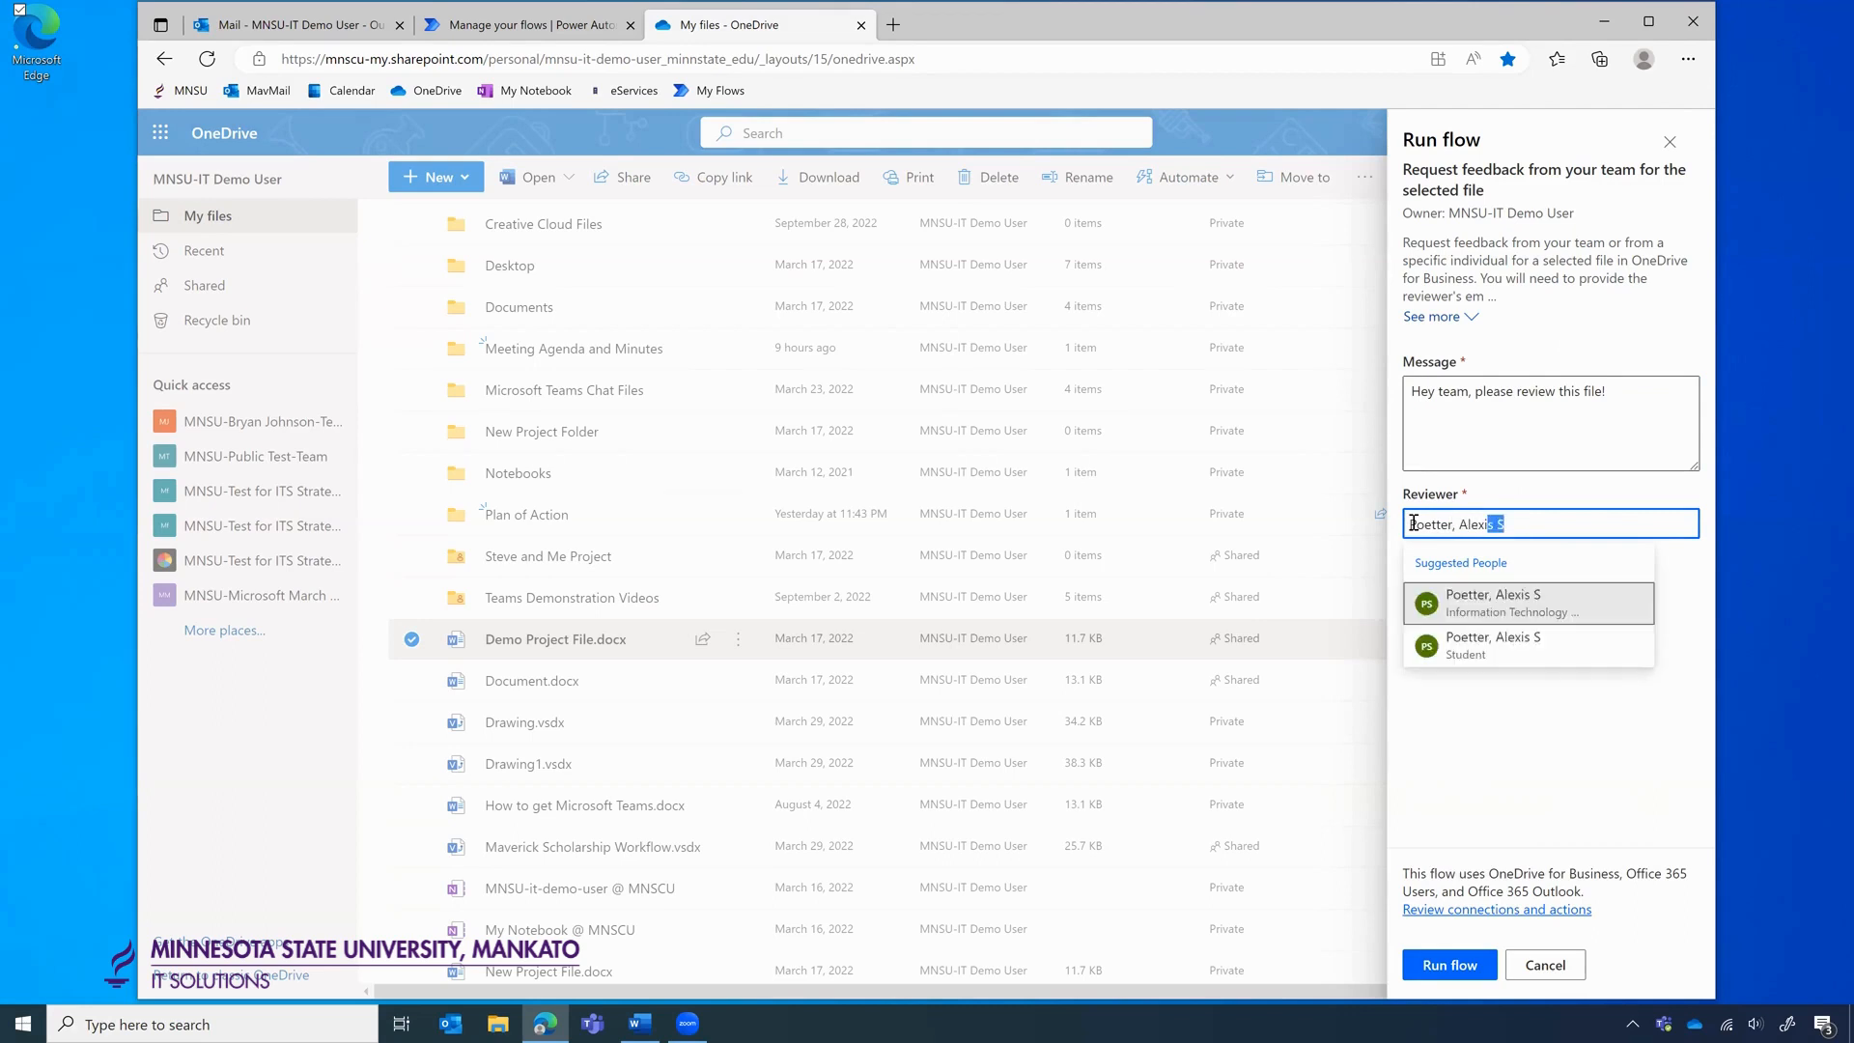
left_click(1488, 616)
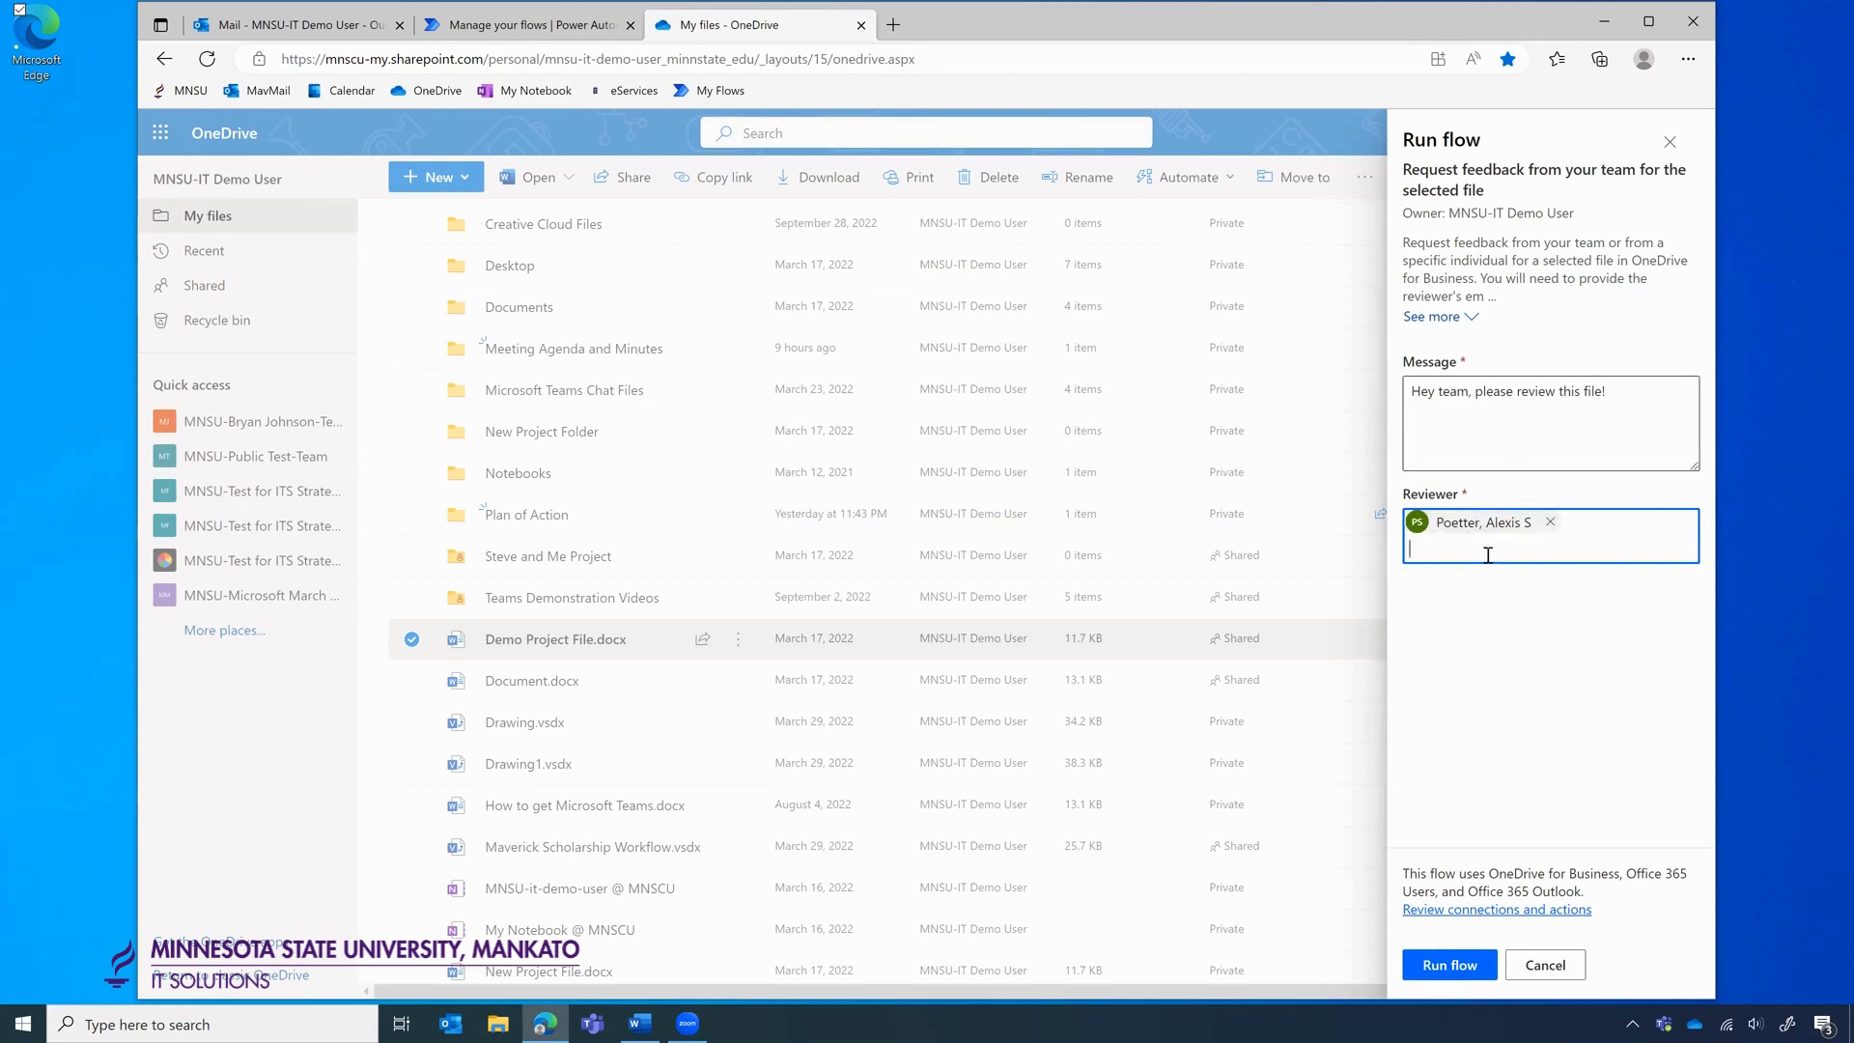
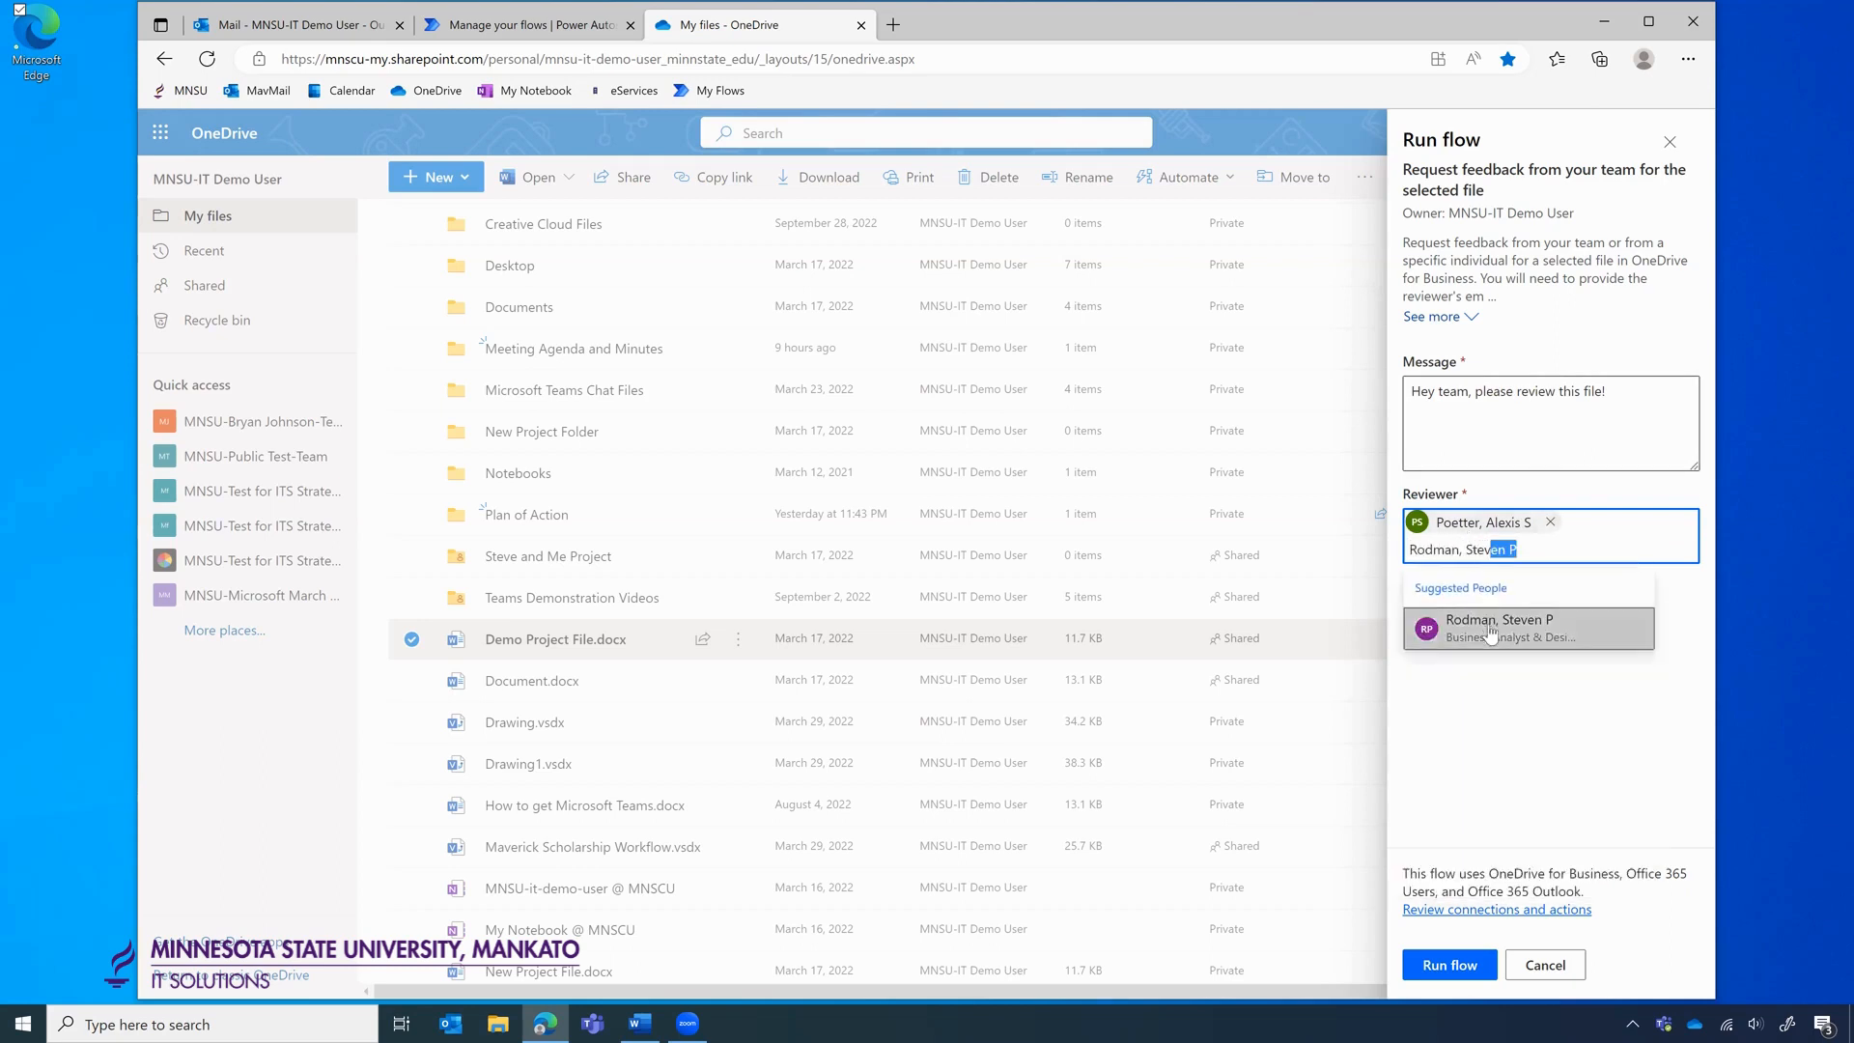
left_click(1490, 630)
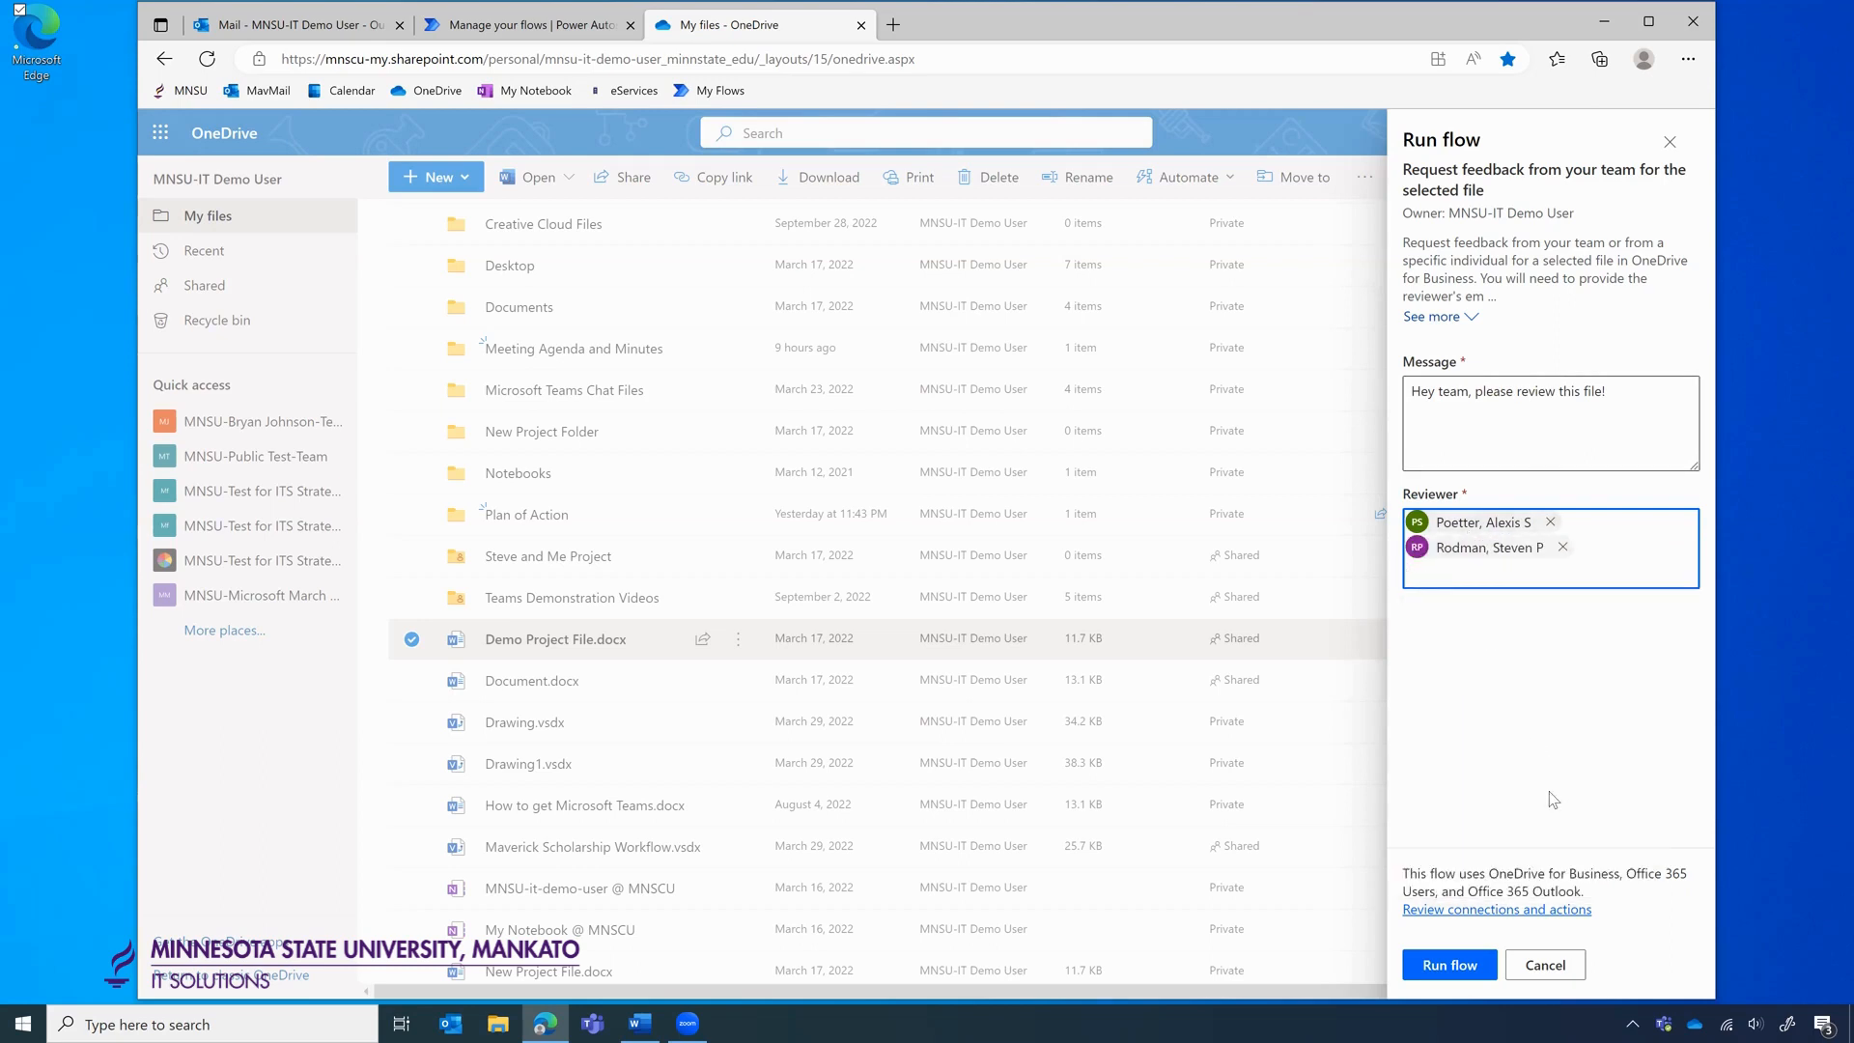
left_click(1446, 965)
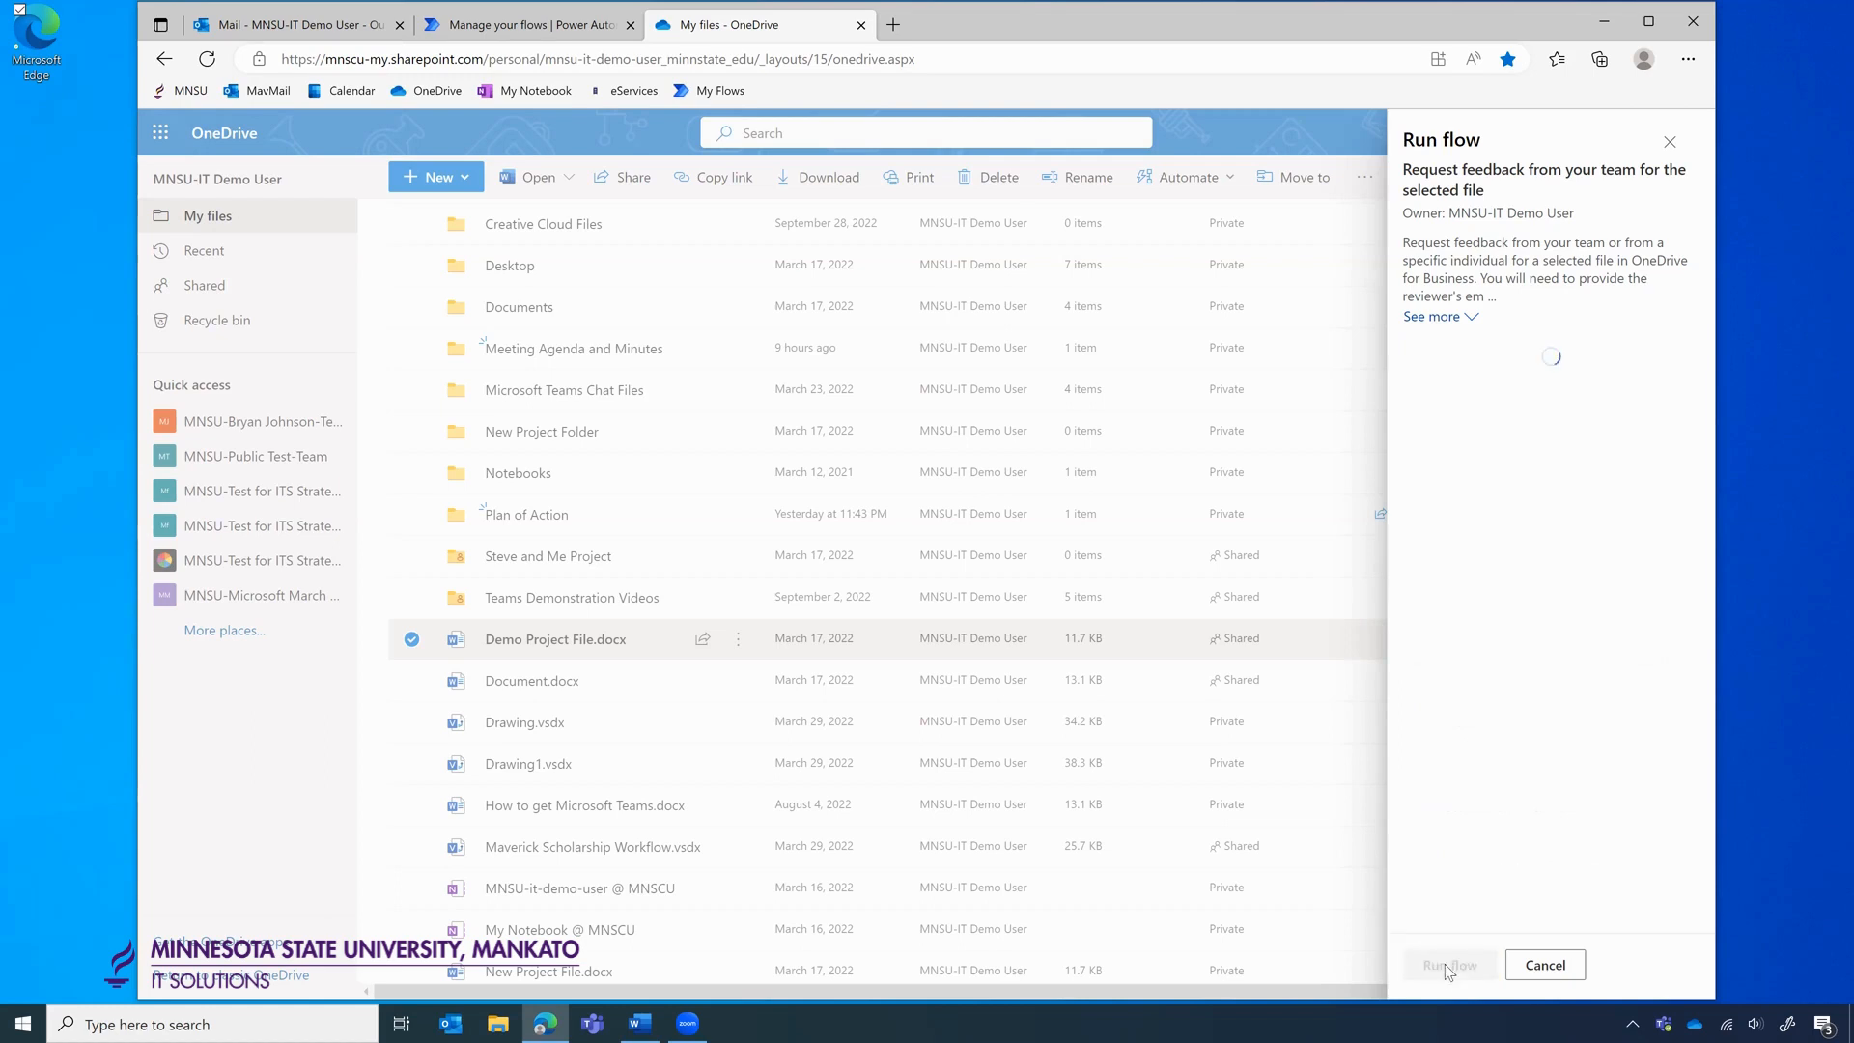
left_click(1443, 966)
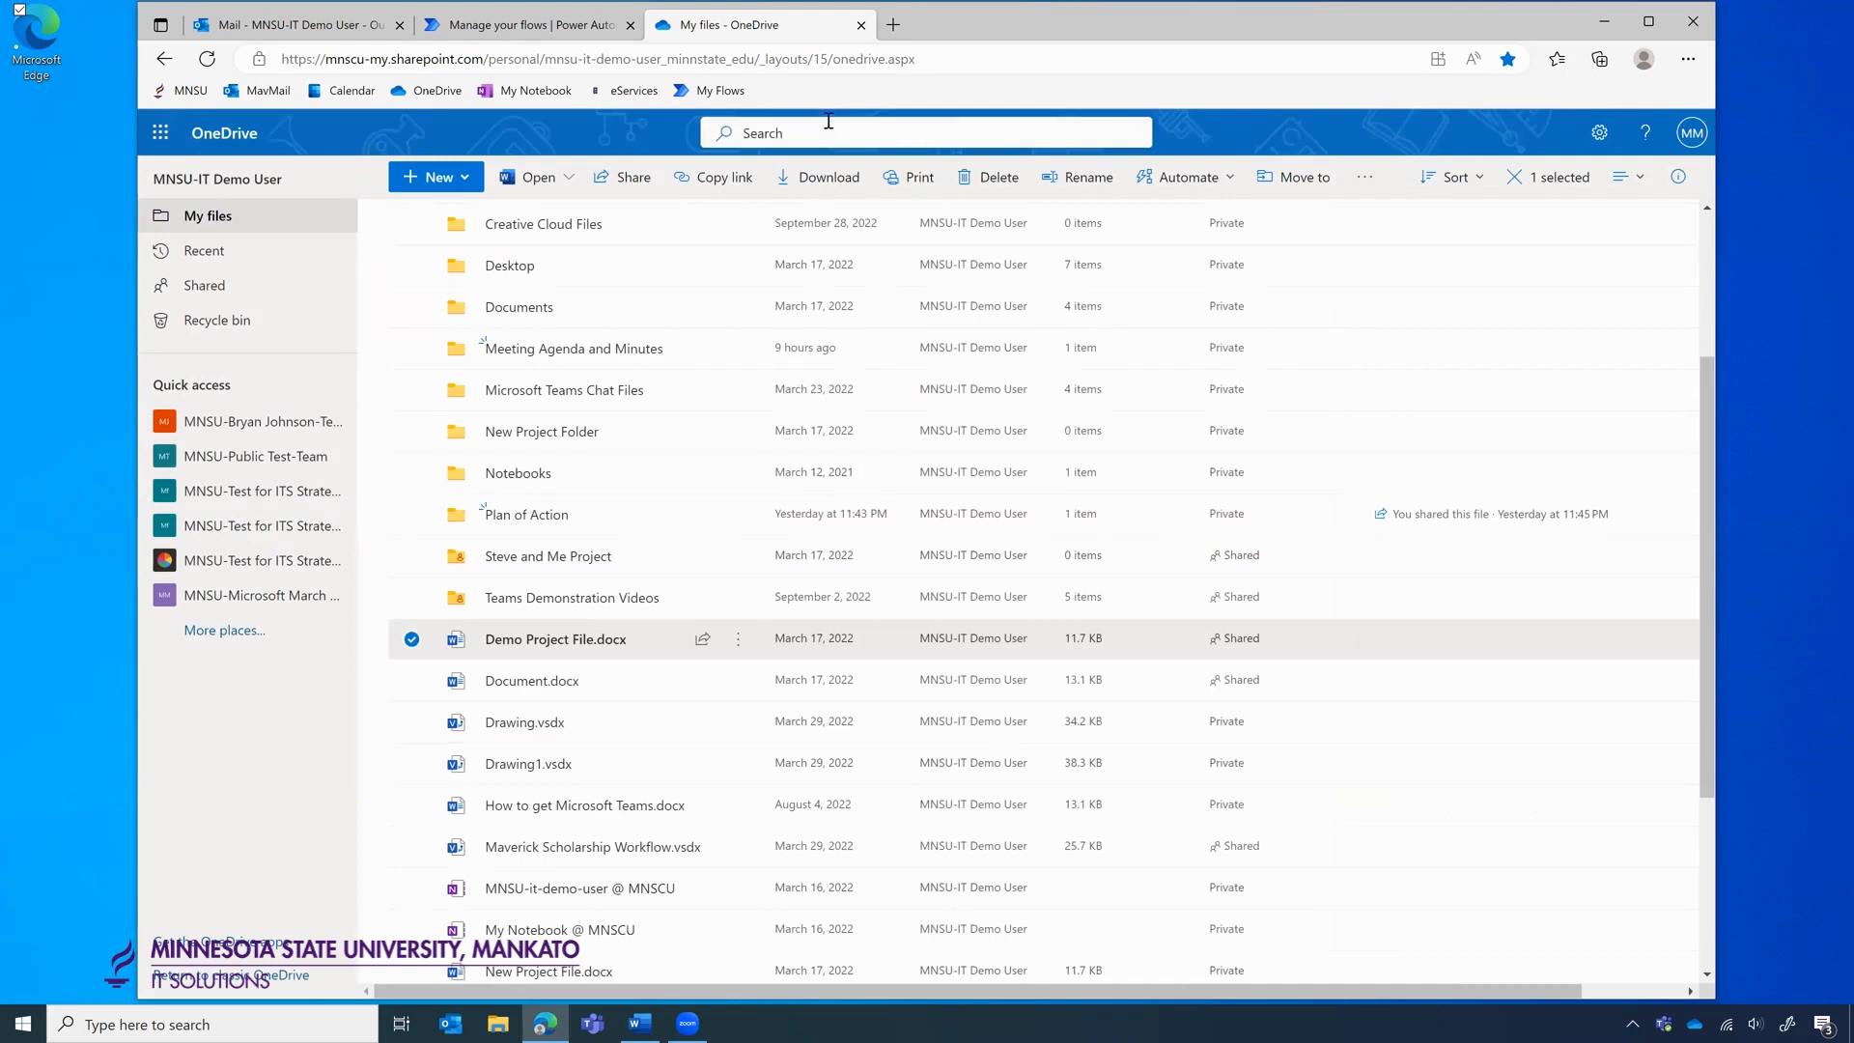
Refresh the flow's 28-day run history to confirm the 09:24 AM run succeeded, then go to Outlook.
left_click(541, 29)
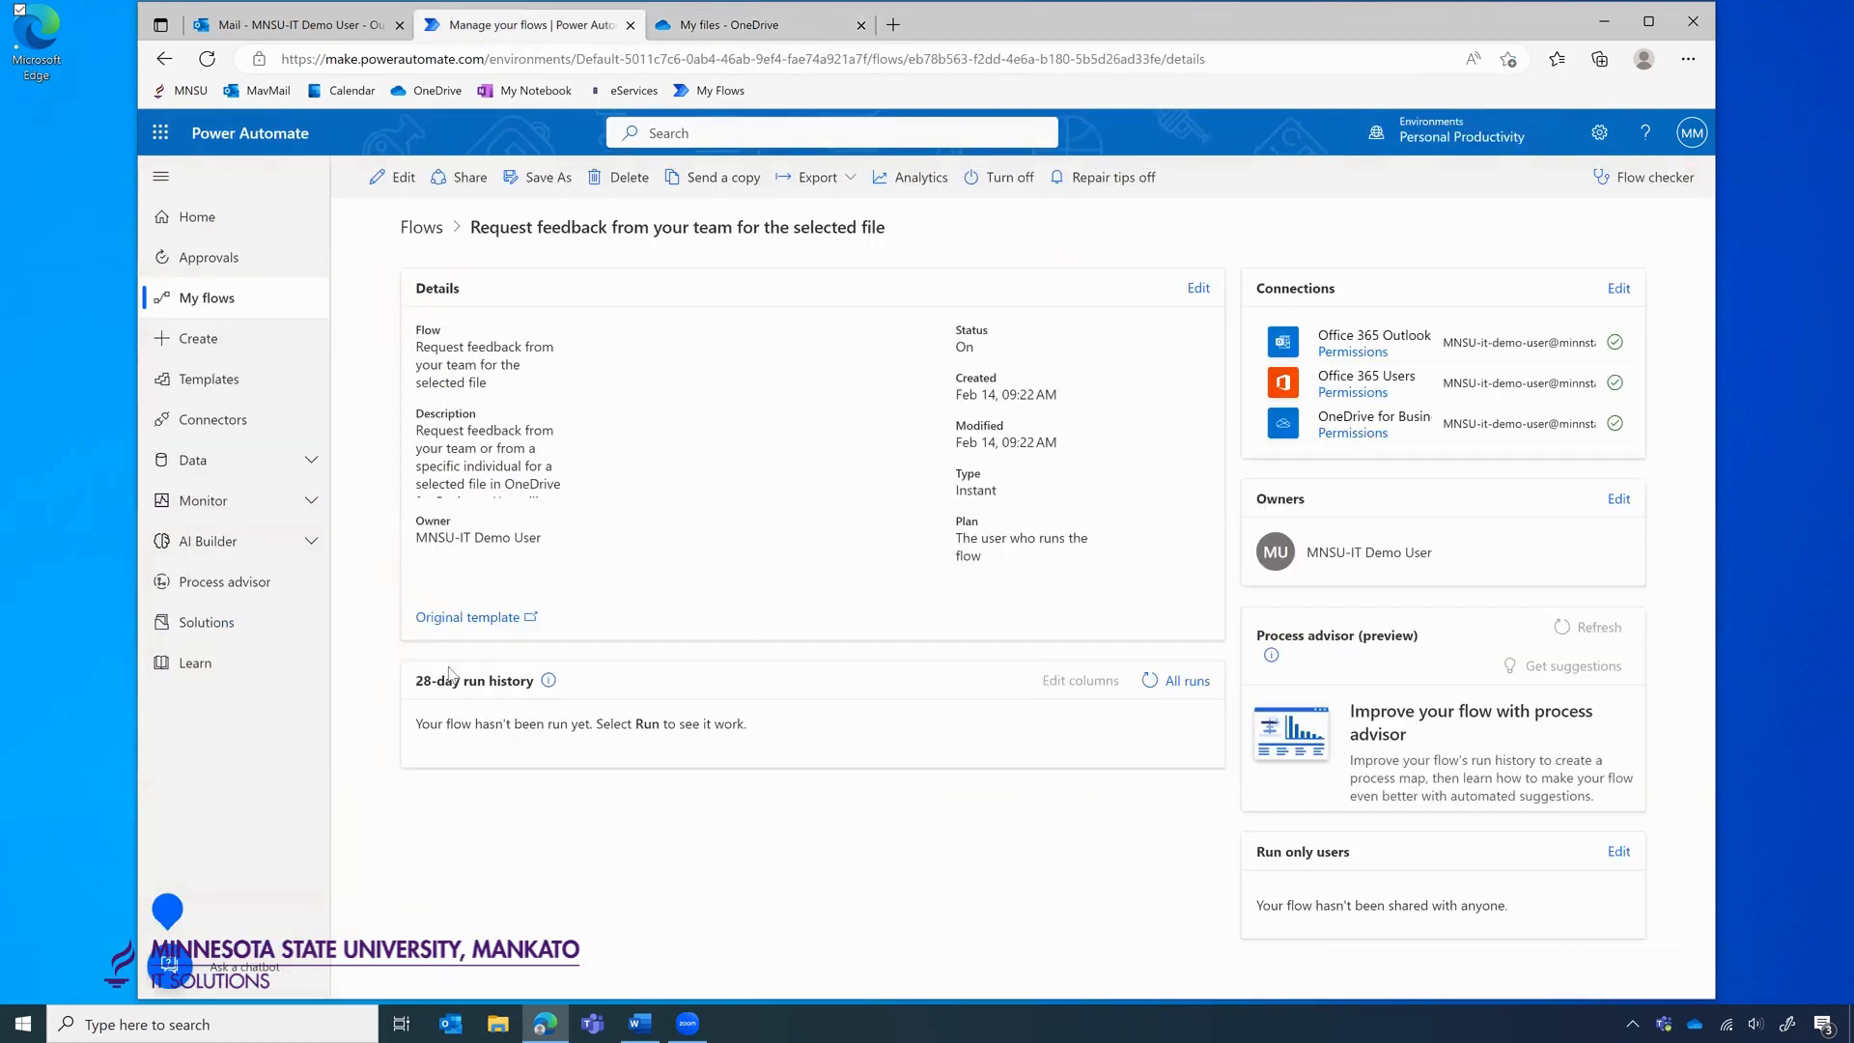
left_click(1150, 681)
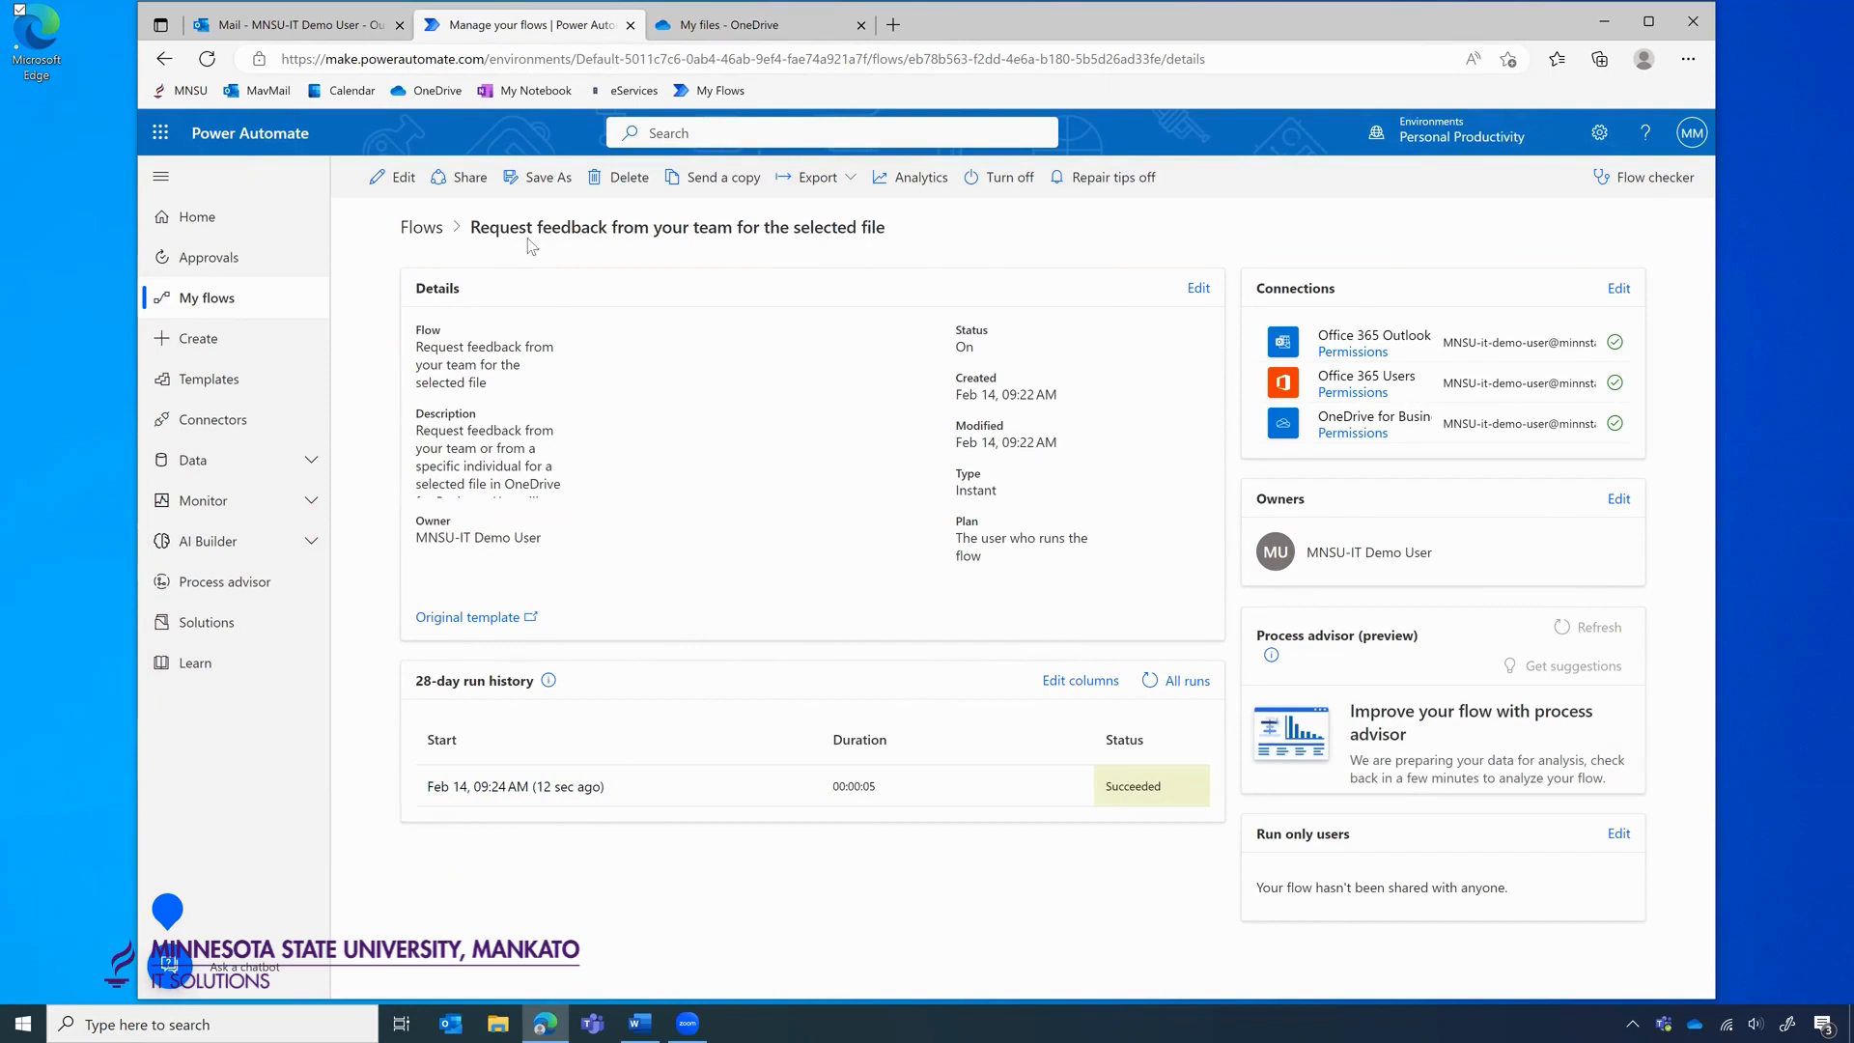
left_click(273, 29)
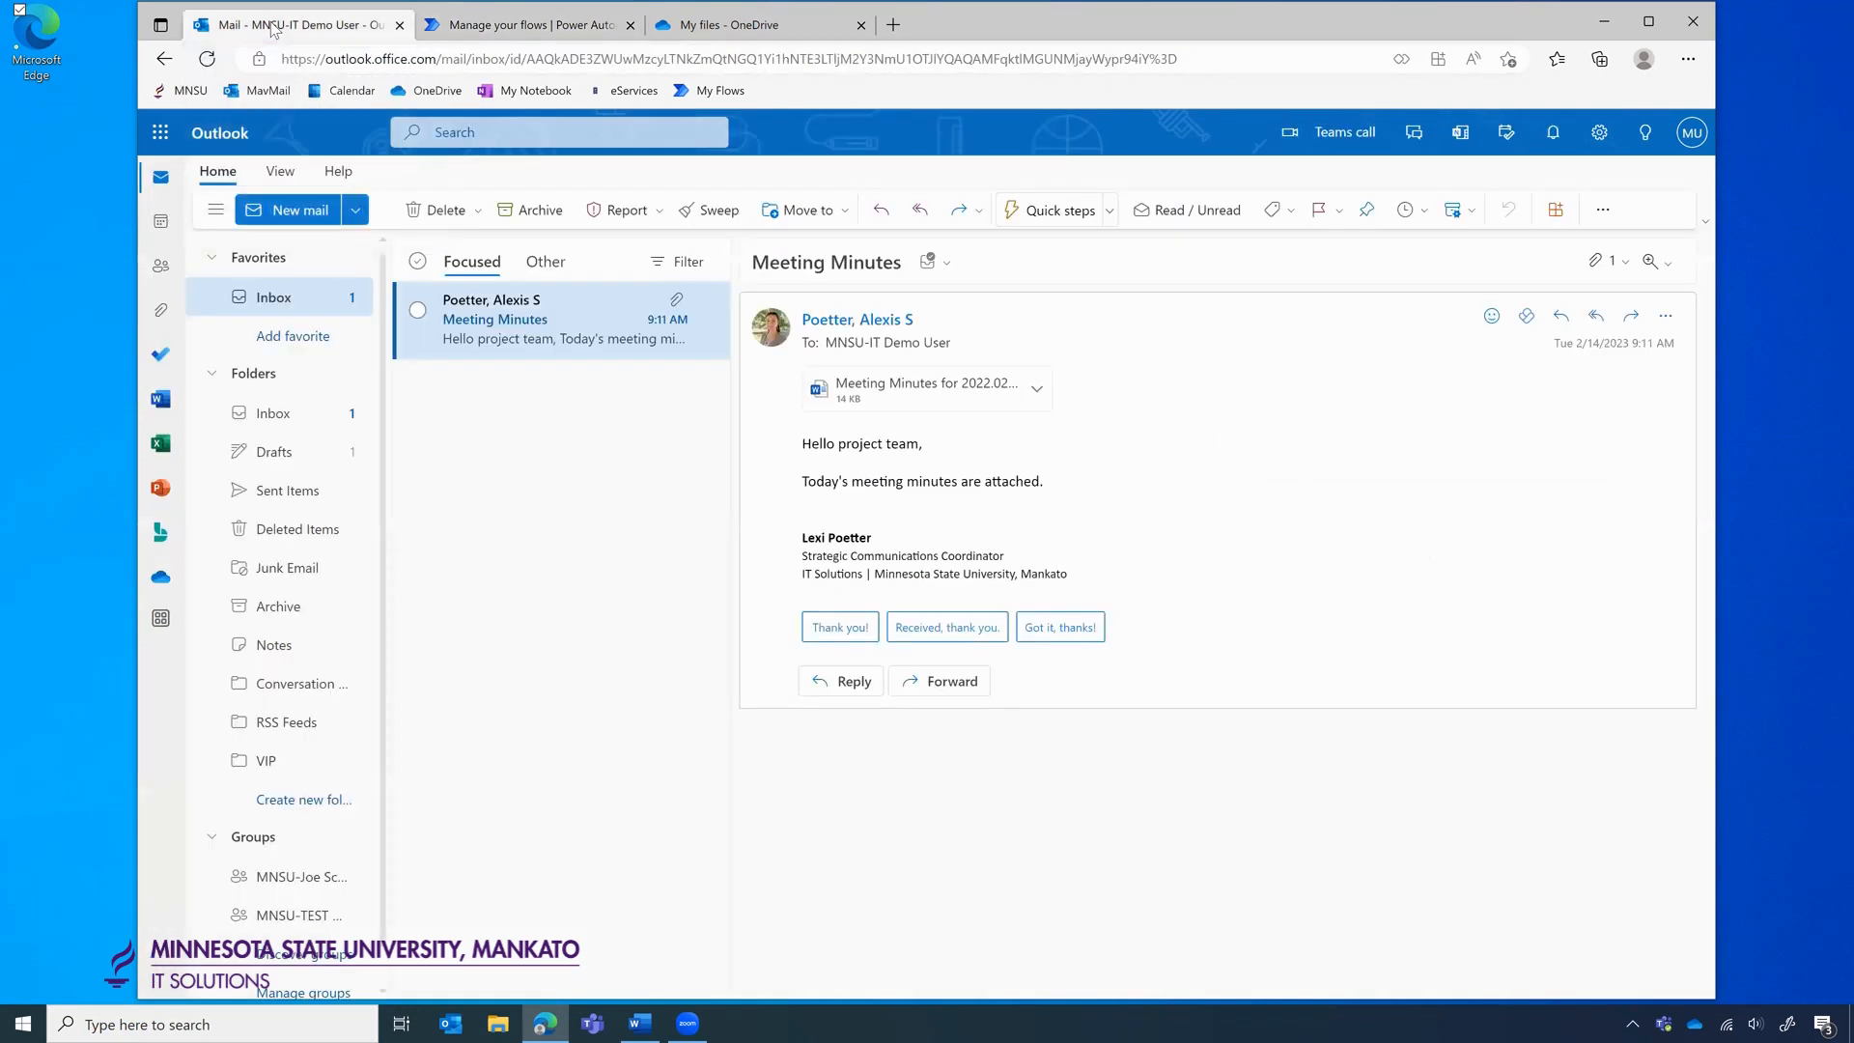
Check Sent Items, viewing the latest New form submission message.
left_click(280, 490)
left_click(527, 367)
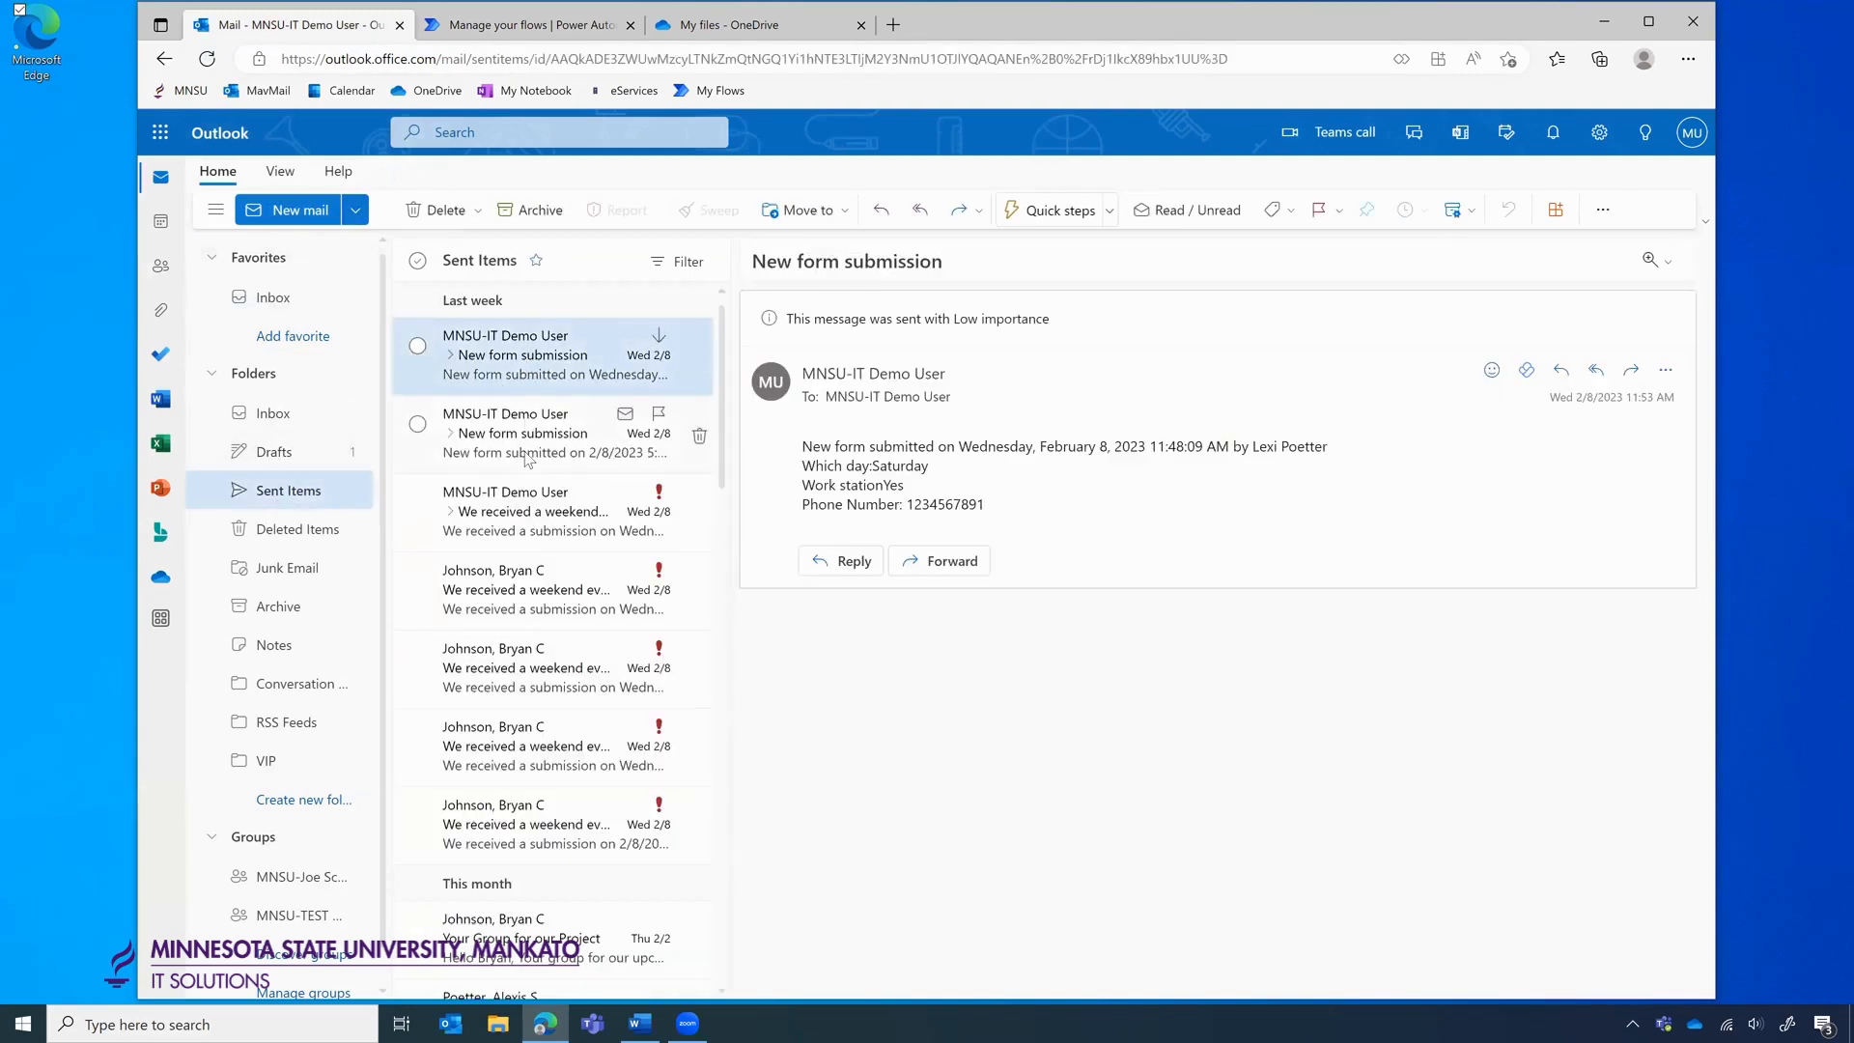
left_click(297, 489)
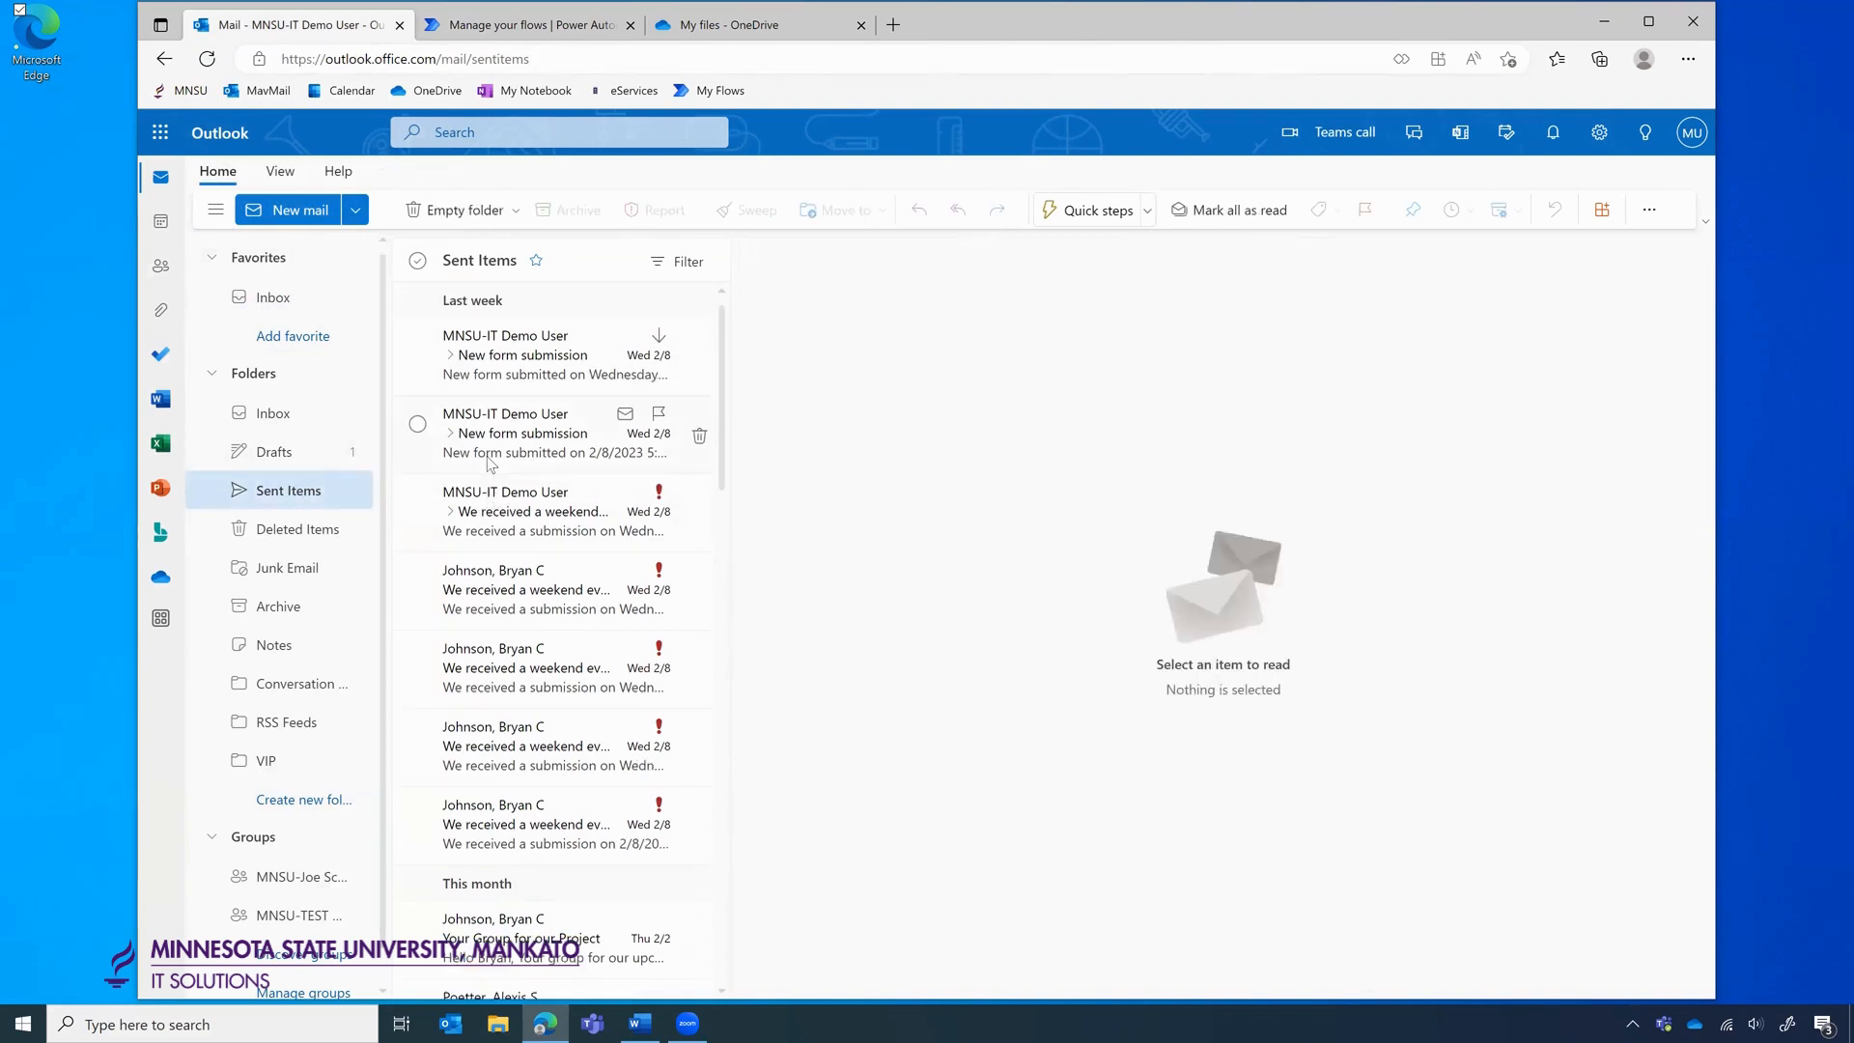
left_click(512, 378)
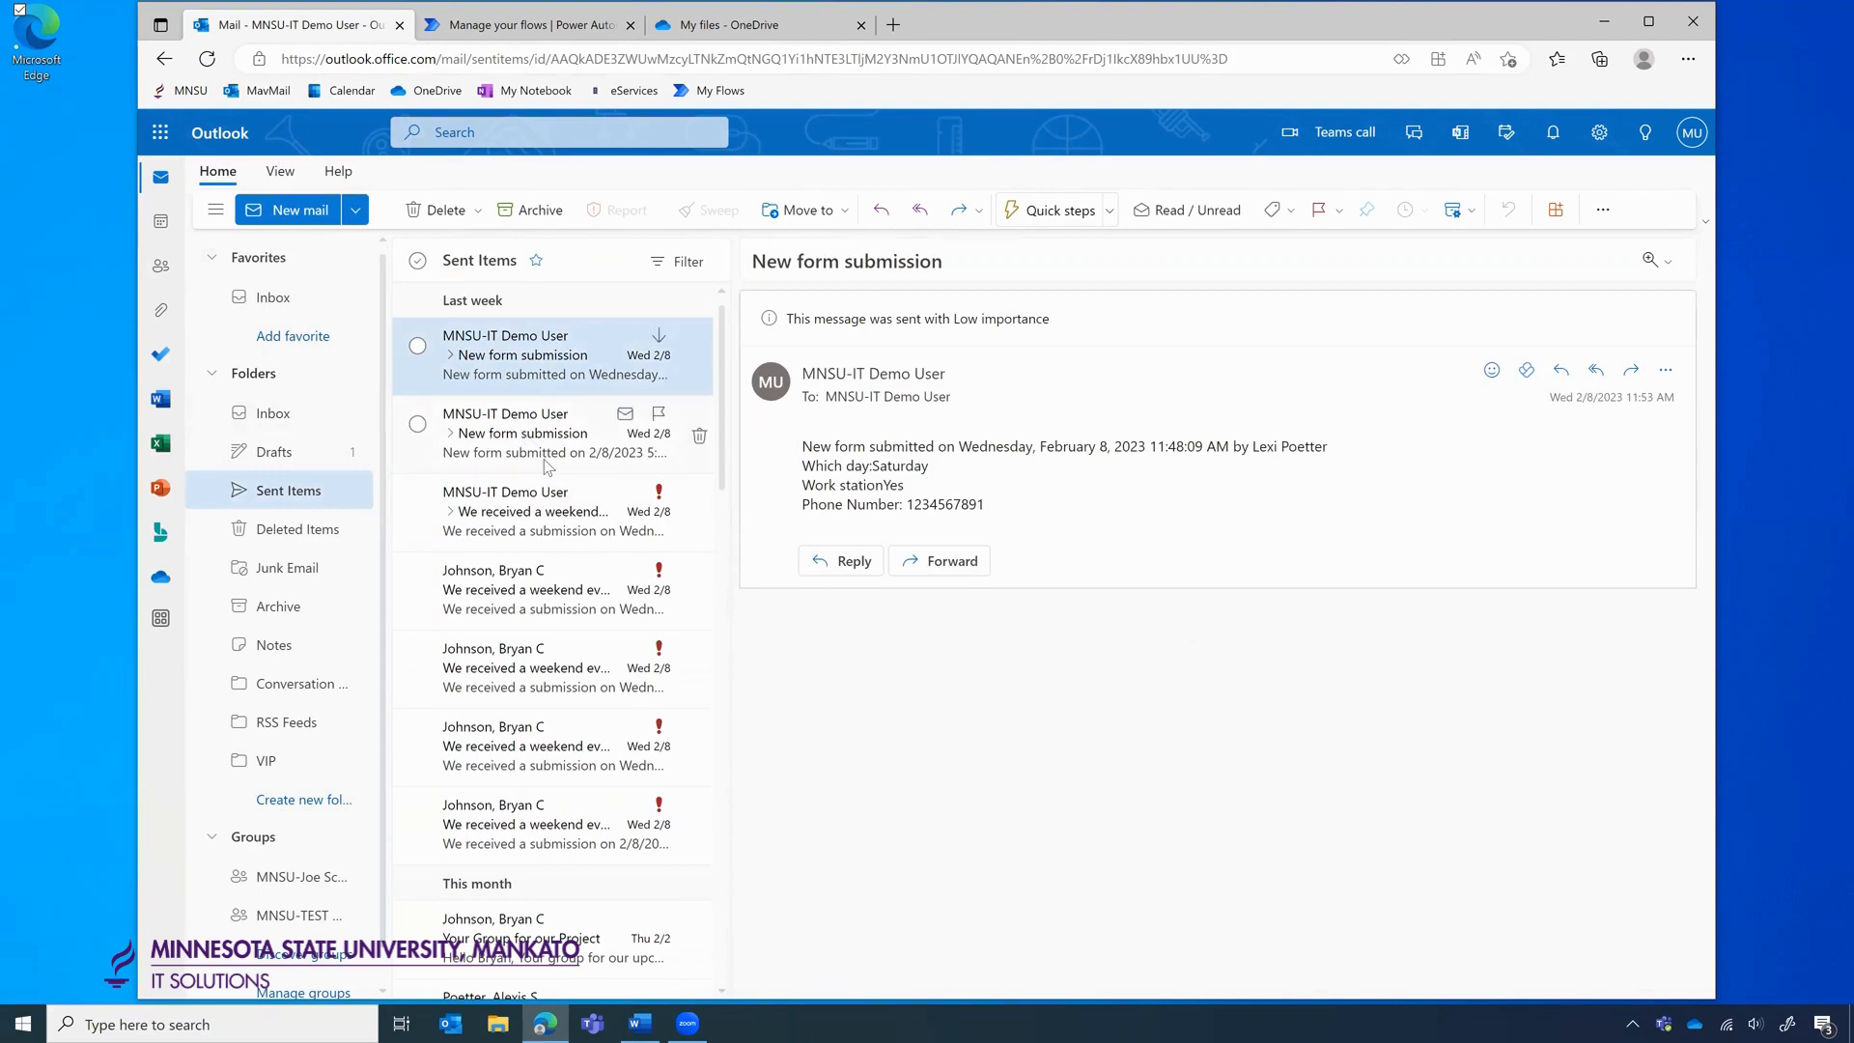
Back in the Inbox, open the new 'Feedback request: Demo Project File.docx' email.
left_click(297, 299)
left_click(209, 60)
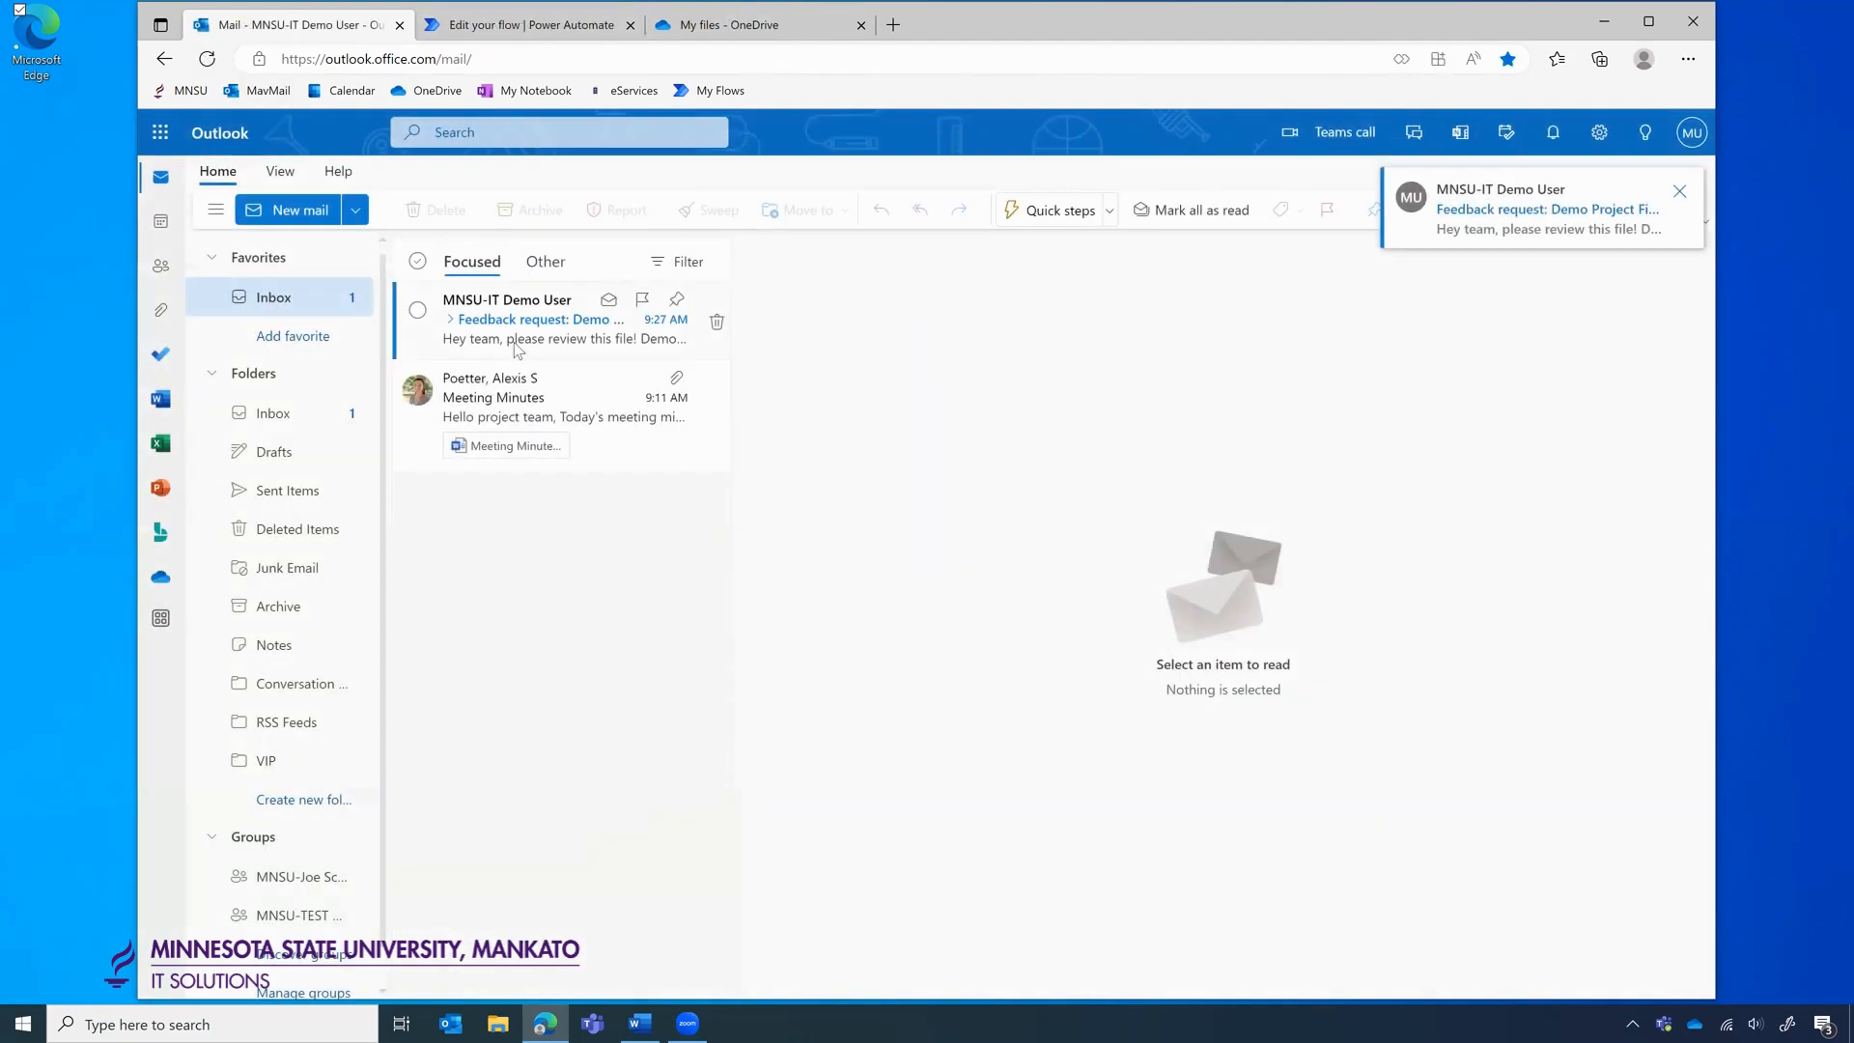
left_click(515, 340)
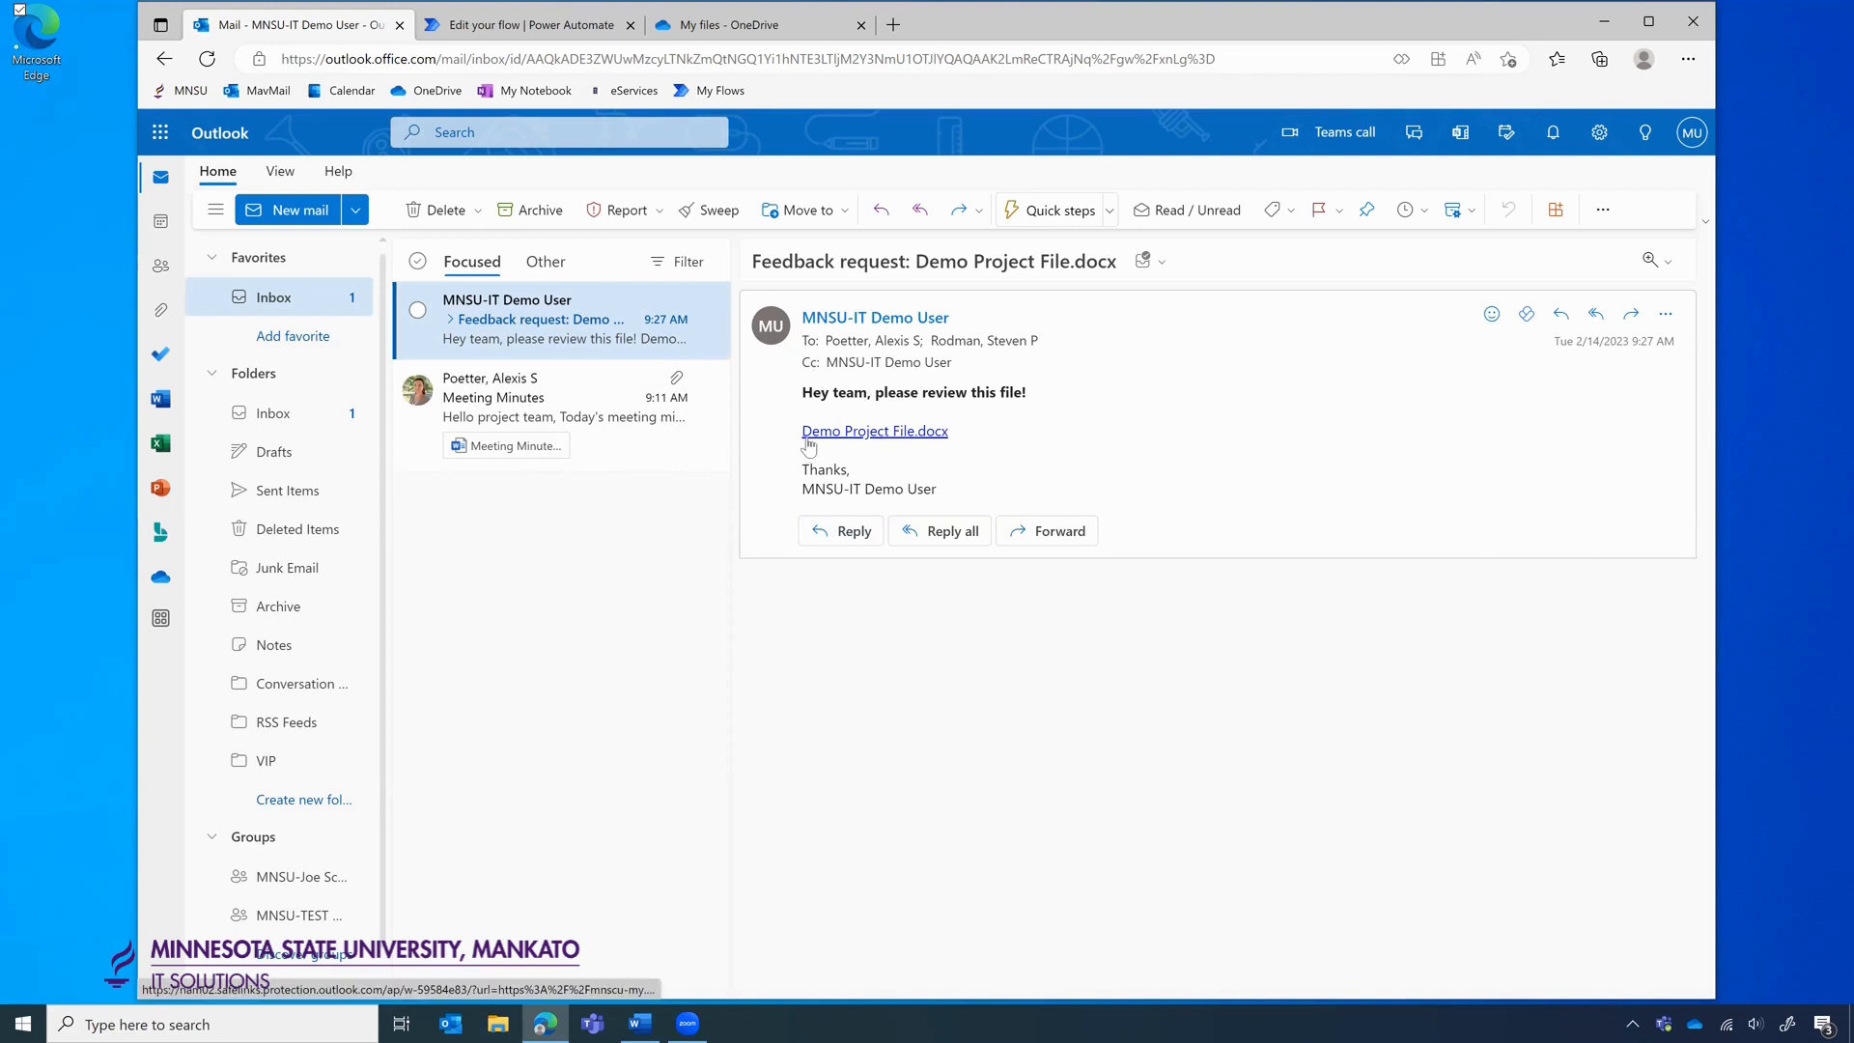
mouse_move(828, 441)
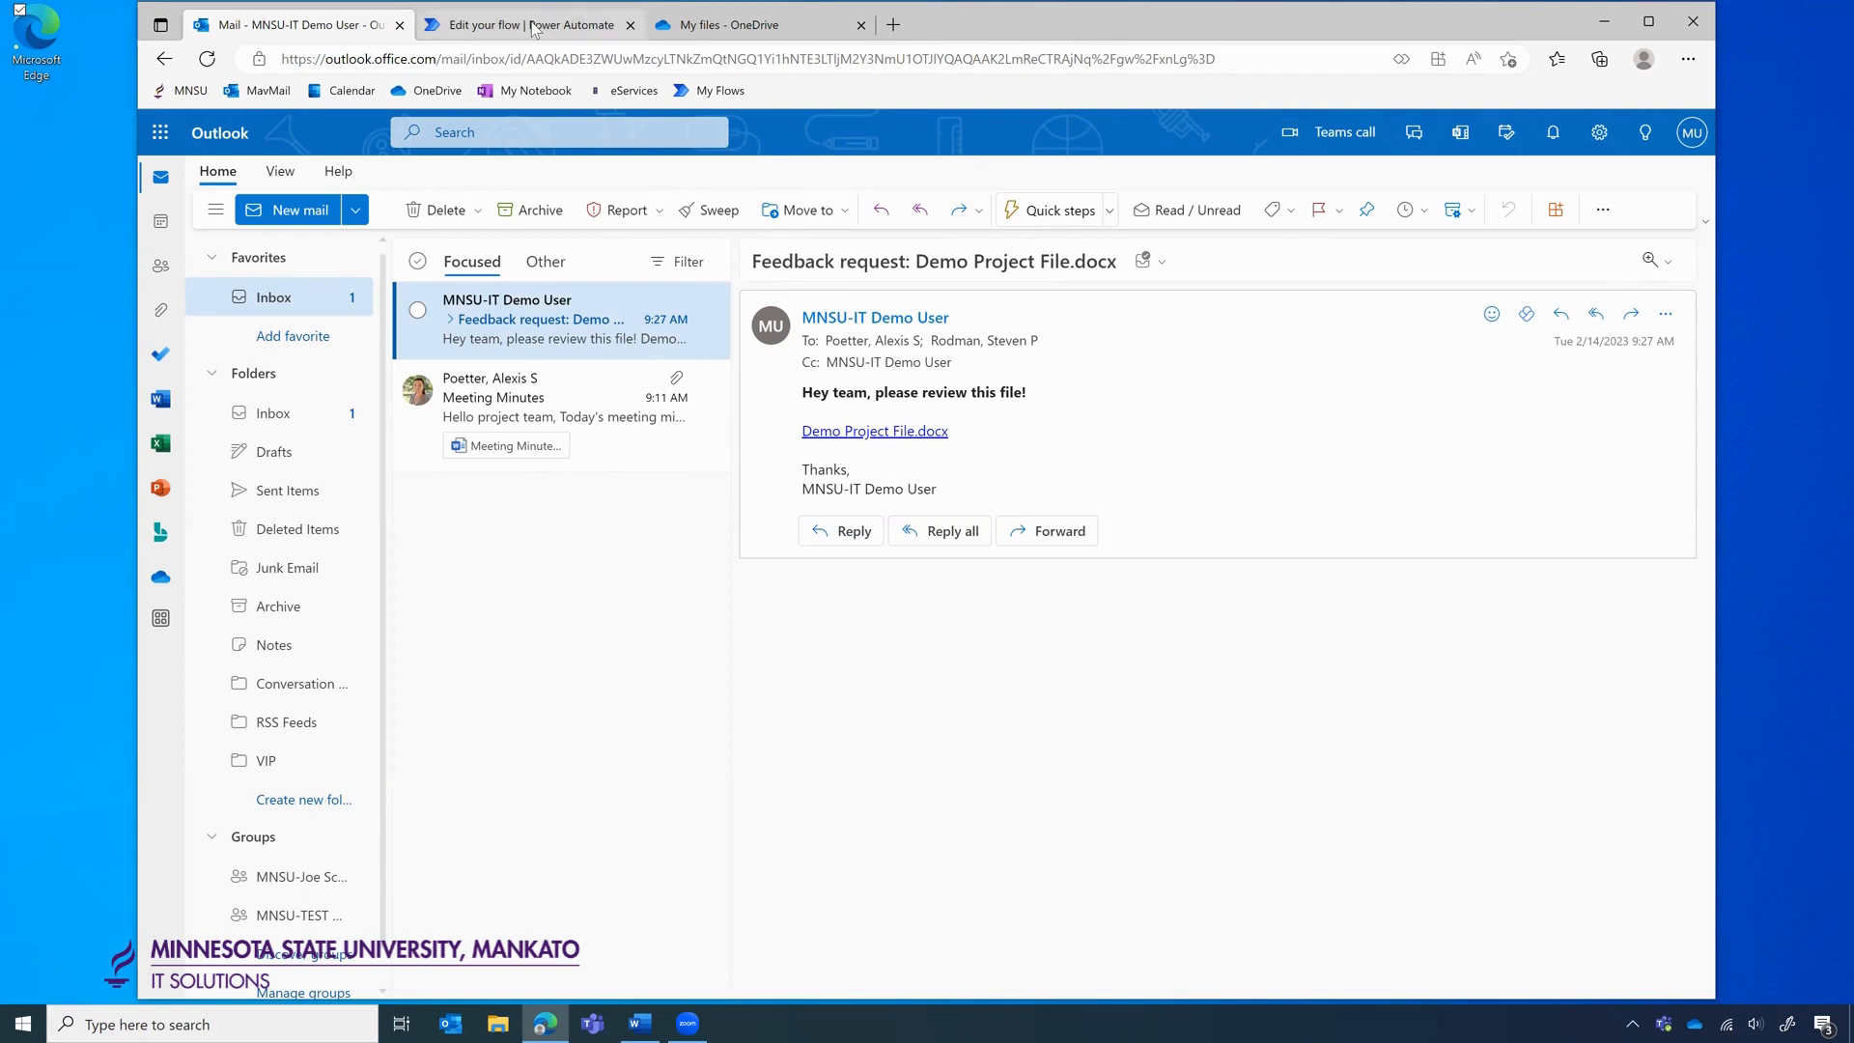
In the flow editor, expand Send an email and remove the Display Name token from the body.
mouse_move(534, 29)
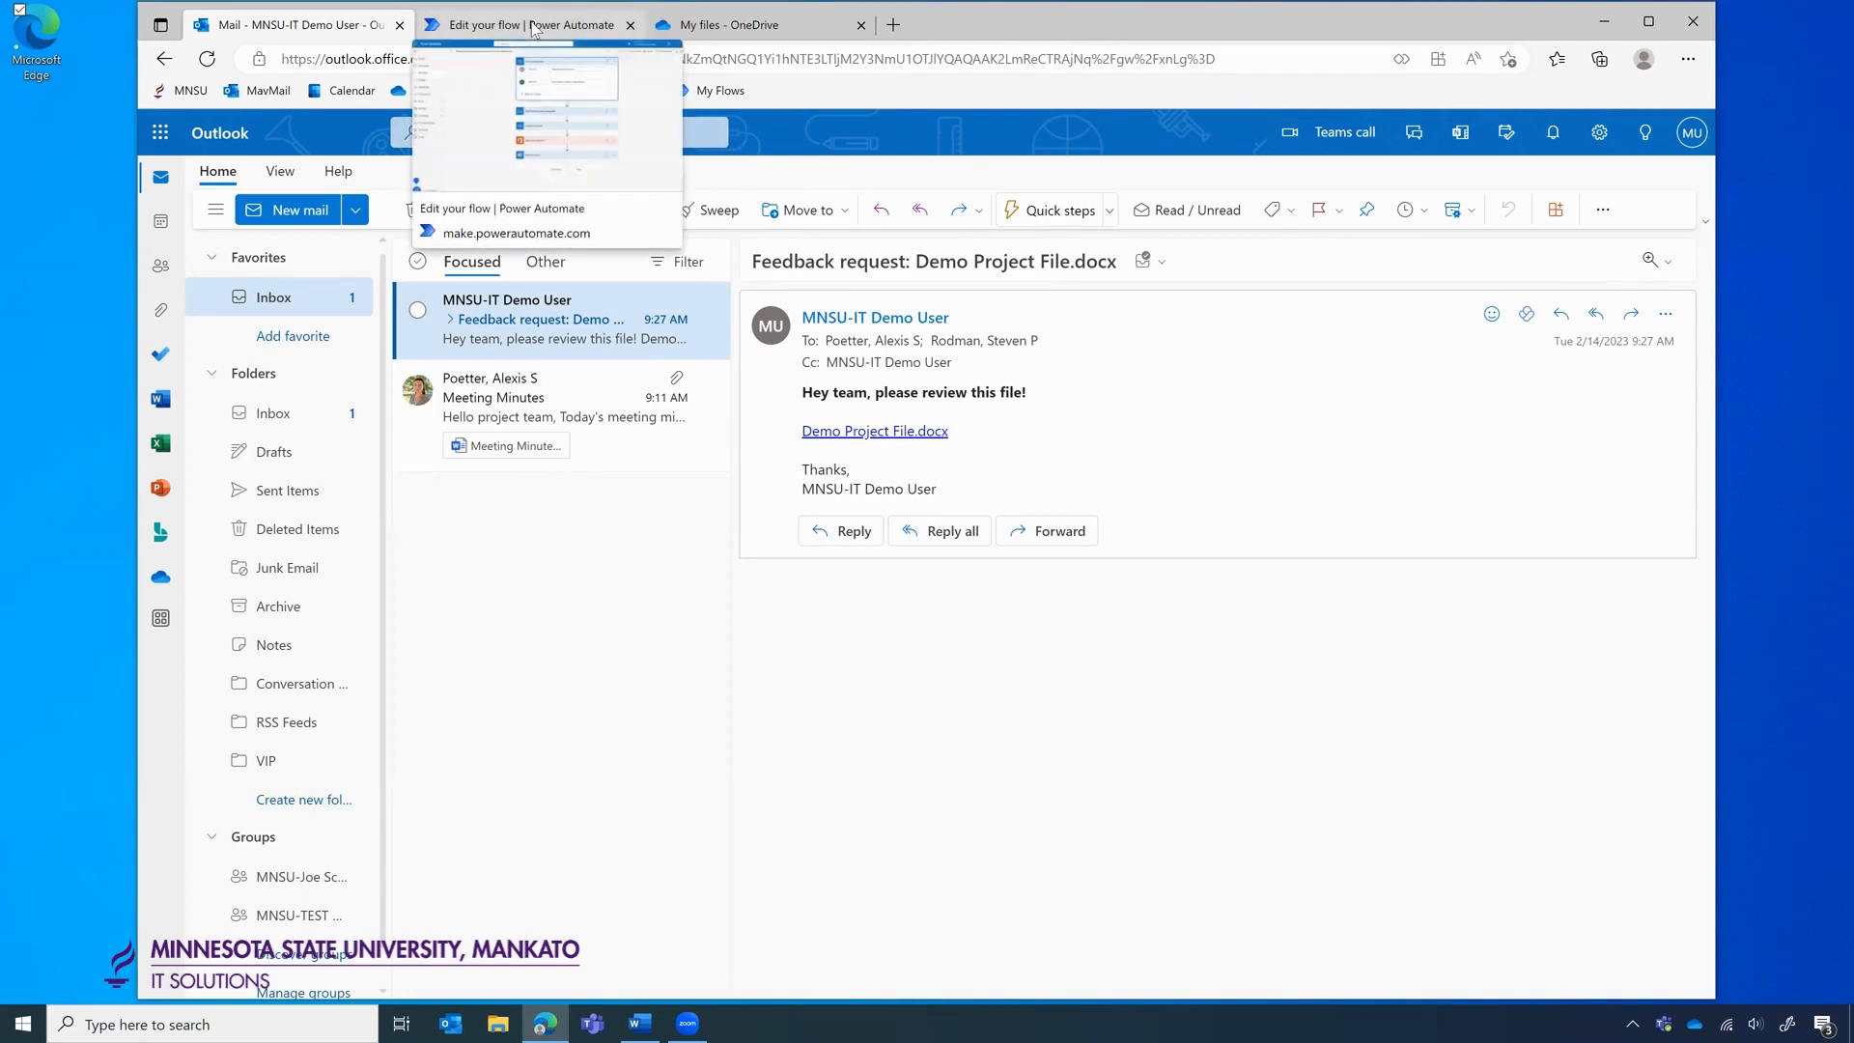
left_click(530, 32)
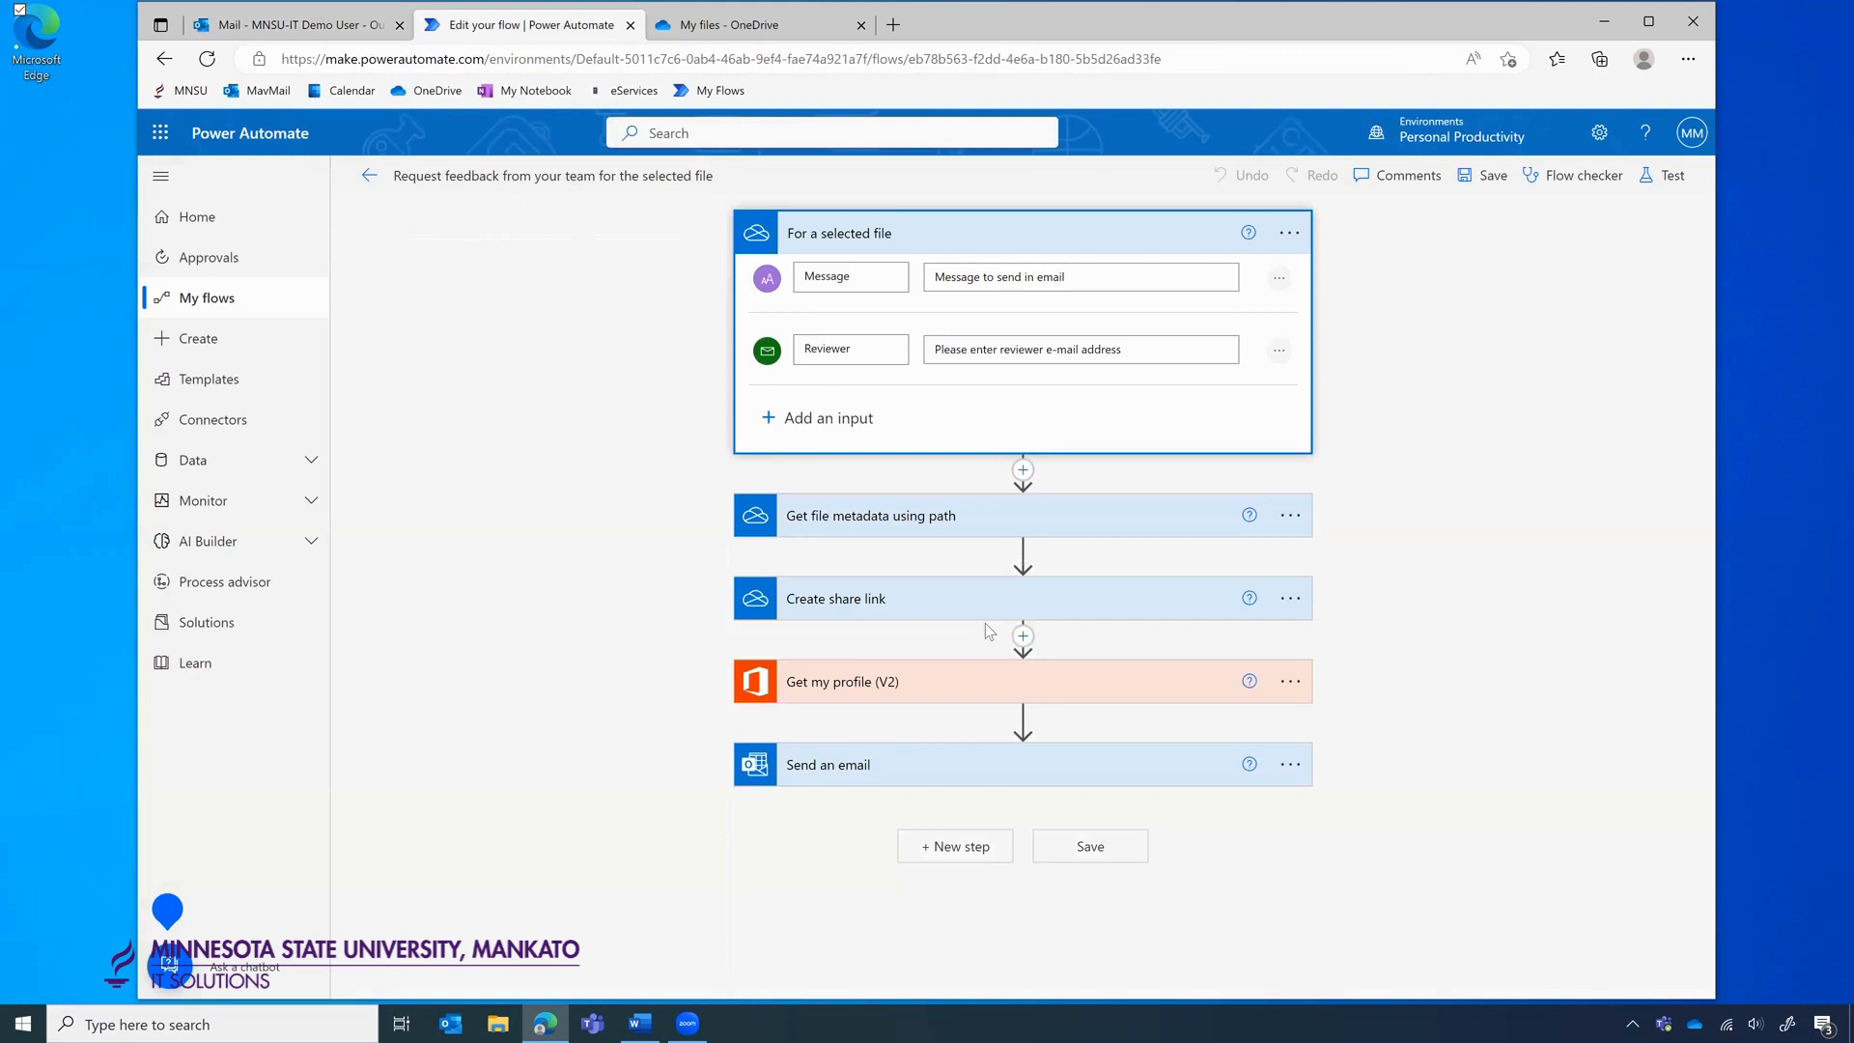
left_click(915, 771)
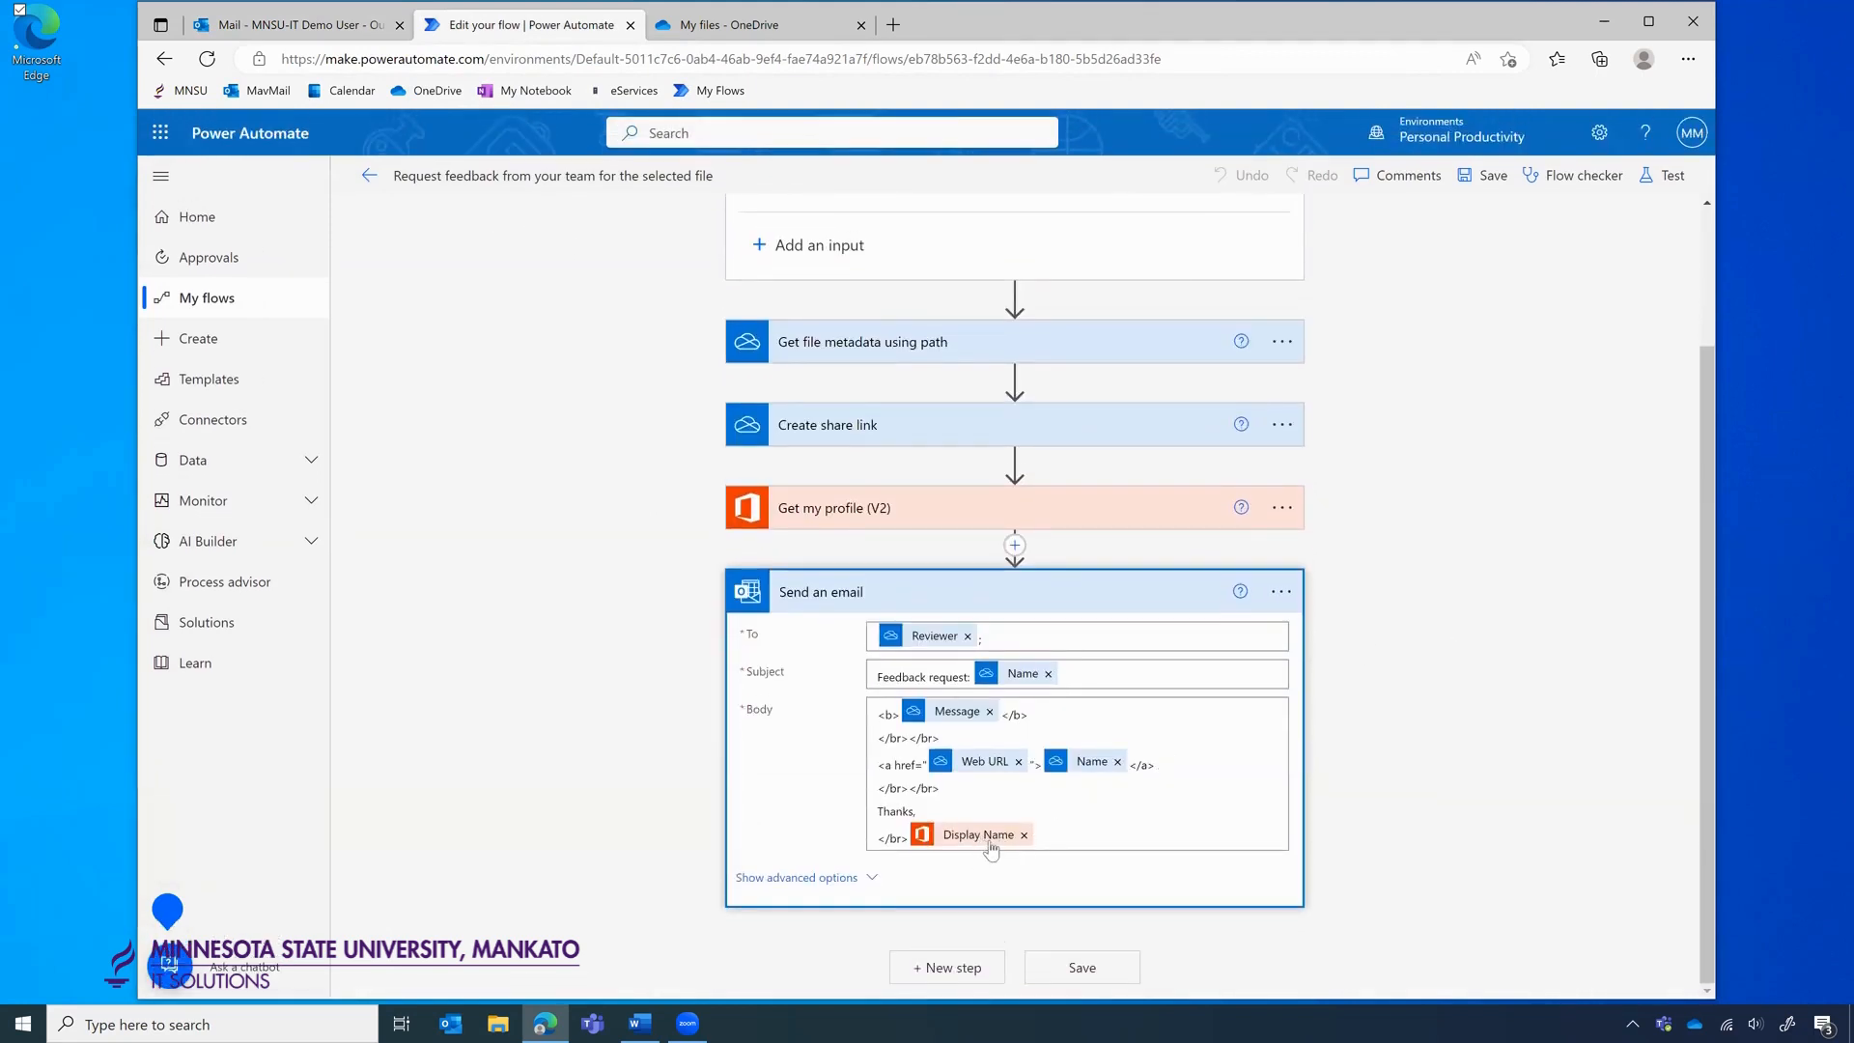
left_click(1024, 834)
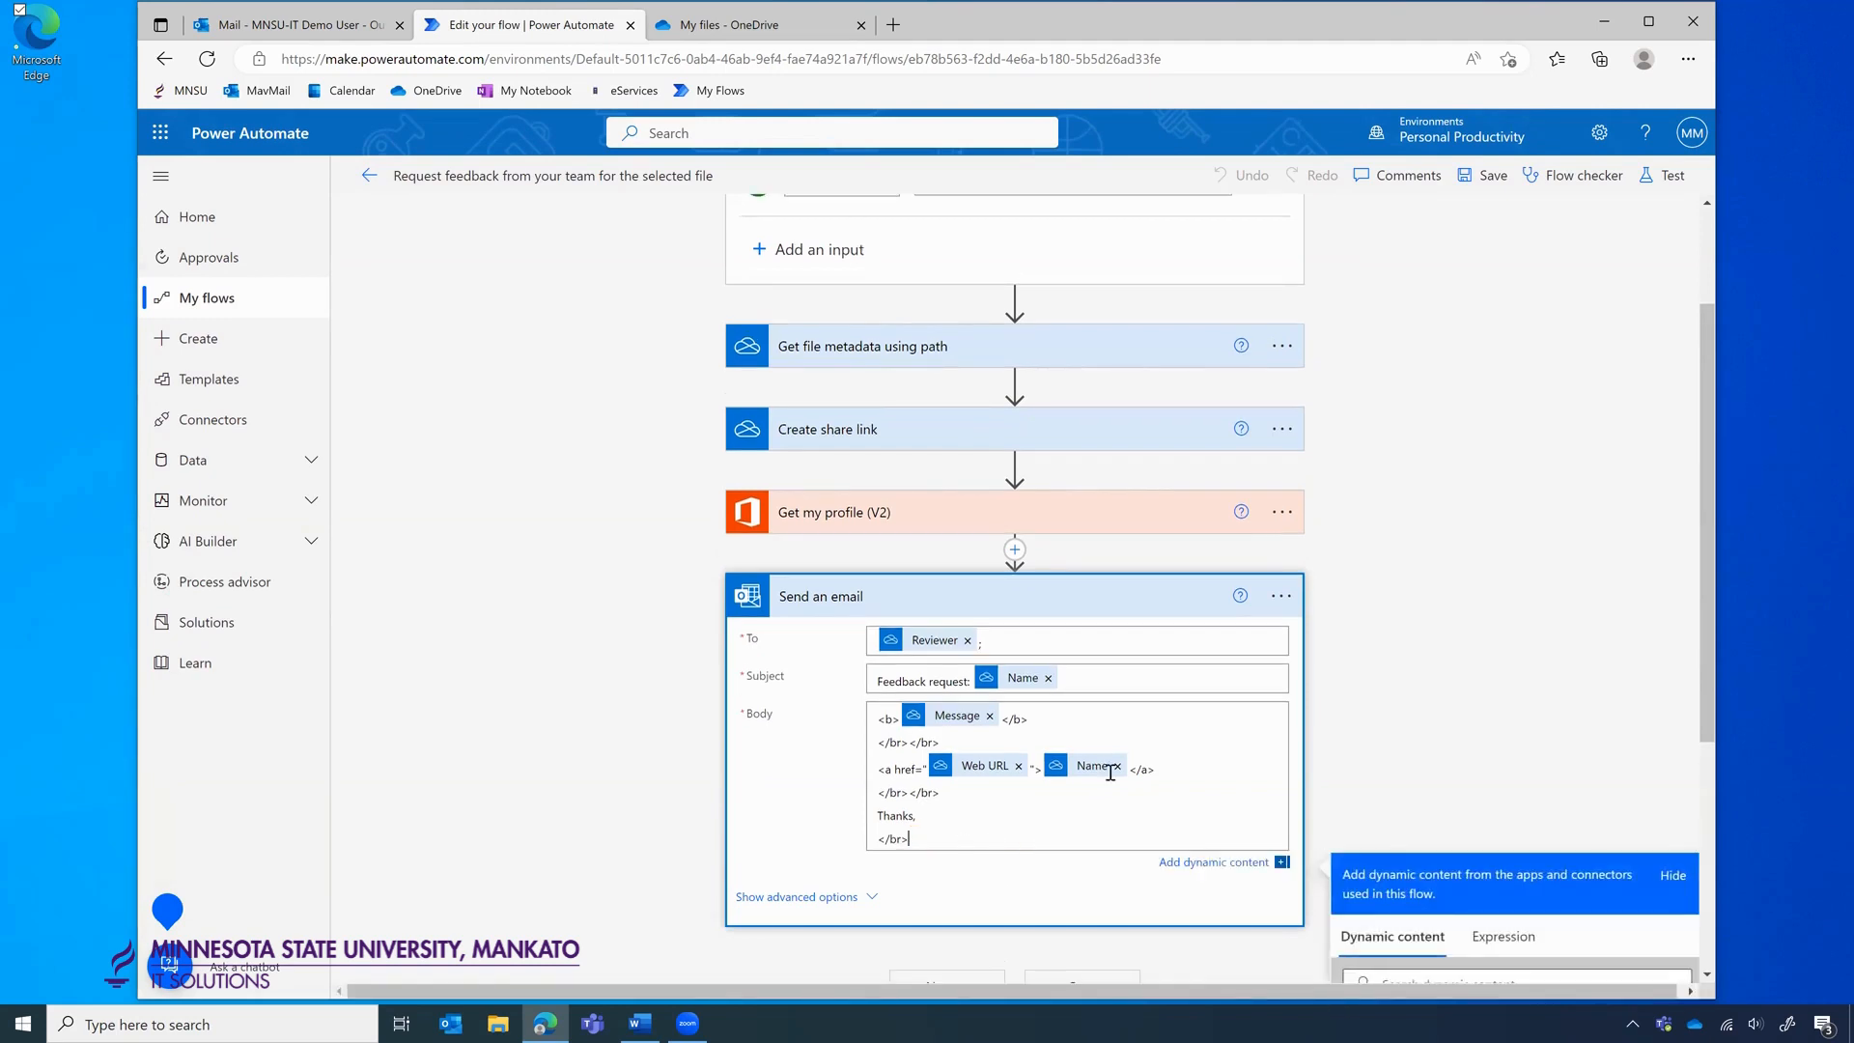
left_click(1573, 587)
scroll(1573, 587, "down", 3)
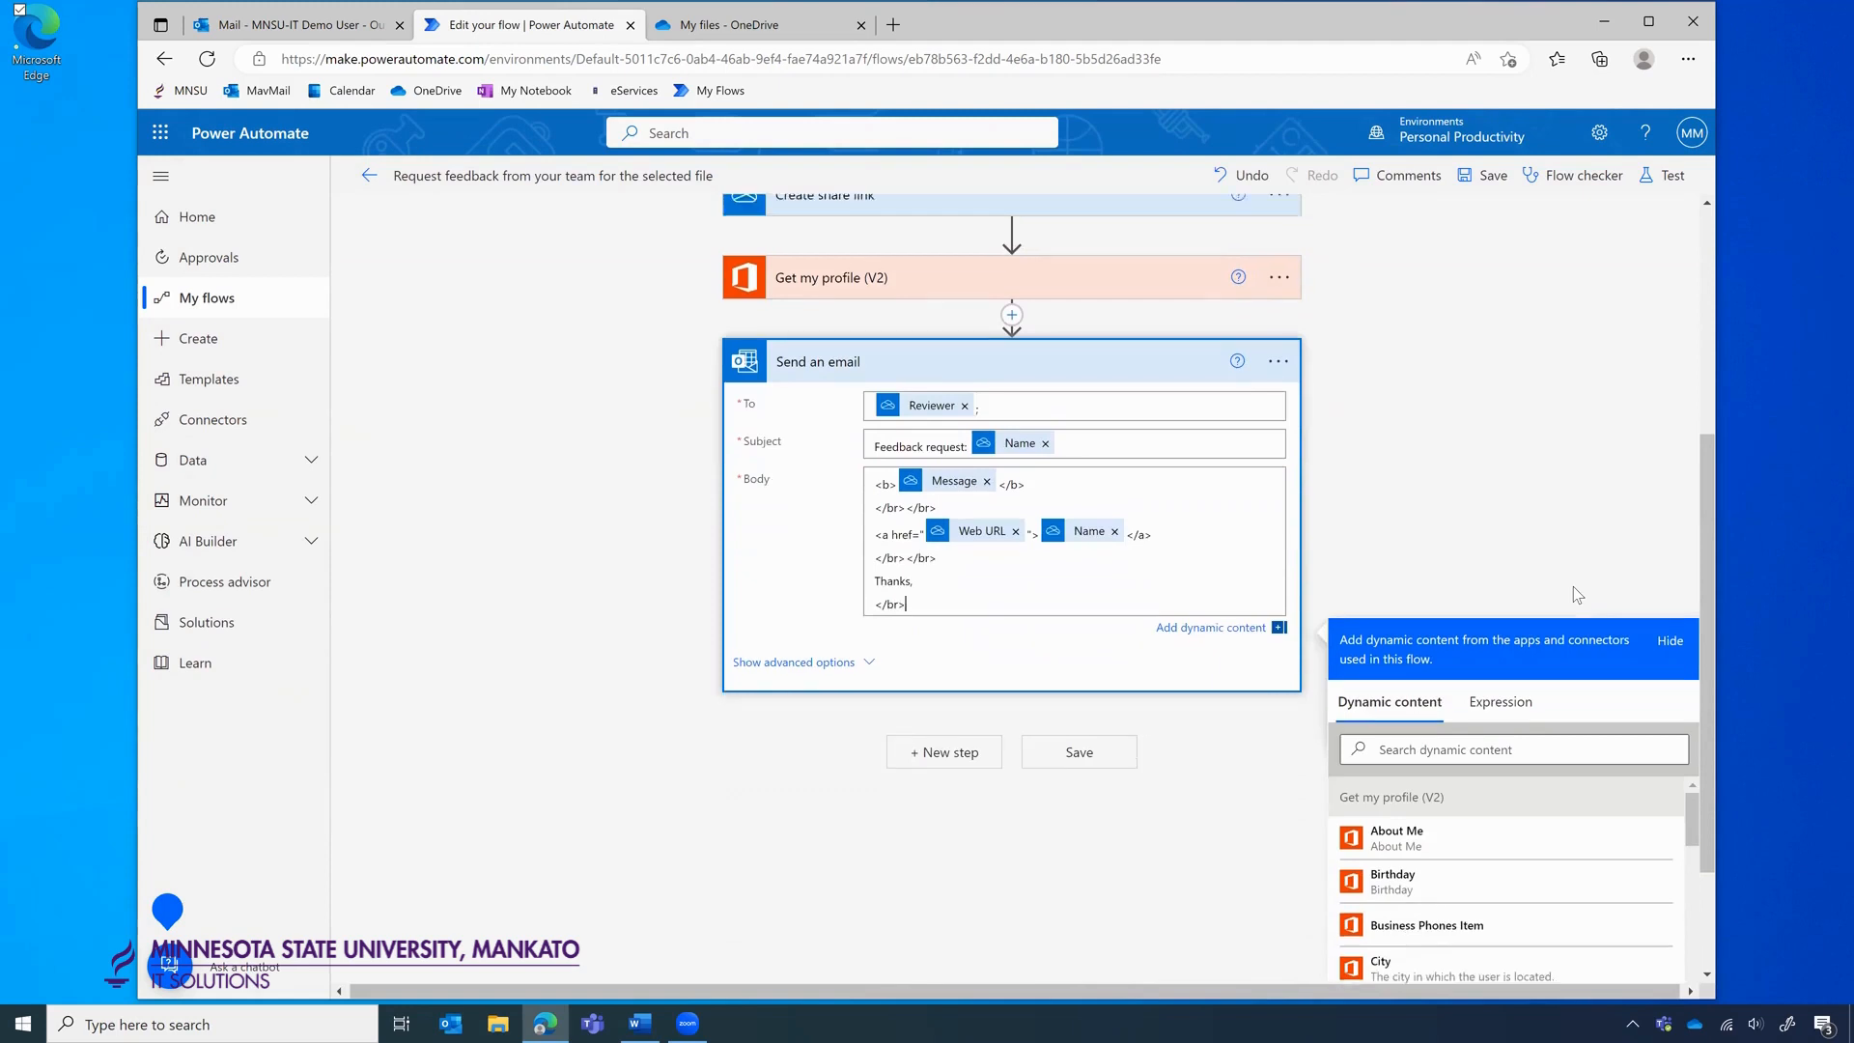
scroll(1525, 425, "down", 2)
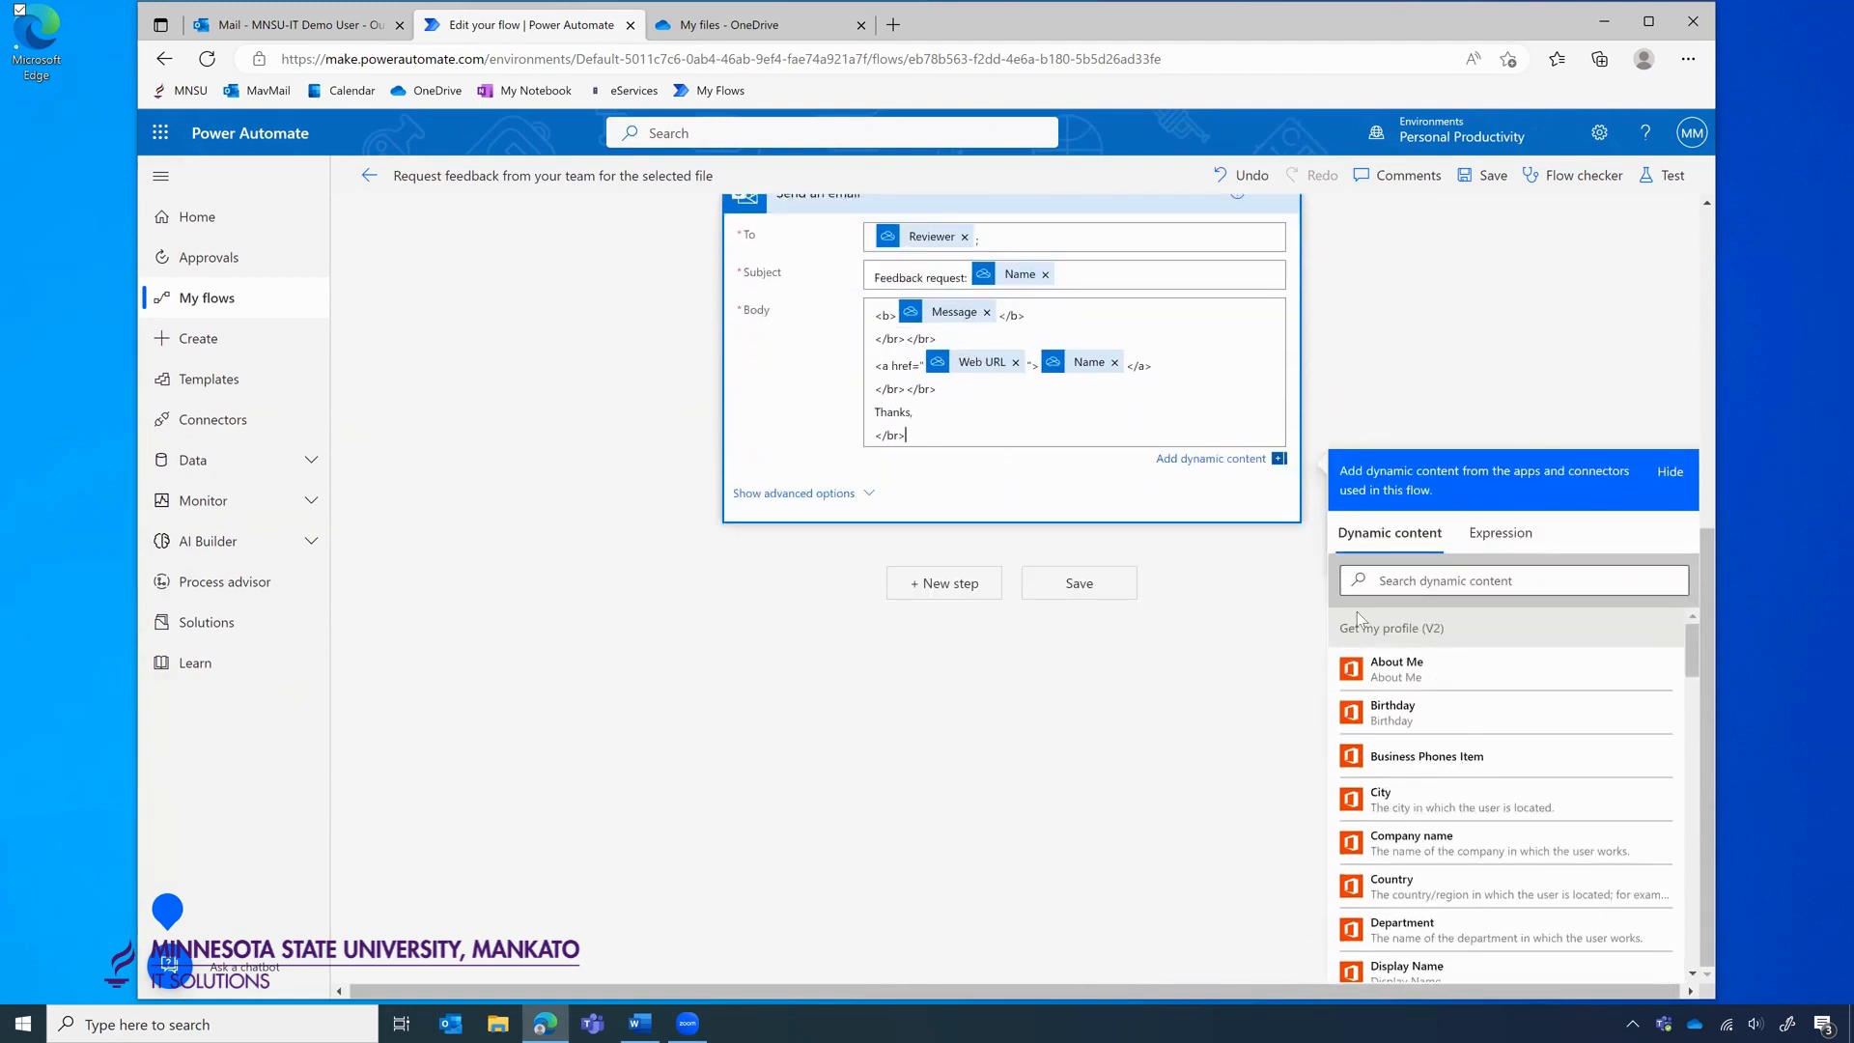
Insert Preferred Name then Surname from Get my profile (V2) after Thanks in the body.
left_click(1393, 584)
type("name")
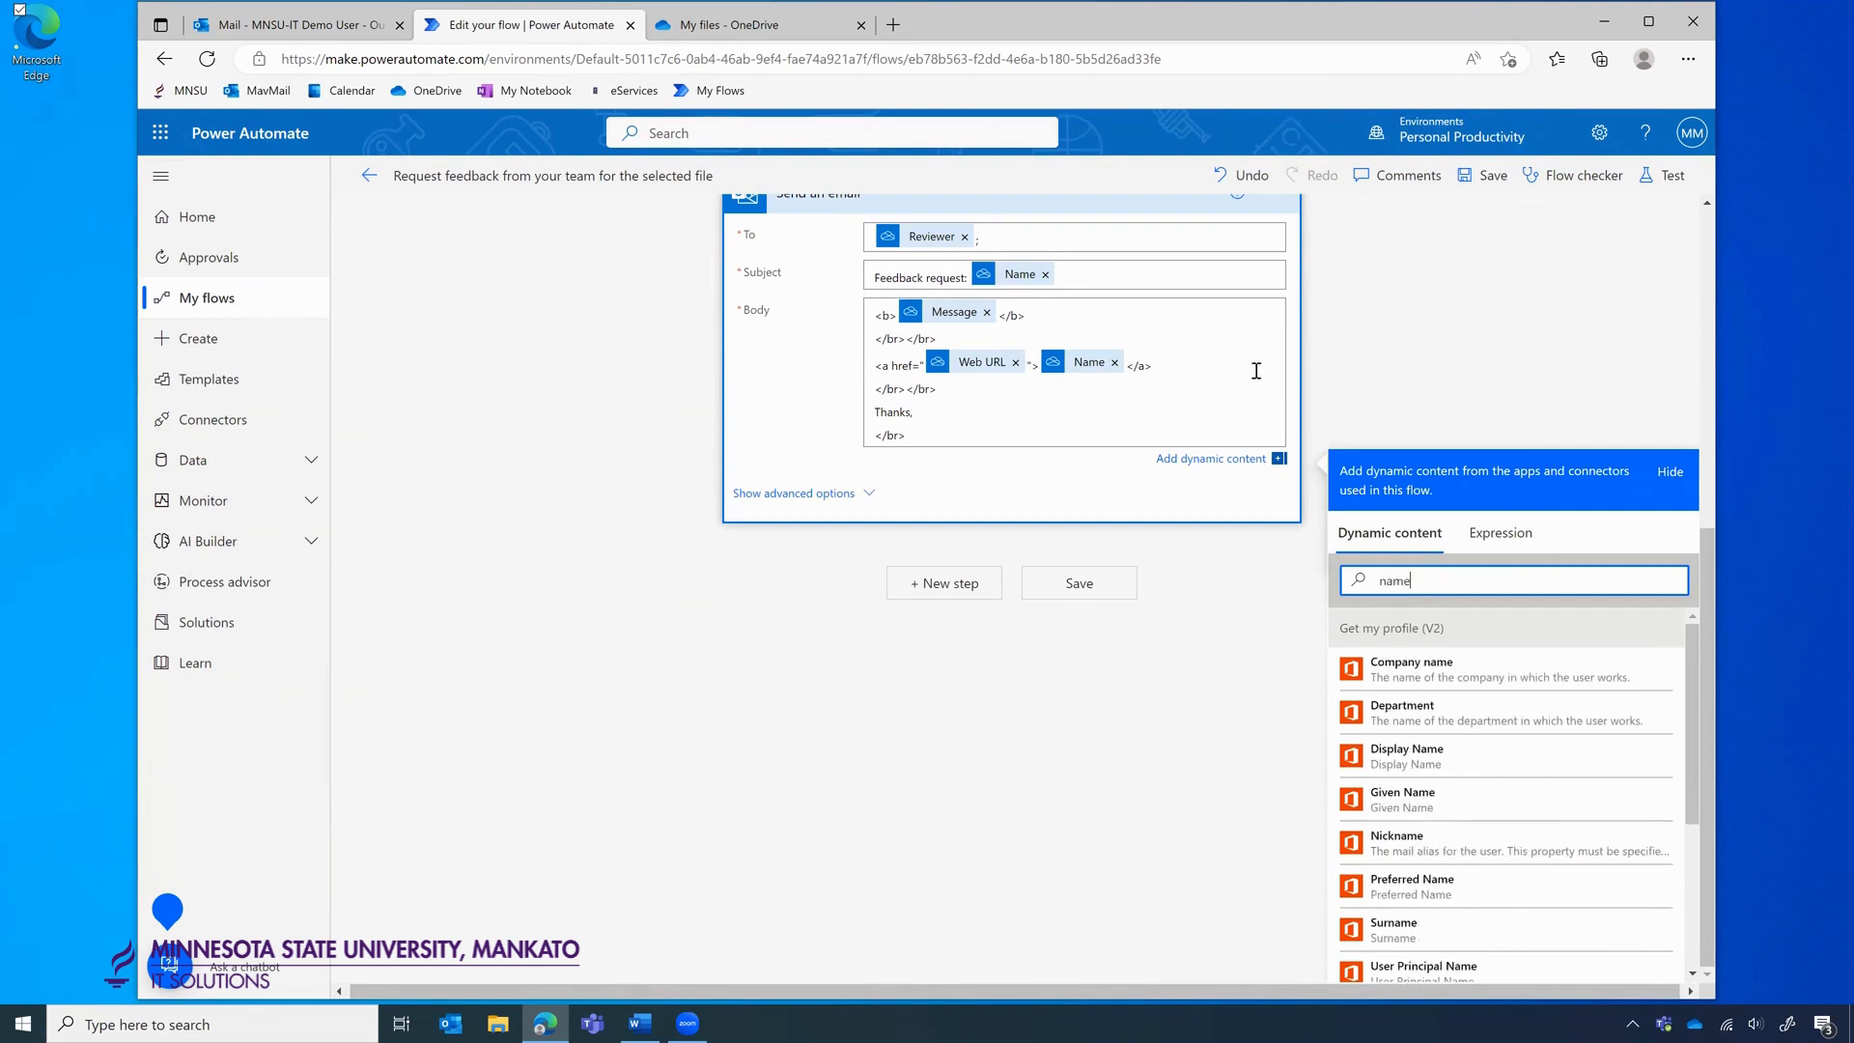
scroll(1256, 371, "up", 2)
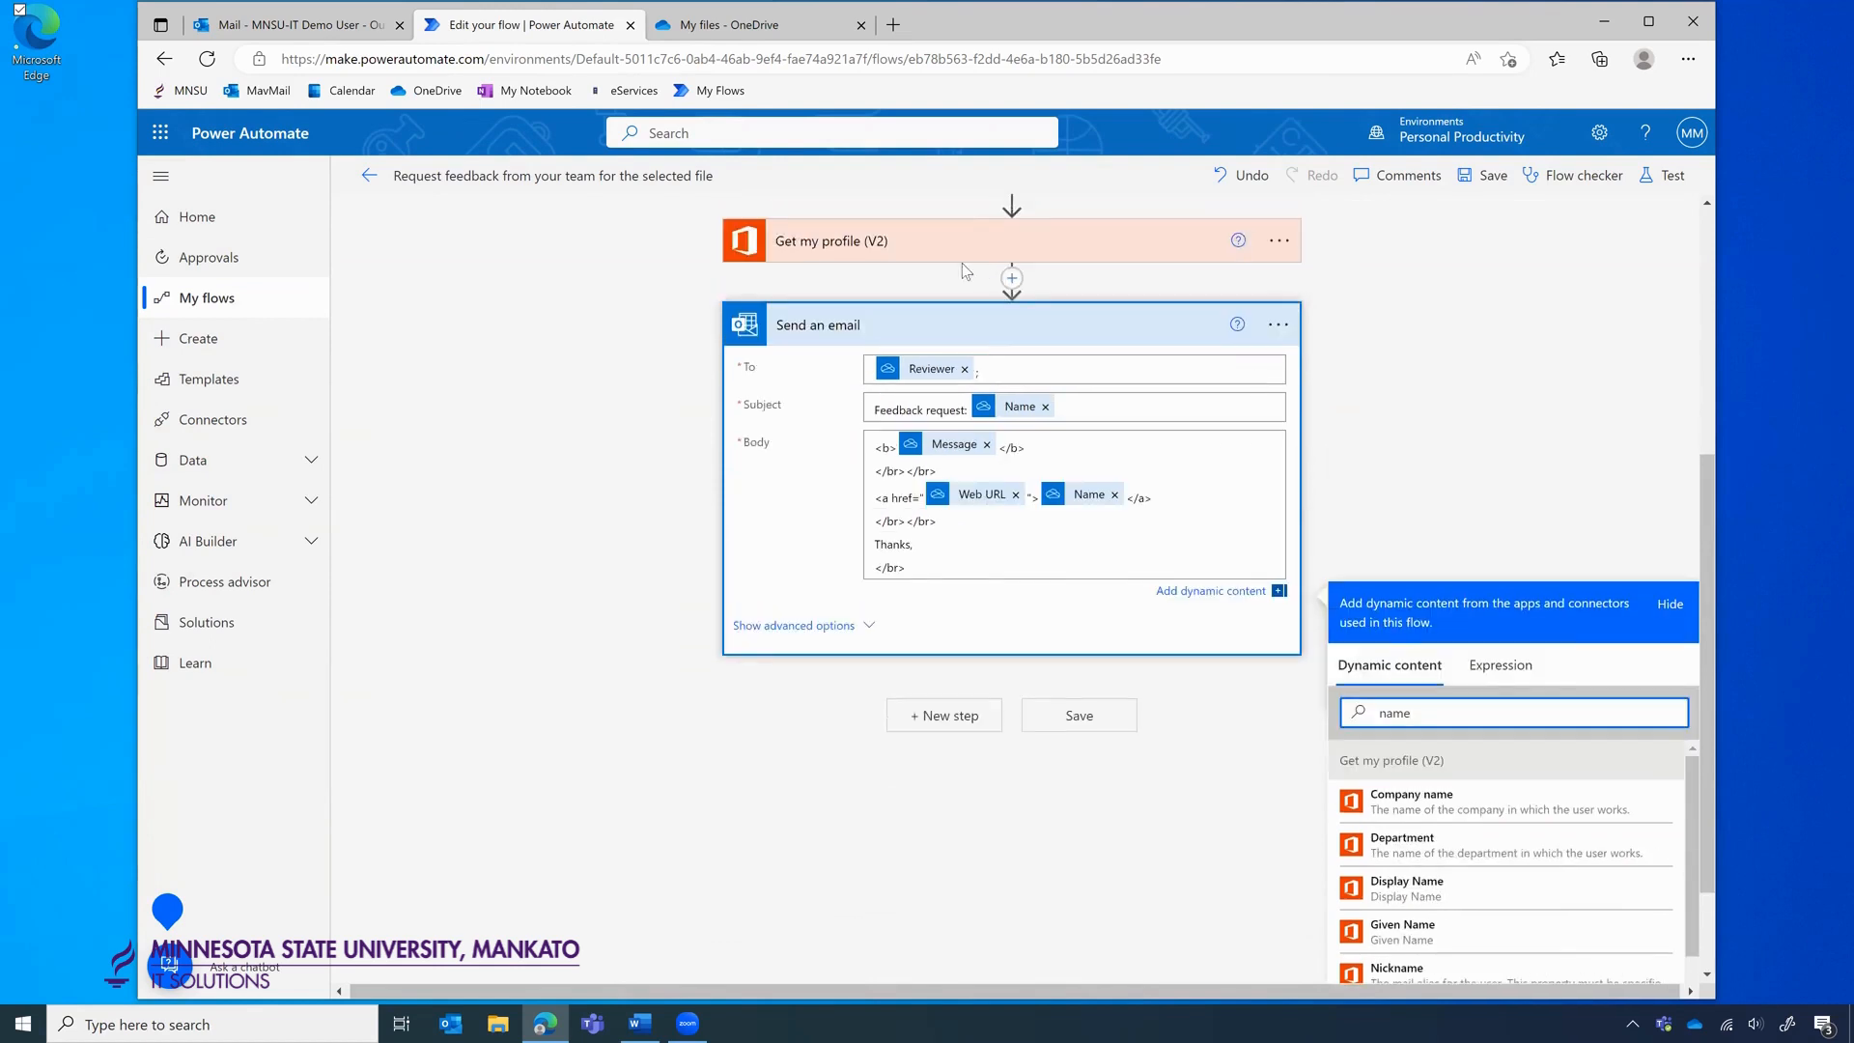
scroll(1440, 537, "down", 1)
scroll(1449, 739, "down", 1)
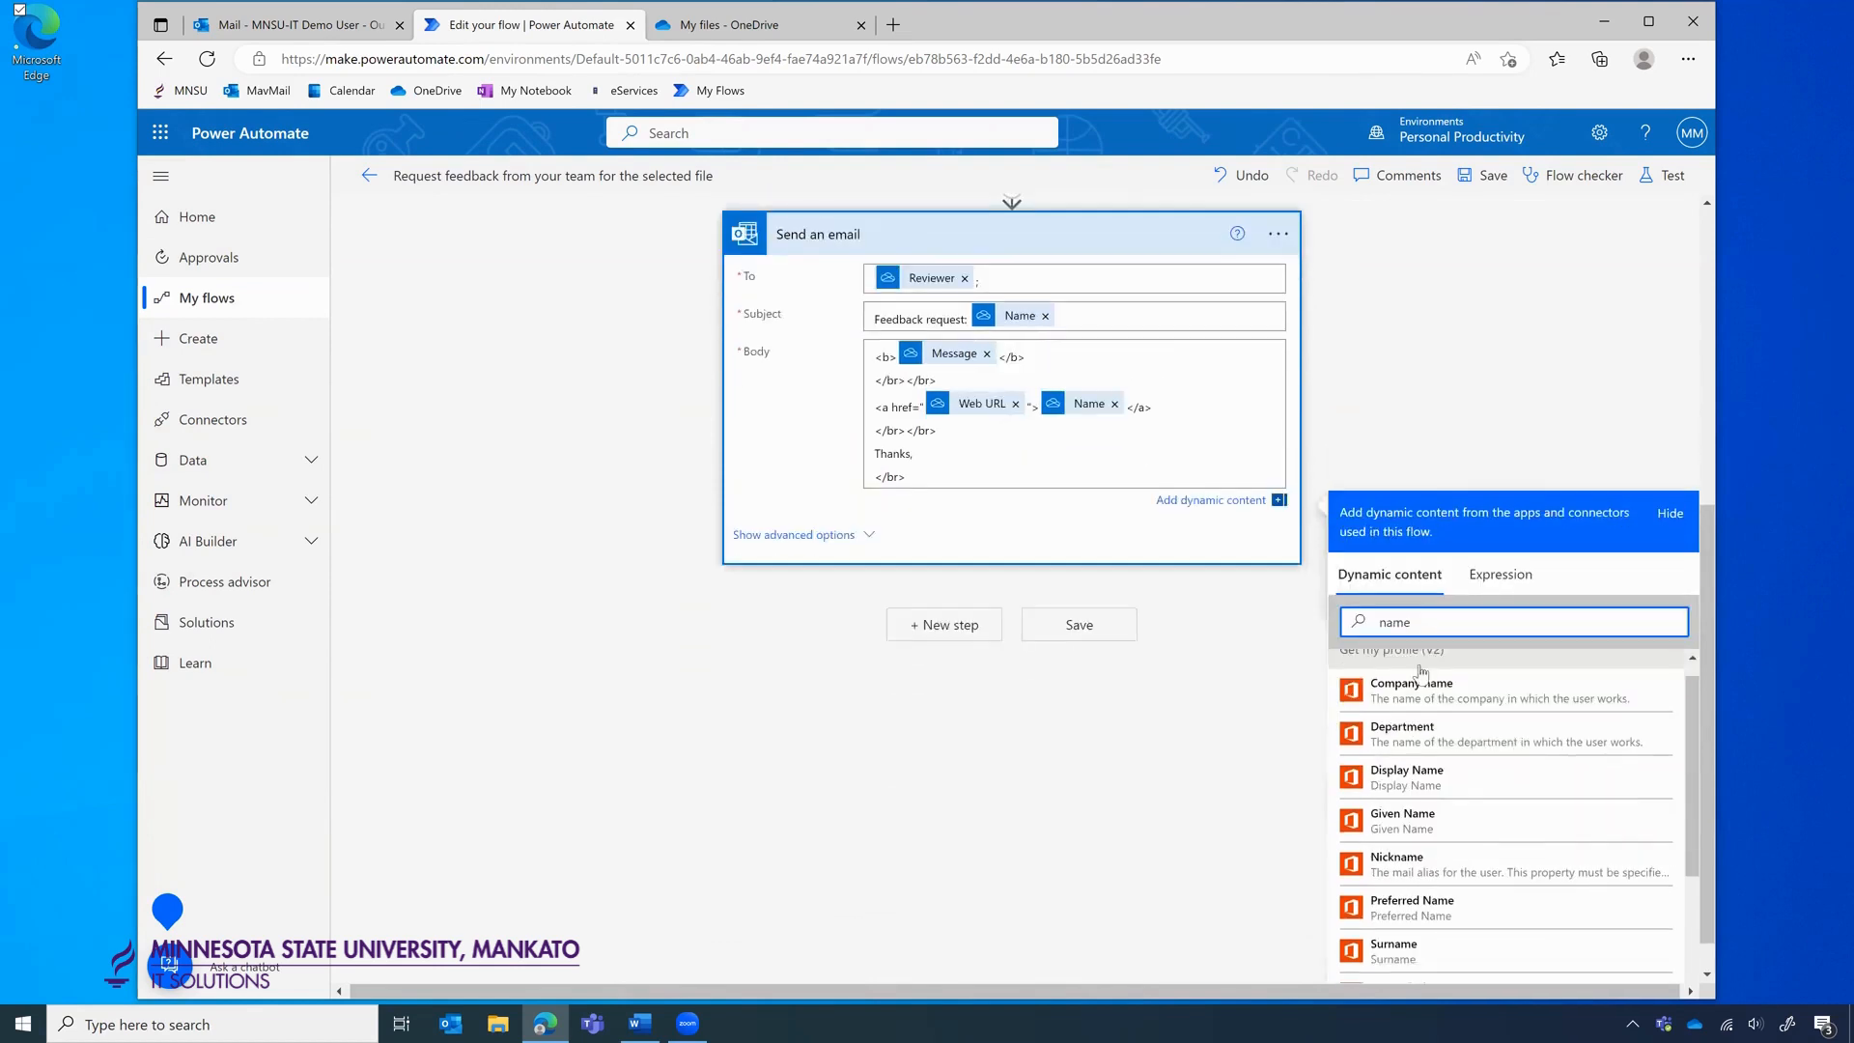
scroll(1460, 787, "down", 1)
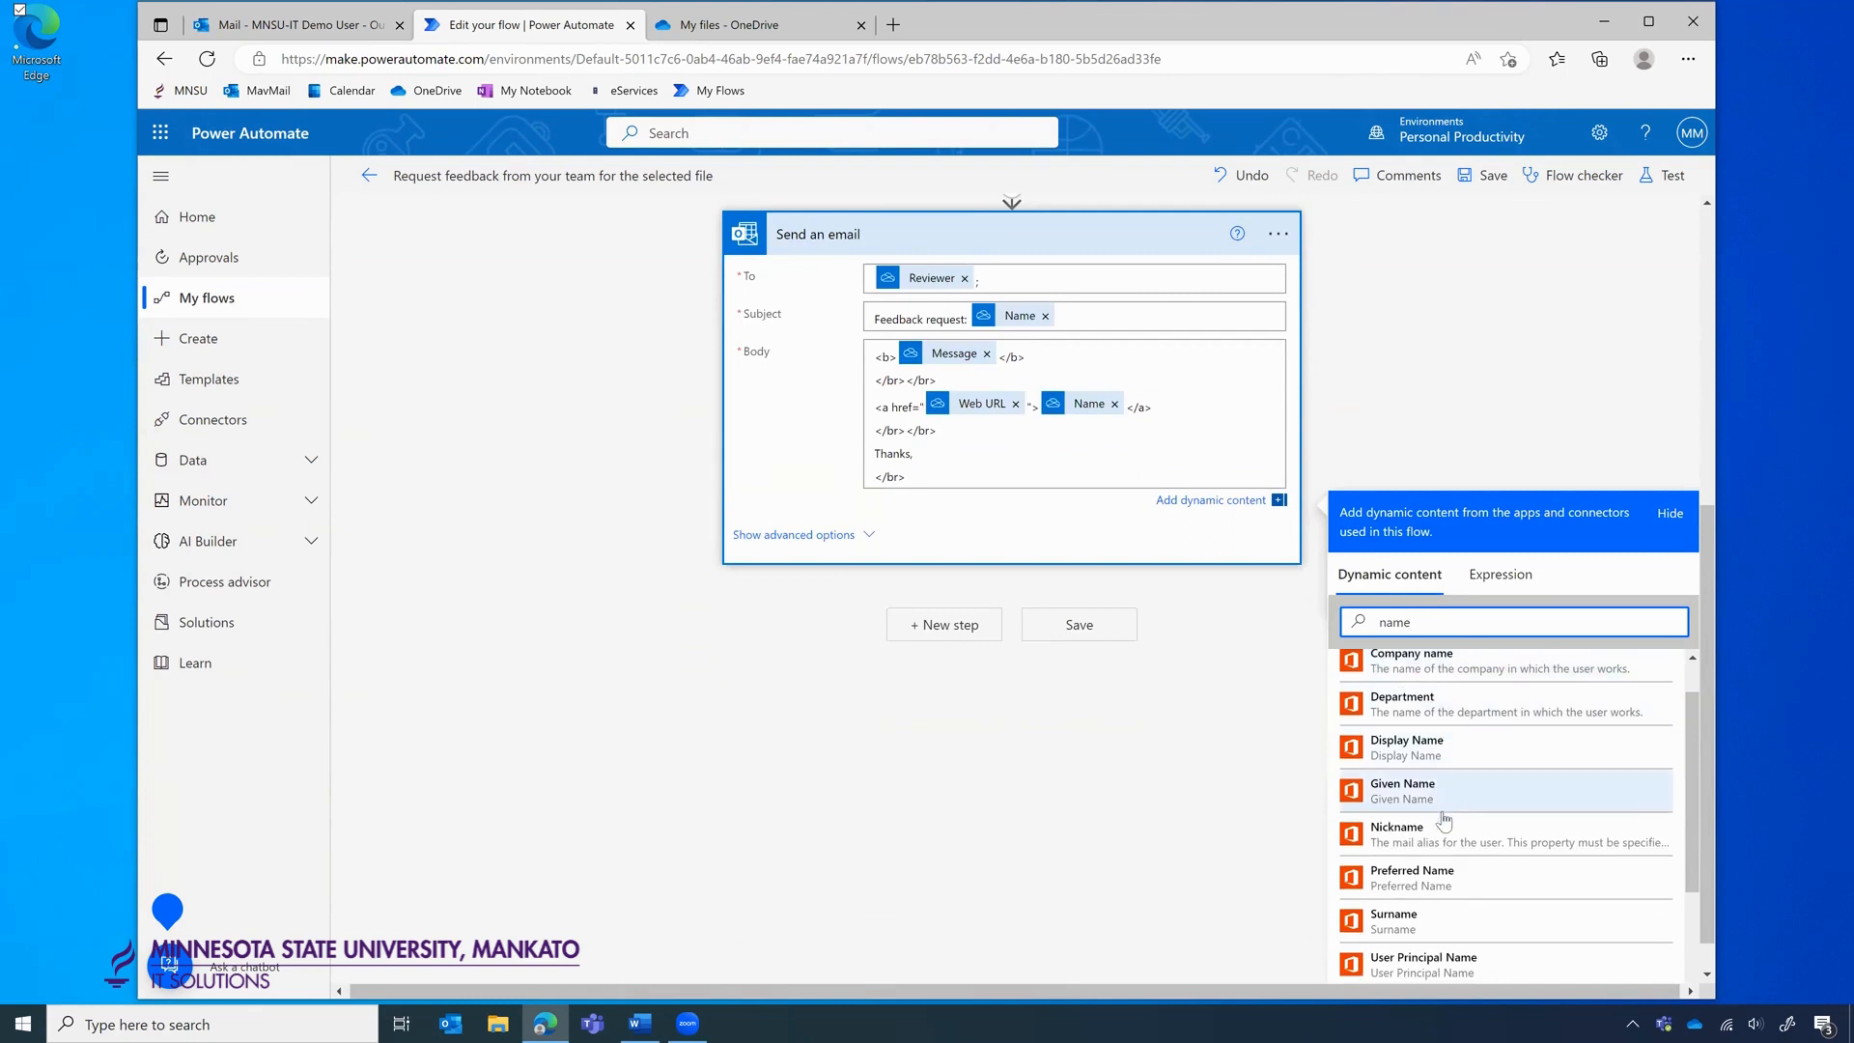
scroll(1464, 795, "down", 1)
scroll(1436, 790, "down", 1)
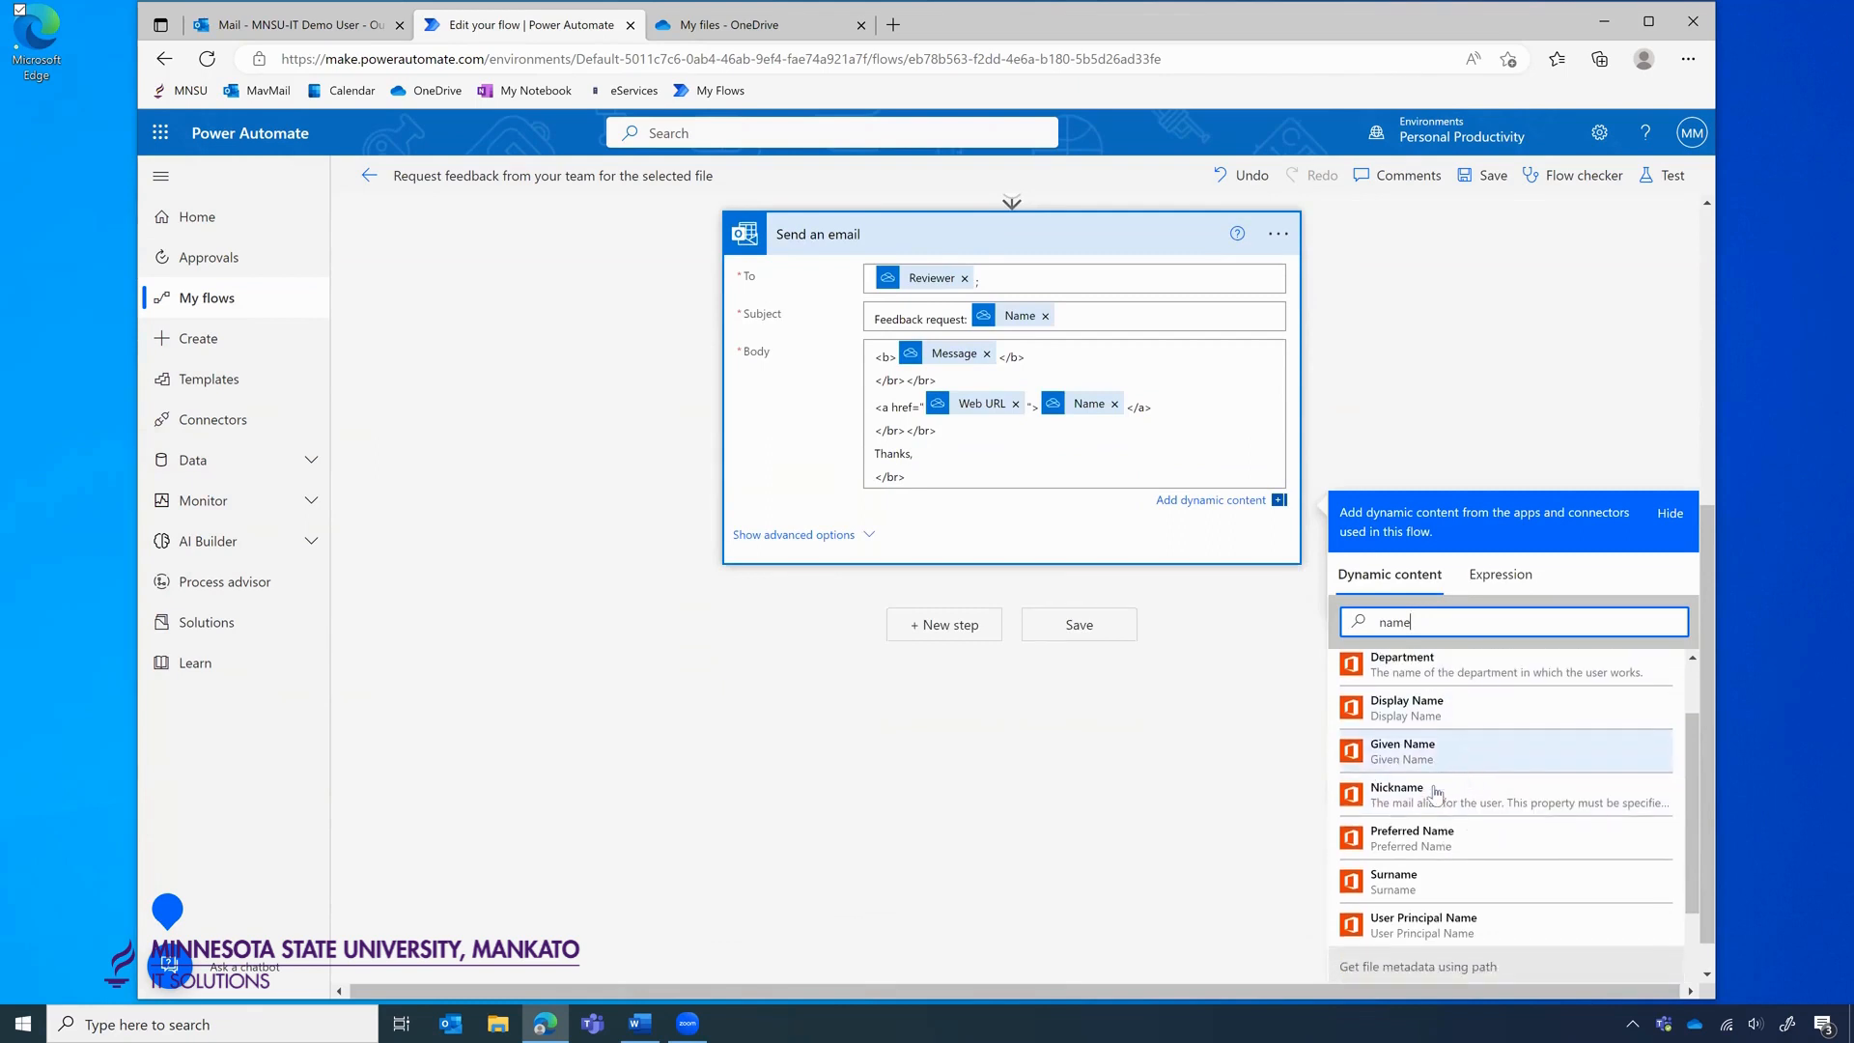
left_click(1405, 840)
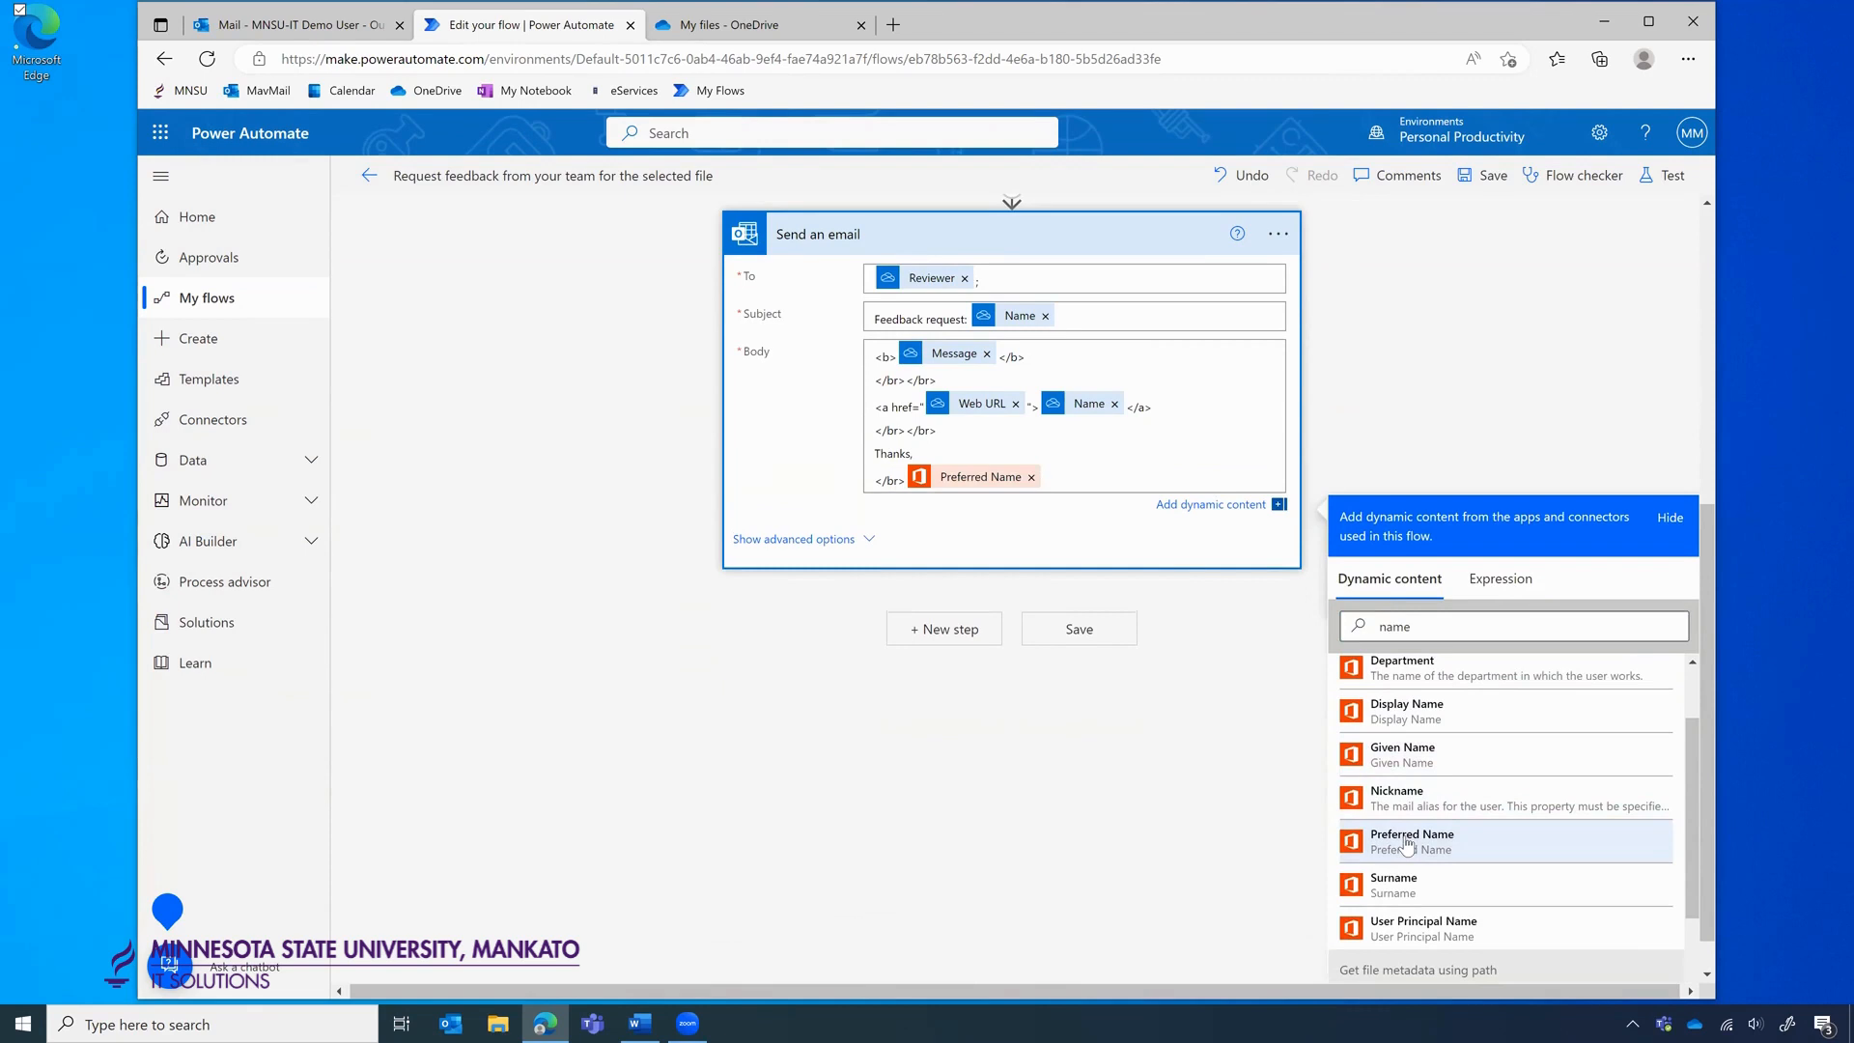
scroll(1412, 847, "down", 1)
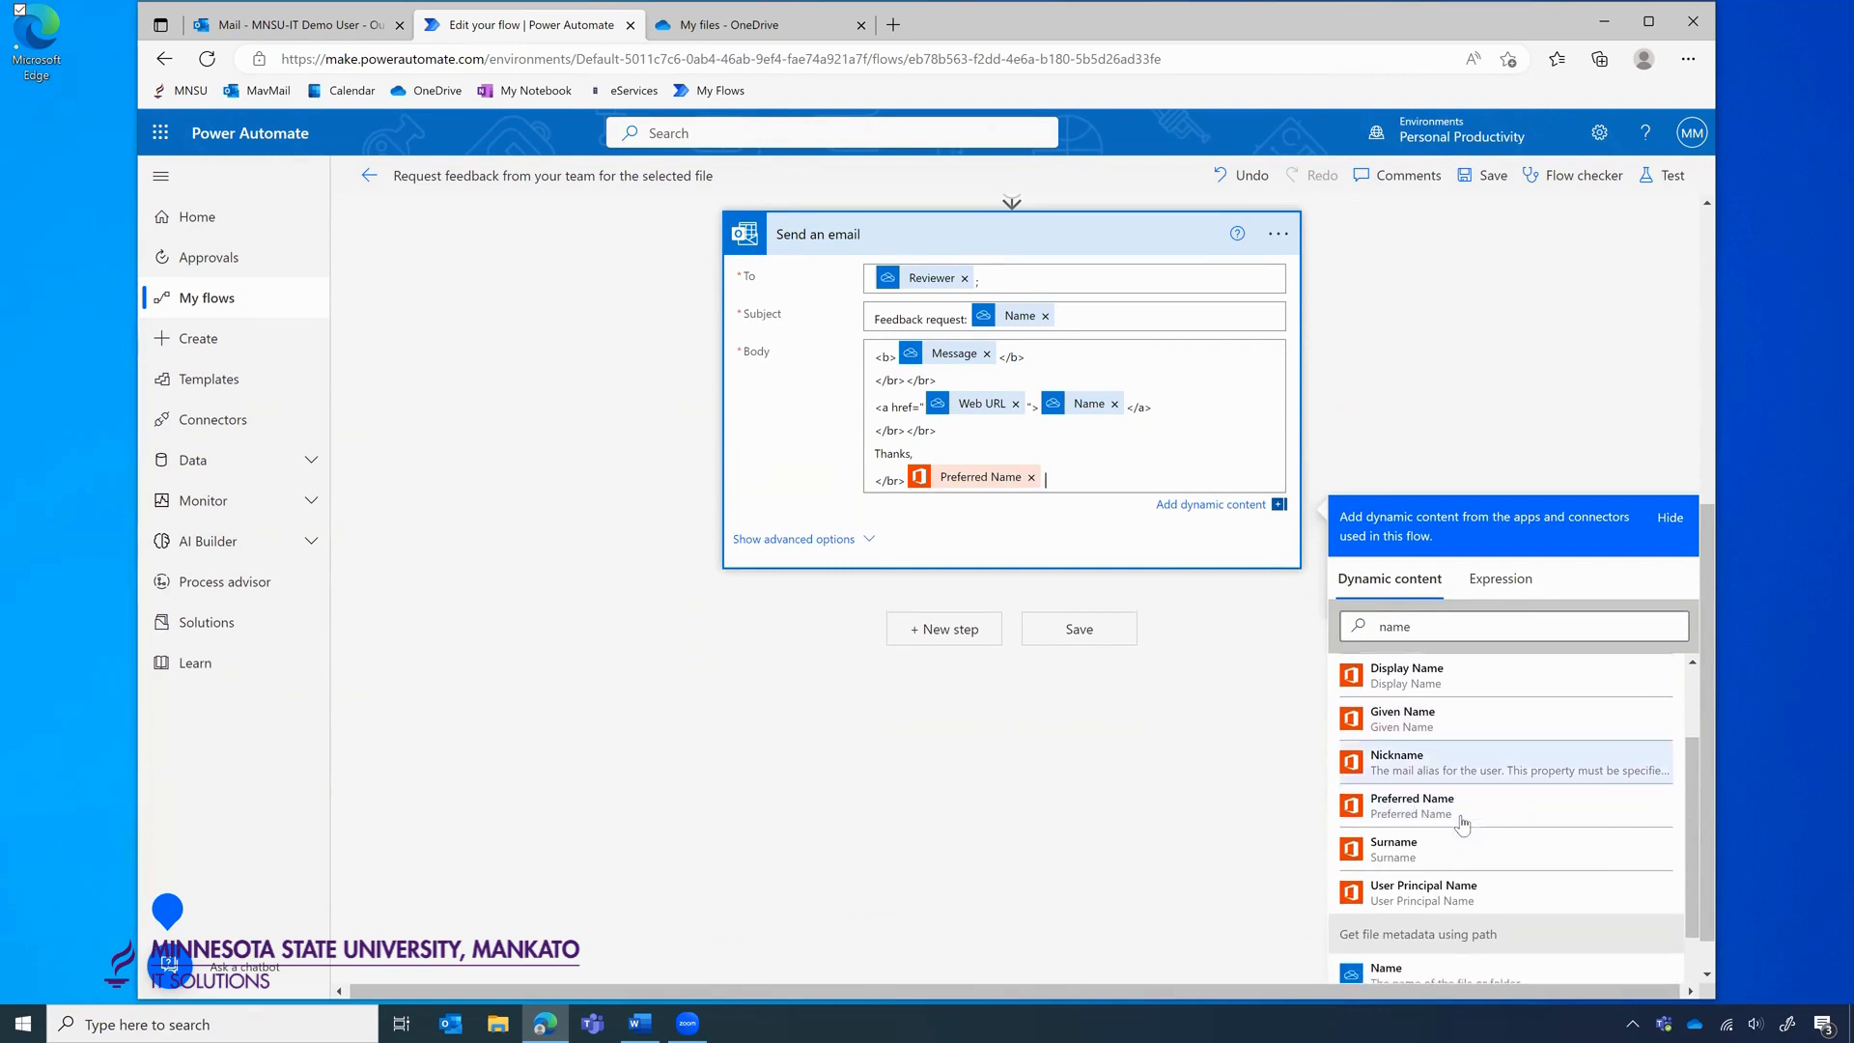
left_click(1419, 857)
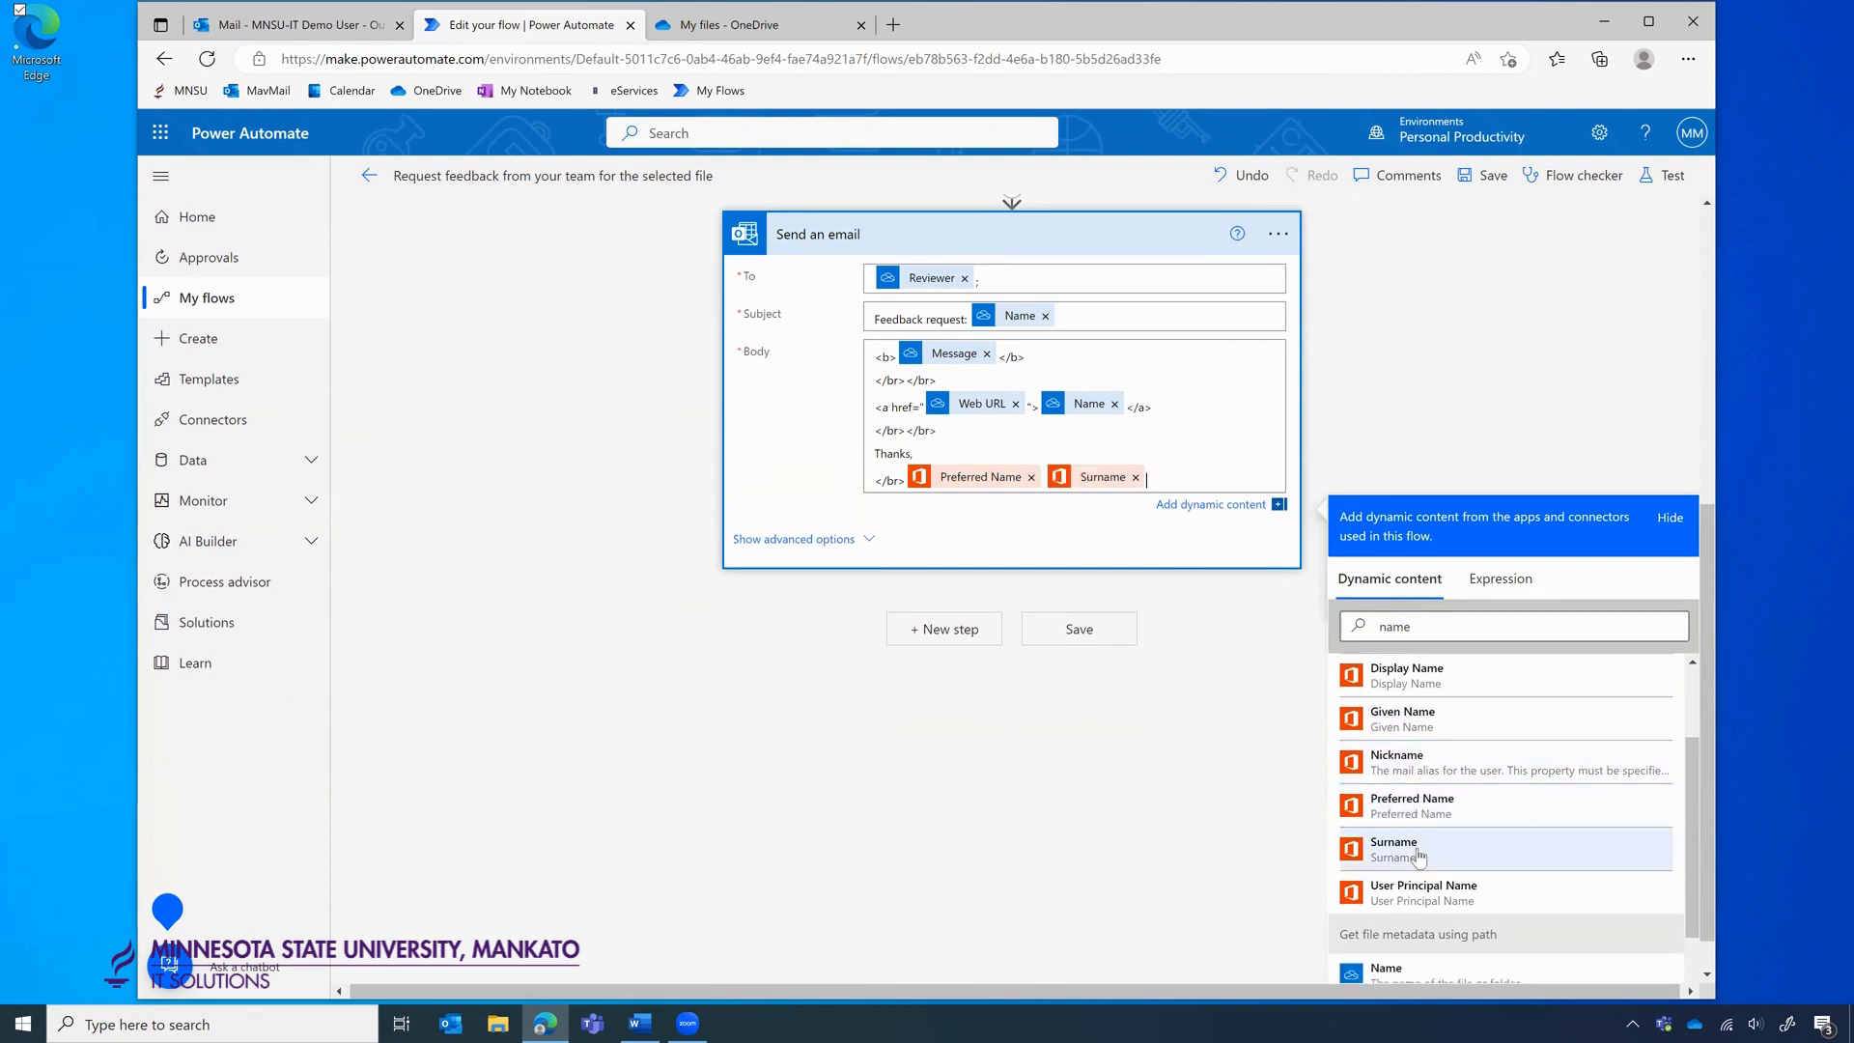
left_click(1538, 398)
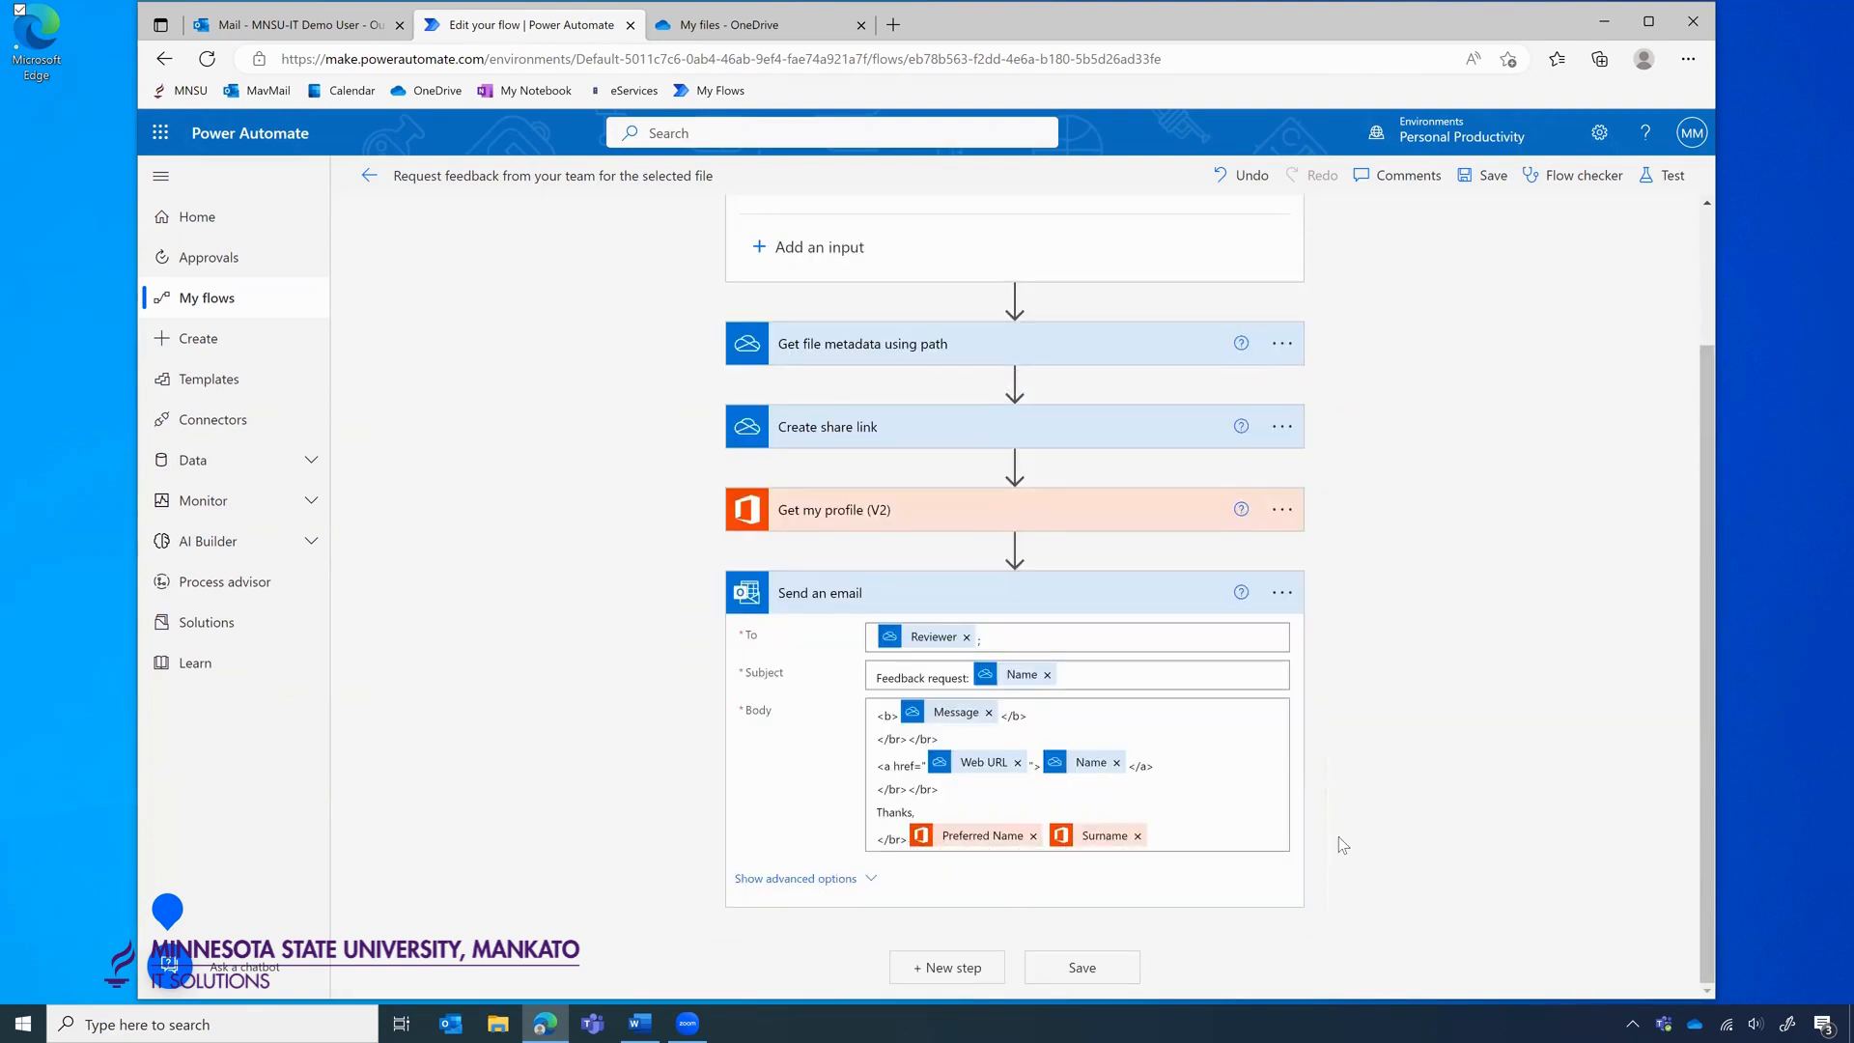
Save the flow, then reopen it in the editor and expand Send an email to verify the signature.
left_click(1091, 977)
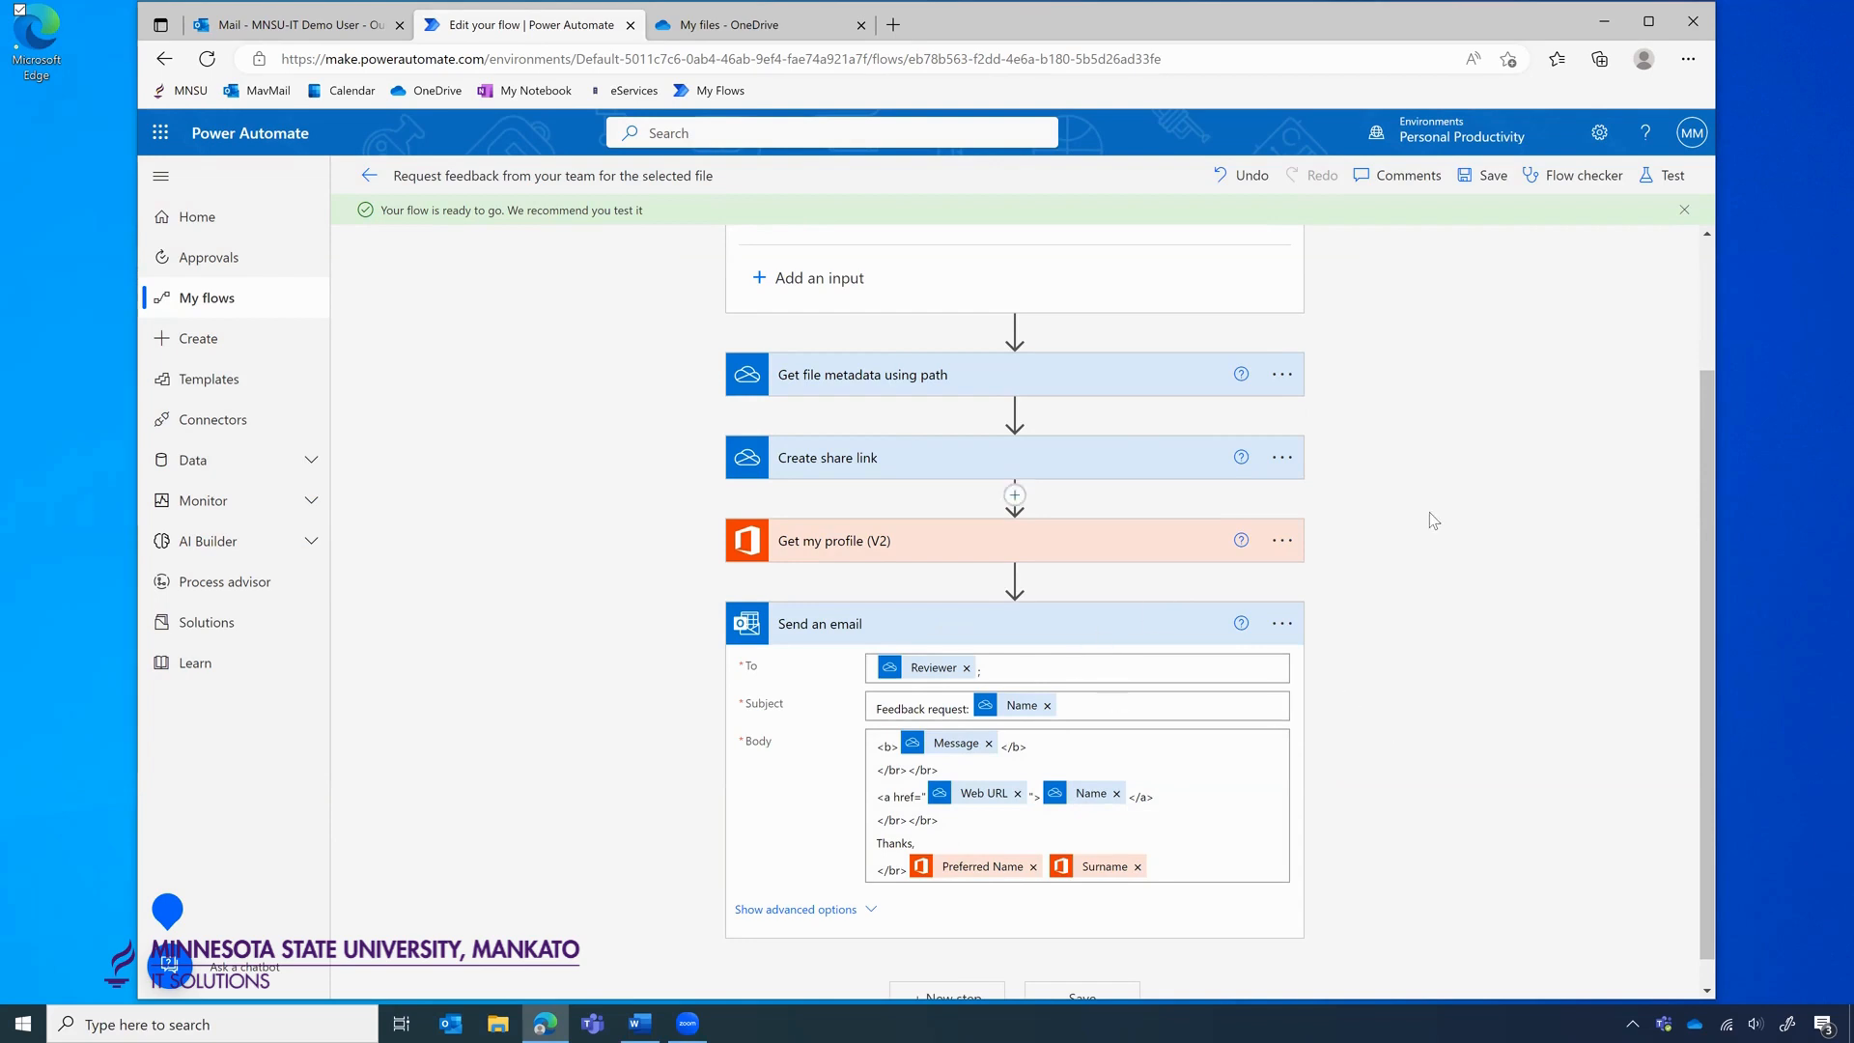
scroll(1429, 512, "up", 2)
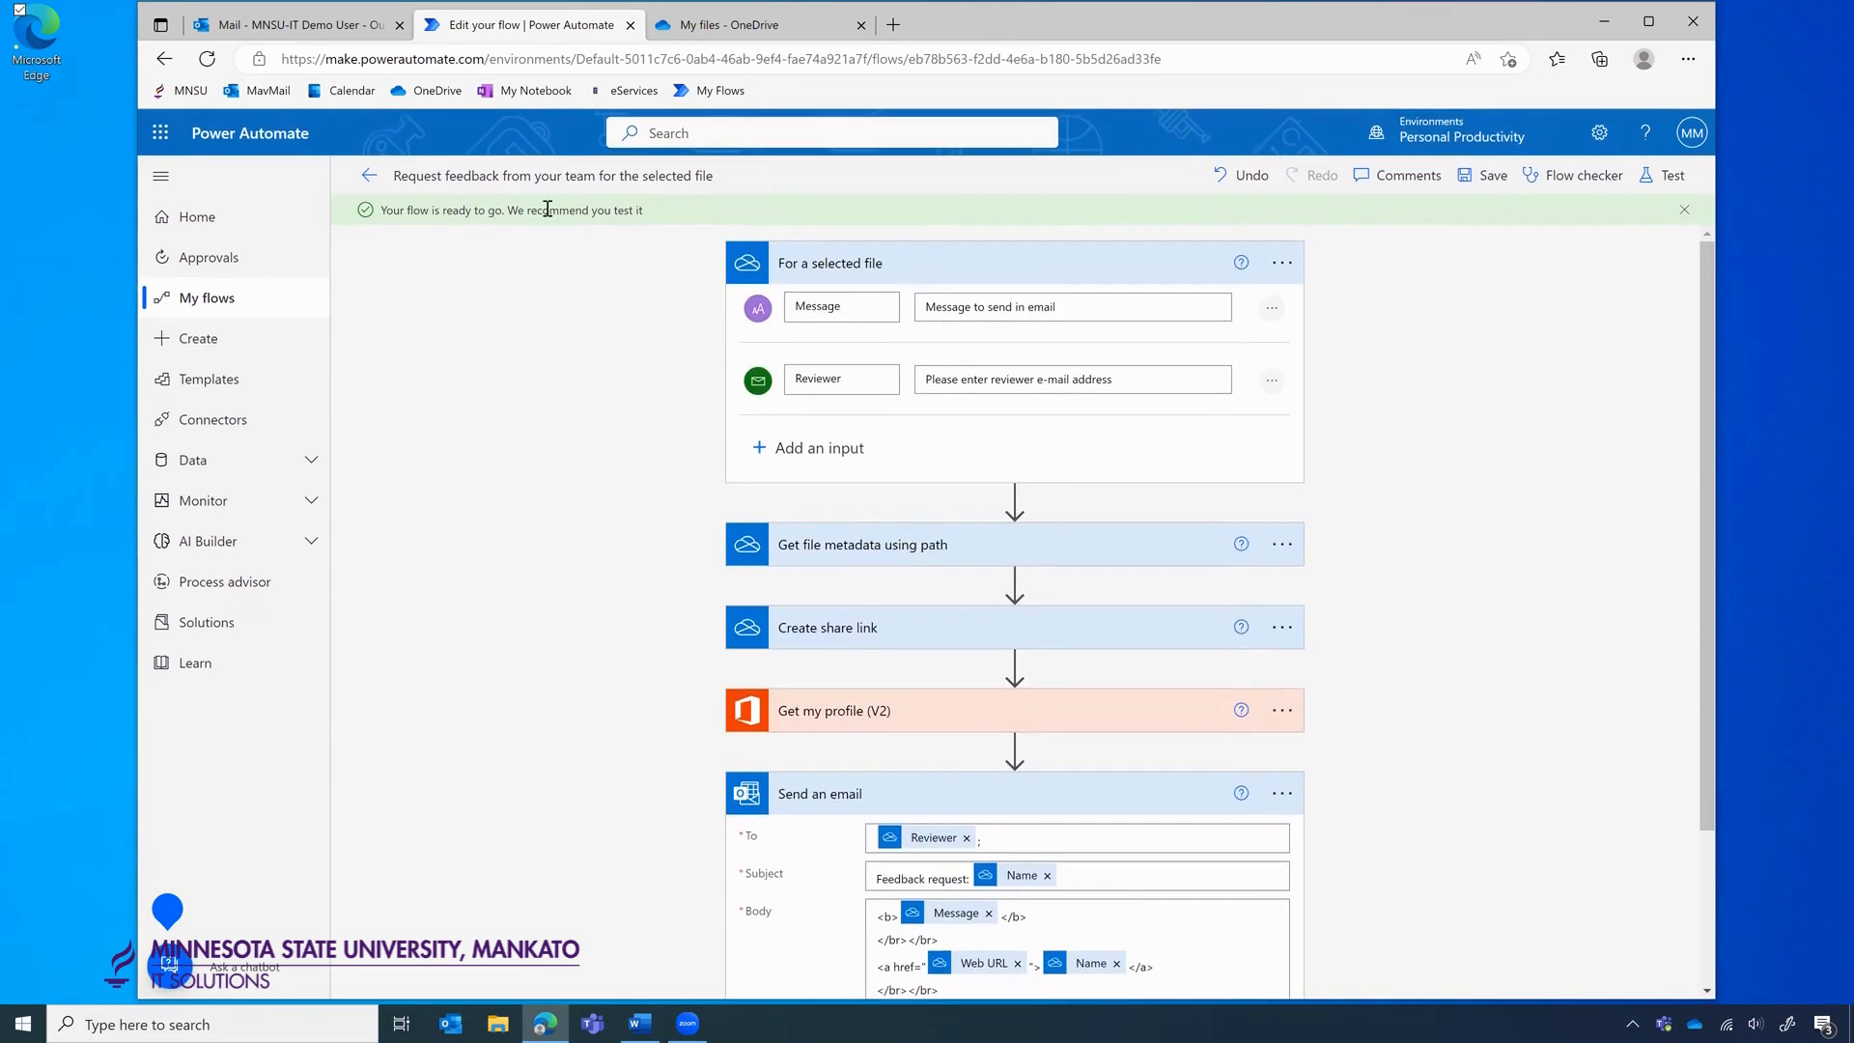
left_click(359, 176)
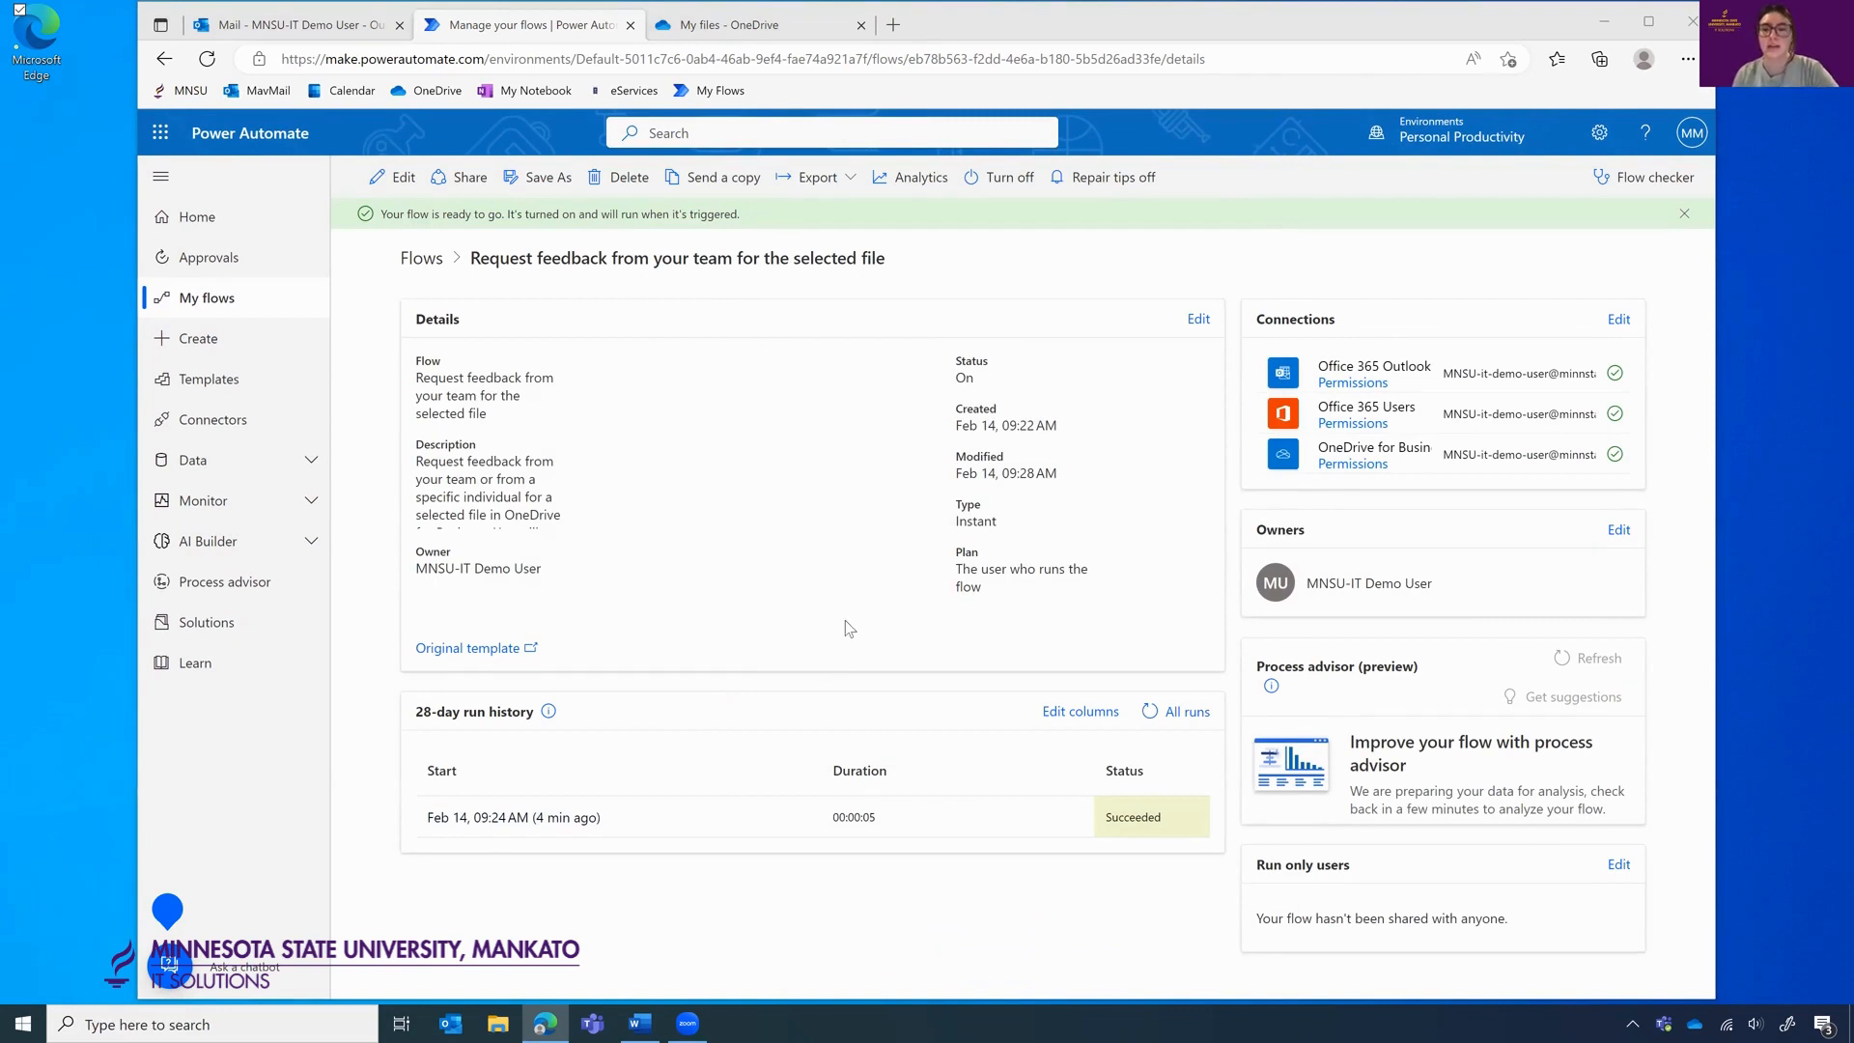
left_click(403, 182)
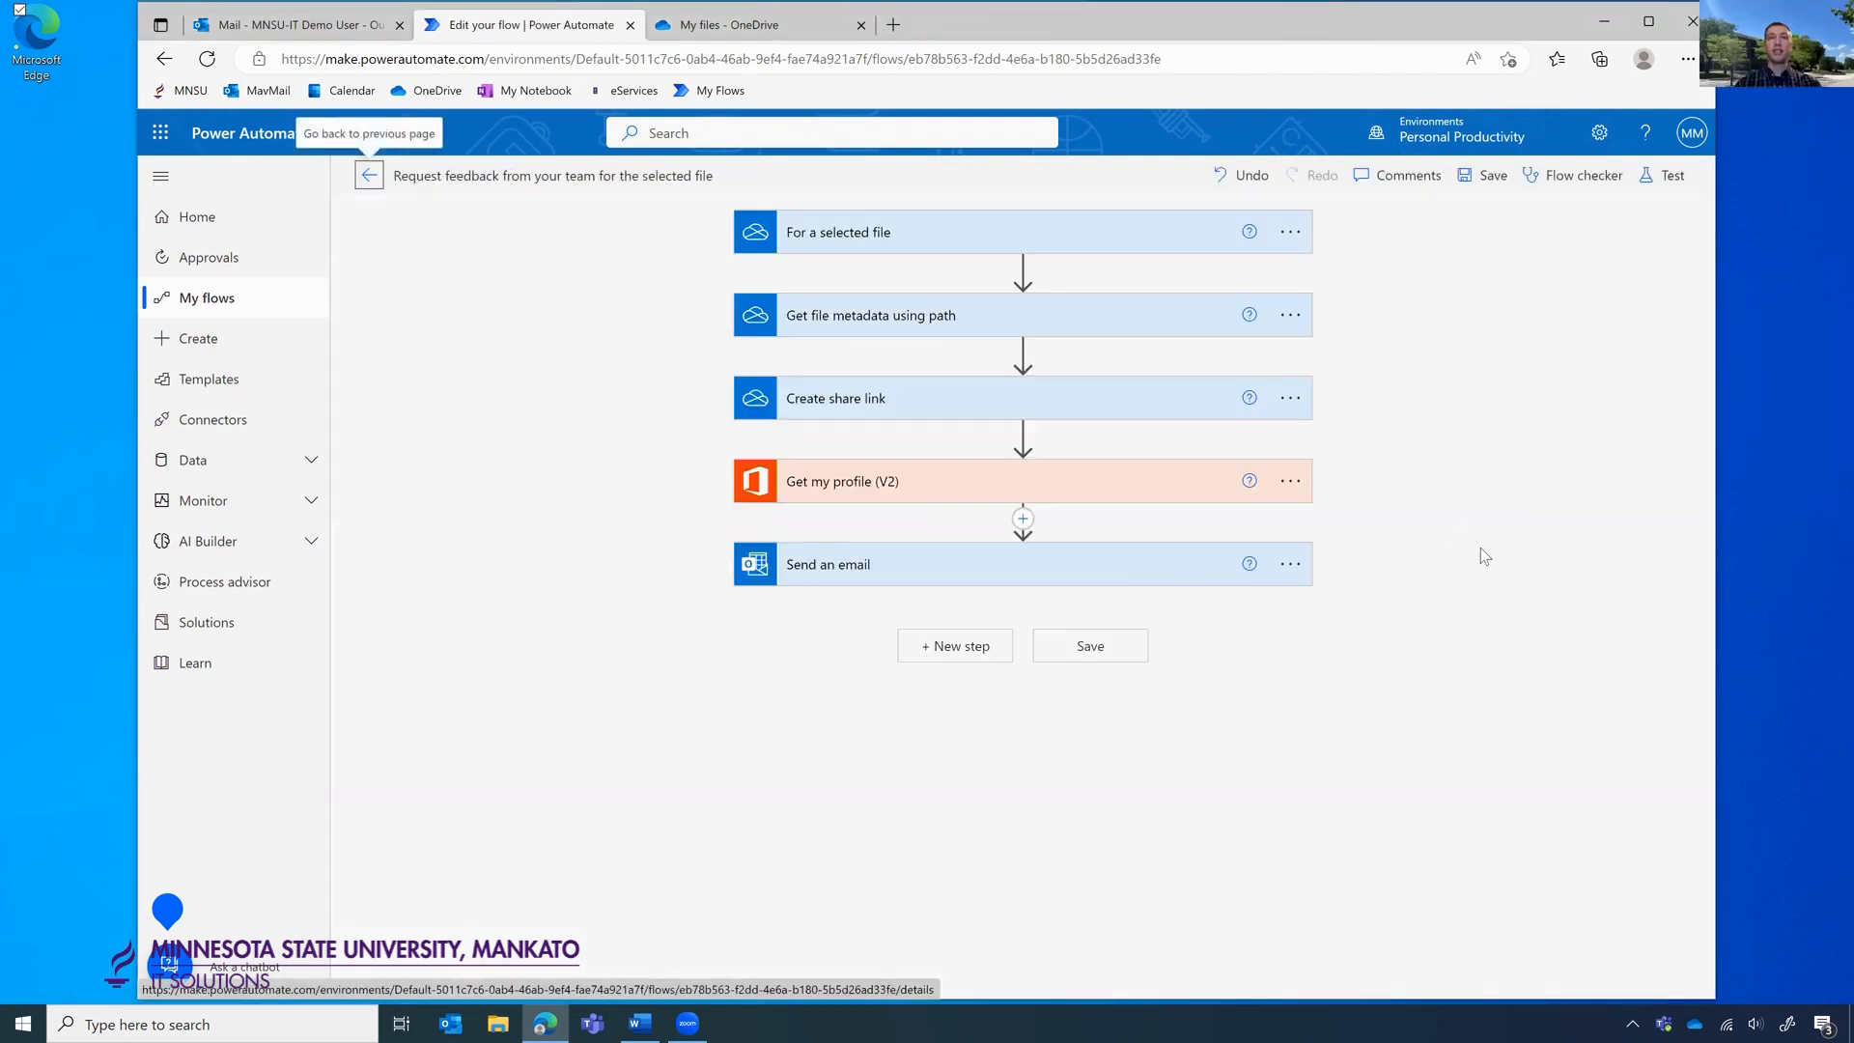
left_click(1147, 574)
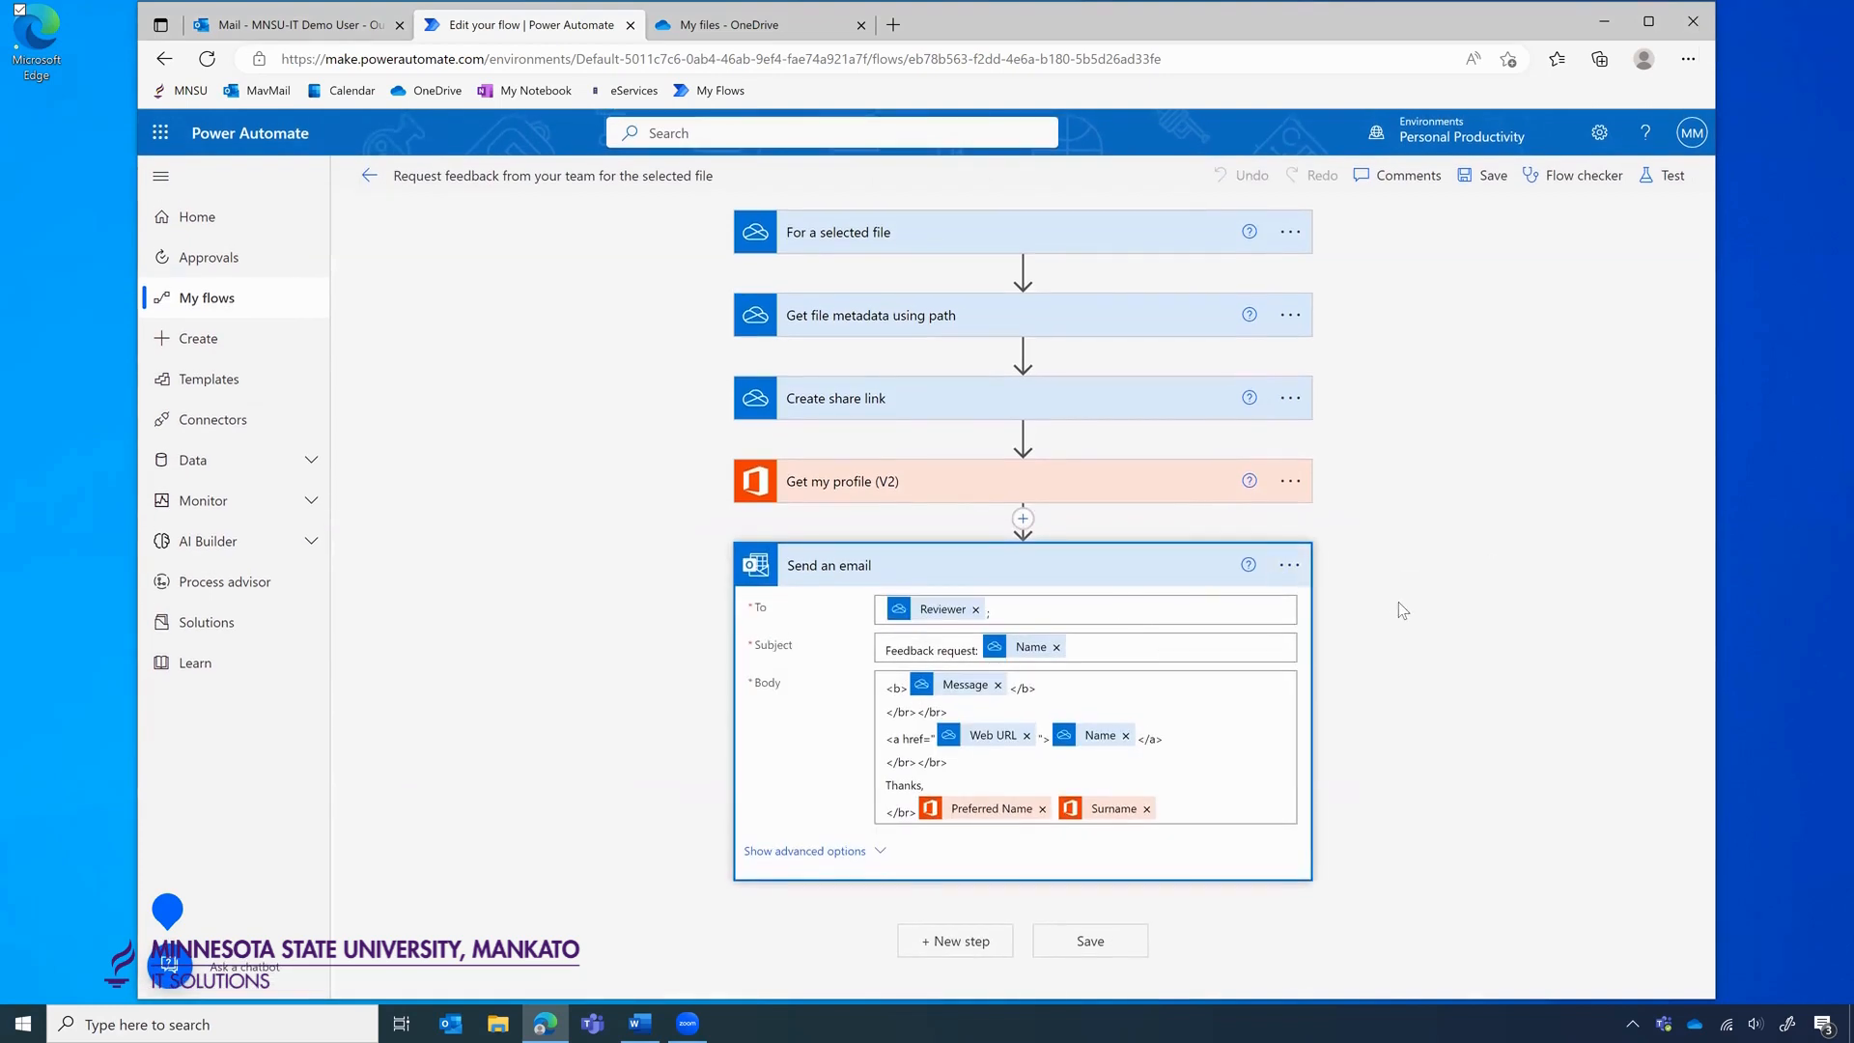
Select only Document.docx in OneDrive and launch Request feedback from your team from Automate.
left_click(729, 24)
left_click(412, 680)
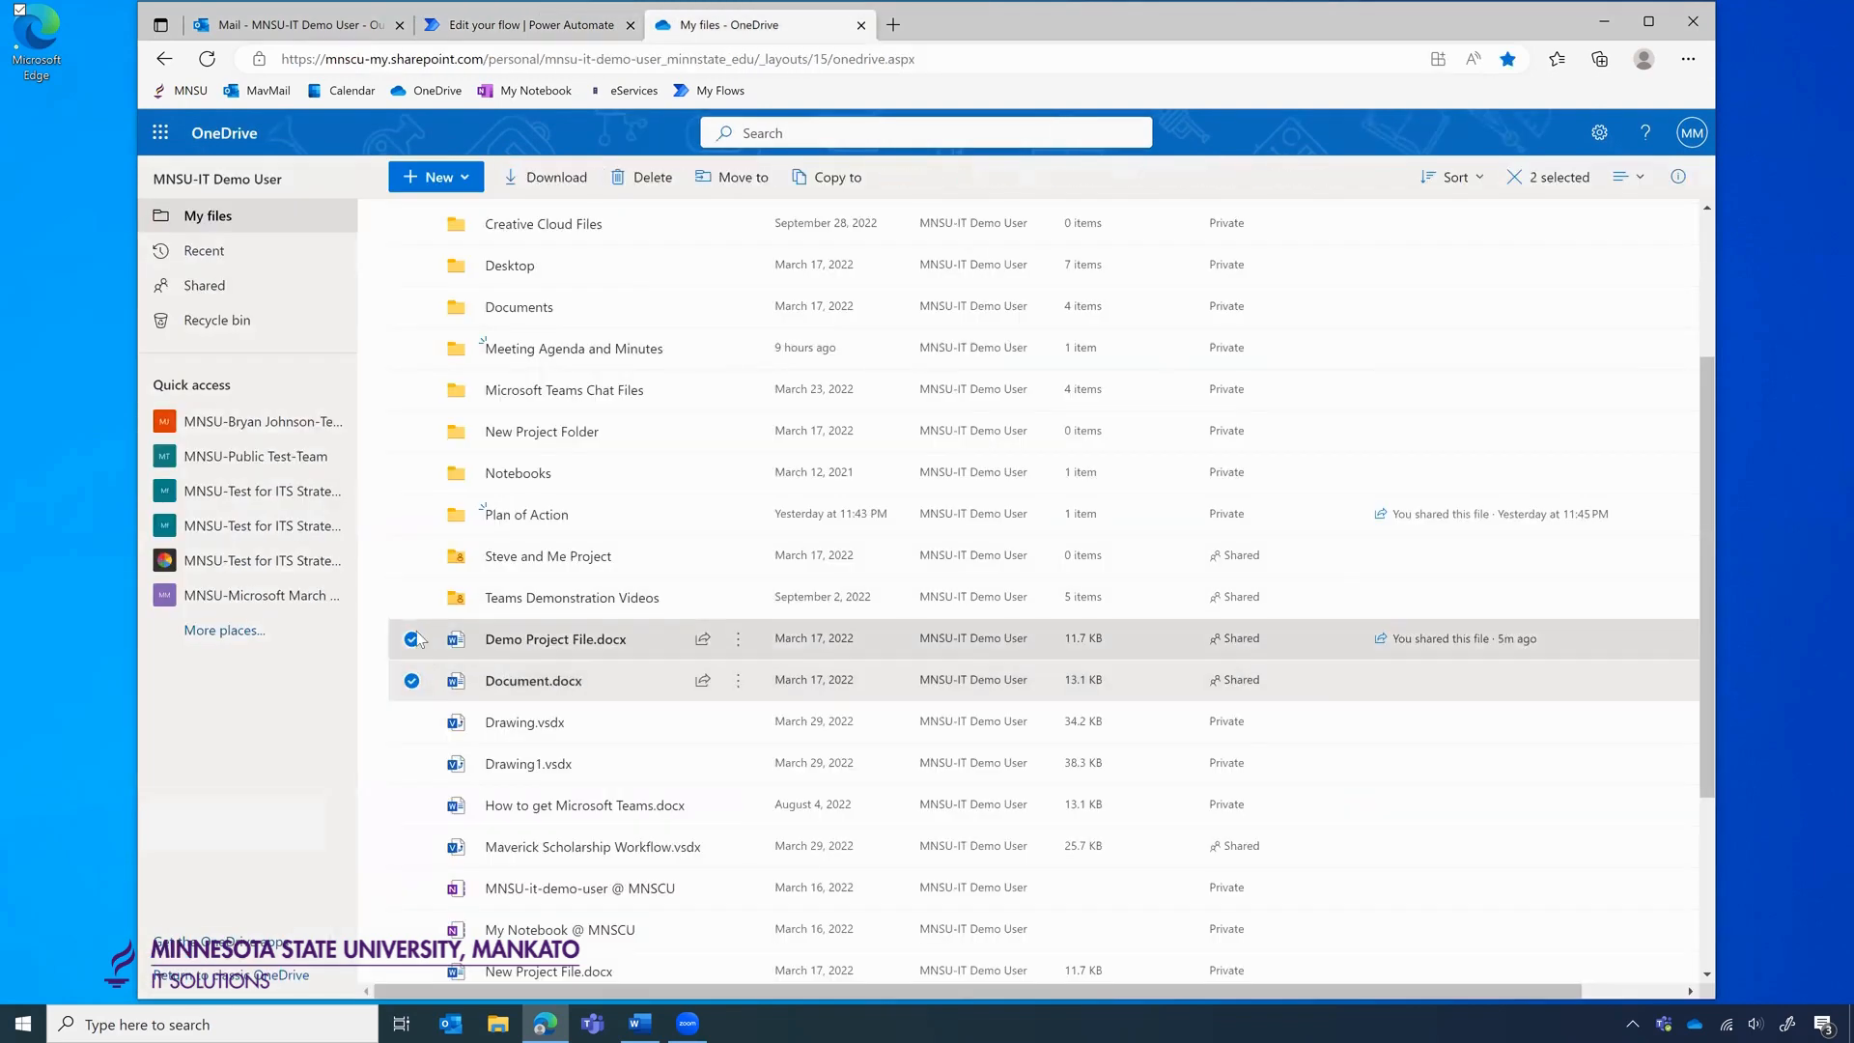
left_click(411, 638)
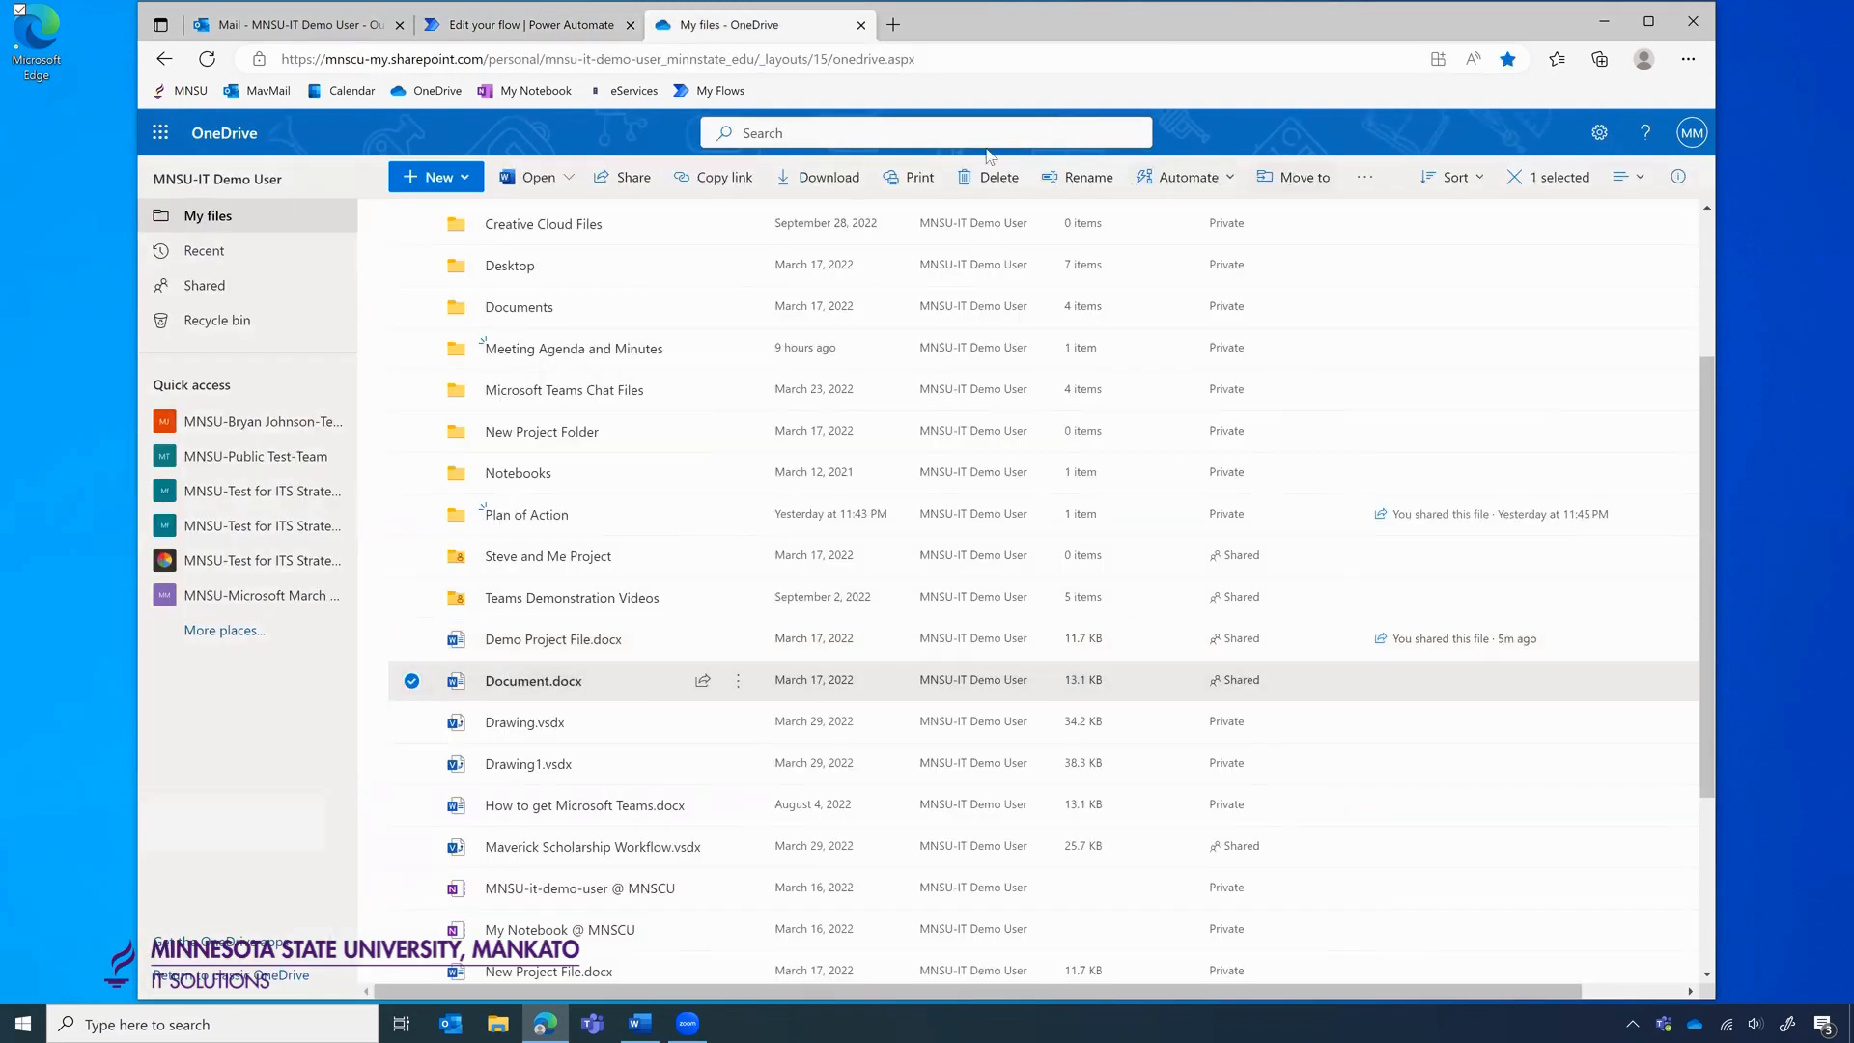
left_click(1186, 178)
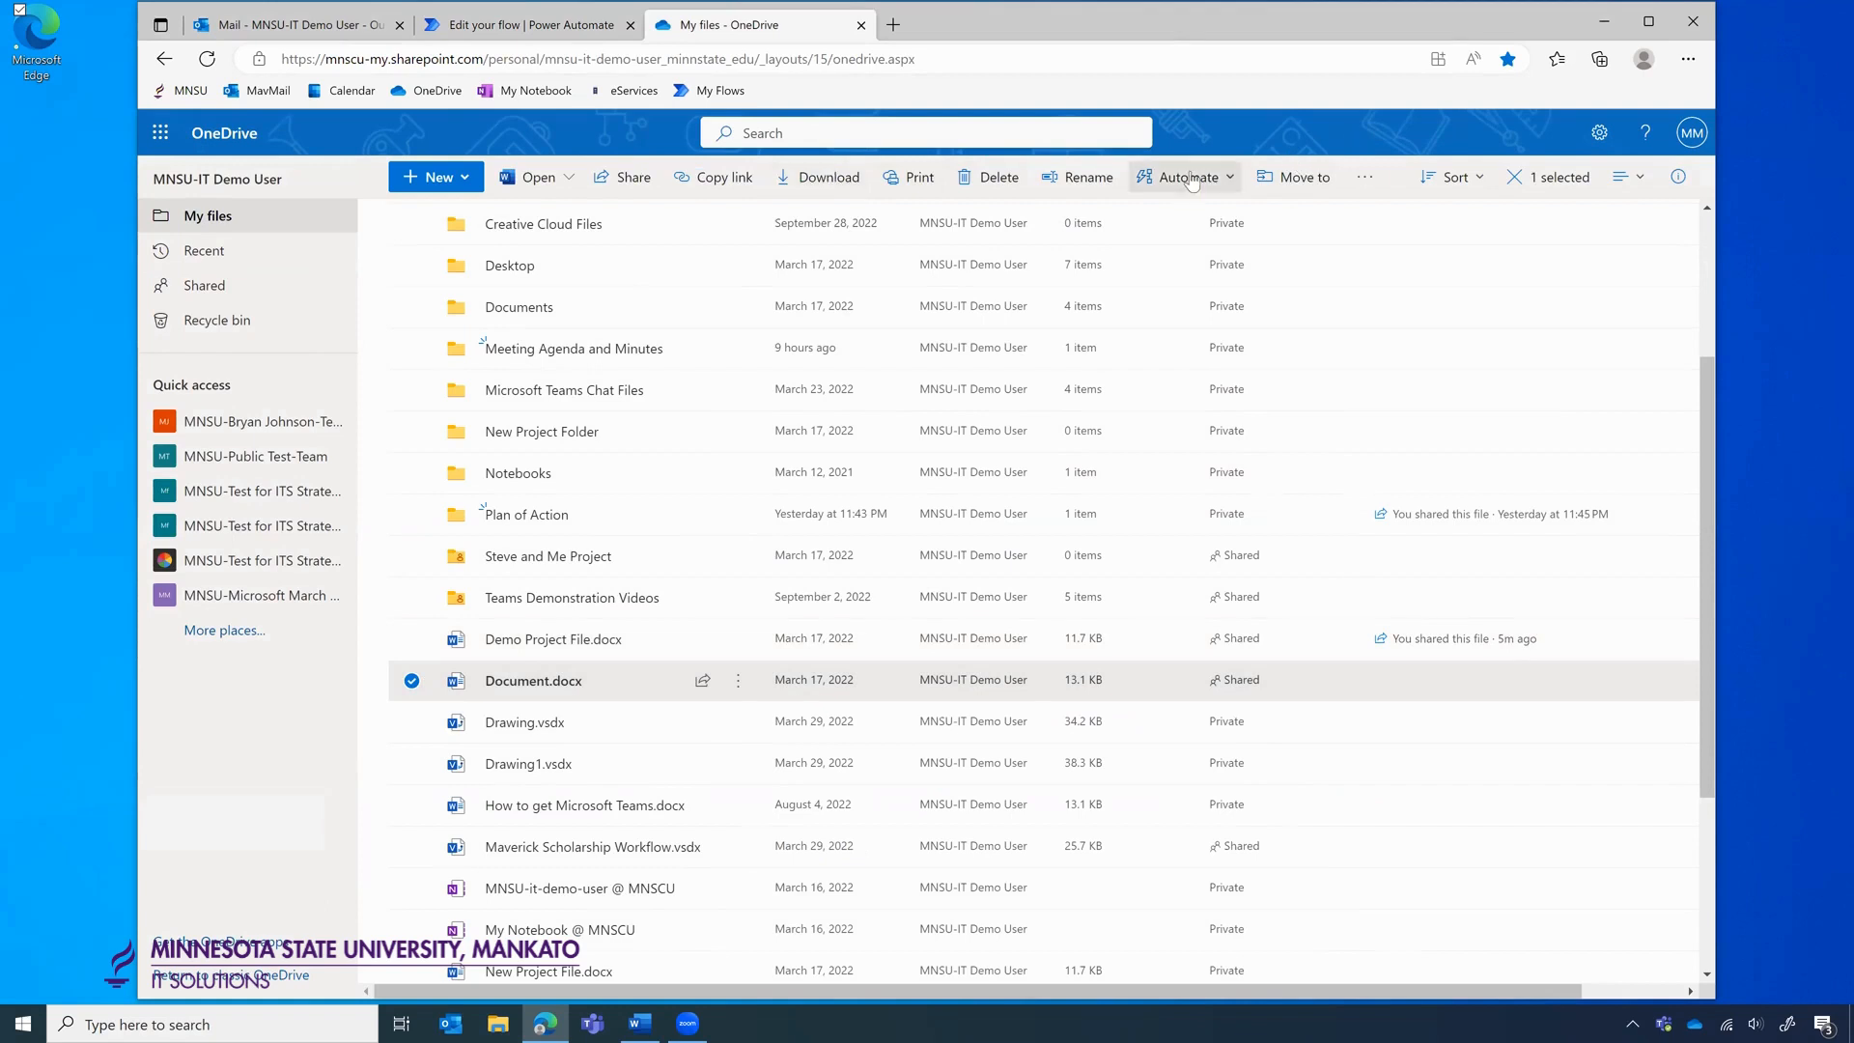
left_click(1202, 287)
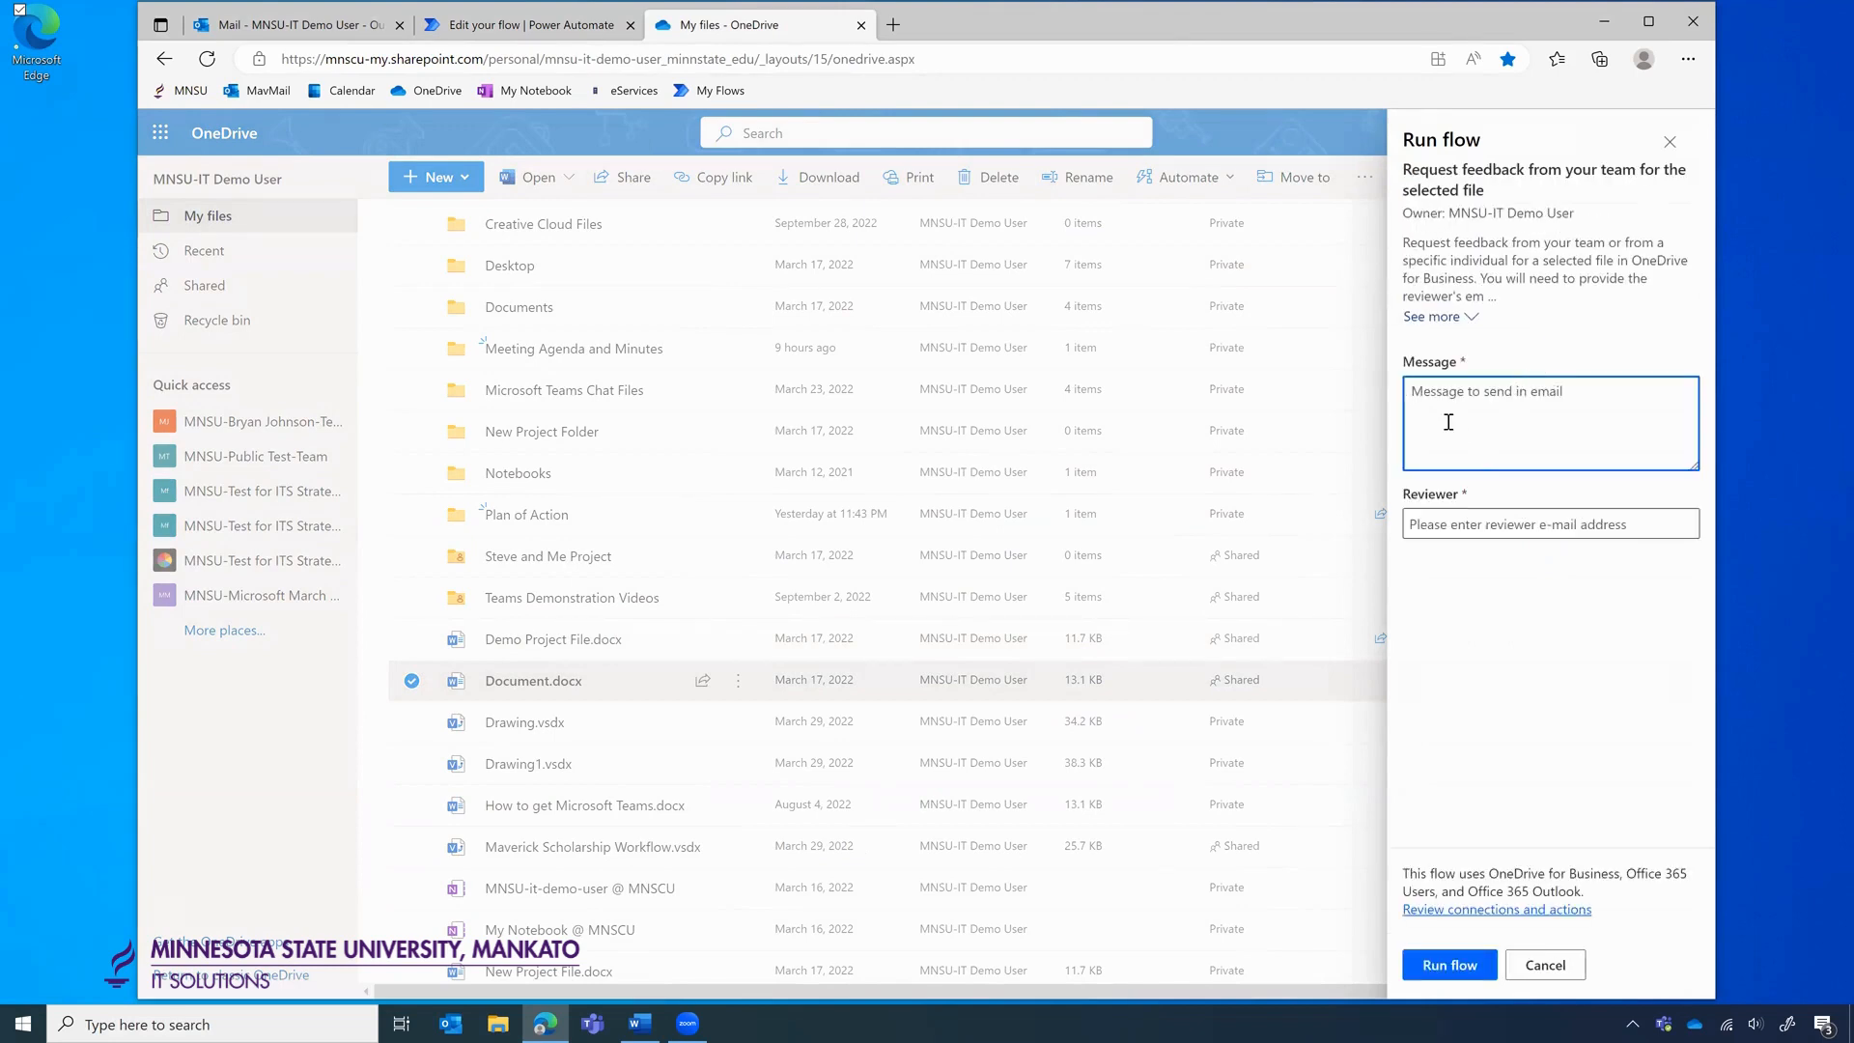
Enter 'TEst' as the message, then add and remove MNSU-Test for ITS Strategic Ops-Team as reviewer.
type("TEst")
left_click(1424, 526)
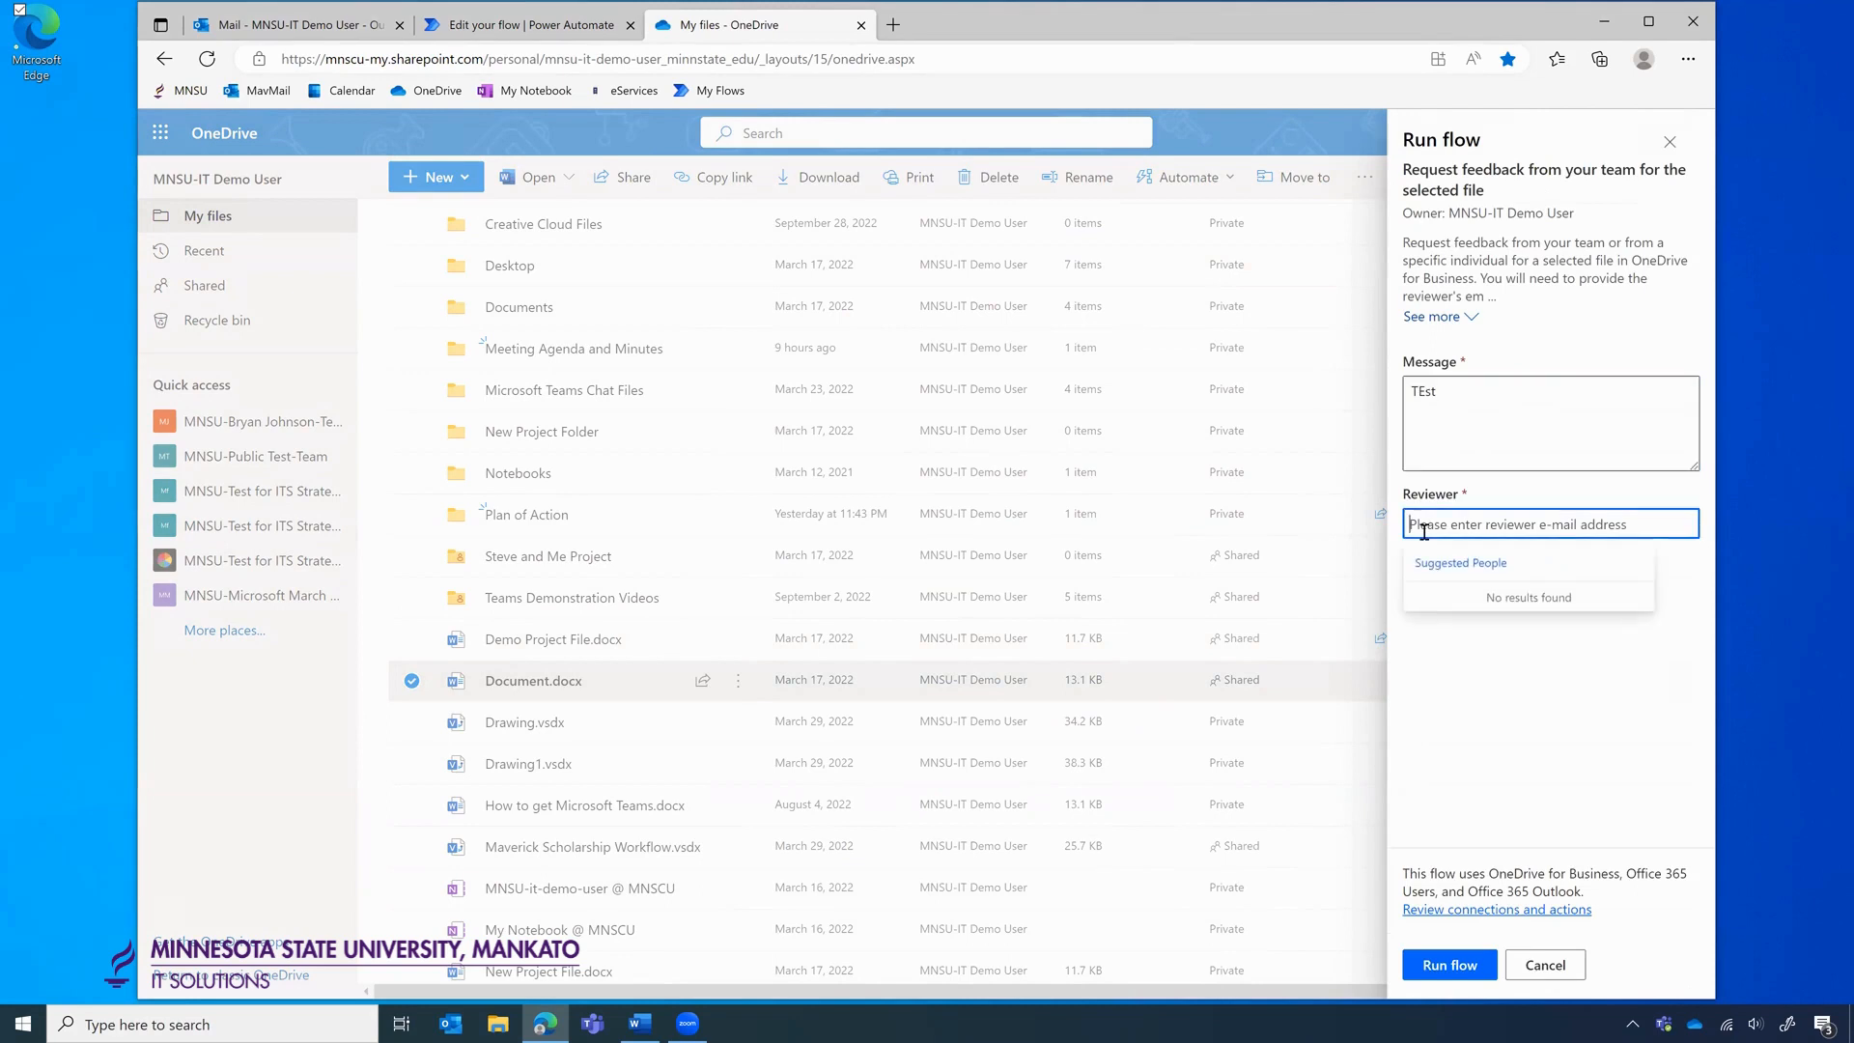
type("mnsu")
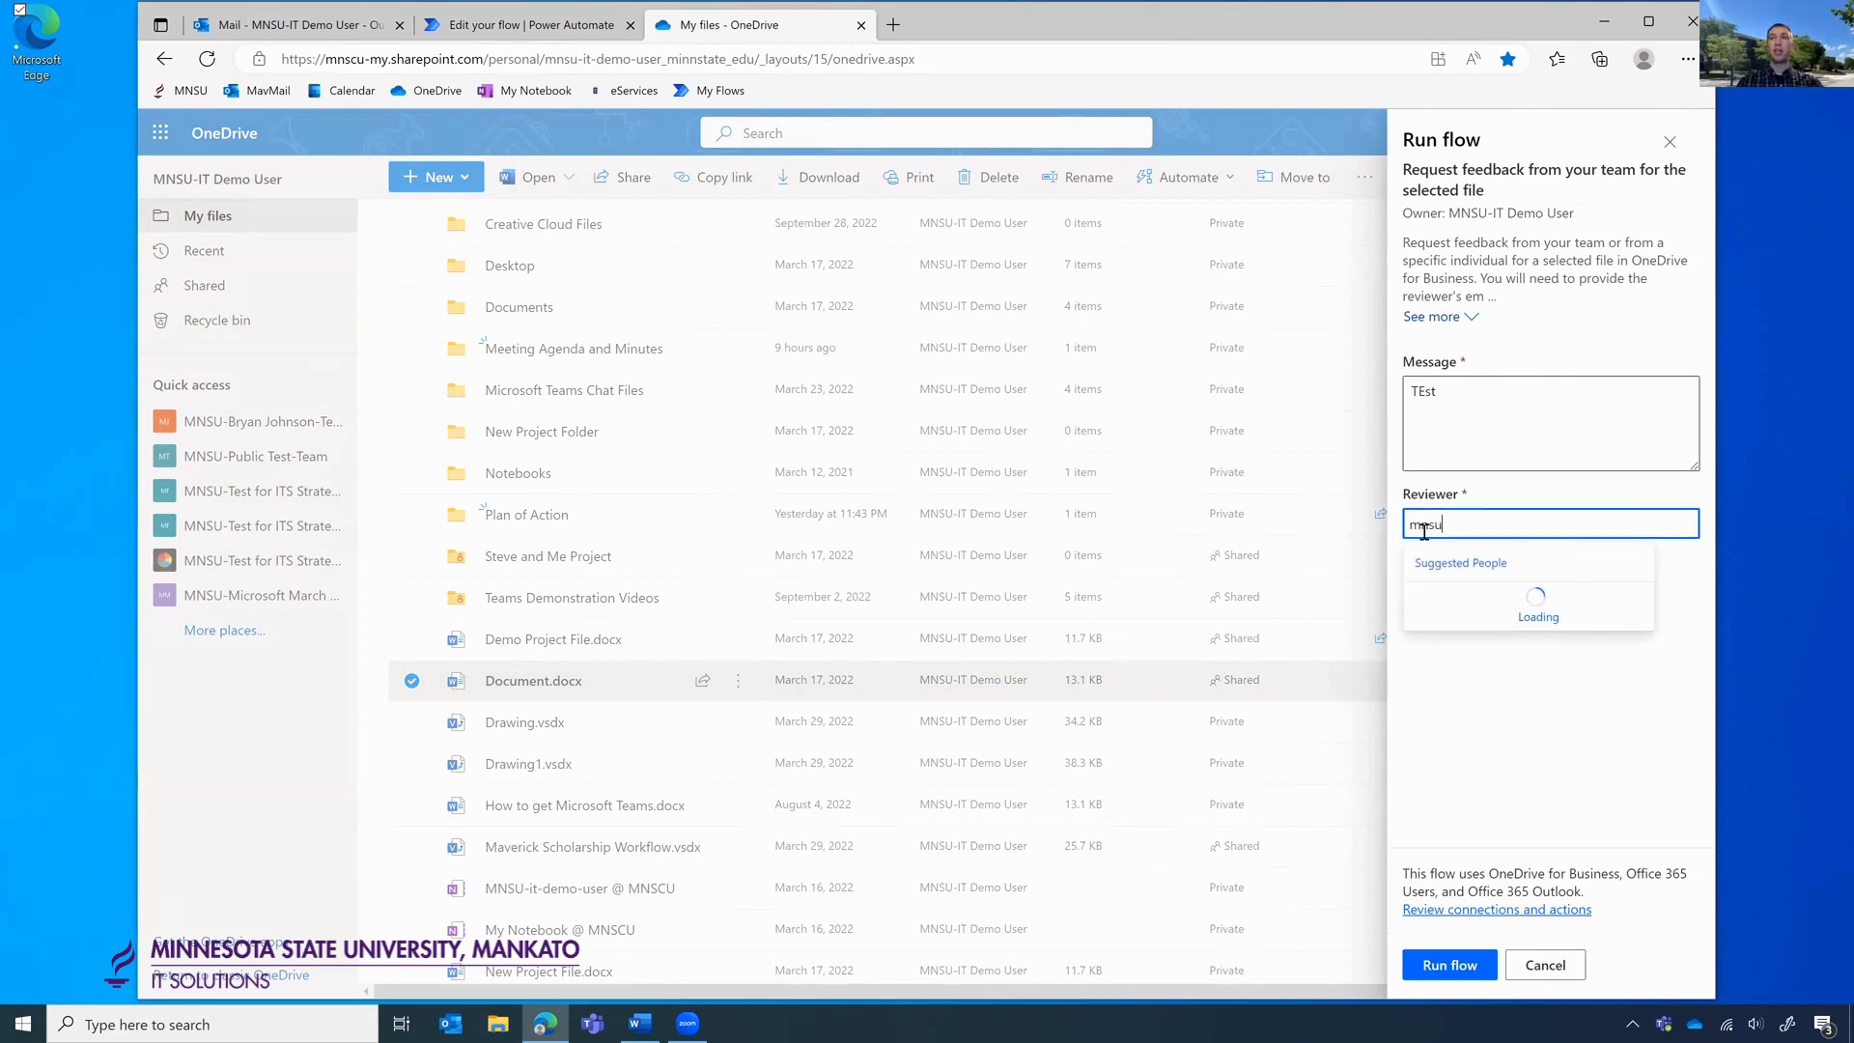
type("-test-")
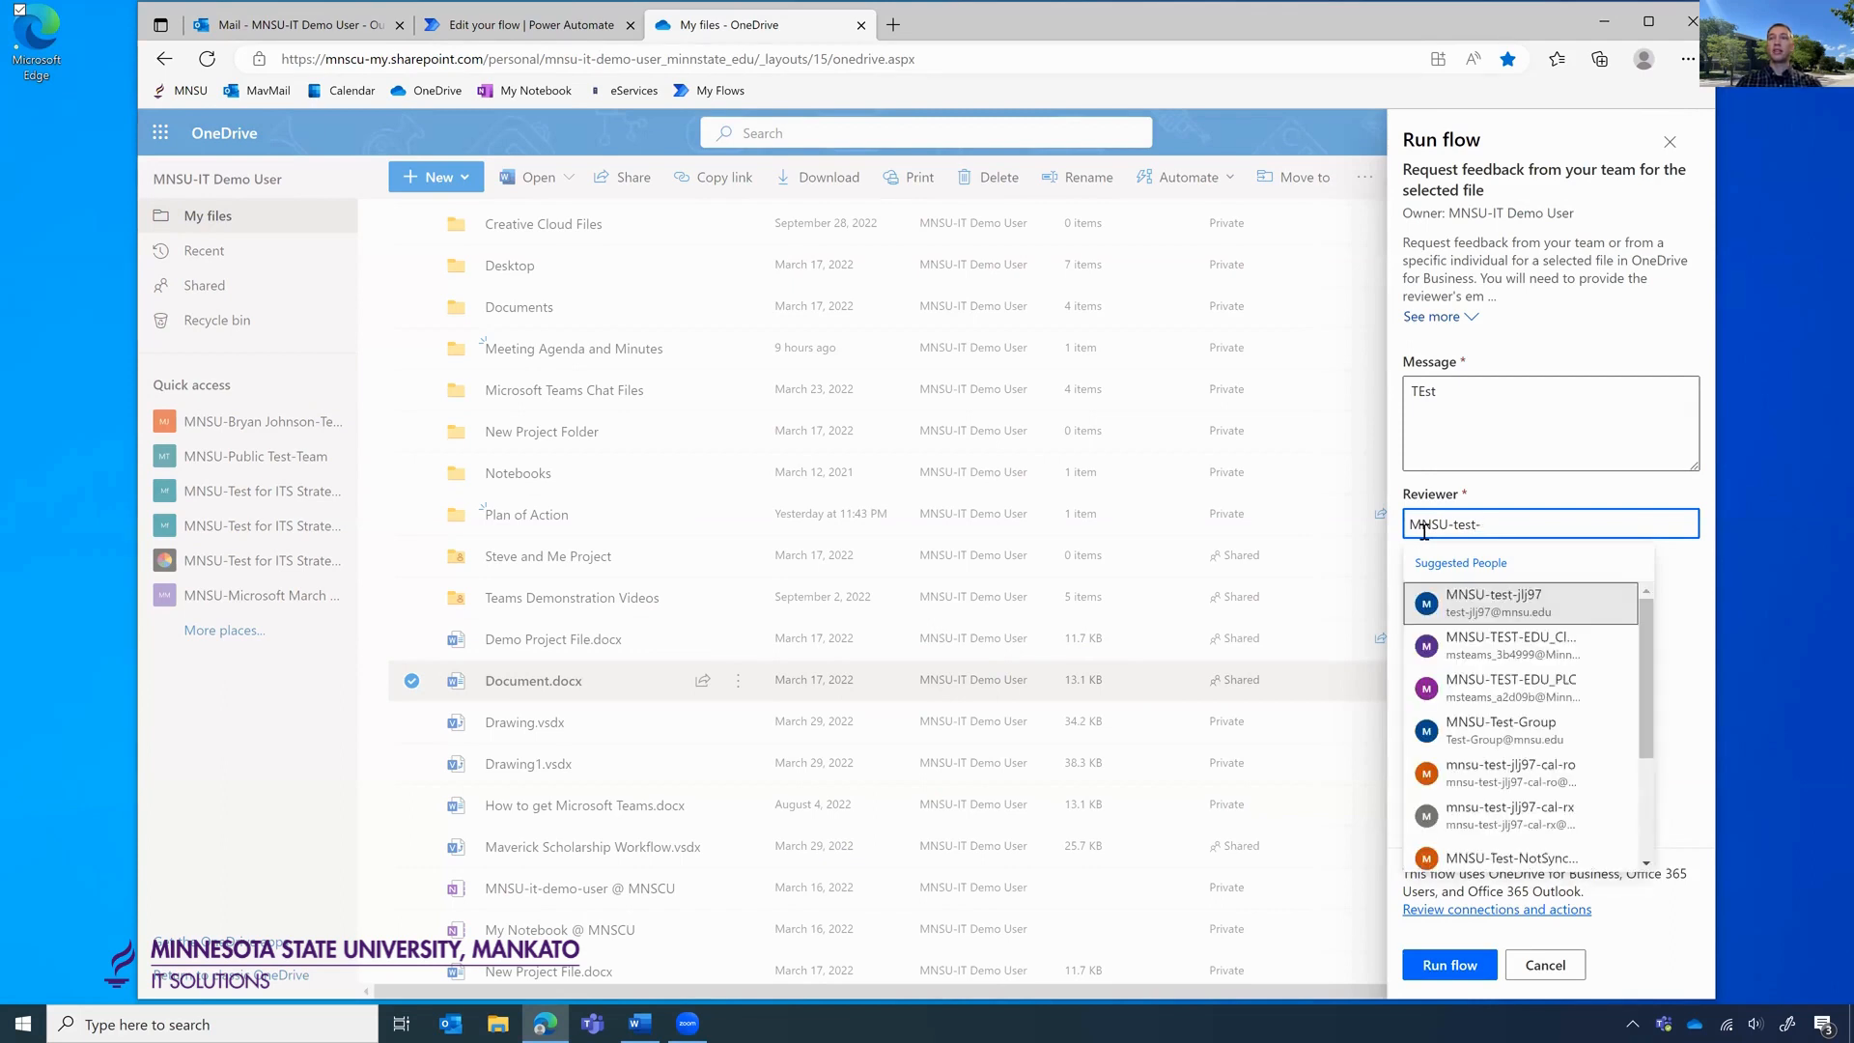
key("BackSpace")
type("f")
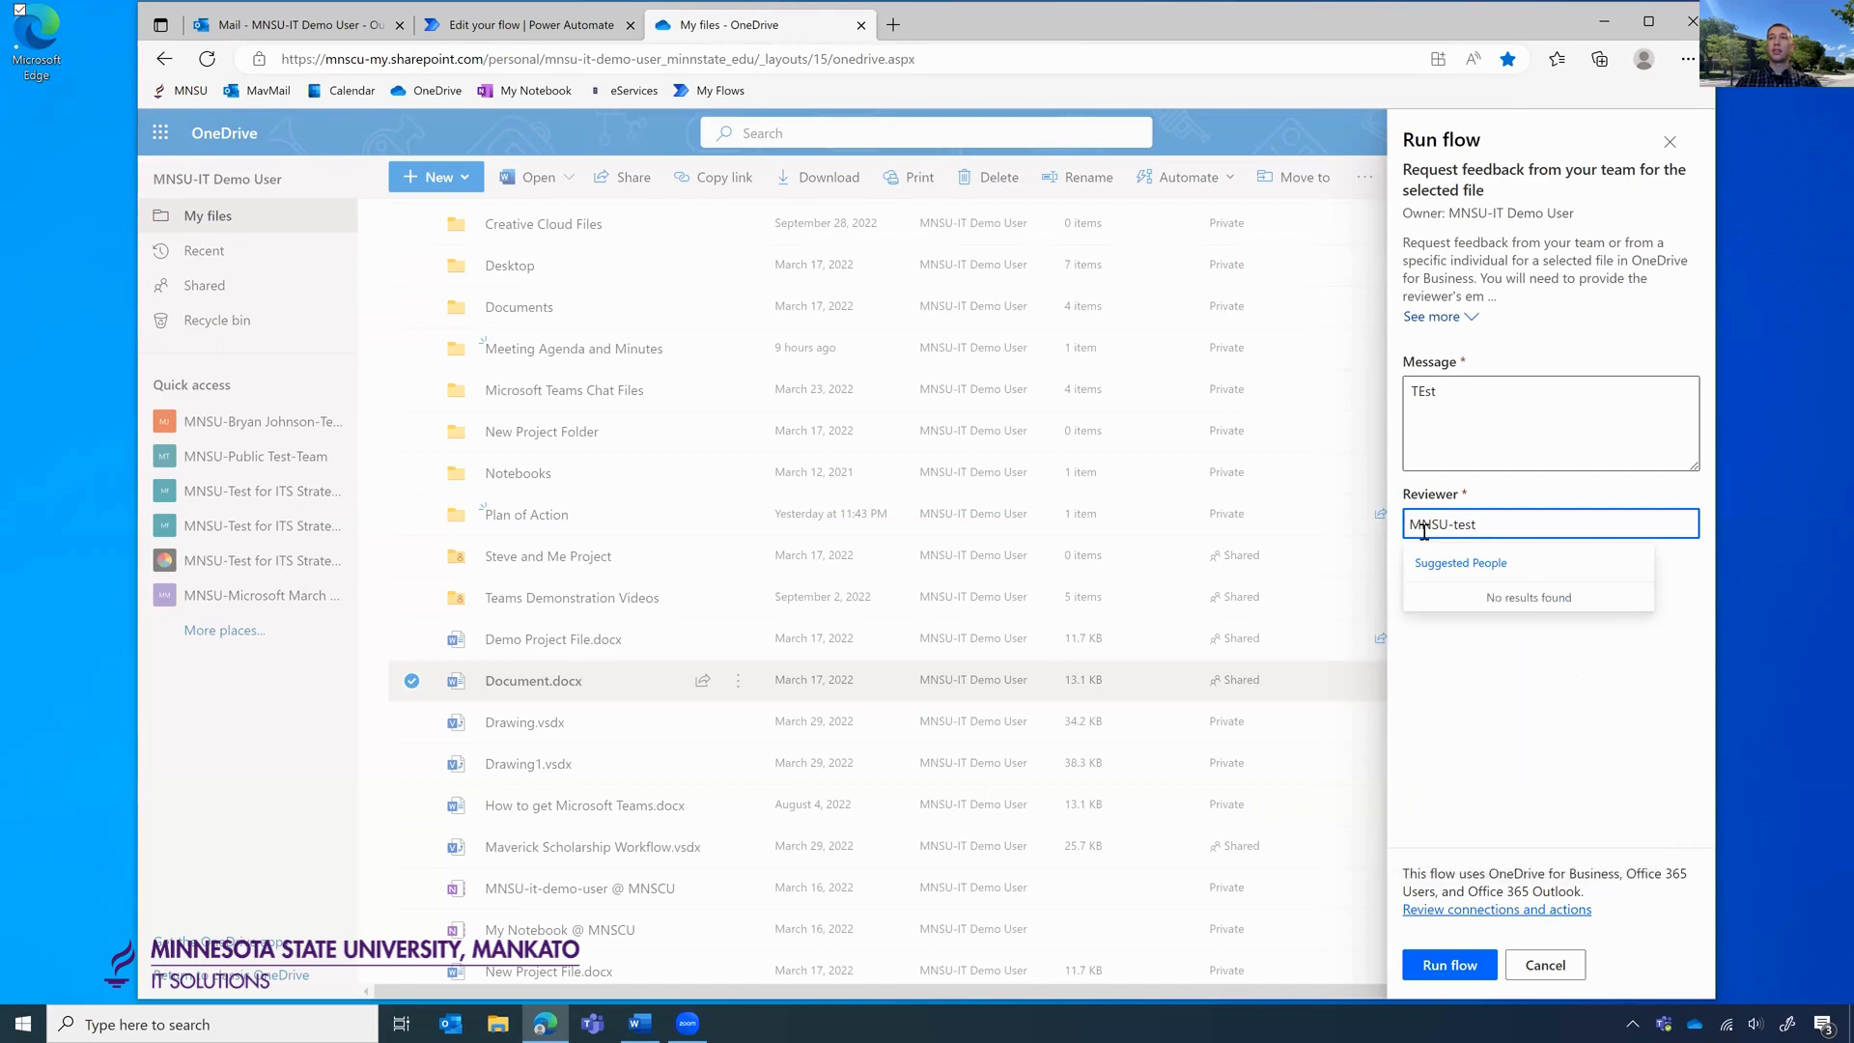
type("or ITS Strategic Ops-Team")
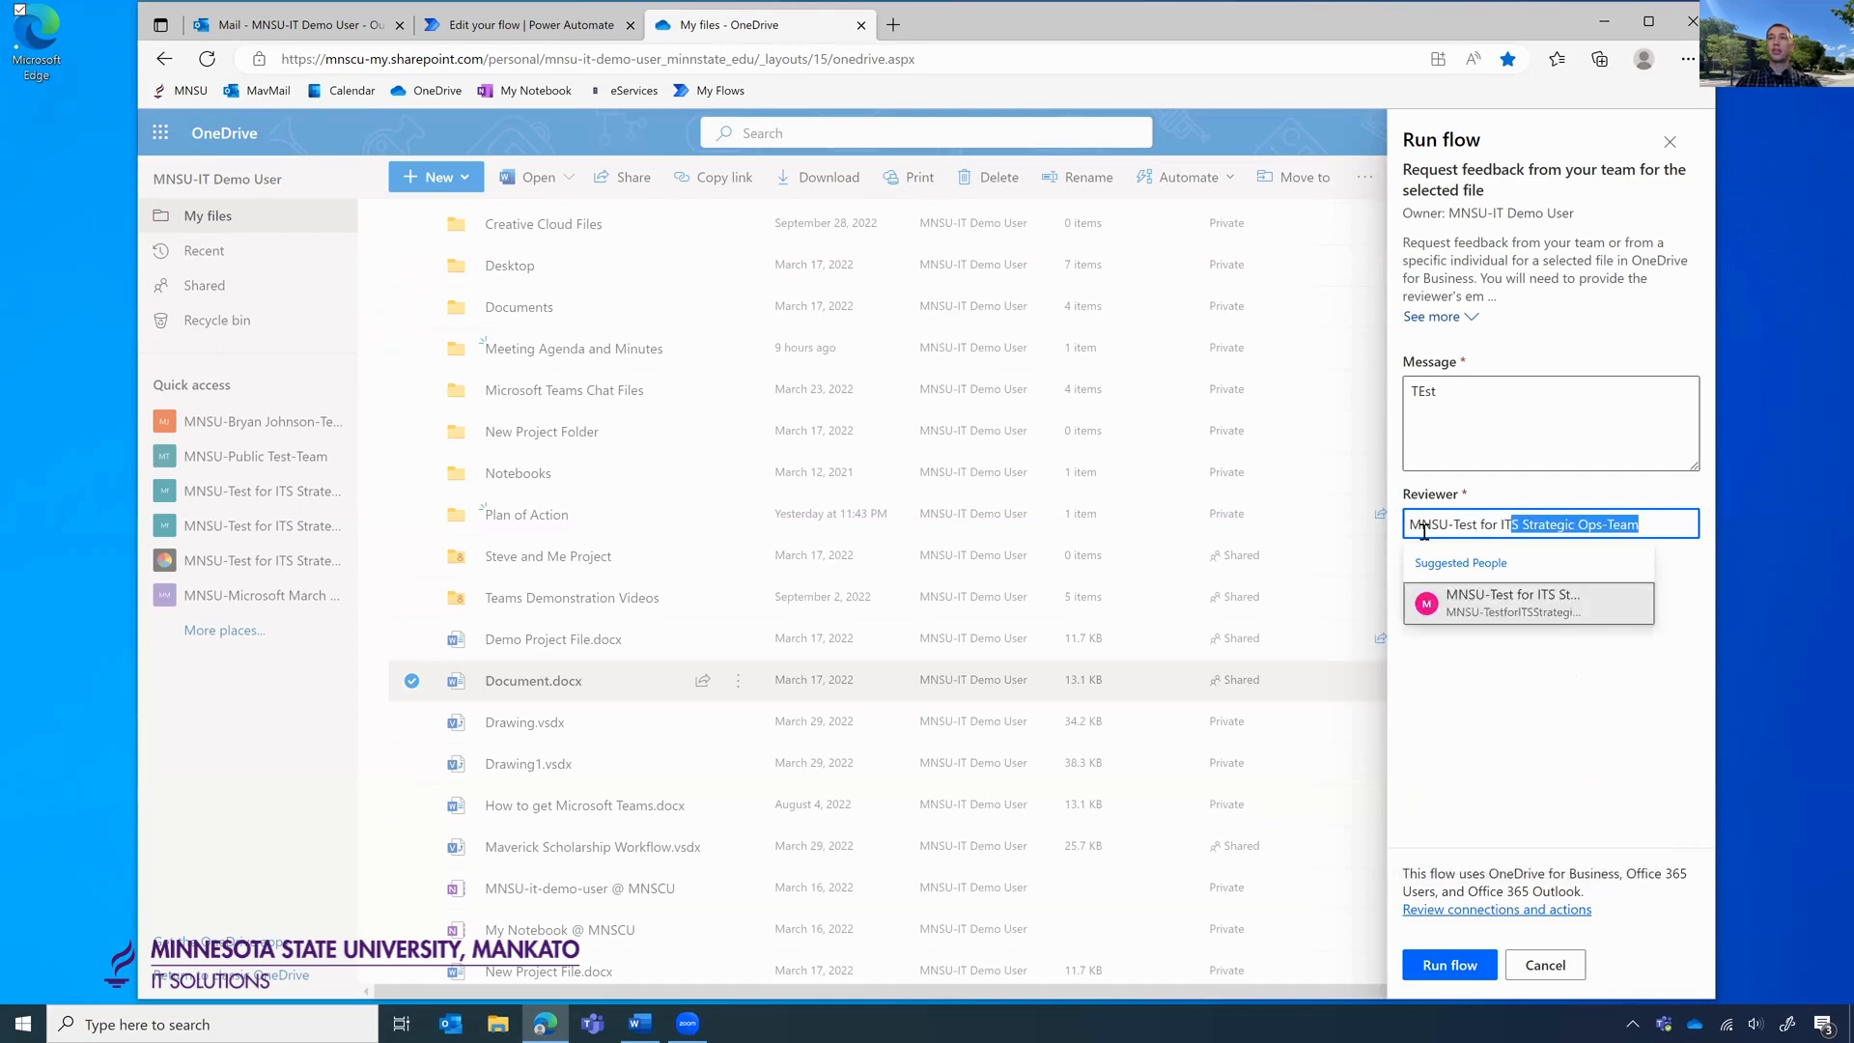
left_click(1480, 618)
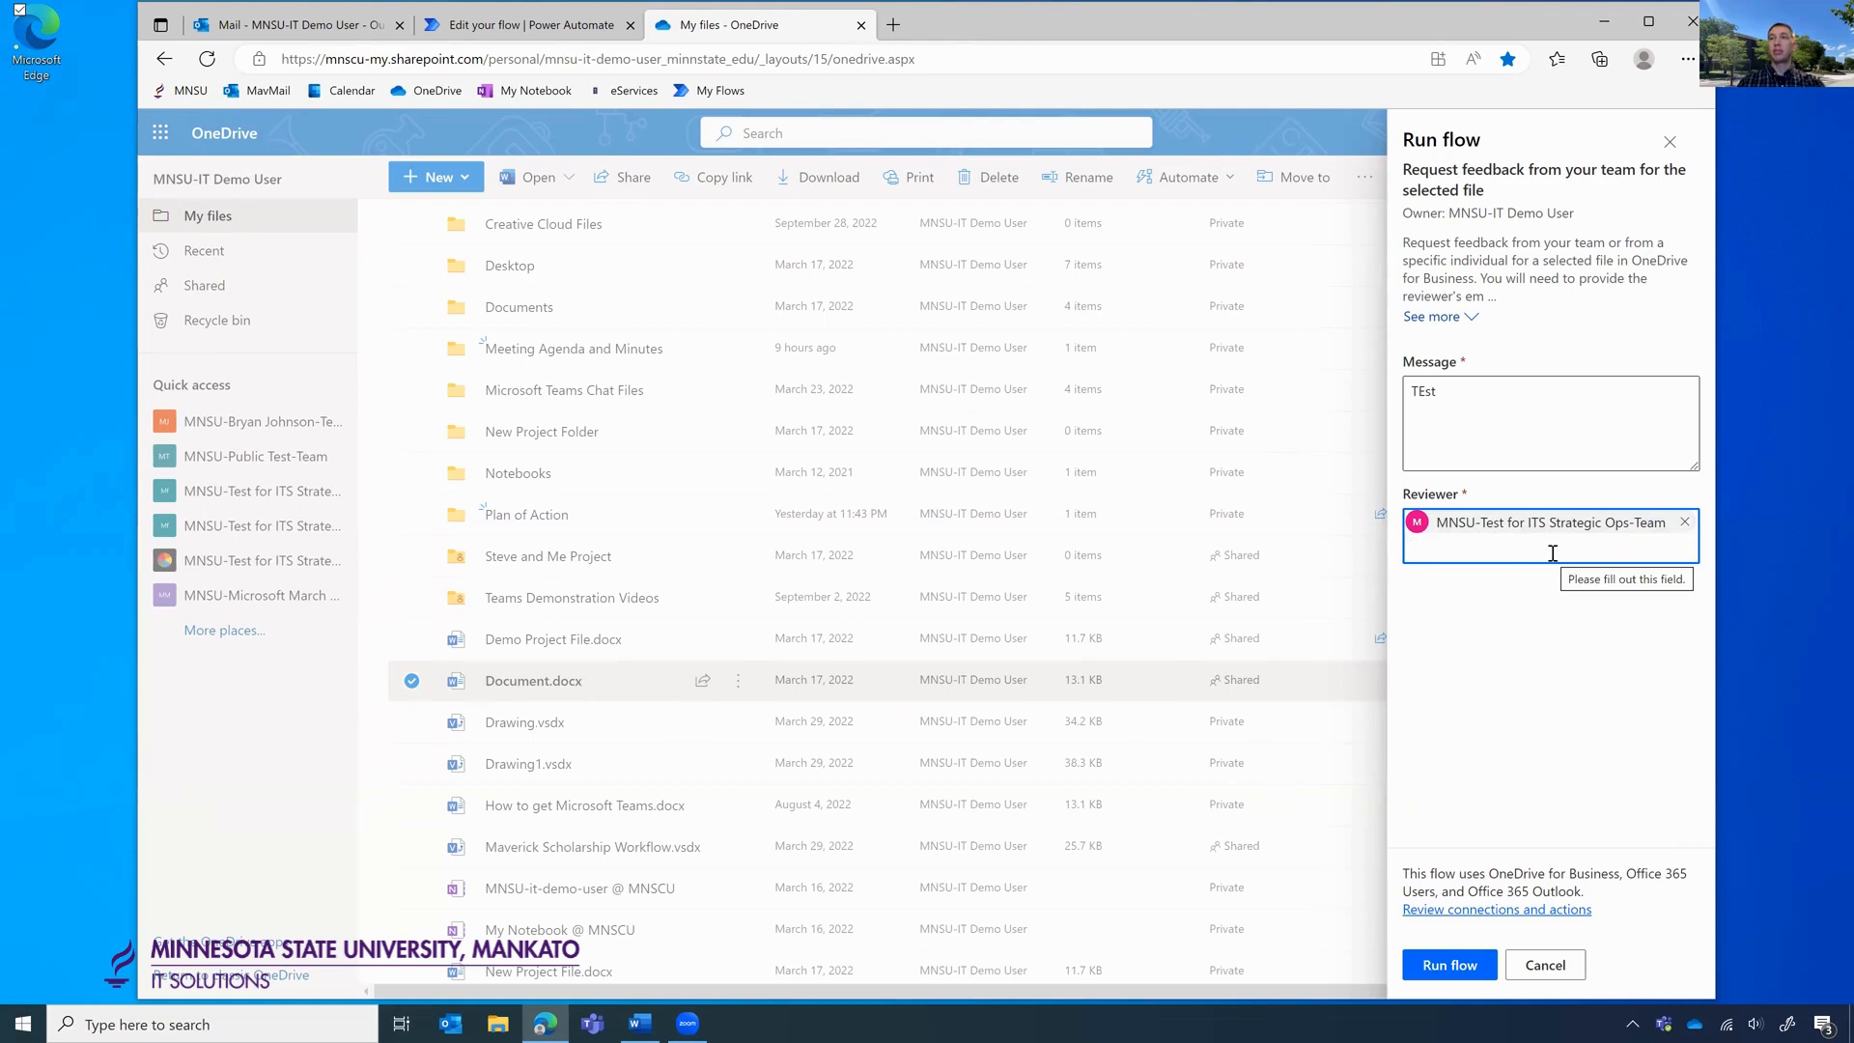
left_click(1684, 522)
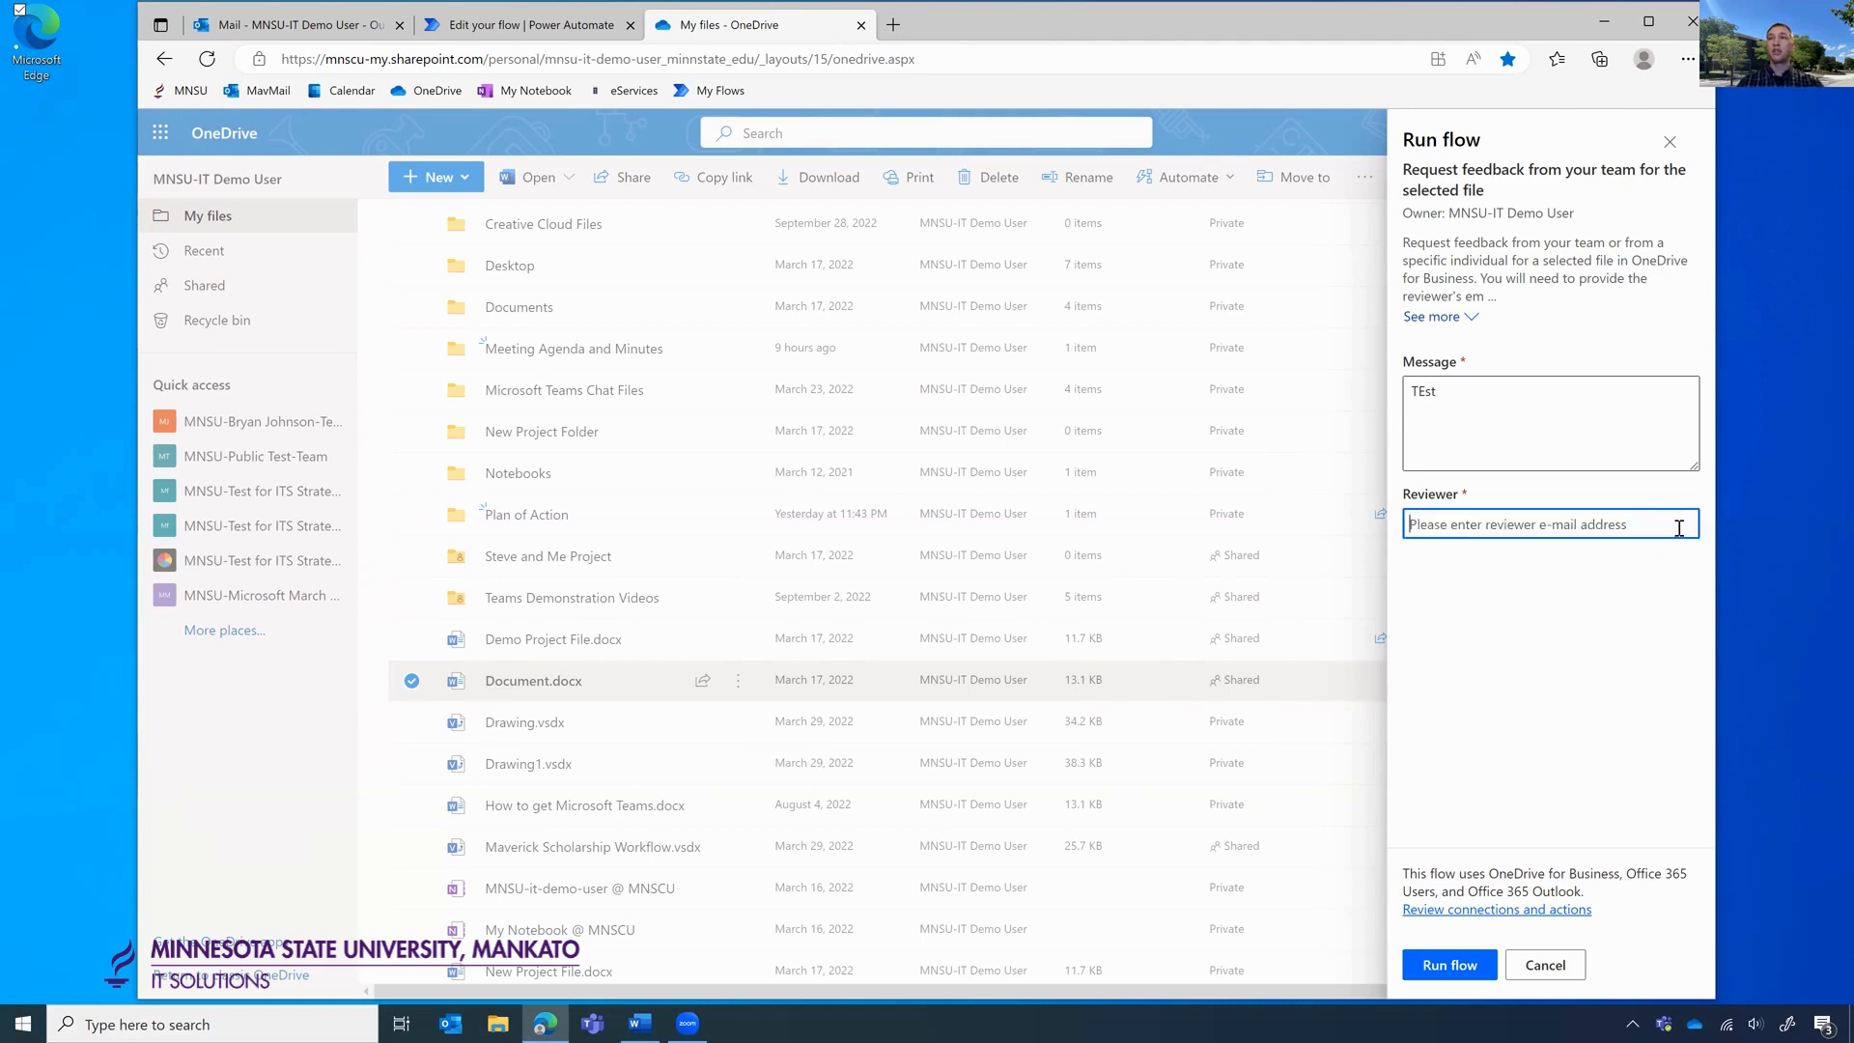
Search 'MNSU-' in Reviewer and add MNSU-ITS Communication from the suggestions.
left_click(1530, 526)
type("MNSU-premedclub")
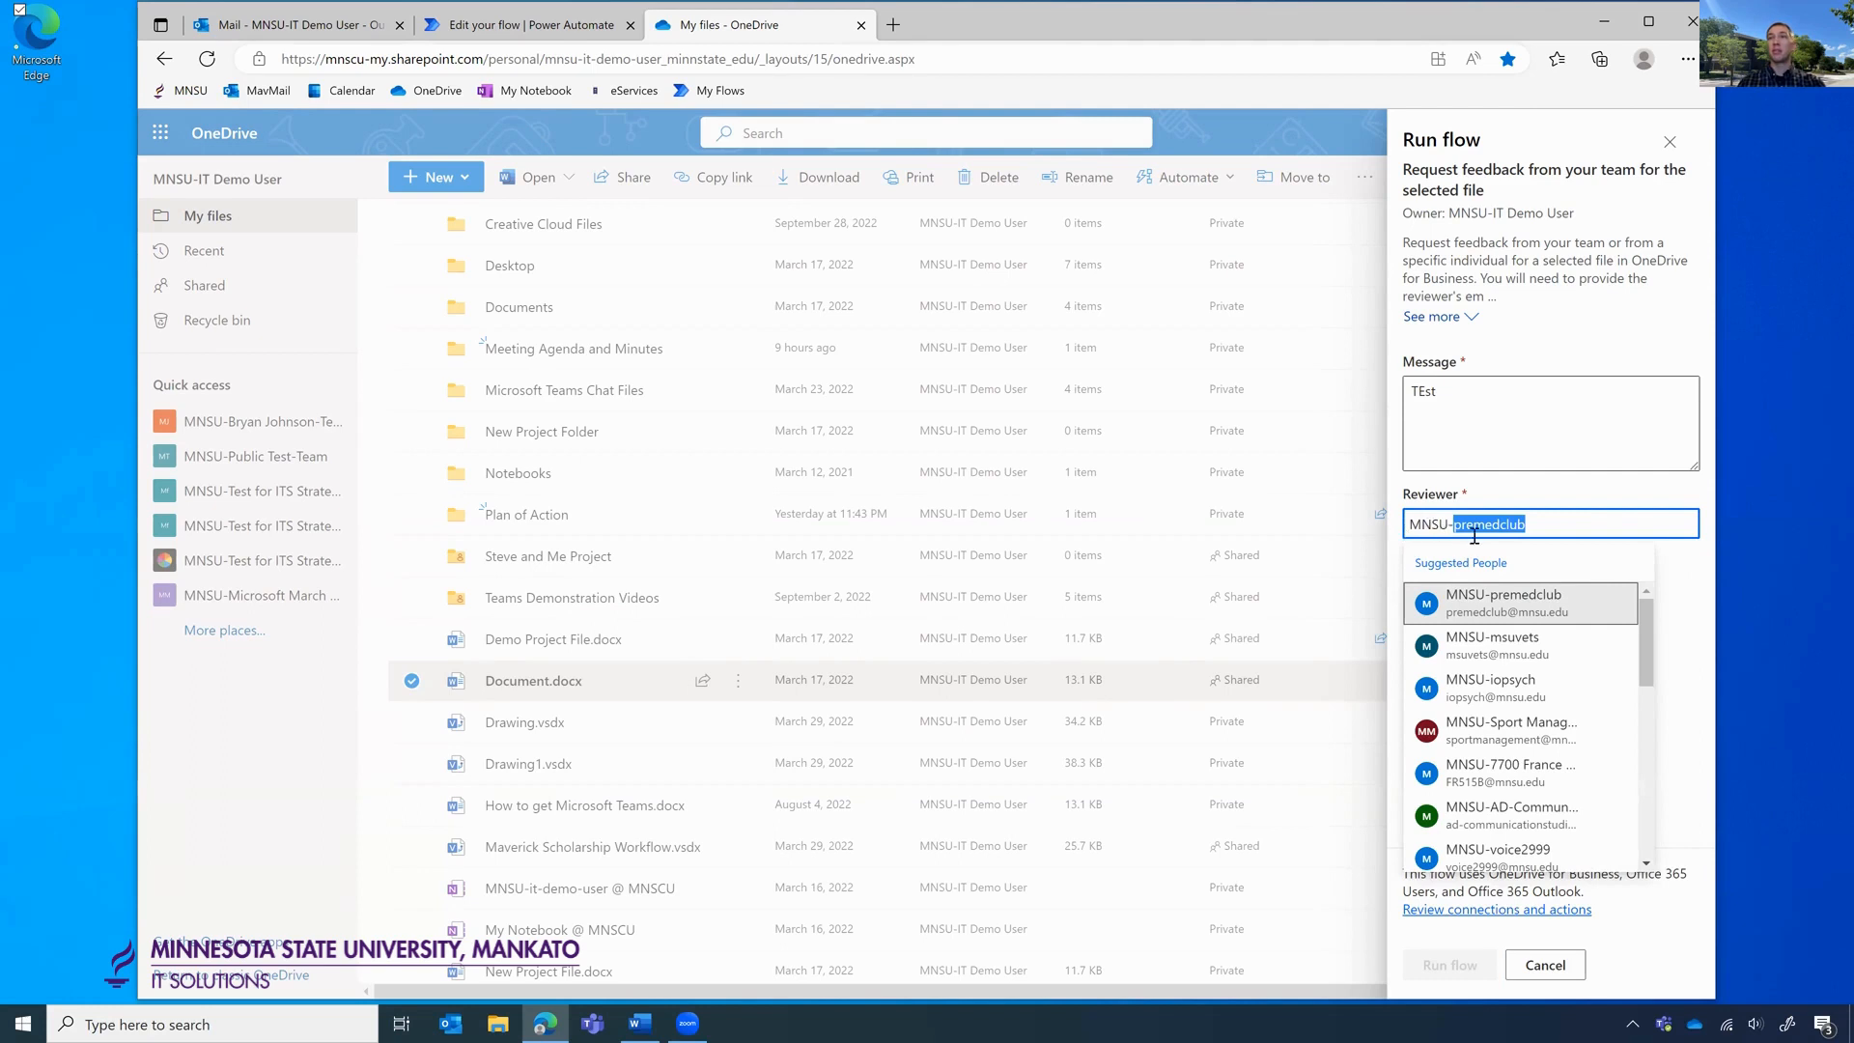
scroll(1568, 685, "down", 4)
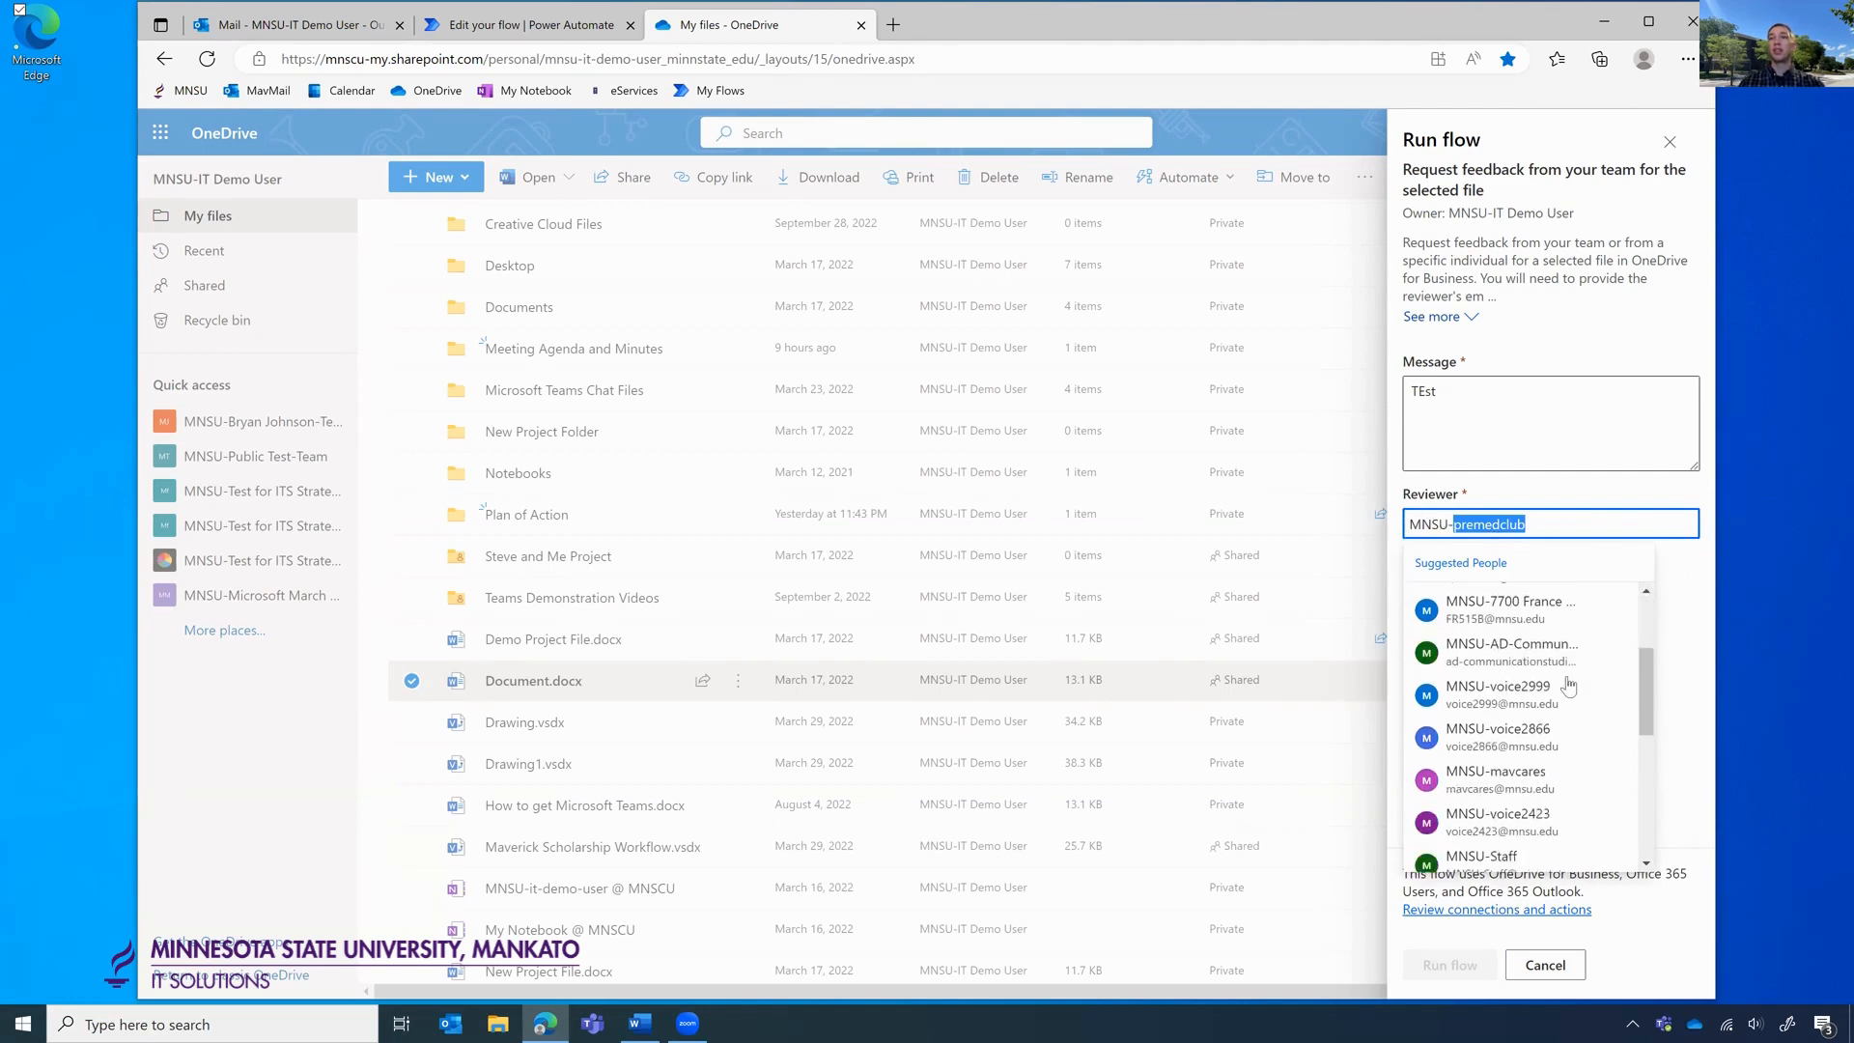
scroll(1568, 686, "down", 3)
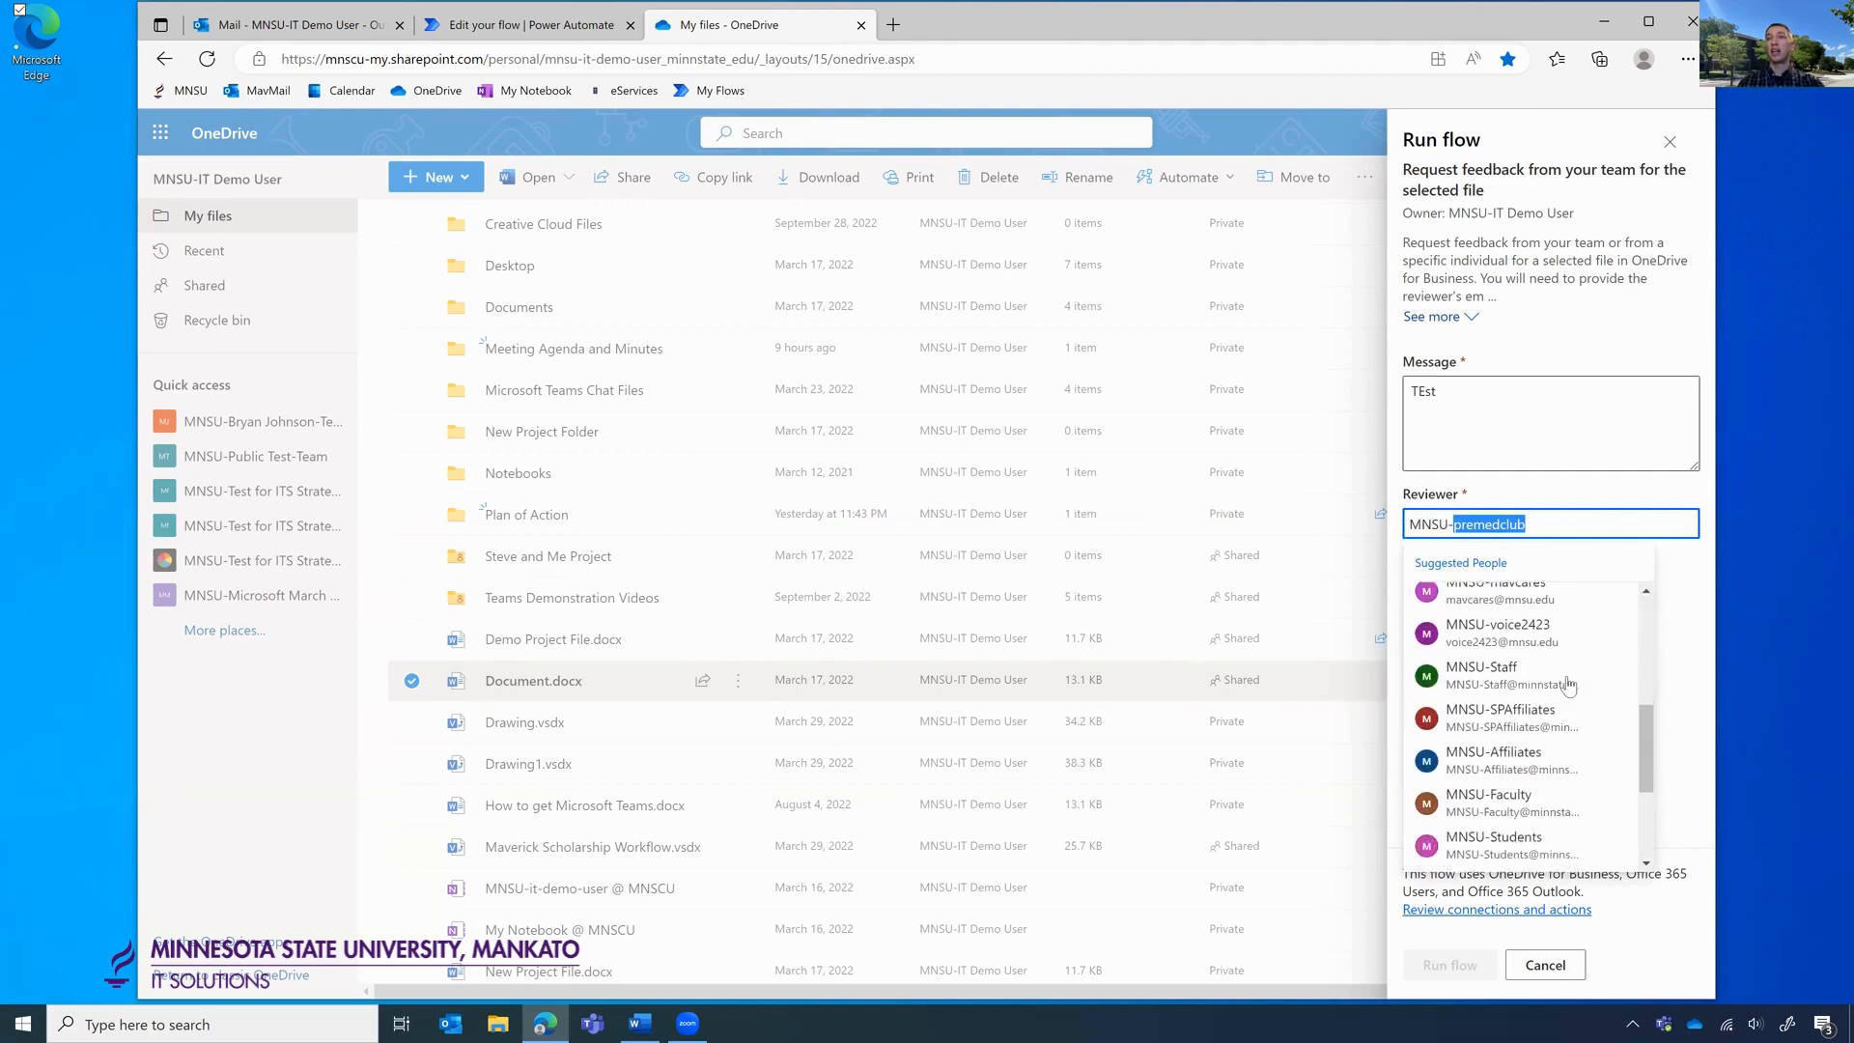
scroll(1544, 720, "down", 4)
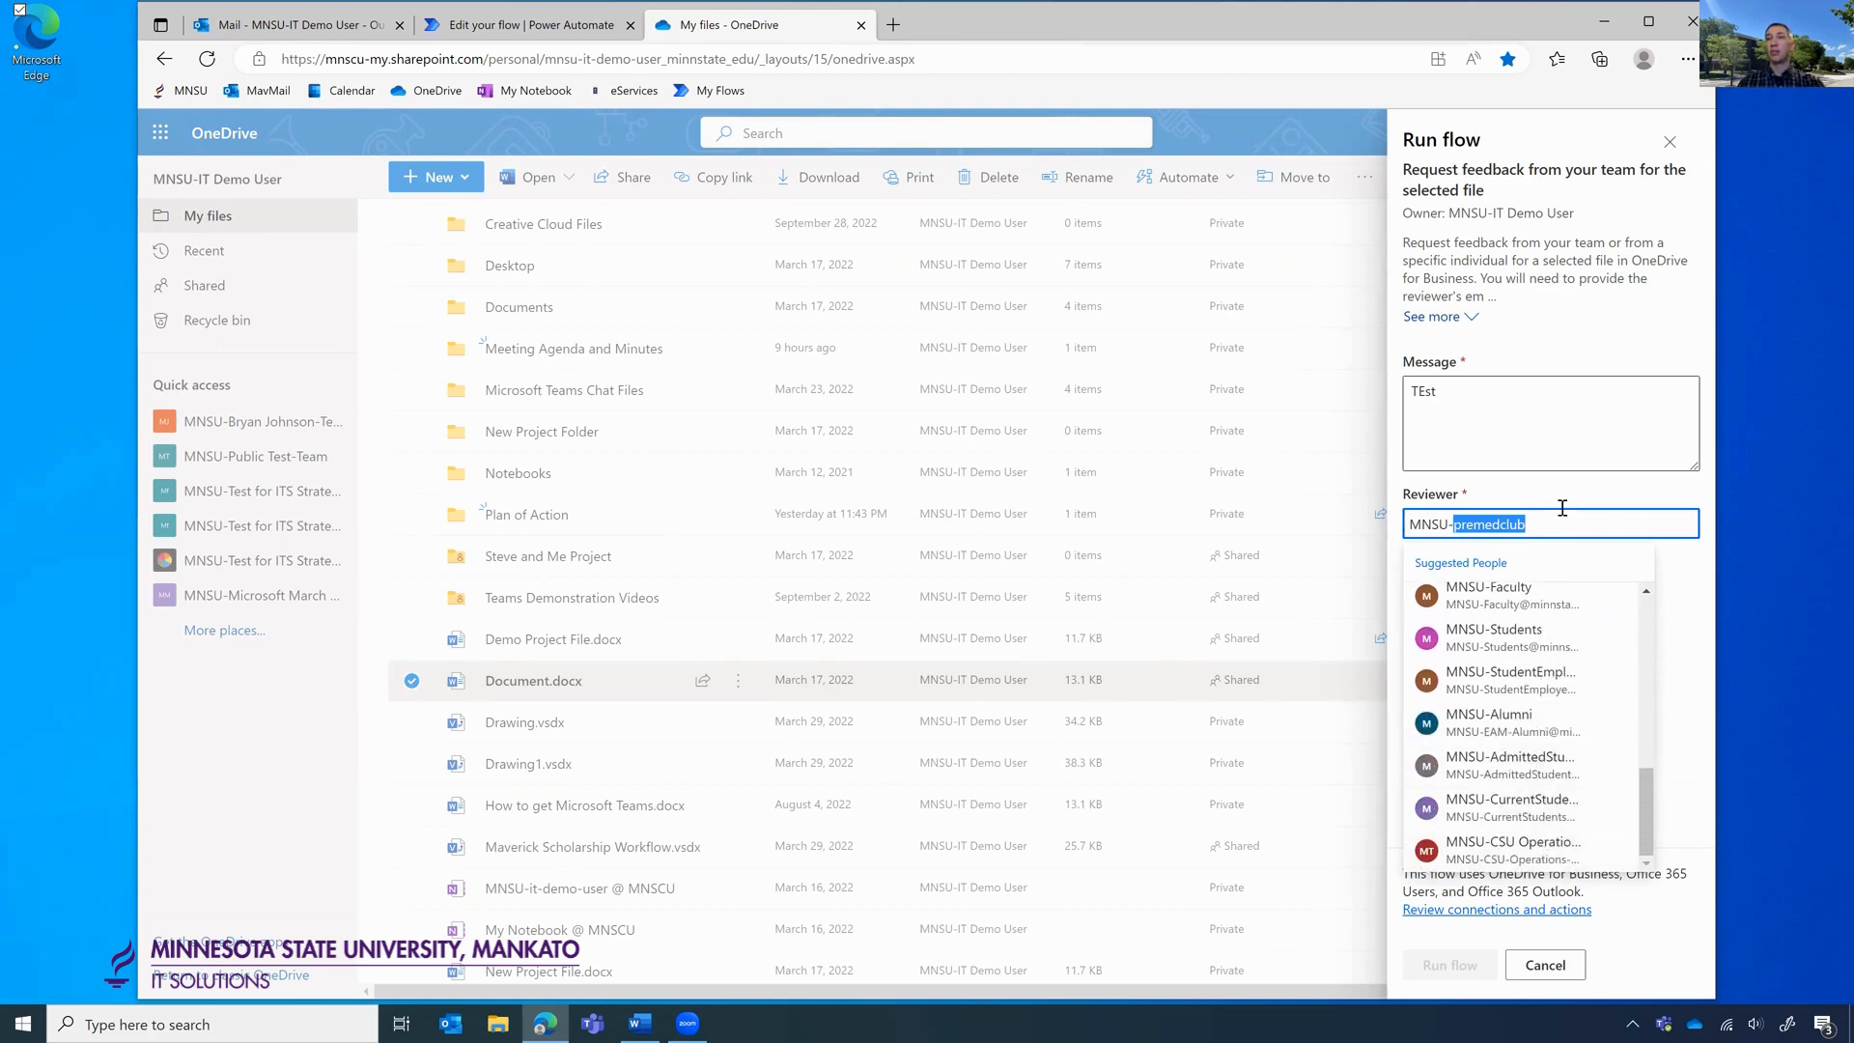
key("BackSpace")
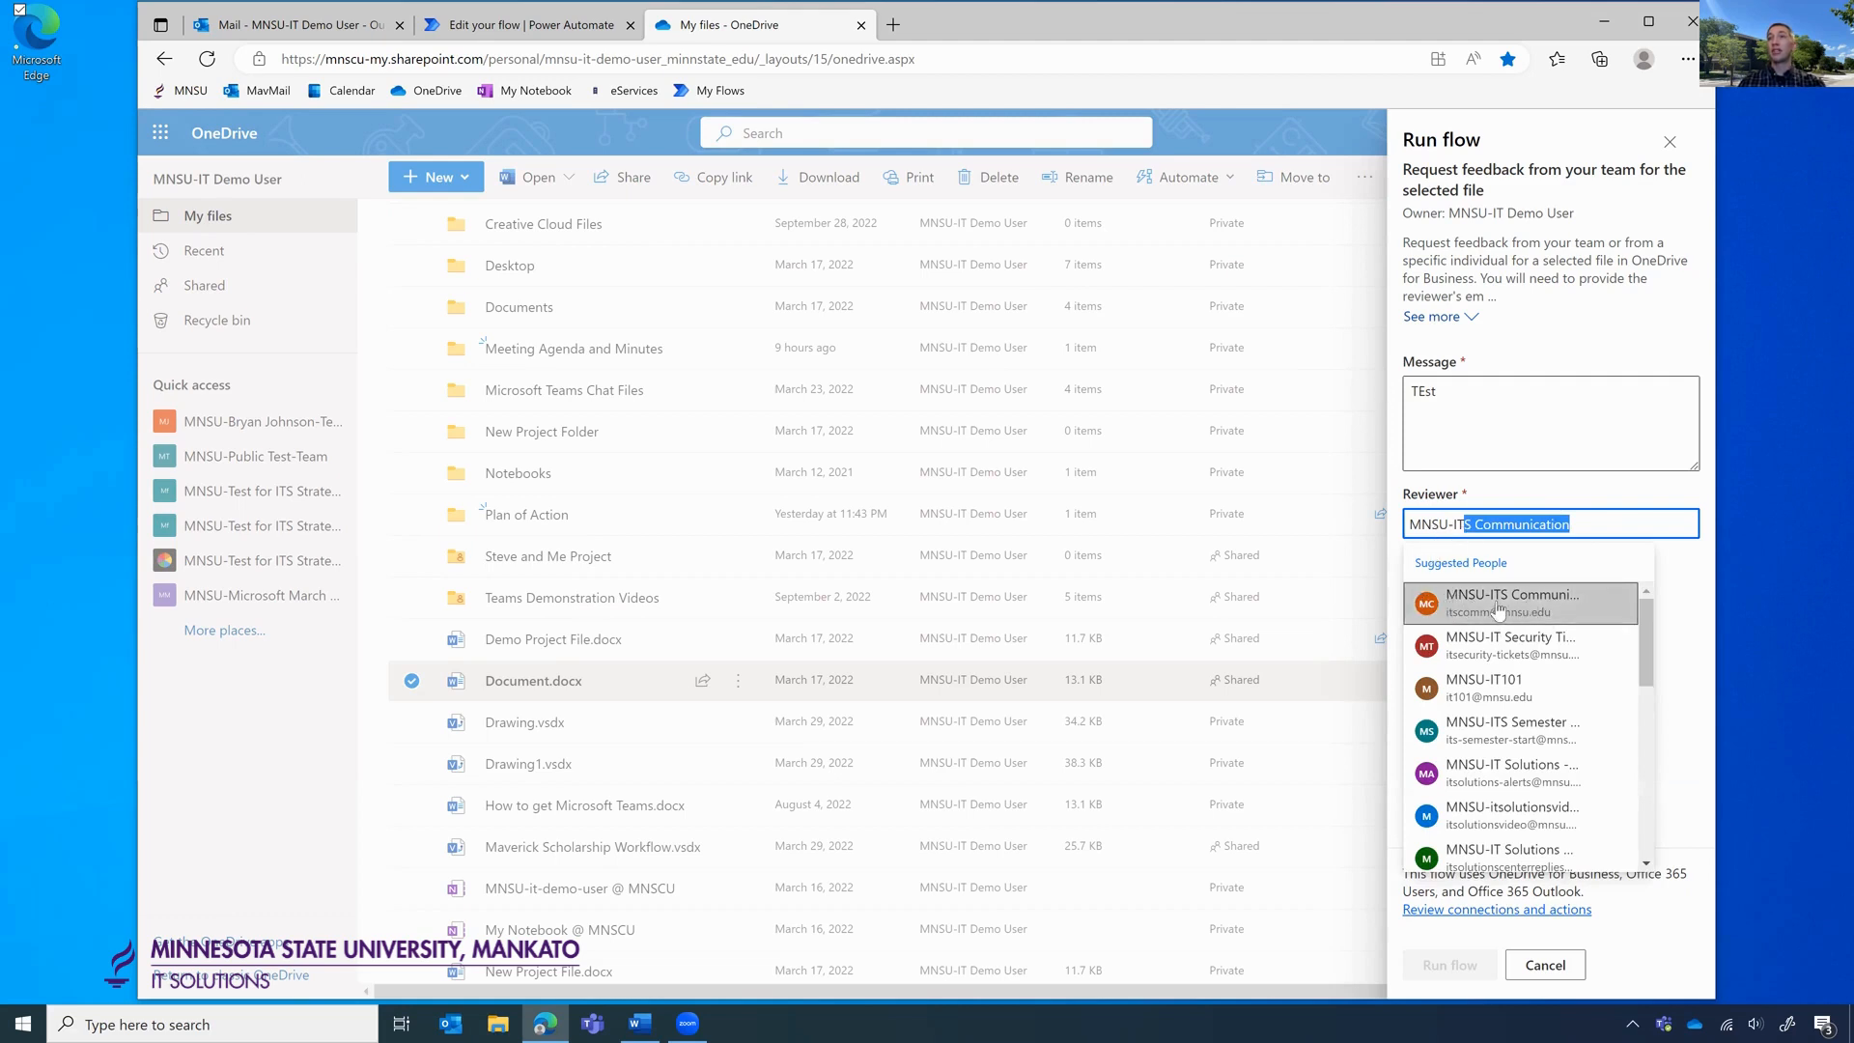
left_click(1541, 609)
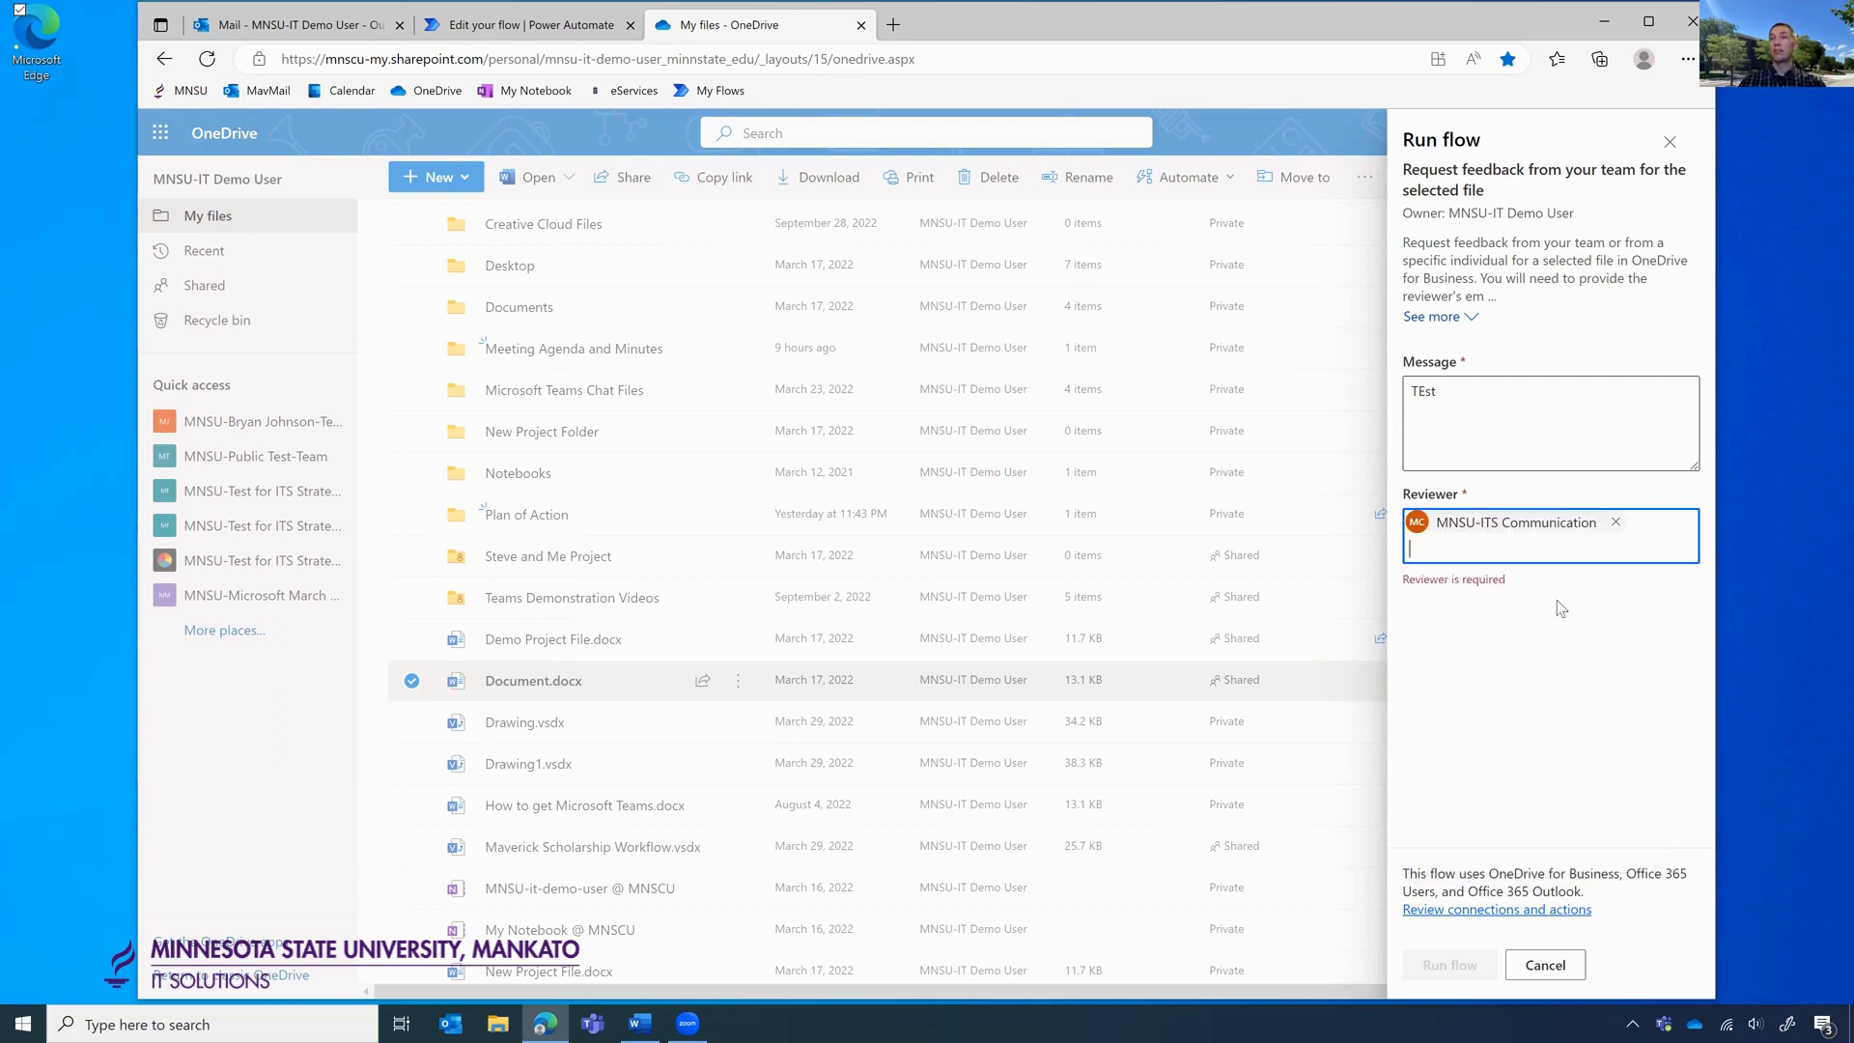